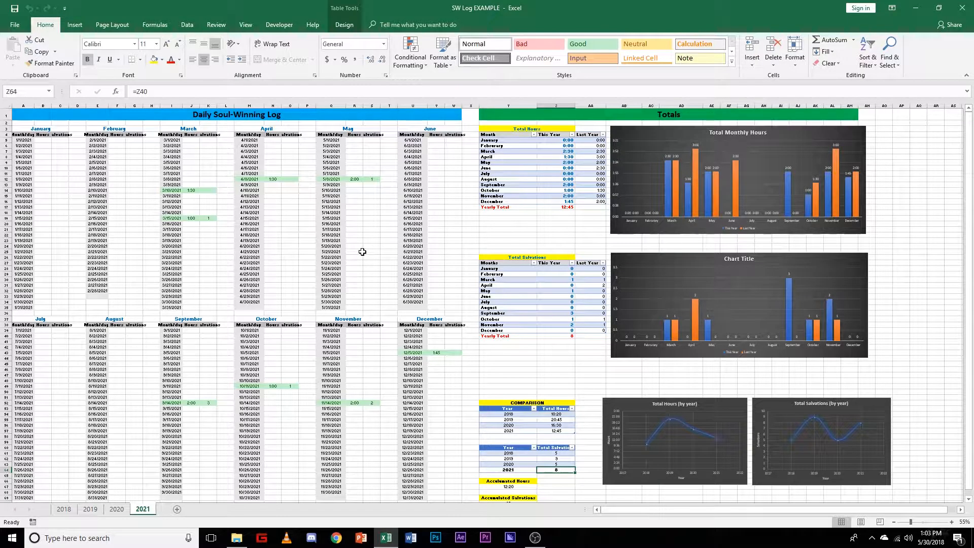
Step: Try logging 0:45 hours for 5/18/2021 in the May log, and undo the entry
click(360, 235)
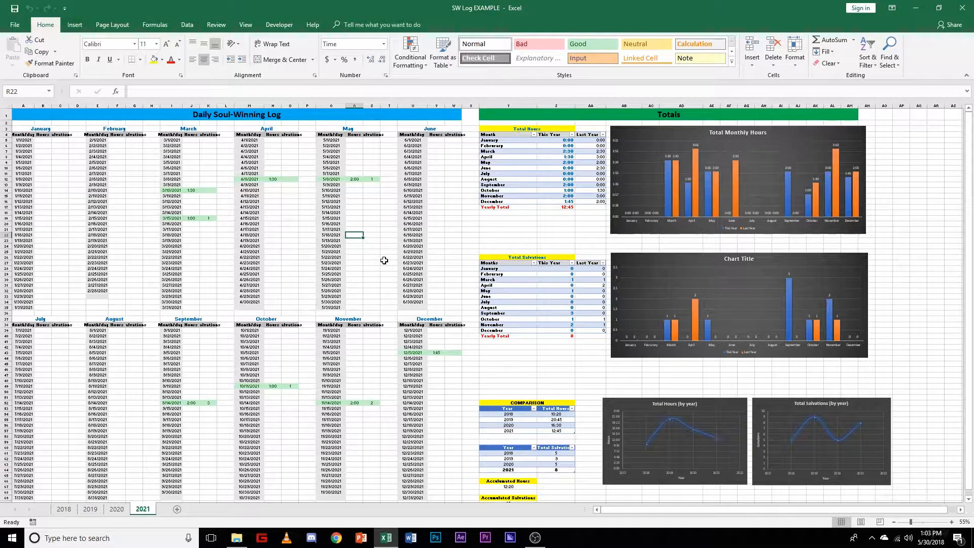
scroll(378, 261, up, 4)
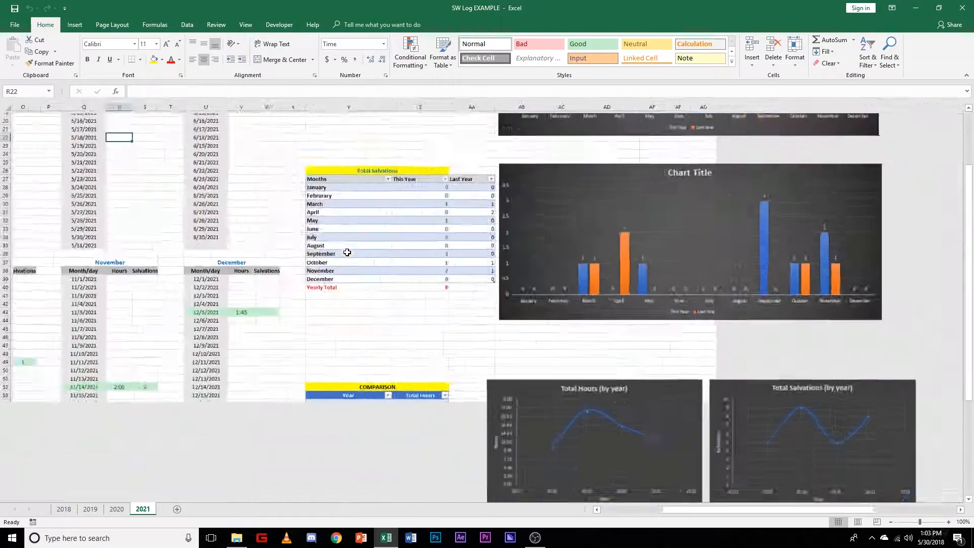
scroll(378, 262, up, 6)
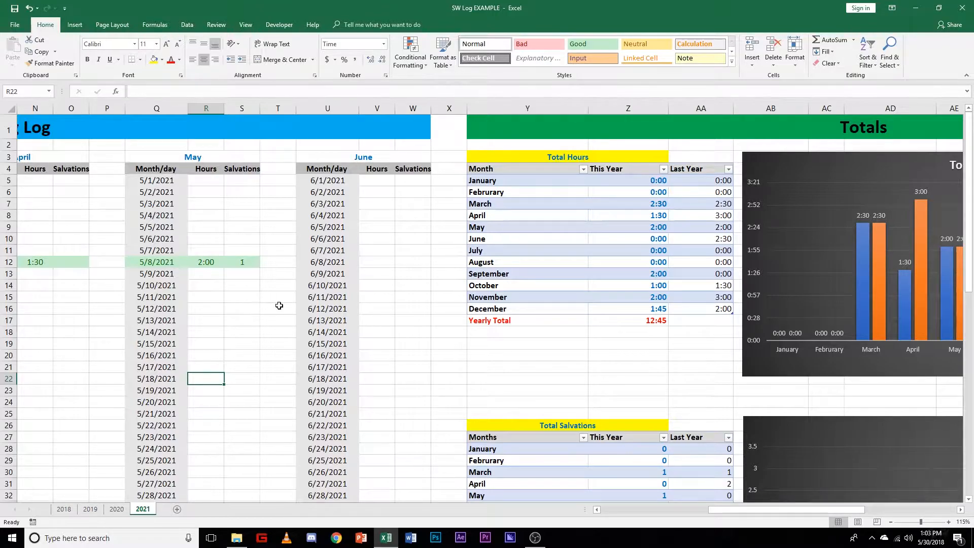
text(0)
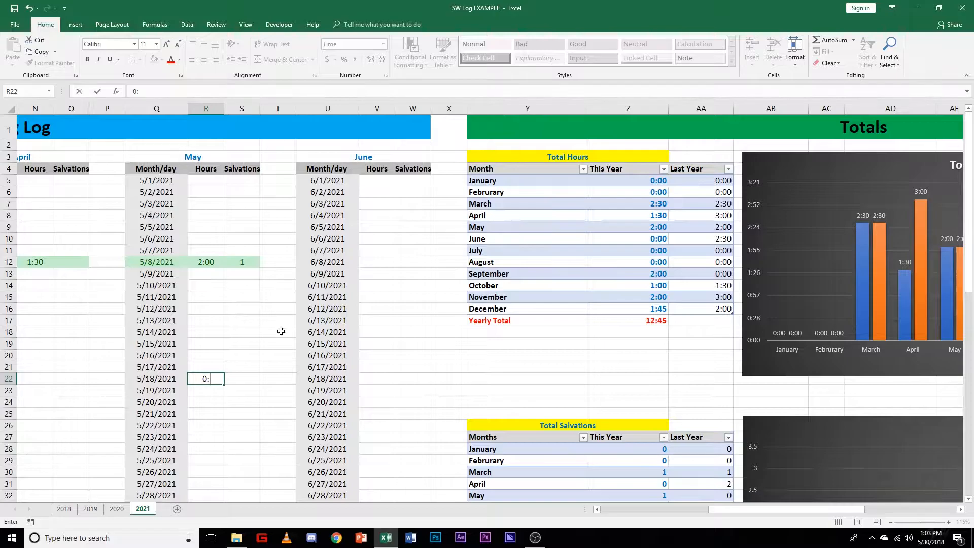
text(:45)
drag(772, 509, 804, 509)
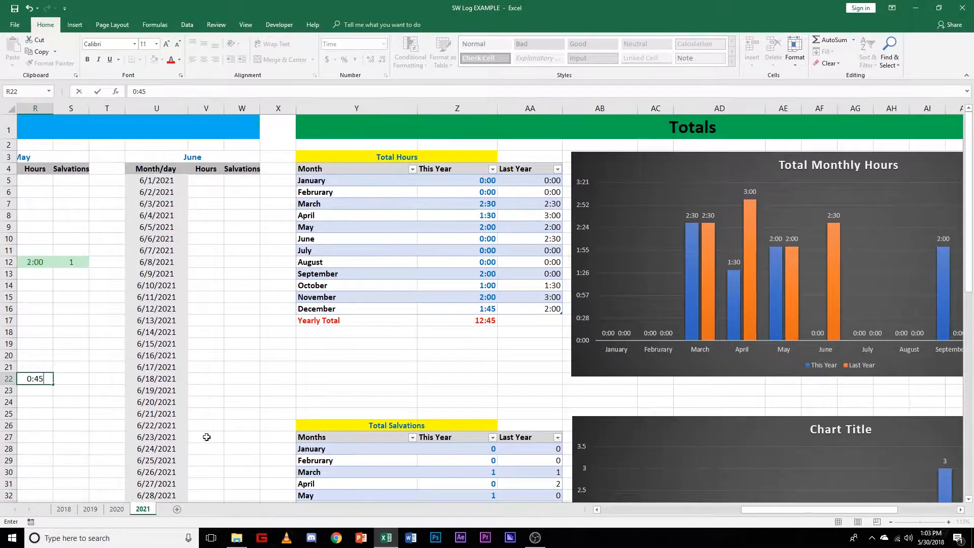
key(Return)
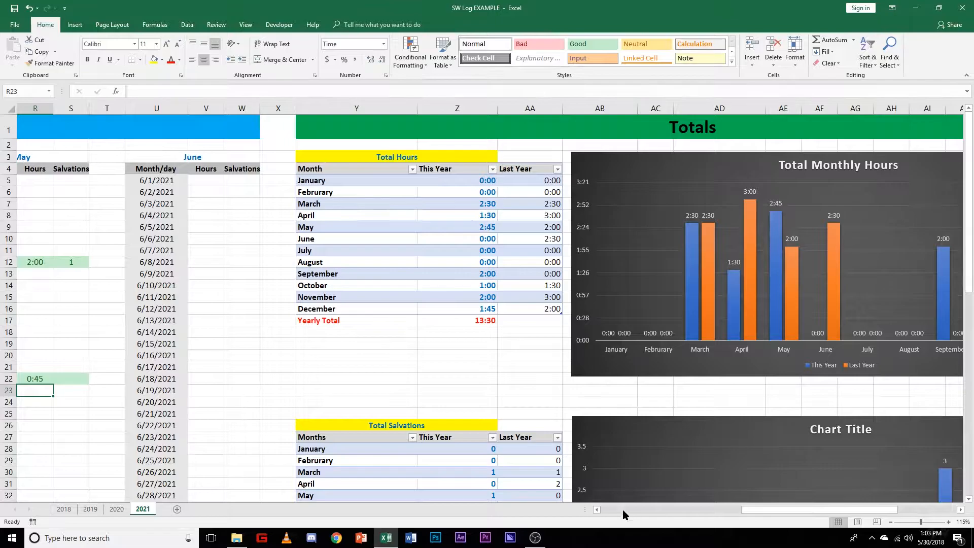
key(ctrl+z)
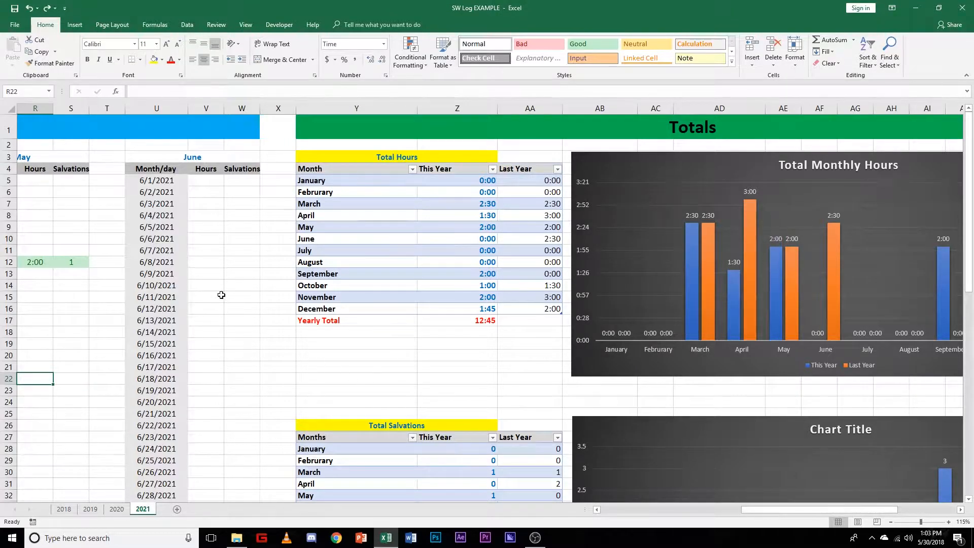
Step: Enter :30 as the hours for 6/7/2021 in the June log and correct the entry to 0:30
click(212, 250)
drag(794, 510, 811, 511)
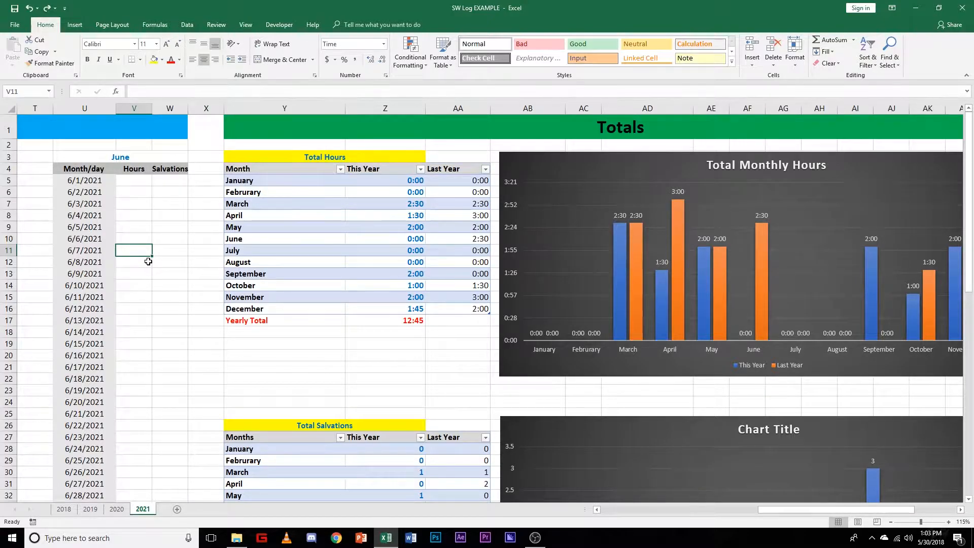
text(:30)
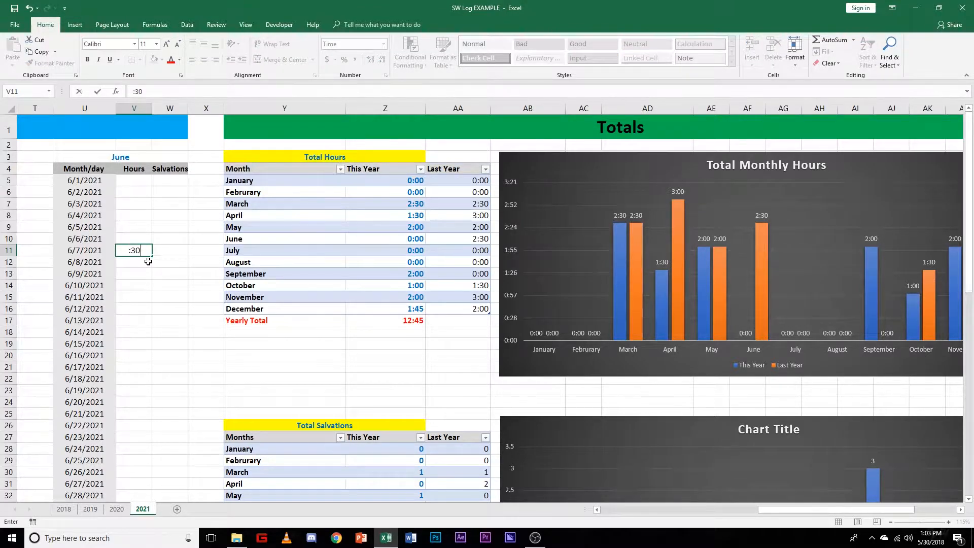
key(Return)
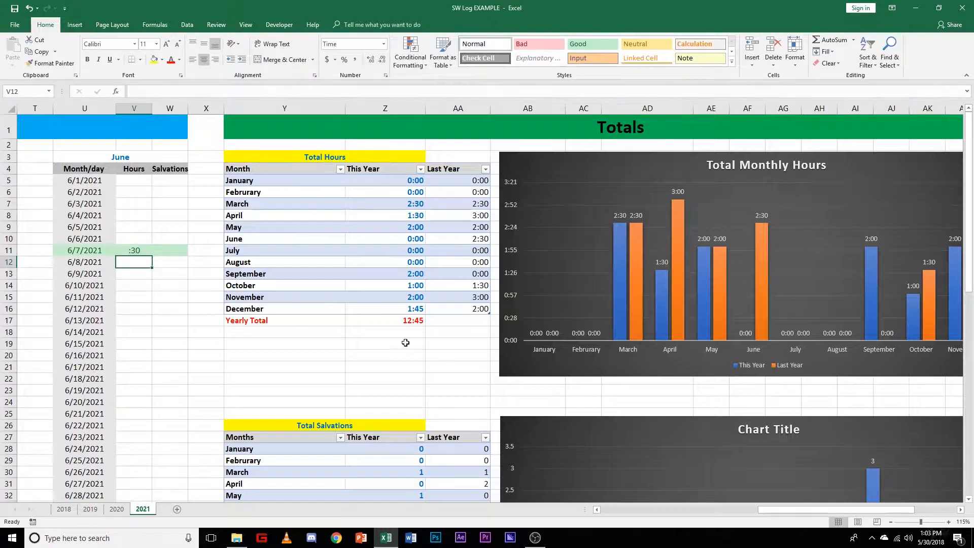
double_click(133, 250)
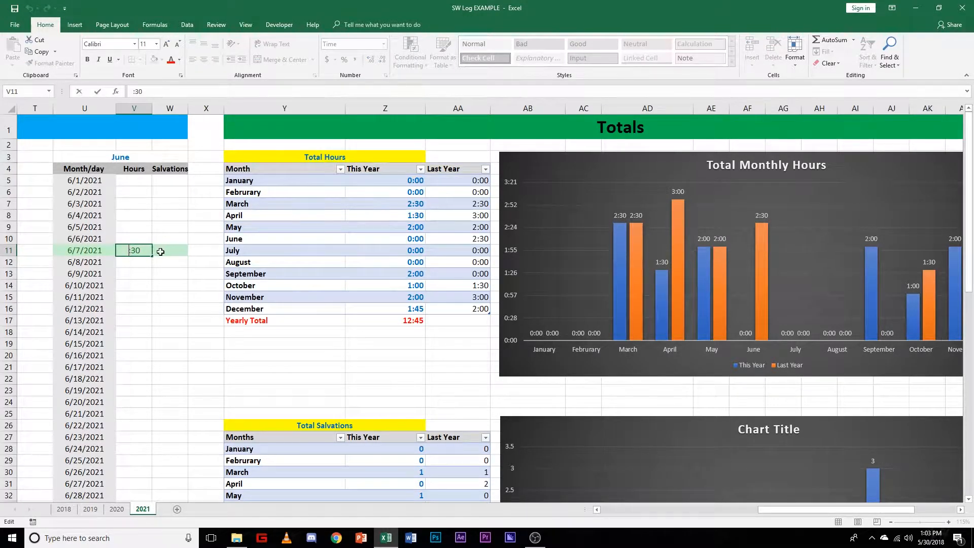
text(0)
click(135, 287)
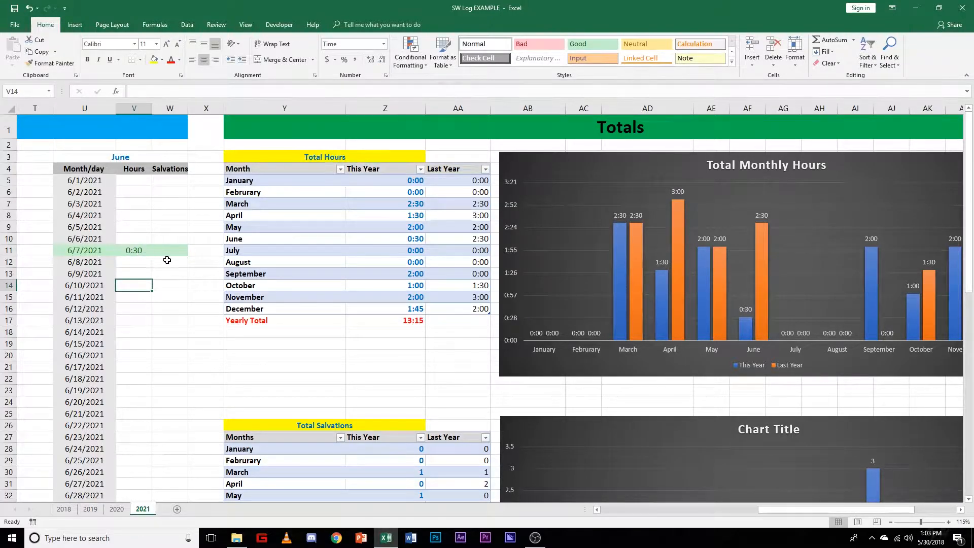
Step: Clear the hours entry for 6/7/2021 in the June log
click(144, 252)
key(BackSpace)
key(ctrl+Return)
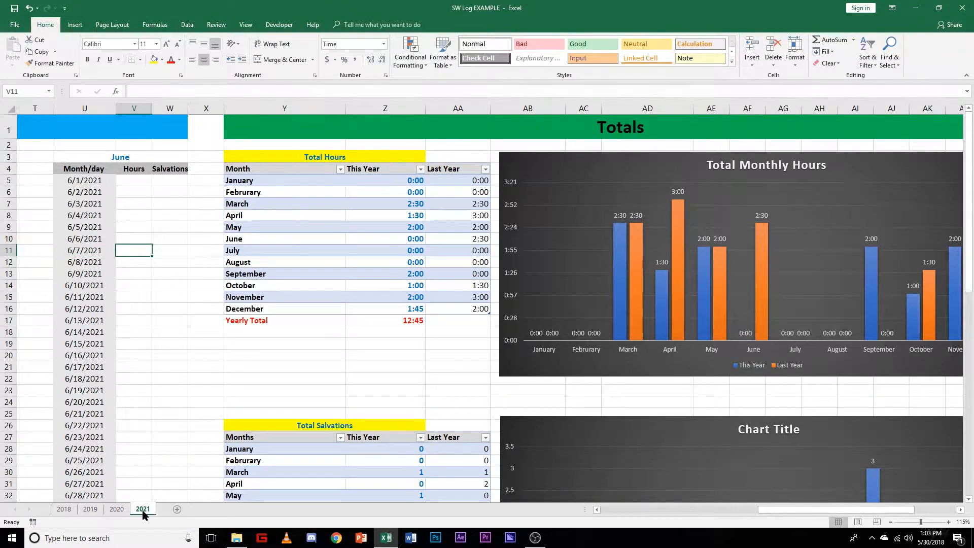
Step: Add a new worksheet after the 2021 sheet and name it 2022
click(176, 510)
right_click(180, 508)
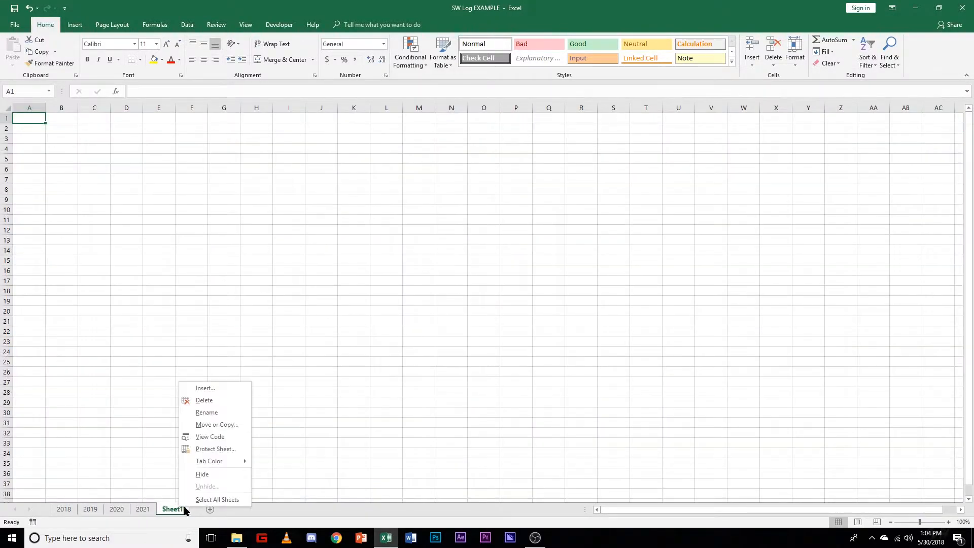
click(208, 413)
text(2022)
key(Return)
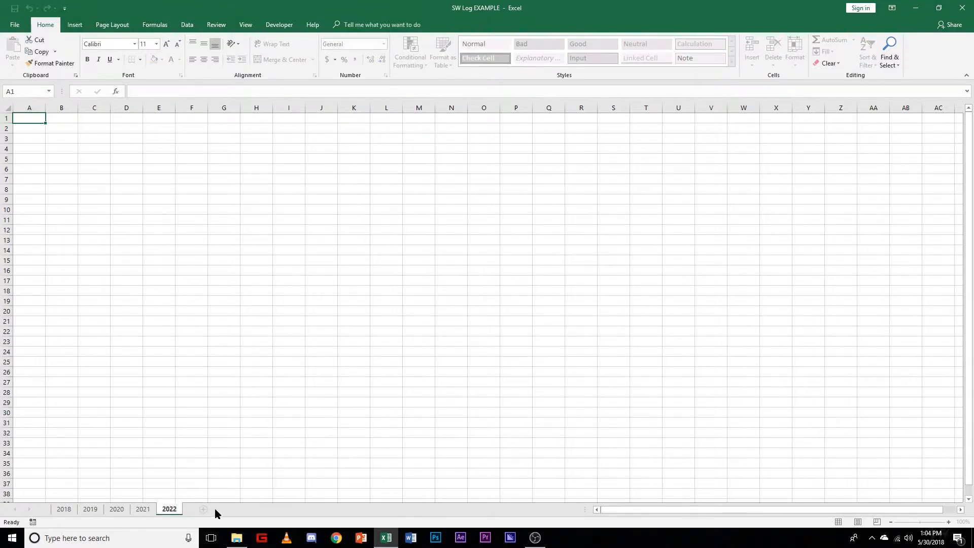
Step: Look over the daily log, totals tables and charts on the 2021 sheet
click(149, 510)
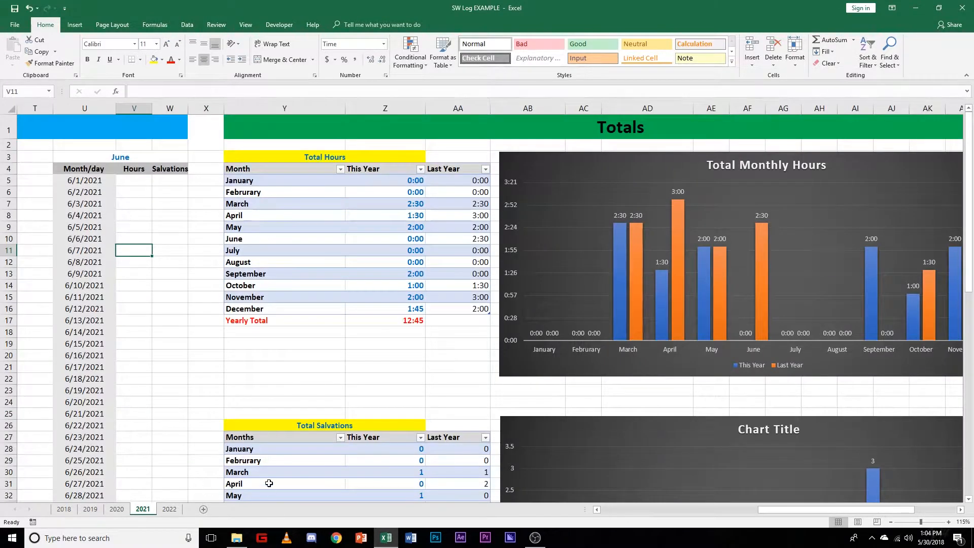
scroll(269, 482, down, 2)
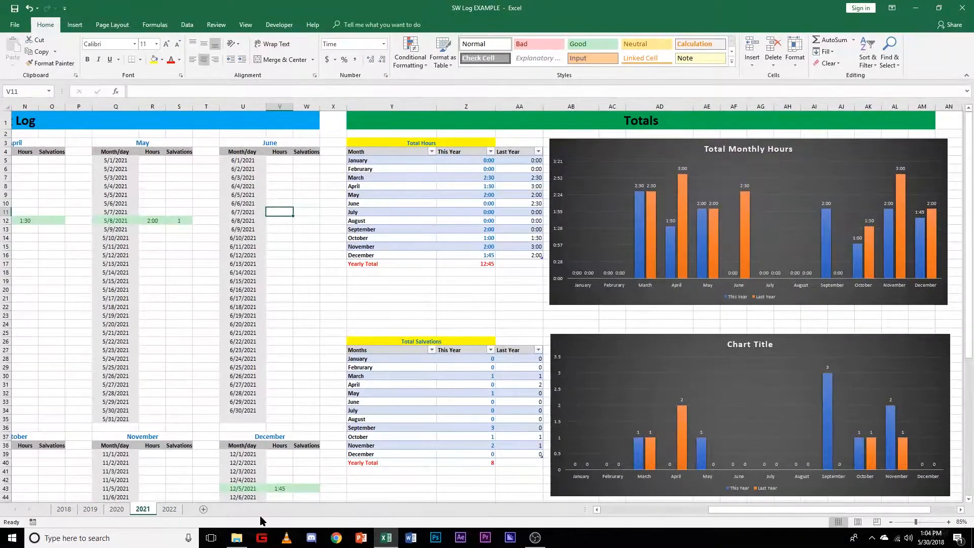
drag(725, 510, 480, 466)
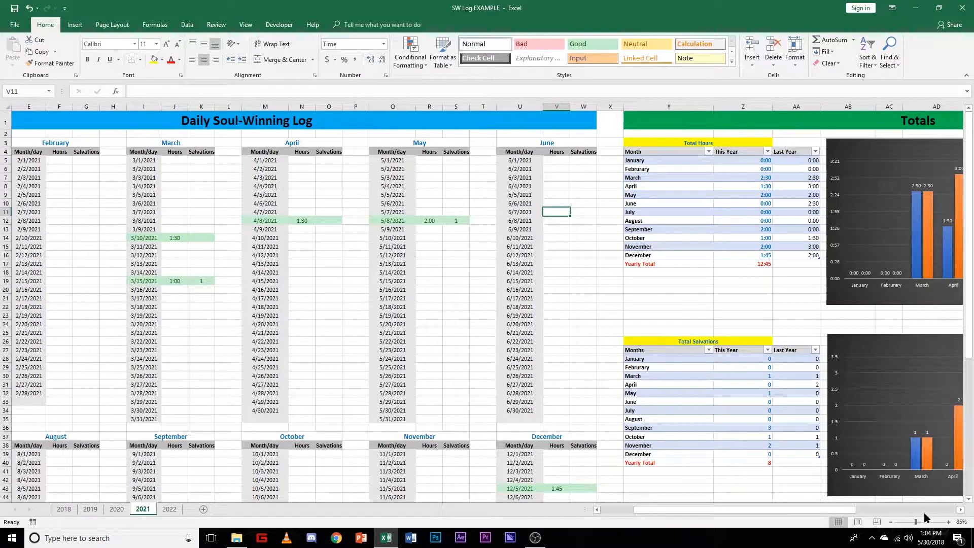
drag(916, 522, 917, 522)
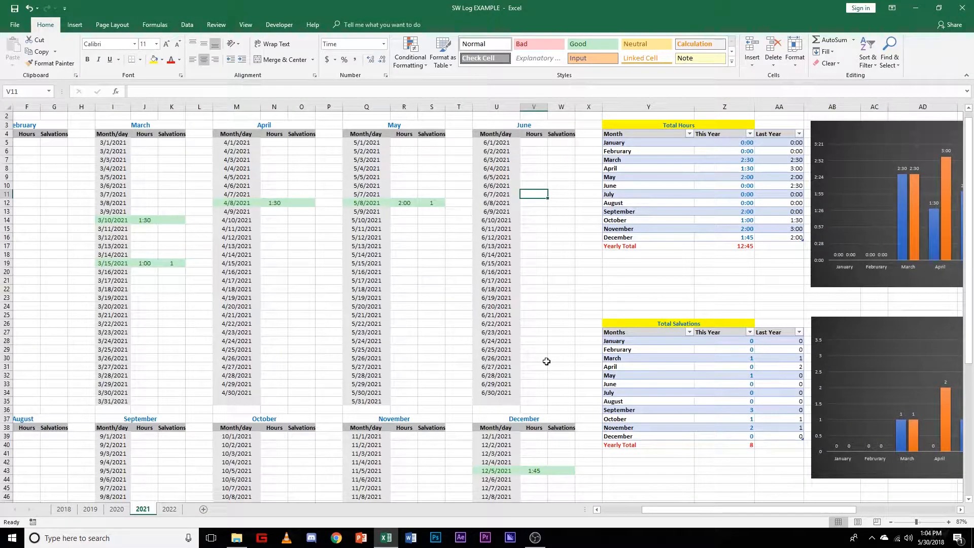
scroll(547, 358, down, 3)
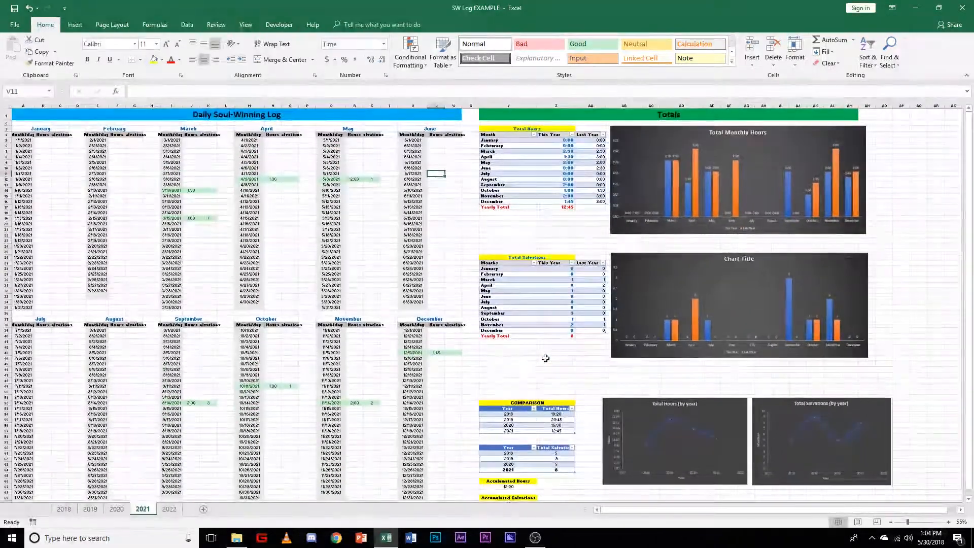
scroll(543, 358, up, 2)
scroll(542, 358, down, 2)
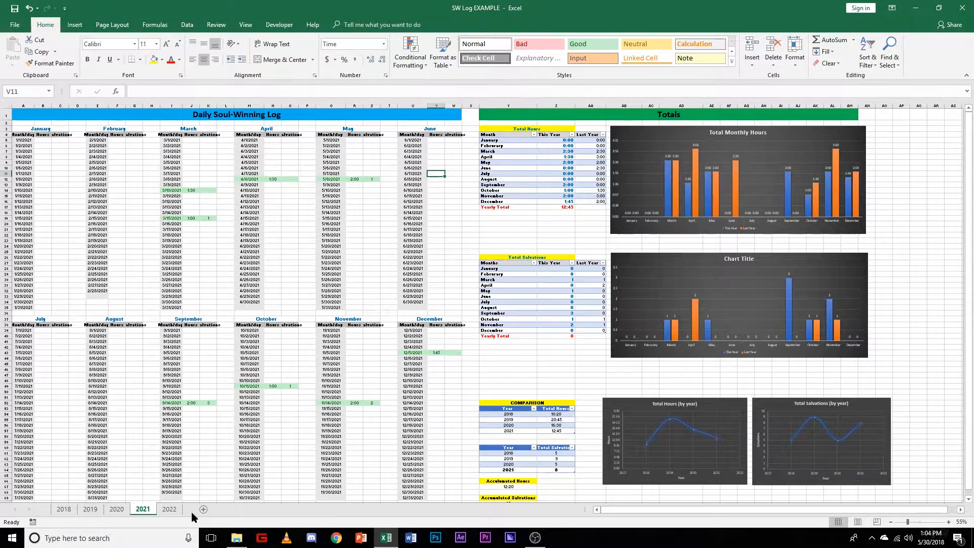
Step: Copy the entire contents of the 2021 sheet and paste them into the 2022 sheet from cell A1
click(165, 509)
click(146, 508)
key(ctrl+a)
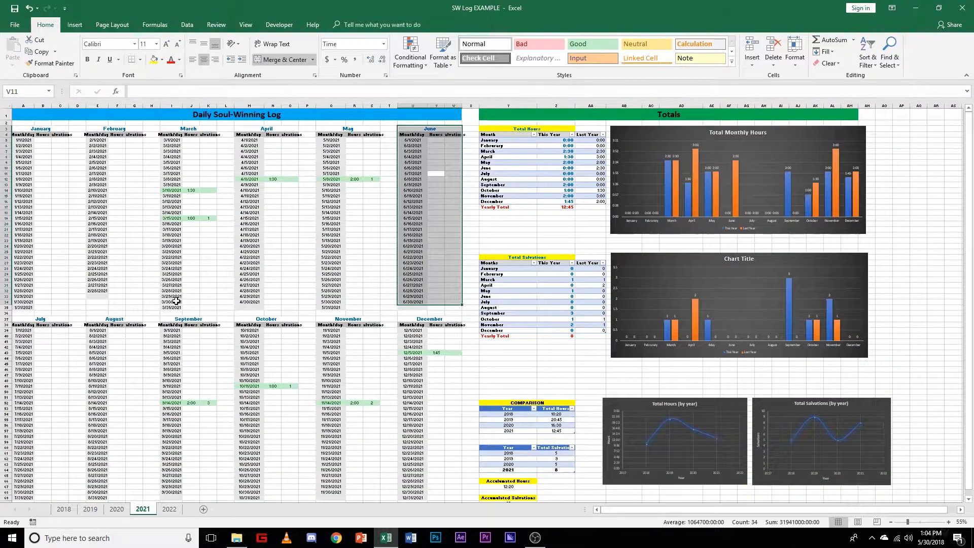
key(ctrl+a)
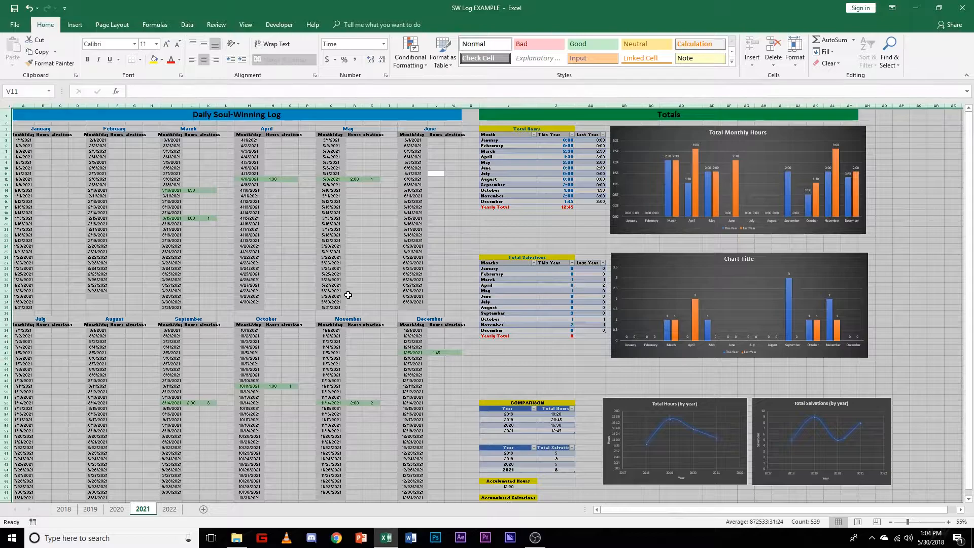
click(374, 246)
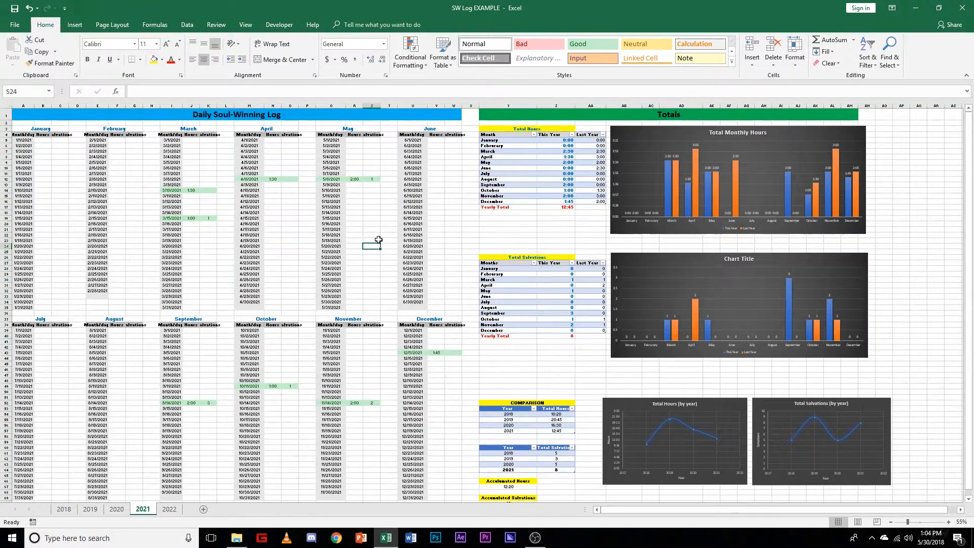
key(ctrl+a)
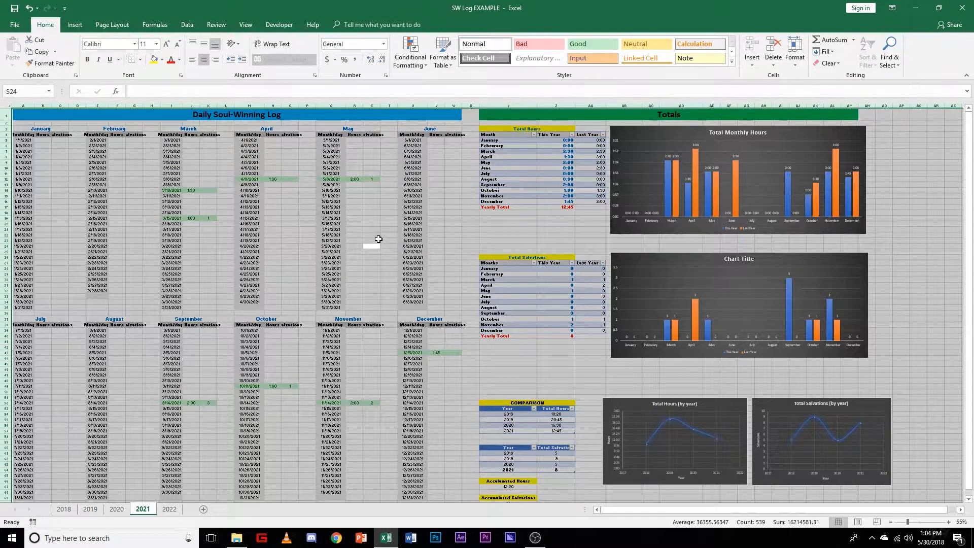
key(ctrl+c)
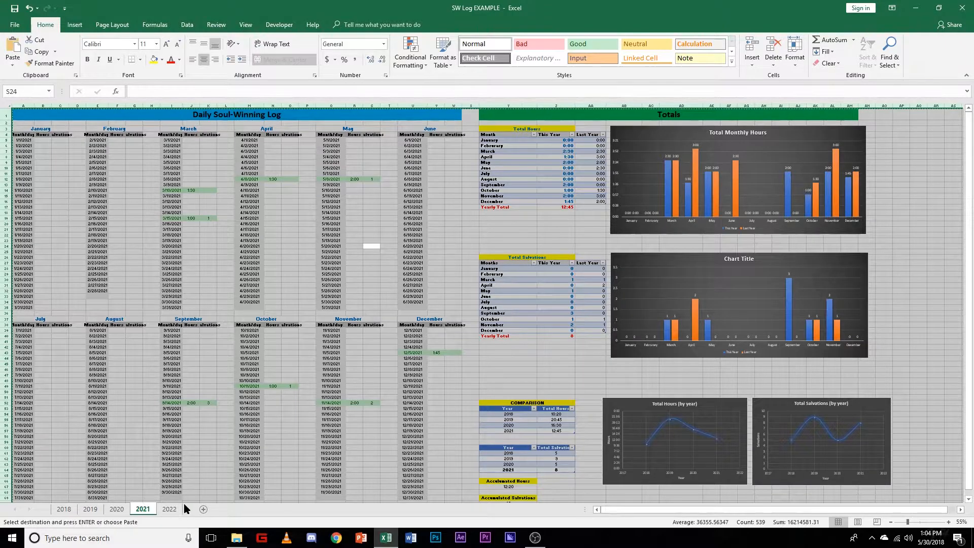
click(169, 509)
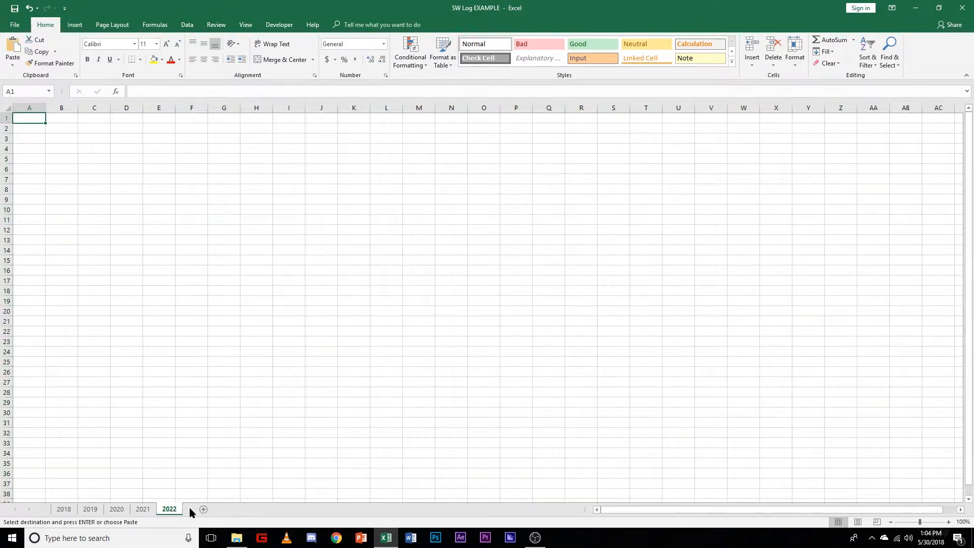
key(ctrl+v)
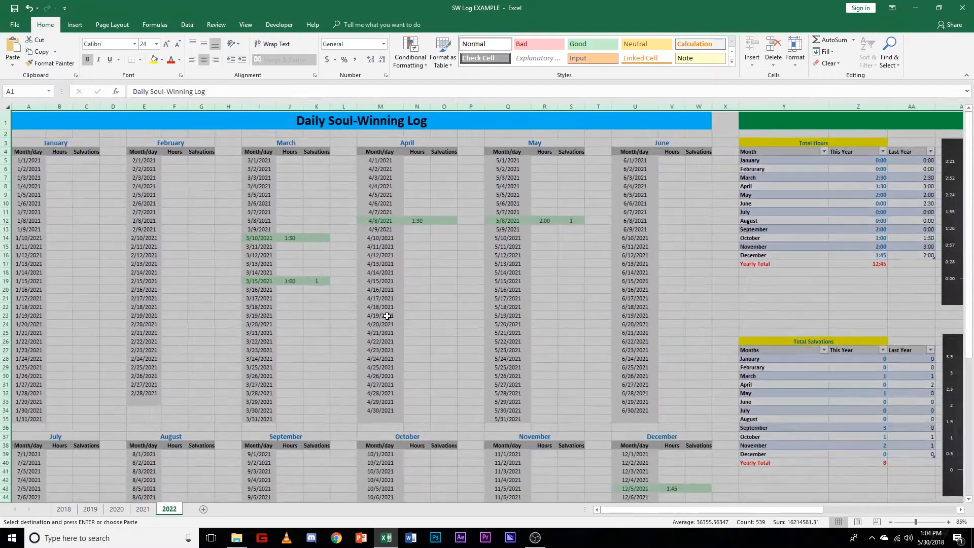
Step: Clear all hours and salvations entries from the March, April and May logs on the 2022 sheet
scroll(387, 316, down, 1)
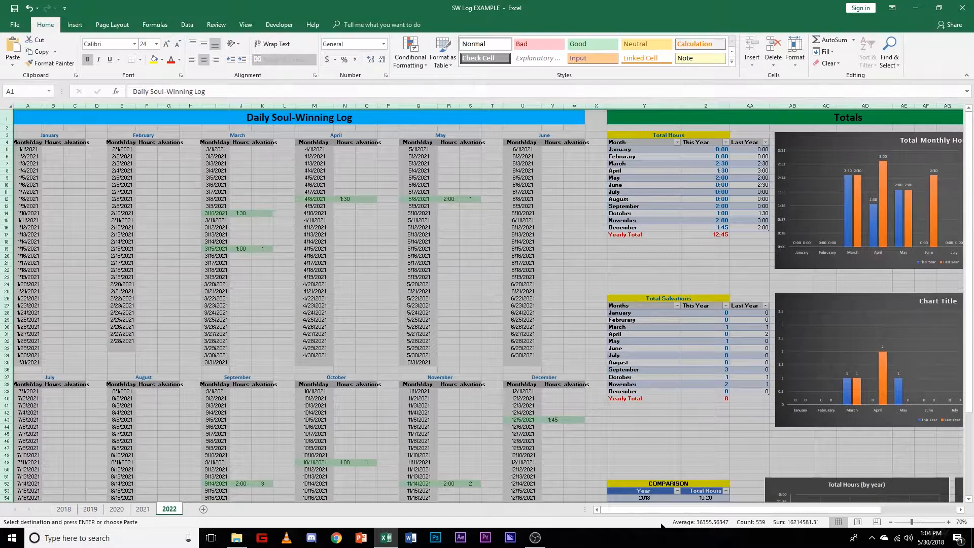
mouse_move(659, 512)
mouse_down()
mouse_move(692, 513)
mouse_move(651, 509)
mouse_up()
click(351, 201)
key(BackSpace)
click(459, 202)
key(BackSpace)
click(238, 216)
key(BackSpace)
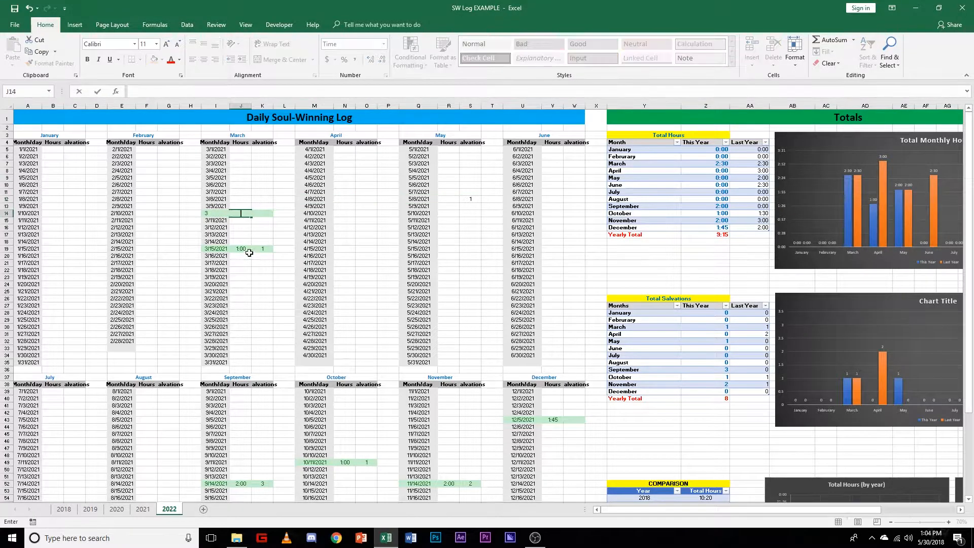
click(247, 250)
key(BackSpace)
click(259, 263)
click(260, 249)
key(BackSpace)
click(470, 199)
key(BackSpace)
click(478, 269)
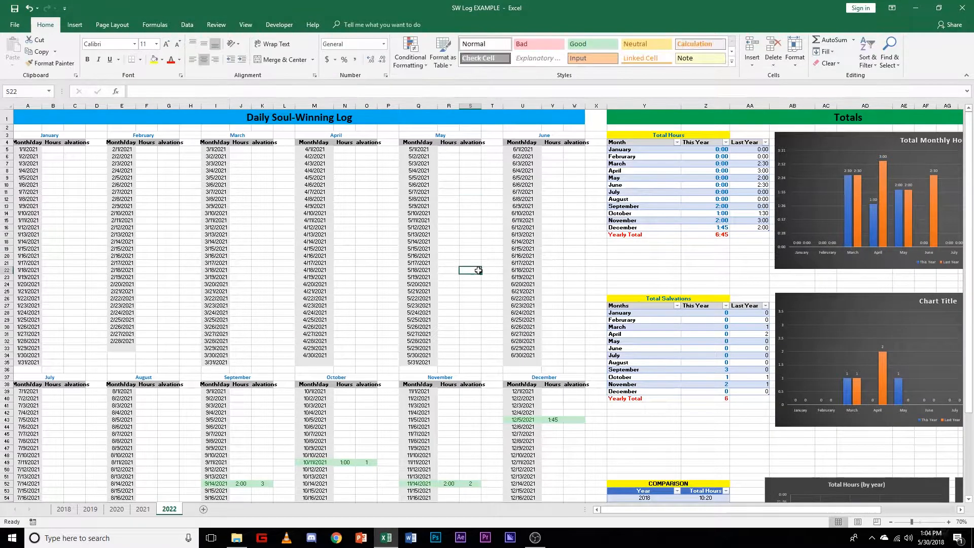
Step: Clear all hours and salvations entries from the September, October, November and December logs on the 2022 sheet
scroll(478, 270, down, 4)
click(553, 326)
key(BackSpace)
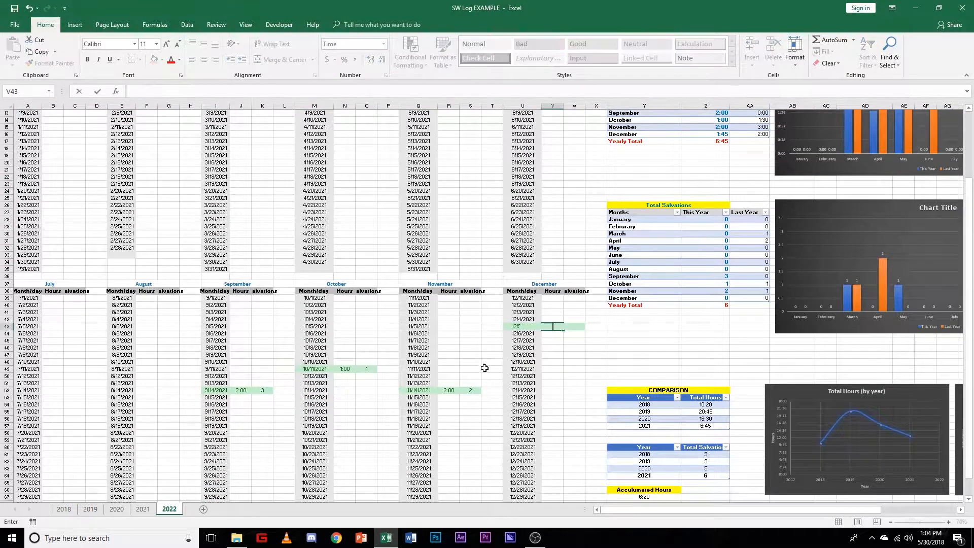
click(451, 390)
key(BackSpace)
click(469, 390)
key(BackSpace)
click(366, 369)
key(BackSpace)
click(345, 369)
key(BackSpace)
click(263, 390)
key(BackSpace)
key(Left)
key(BackSpace)
scroll(381, 445, down, 2)
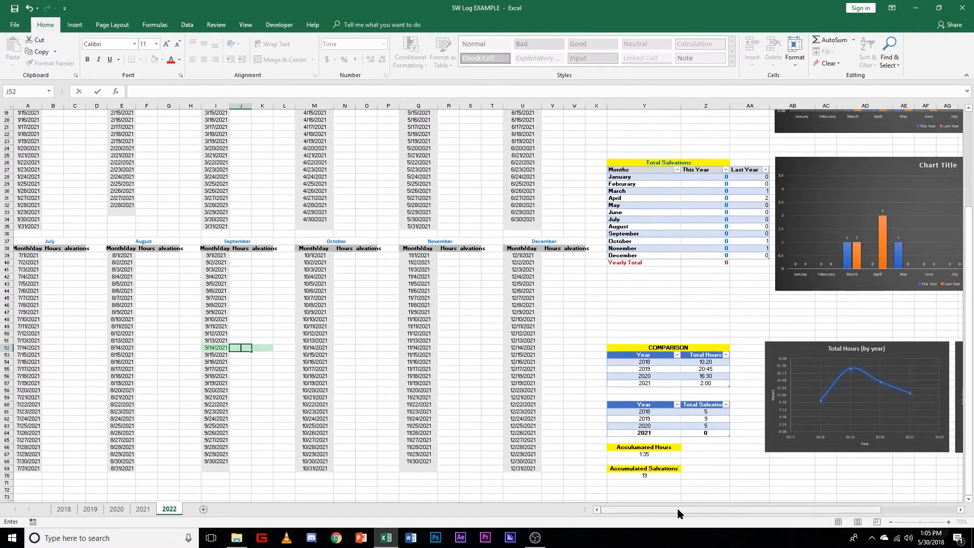
key(ctrl+Return)
Step: Remove the grey fill from the empty cell E33 below the last February date on the 2022 sheet
scroll(456, 402, up, 6)
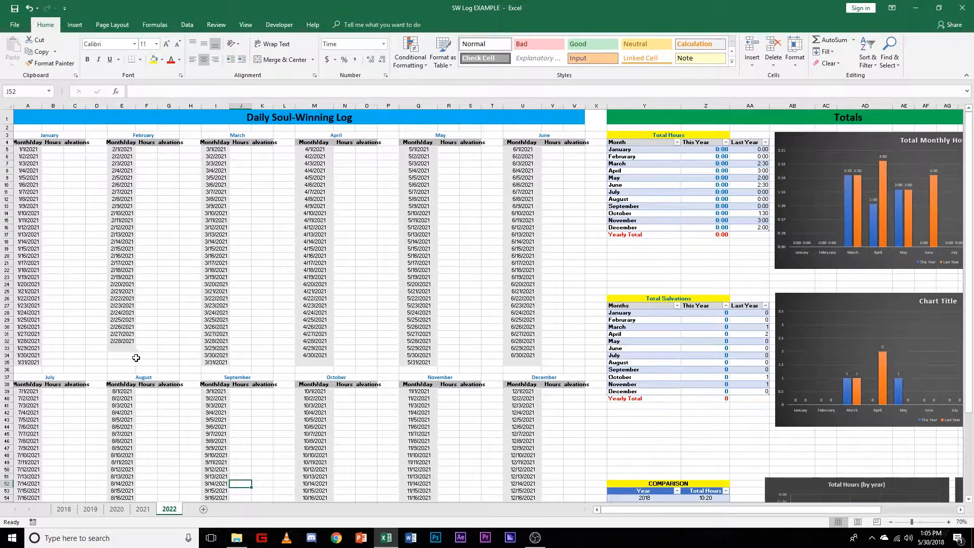
click(122, 341)
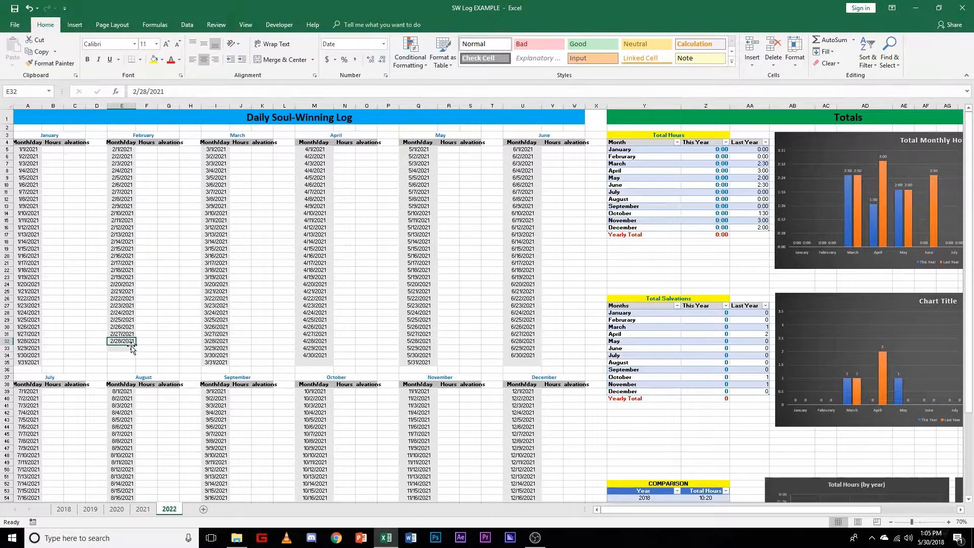
ctrl+scroll(135, 363, up, 2)
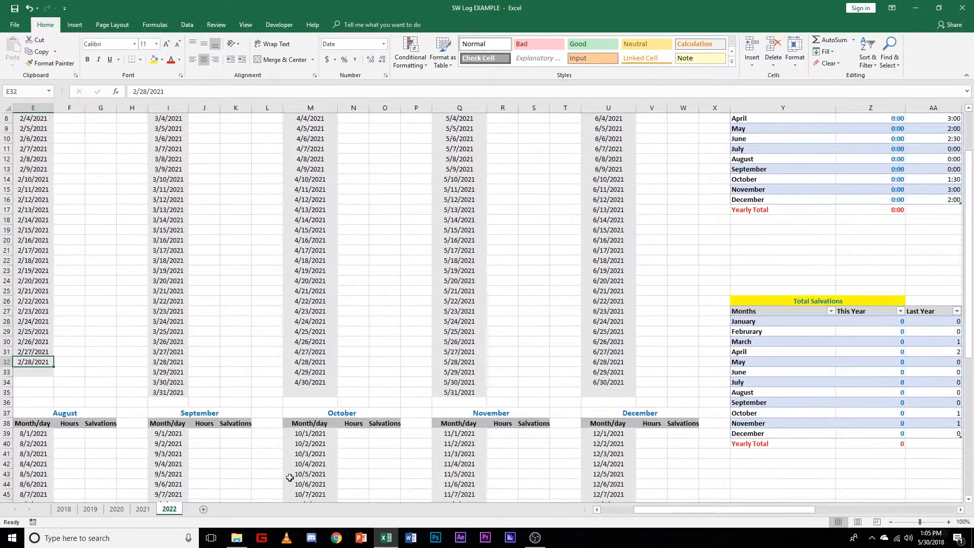
drag(647, 514, 583, 521)
click(207, 371)
click(179, 364)
mouse_move(189, 367)
mouse_down()
mouse_move(196, 381)
mouse_move(189, 367)
mouse_up()
click(168, 392)
click(180, 376)
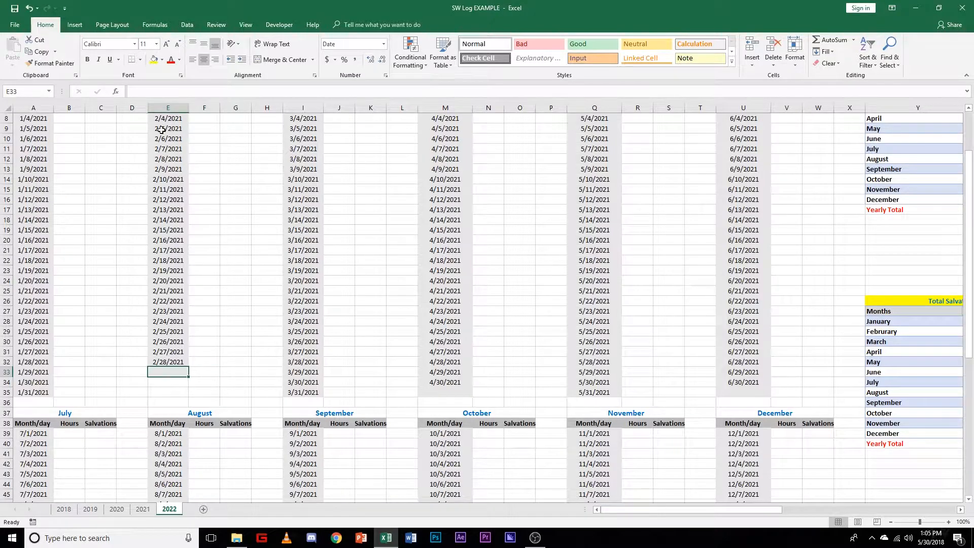
click(162, 59)
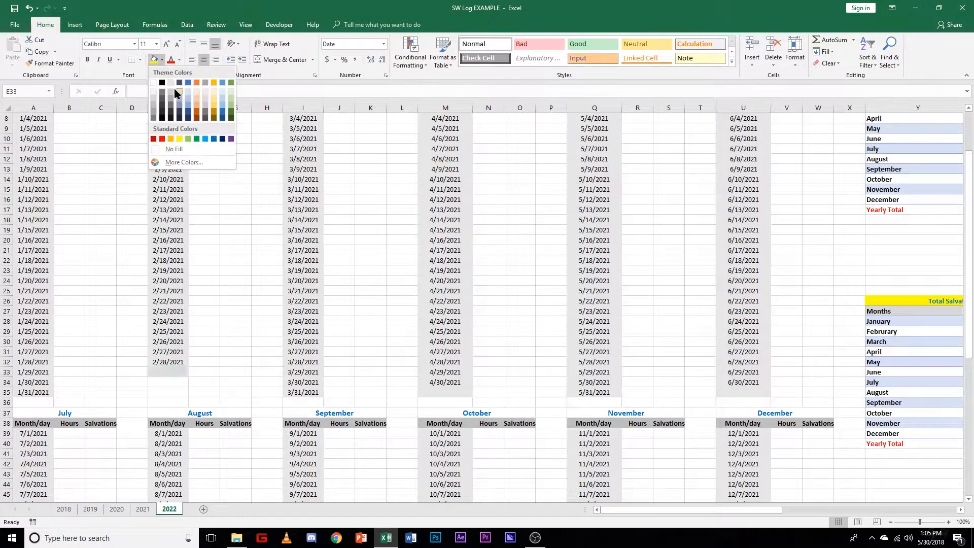
click(174, 149)
click(236, 321)
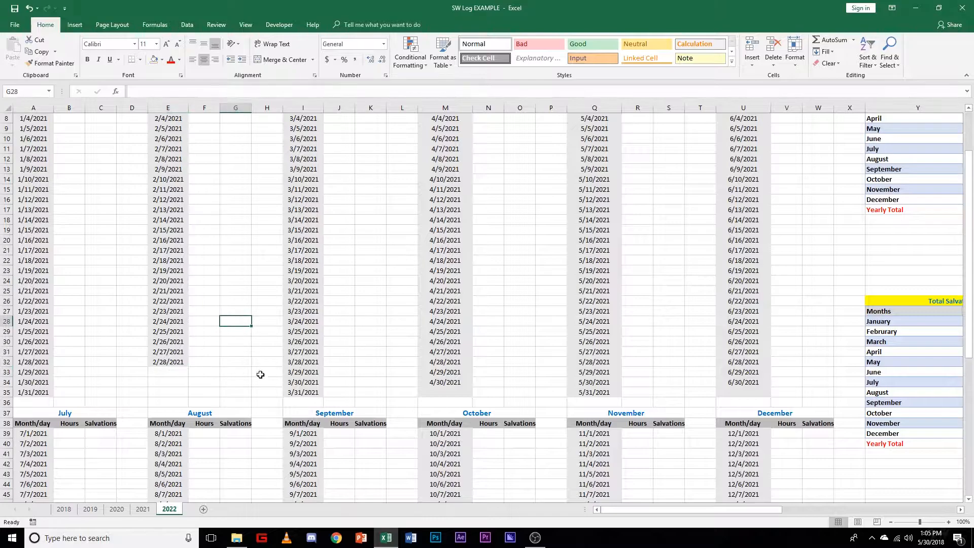
Step: Widen column S so the Salvations headings for May and November fit, and look over the totals and charts
ctrl+scroll(269, 375, down, 2)
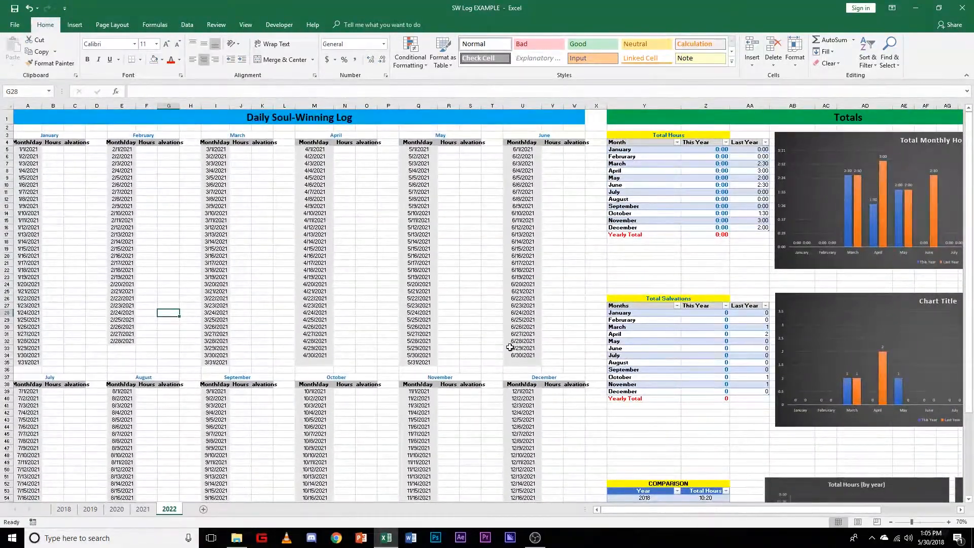
drag(481, 106, 493, 105)
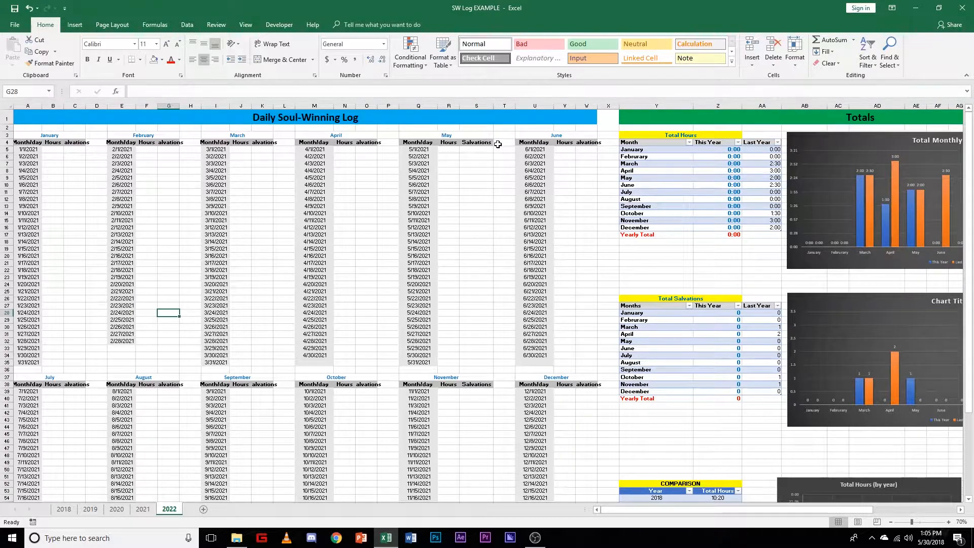
drag(642, 512, 738, 513)
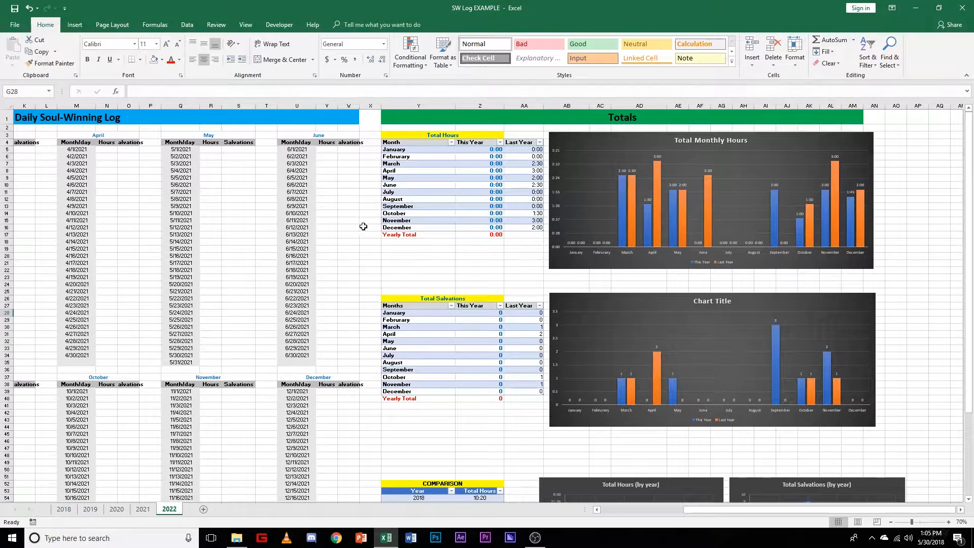
click(638, 512)
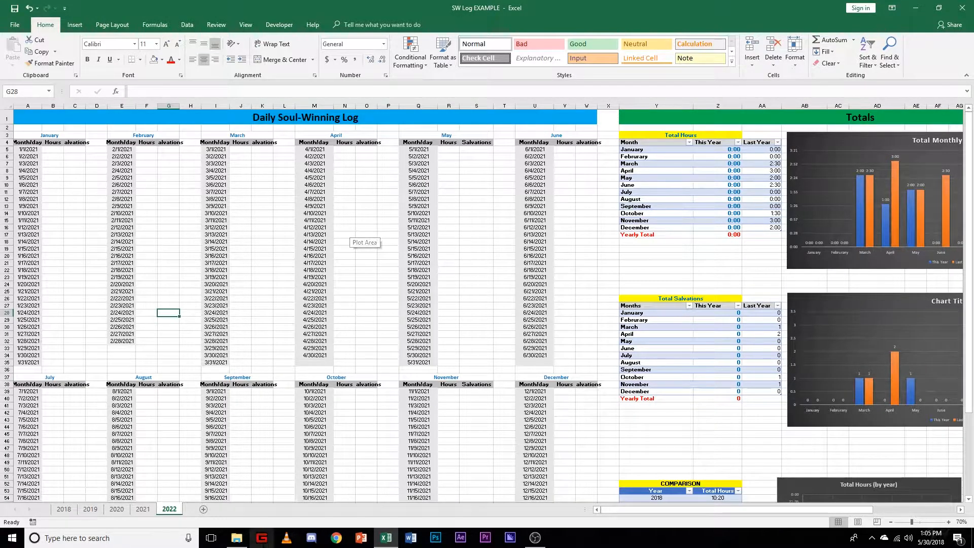
Step: Change the first January date in cell A5 to 1/1/2022
ctrl+scroll(64, 197, up, 1)
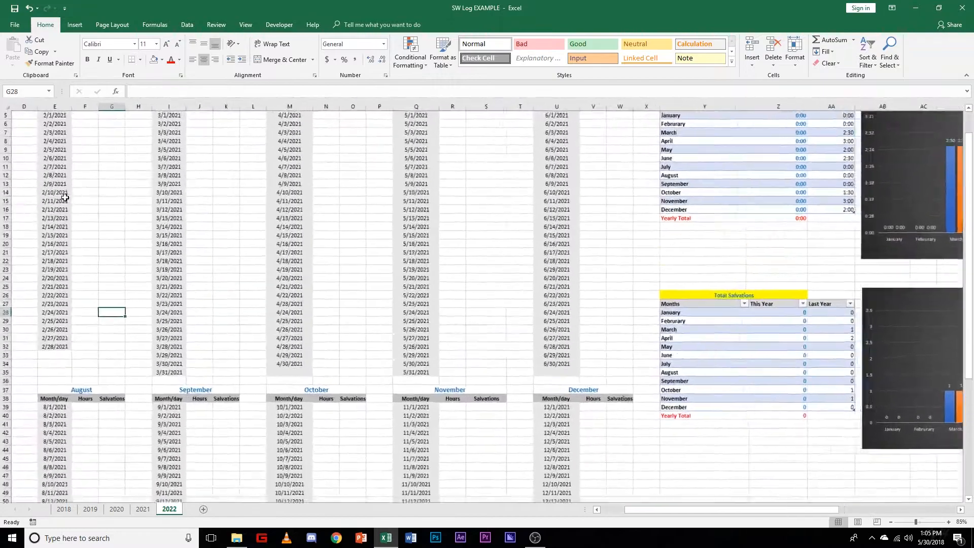
ctrl+scroll(64, 197, up, 2)
ctrl+scroll(85, 208, up, 1)
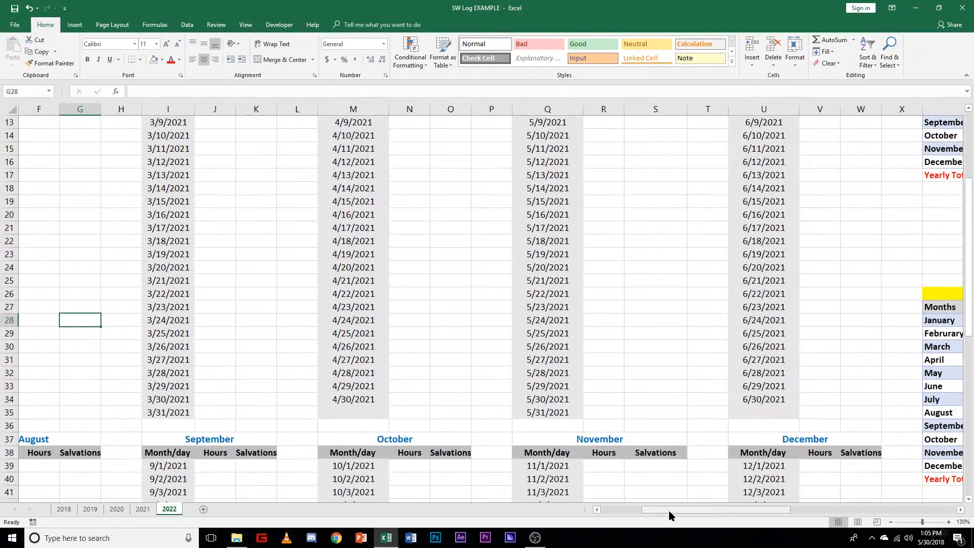
drag(669, 510, 628, 510)
scroll(80, 267, up, 4)
click(59, 190)
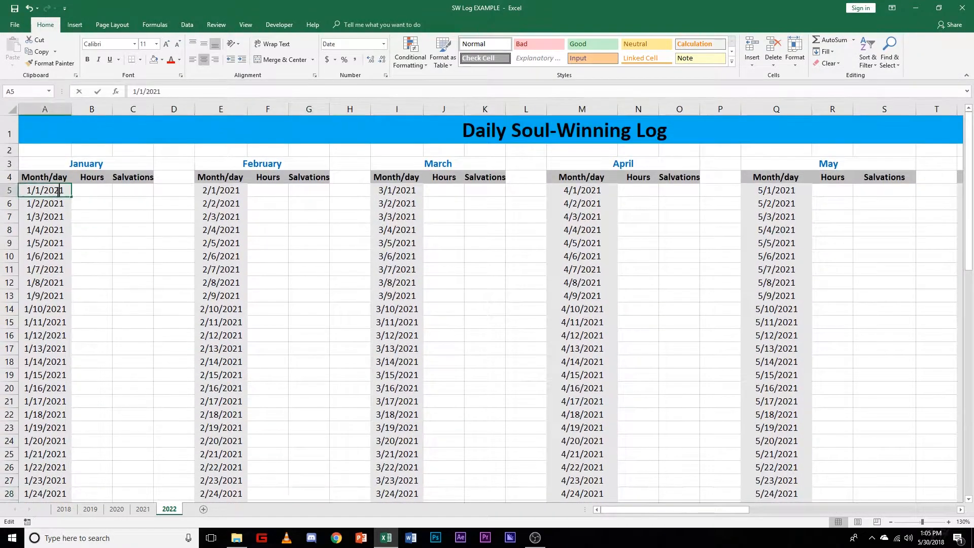
double_click(59, 190)
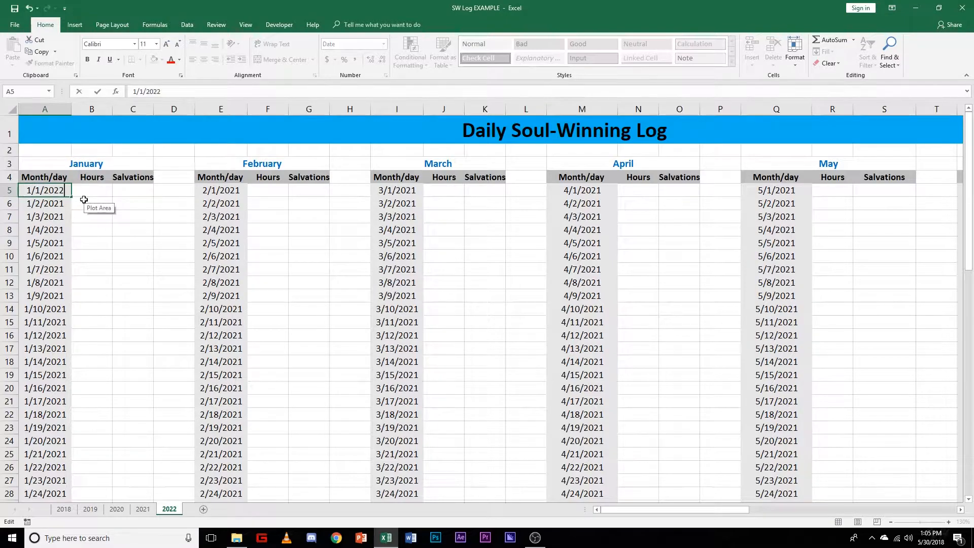
key(Return)
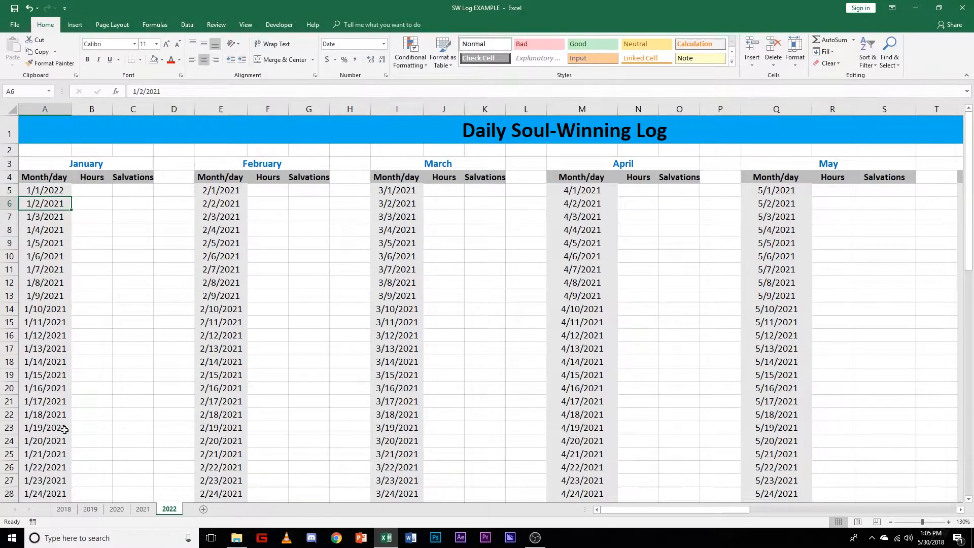
Step: Fill the January dates down from 1/1/2022 through 1/31/2022
scroll(63, 408, down, 1)
scroll(60, 305, up, 1)
click(57, 190)
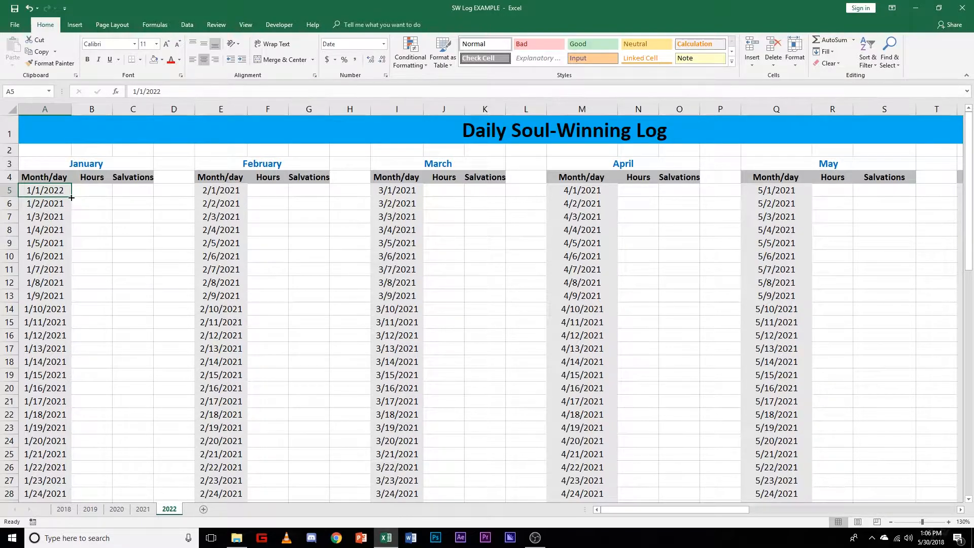
double_click(71, 197)
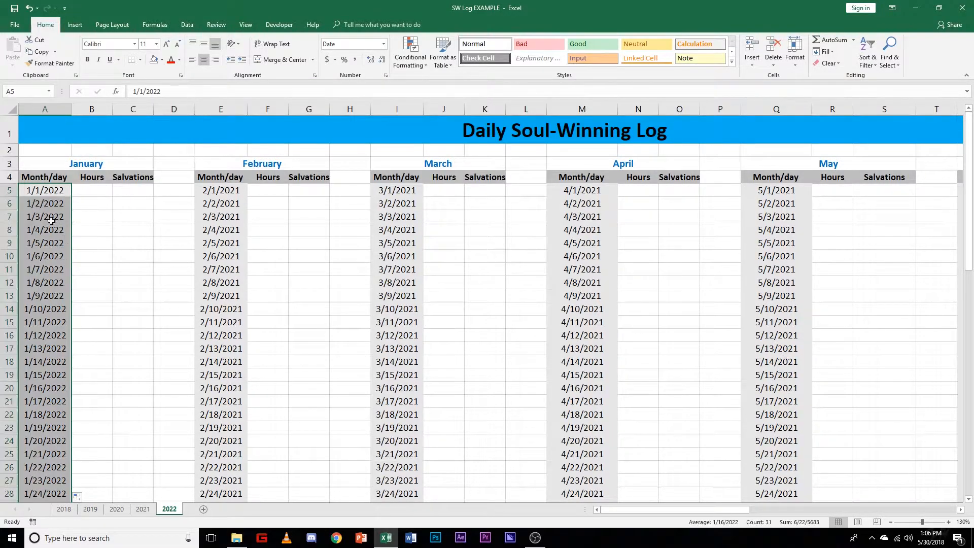
Step: Change the first February date in E5 to 2/1/2022 and fill the series down through 2/28/2022
ctrl+scroll(58, 337, down, 1)
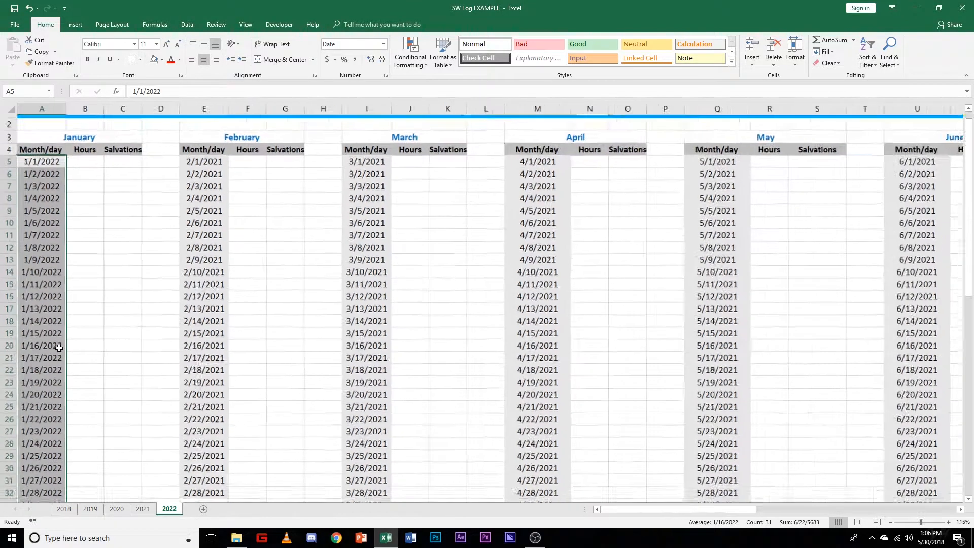
click(212, 144)
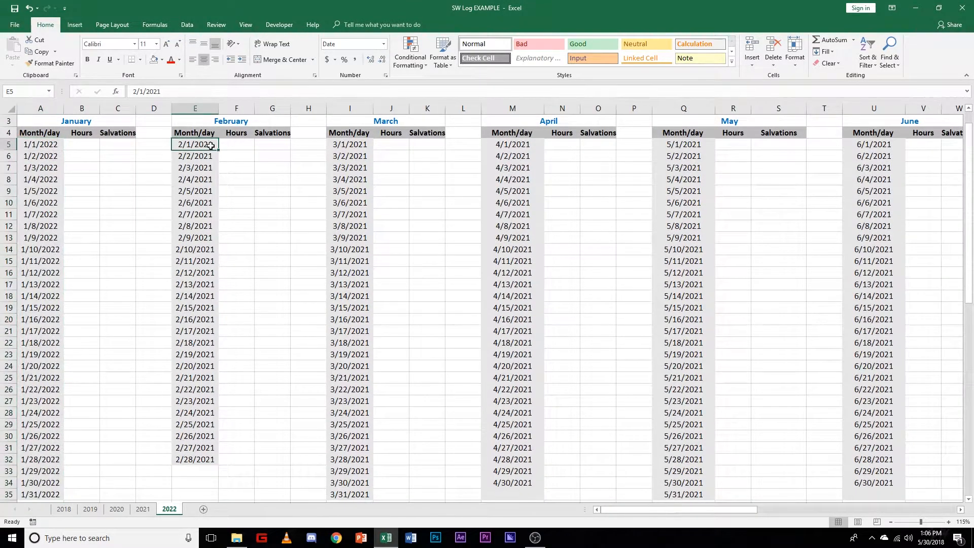
double_click(213, 144)
key(BackSpace)
key(BackSpace)
key(BackSpace)
key(BackSpace)
key(BackSpace)
key(BackSpace)
key(BackSpace)
key(BackSpace)
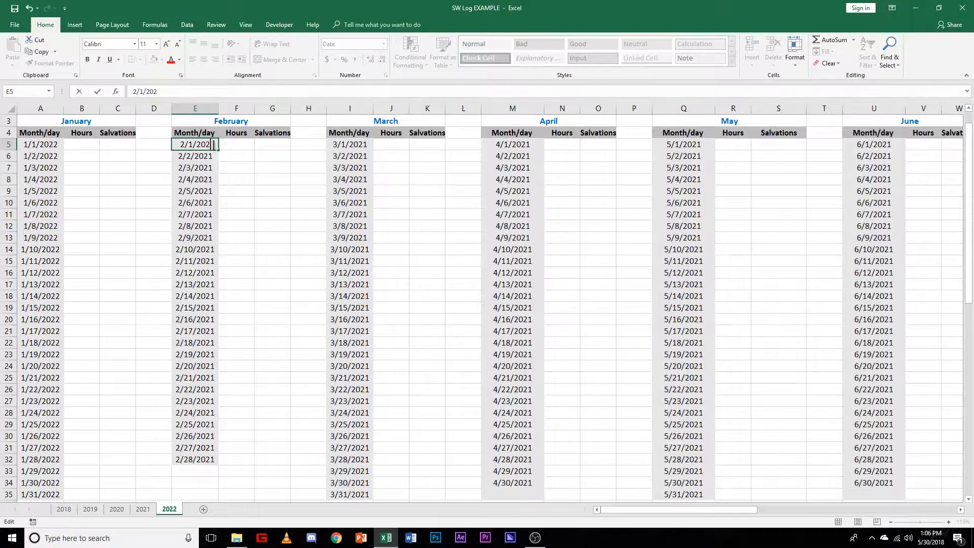
click(213, 156)
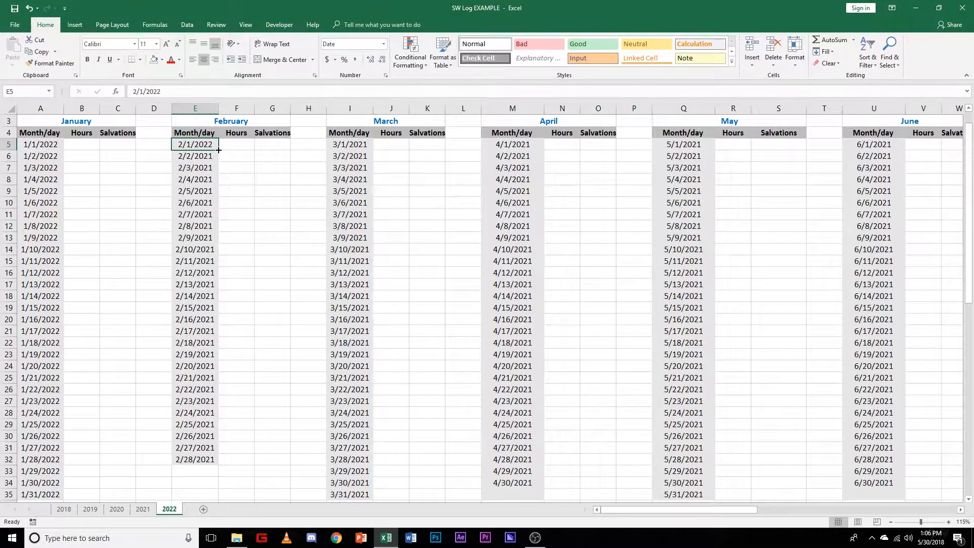
double_click(218, 150)
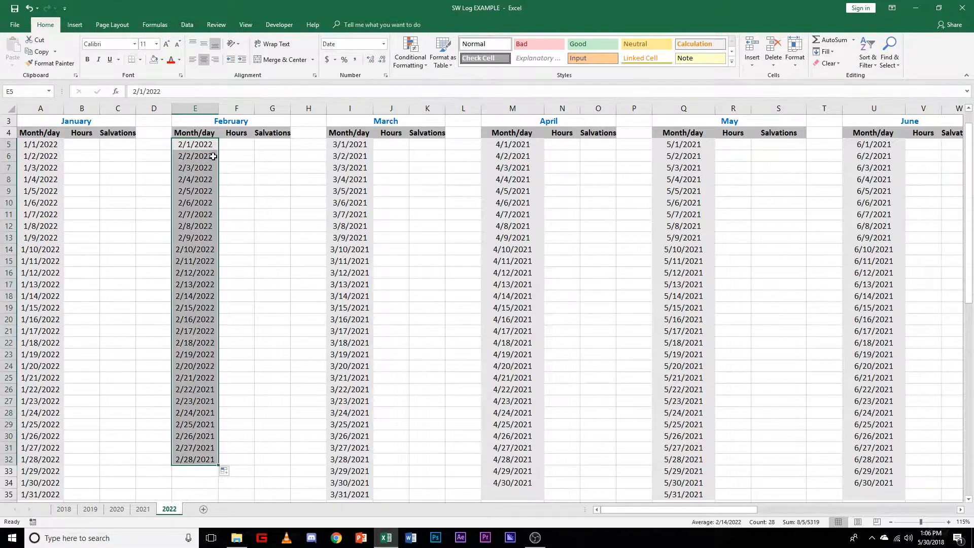
Step: Change the first March date in I5 to 3/1/2022 and fill the series down through 3/31/2022
click(369, 144)
double_click(369, 144)
key(BackSpace)
text(2)
key(Return)
click(369, 146)
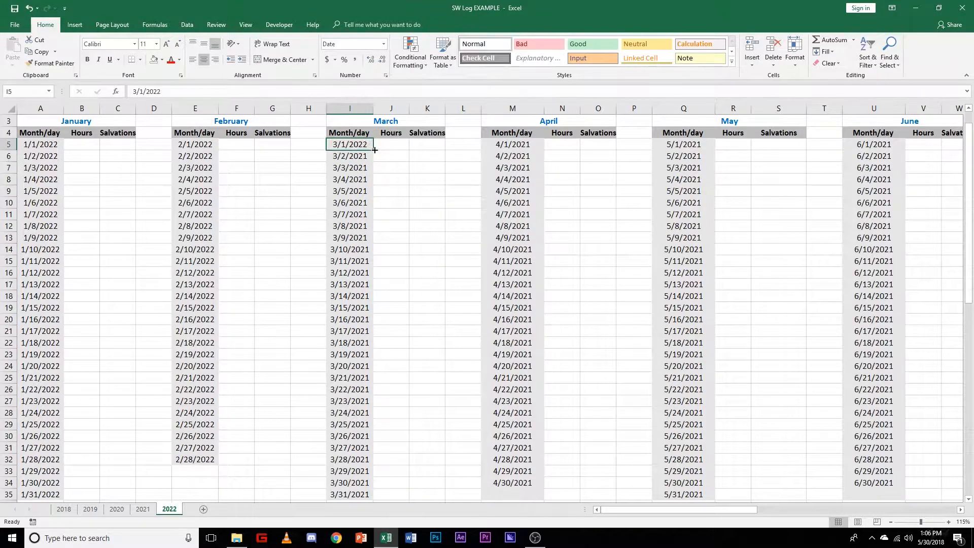
double_click(374, 150)
Step: Change the first April and May dates to 4/1/2022 and 5/1/2022, filling each series down to its month's end
click(534, 144)
double_click(534, 144)
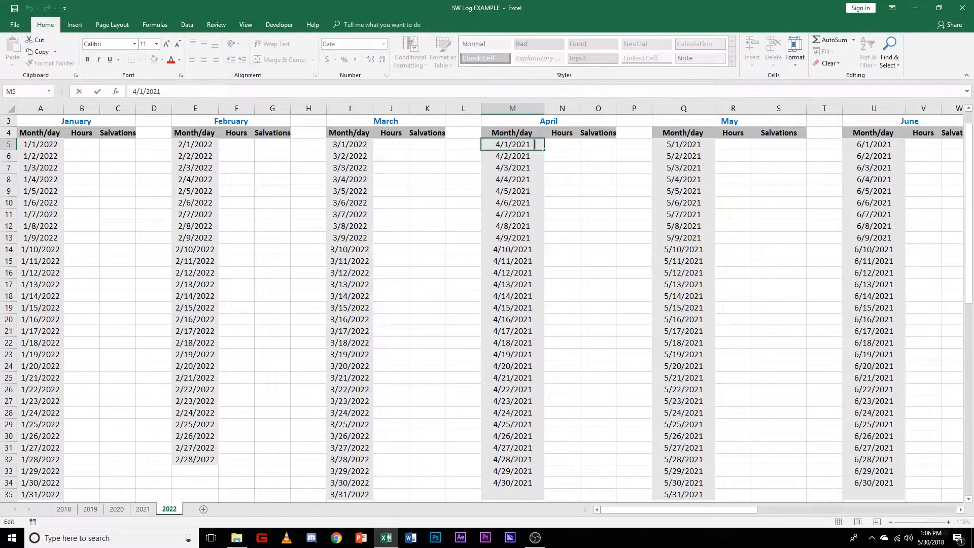
double_click(545, 151)
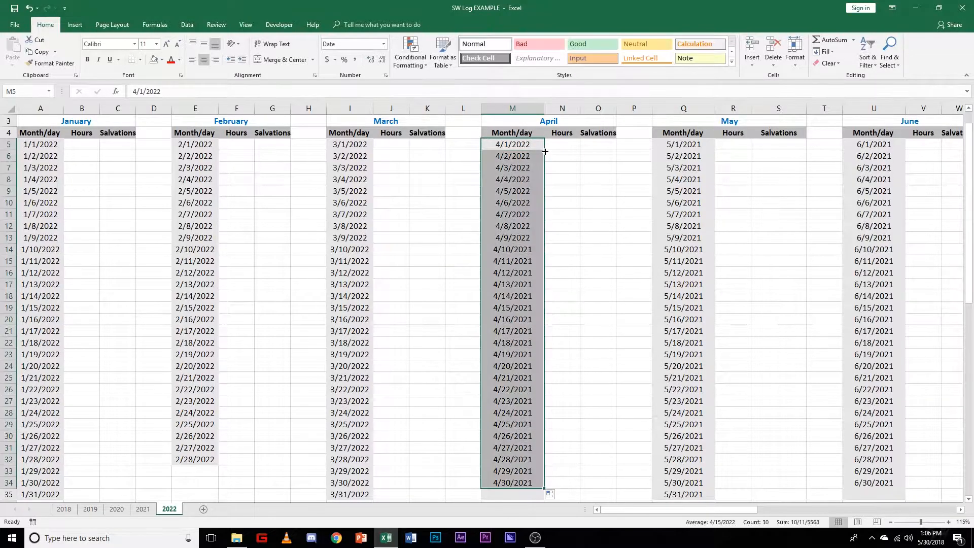
click(702, 146)
double_click(709, 146)
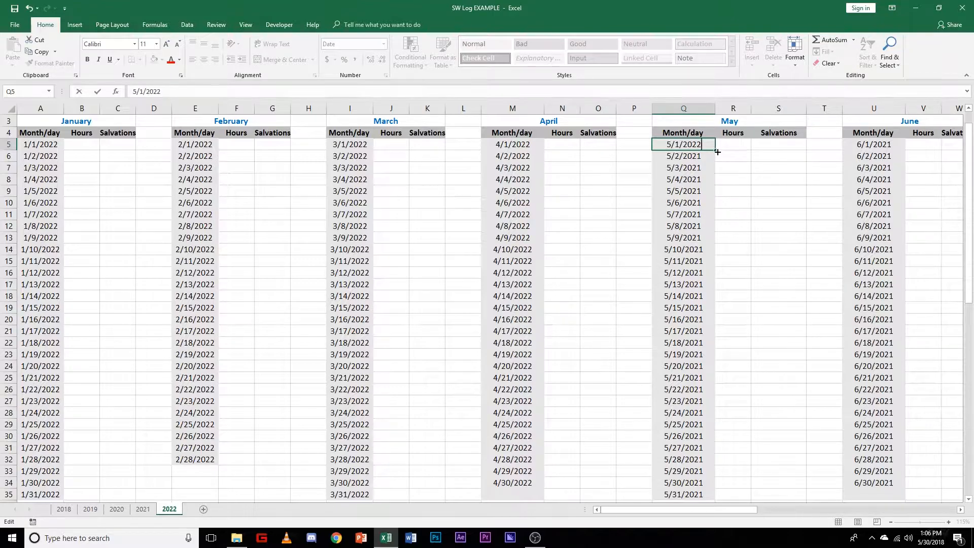
double_click(714, 151)
Step: Change the first June date in U5 to 6/1/2022 and fill the series down through 6/30/2022
drag(695, 510, 778, 509)
click(501, 145)
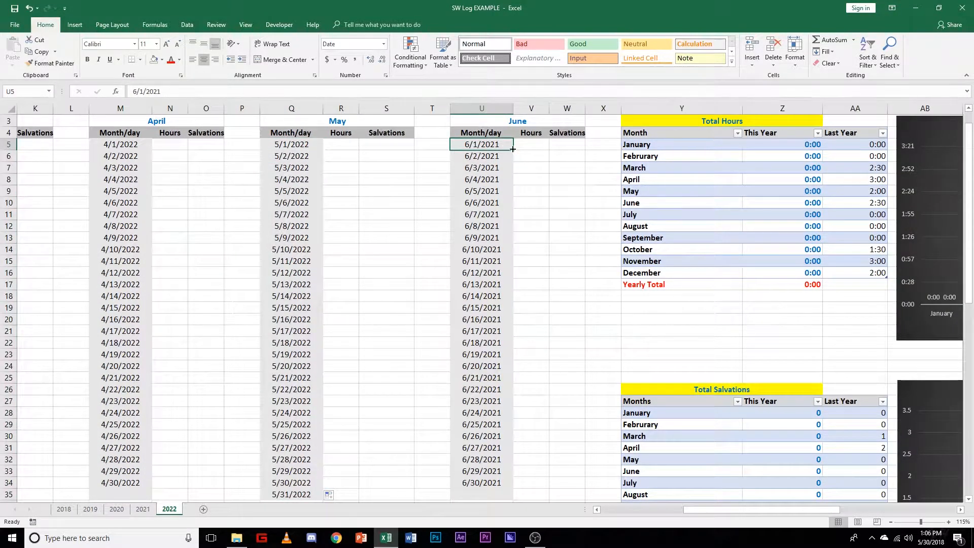
double_click(506, 146)
key(BackSpace)
text(2)
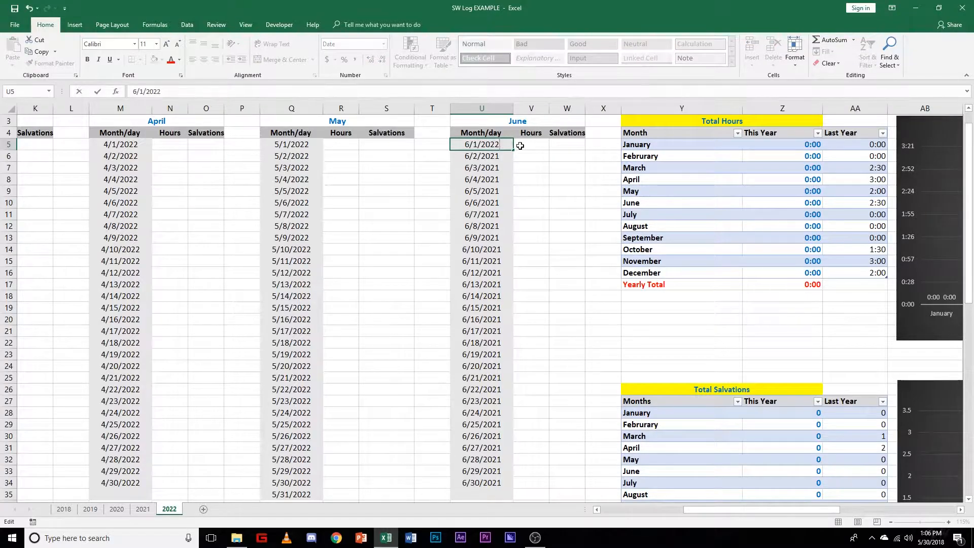
double_click(514, 152)
click(531, 285)
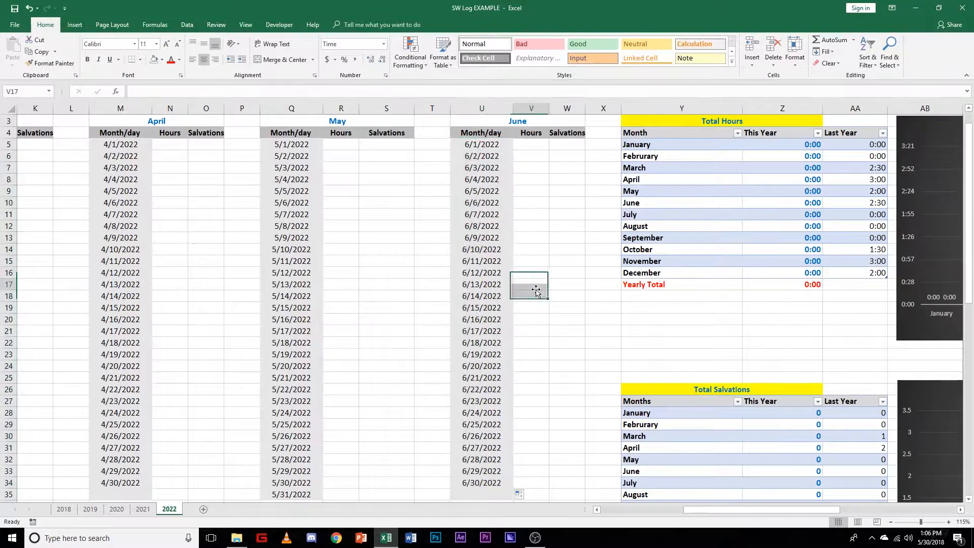
Step: Change the first July date in A39 to 7/1/2022 and fill the series down the rest of July
drag(730, 513, 646, 513)
scroll(191, 369, down, 9)
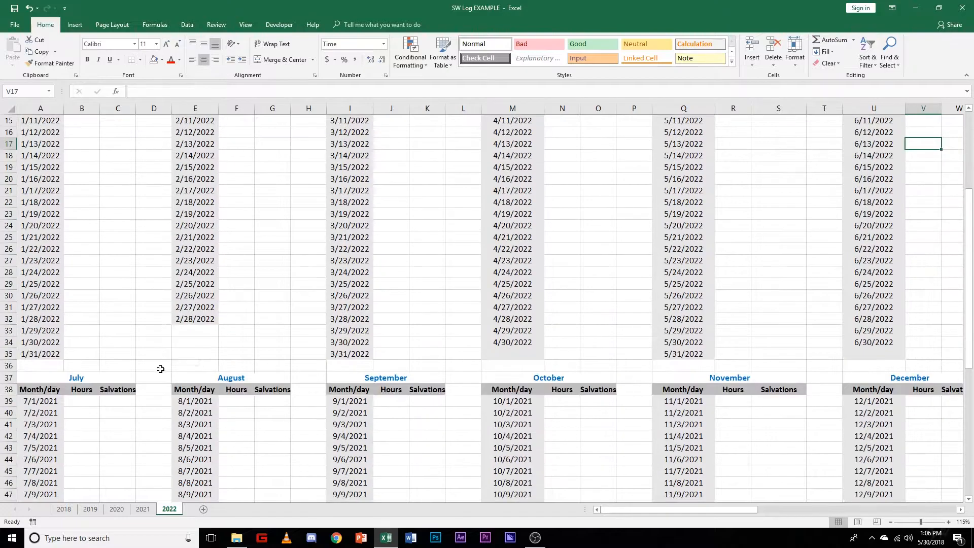
double_click(57, 227)
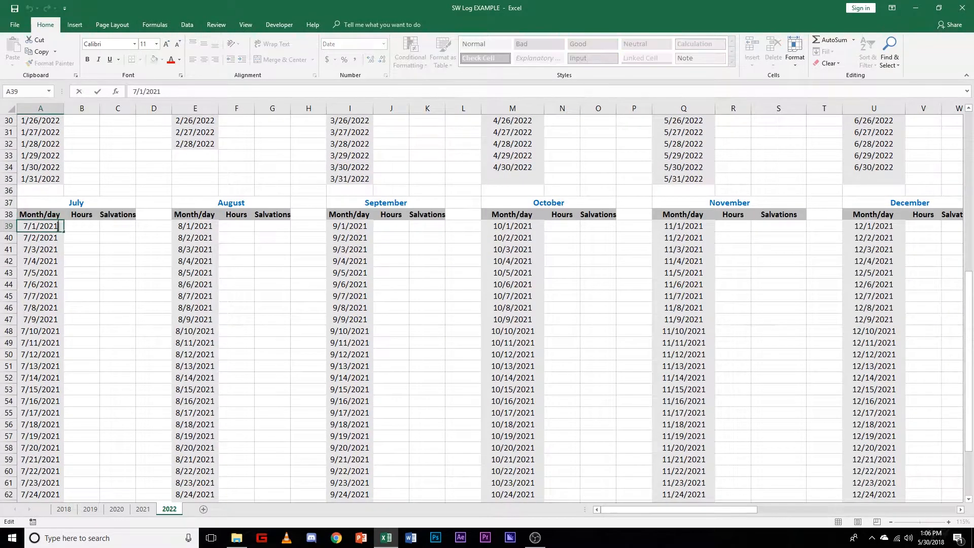
click(73, 234)
click(52, 227)
double_click(65, 232)
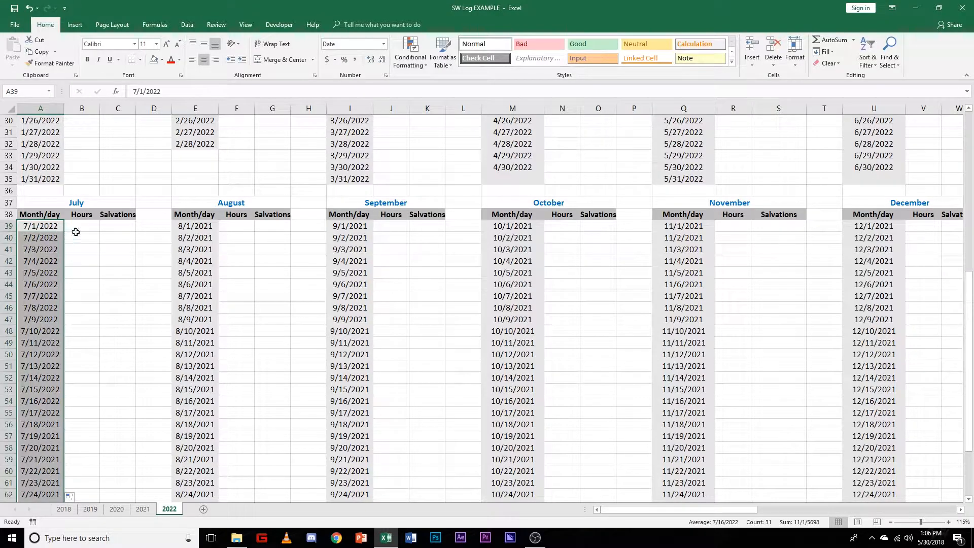
Step: Change the first August date in E39 to 8/1/2022 and fill the series down the rest of August
double_click(213, 230)
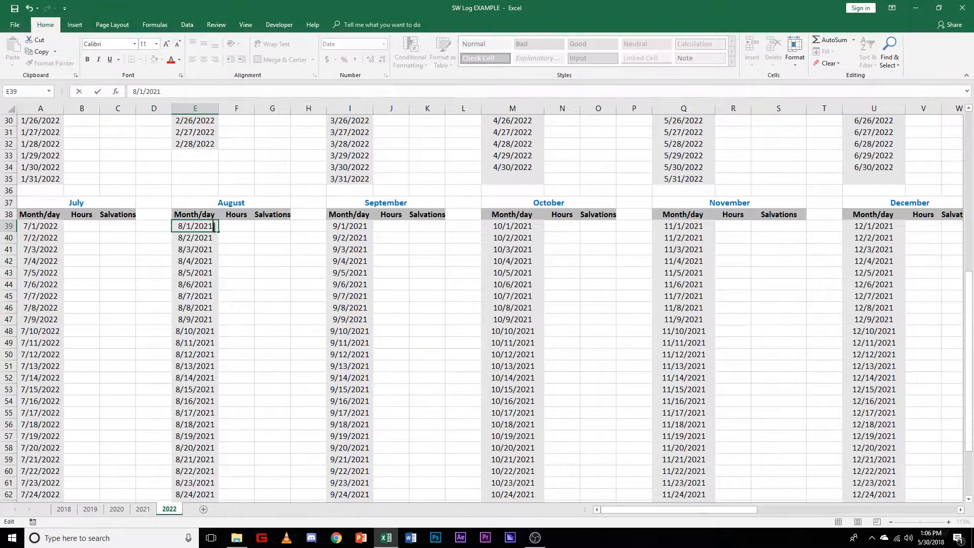
key(Return)
click(203, 227)
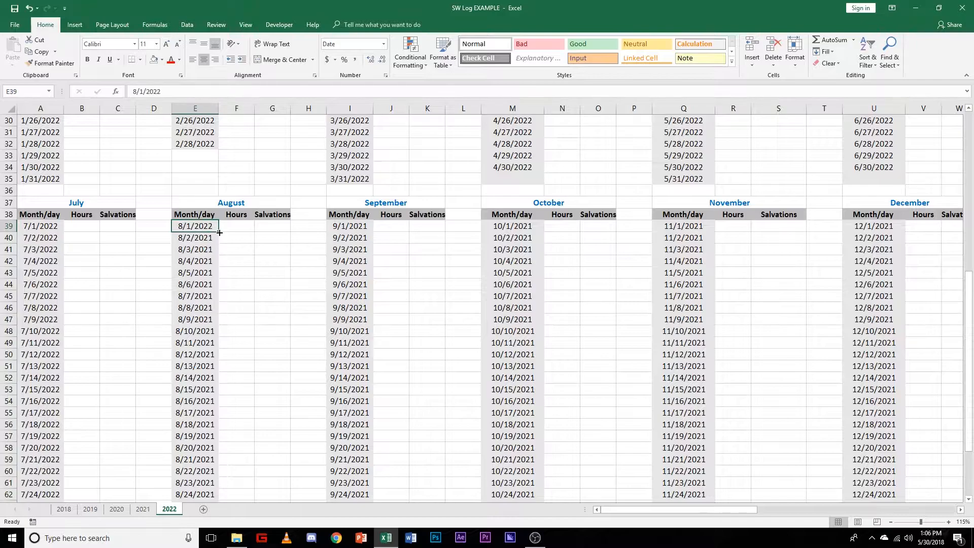
double_click(219, 232)
Step: Change the first September date in I39 to 9/1/2022 and fill the series down through 9/30/2022
double_click(369, 228)
key(BackSpace)
text(2)
key(Return)
click(362, 226)
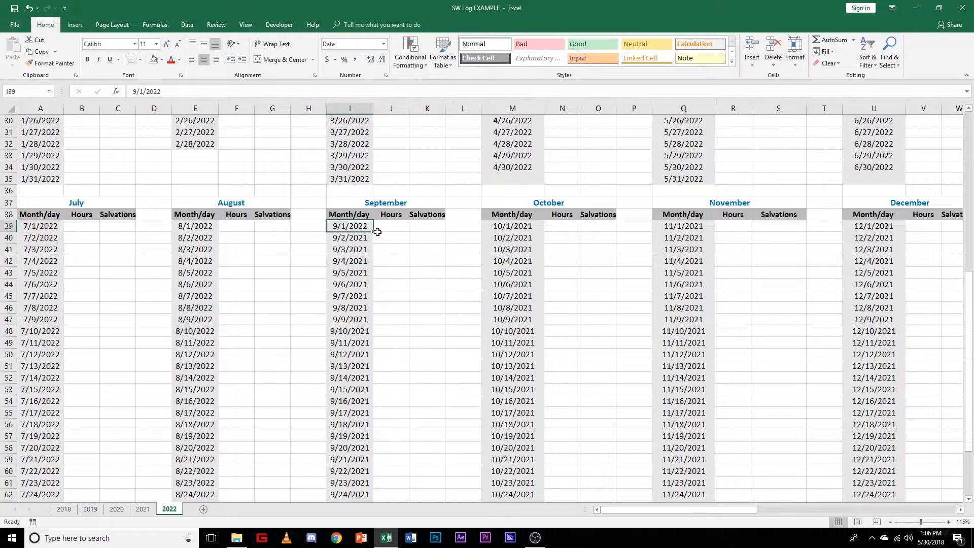
double_click(373, 231)
Step: Change the first October date in M39 to 10/1/2022 and fill the series down through 10/31/2022
double_click(536, 227)
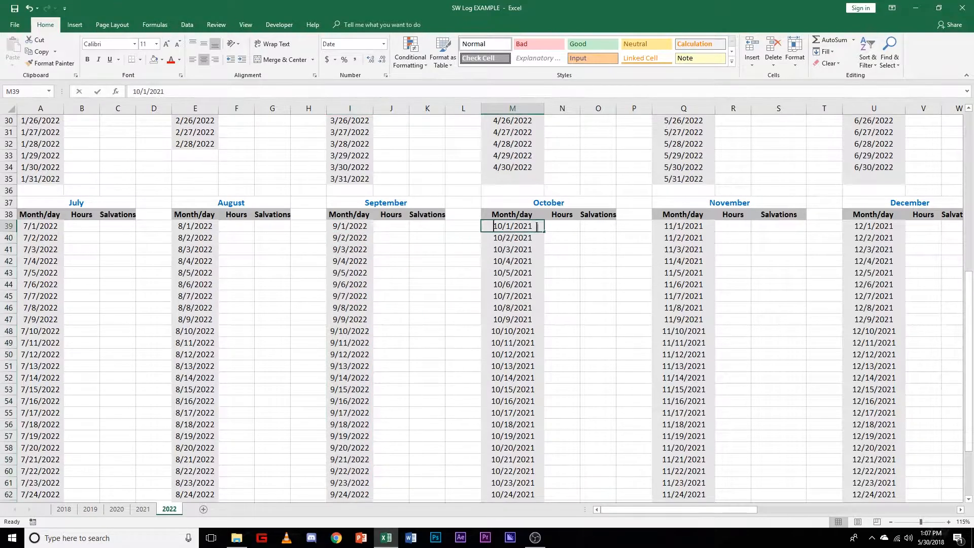
key(BackSpace)
text(2)
click(556, 242)
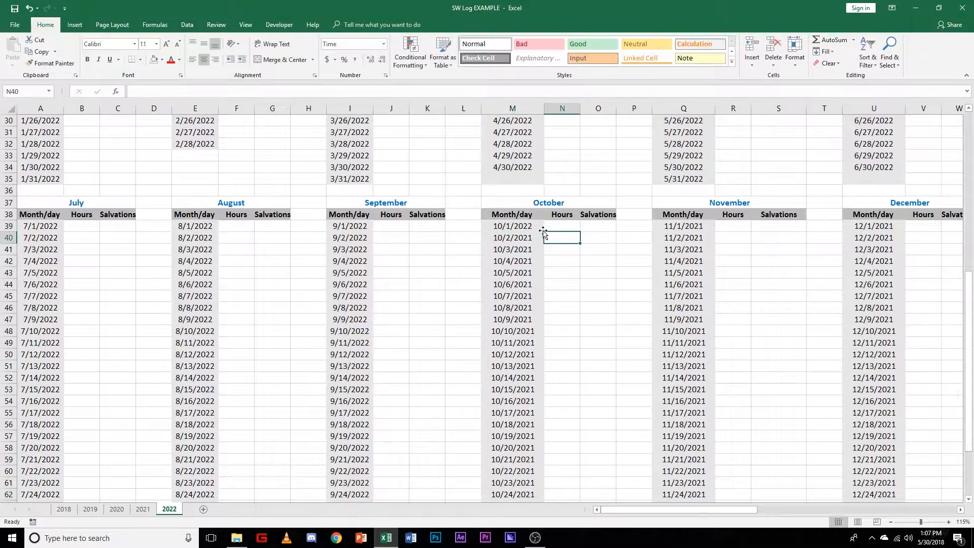
click(537, 227)
double_click(543, 232)
Step: Change the first November date in Q39 to 11/1/2022 and fill the series down through 11/30/2022
drag(626, 509, 708, 509)
double_click(312, 227)
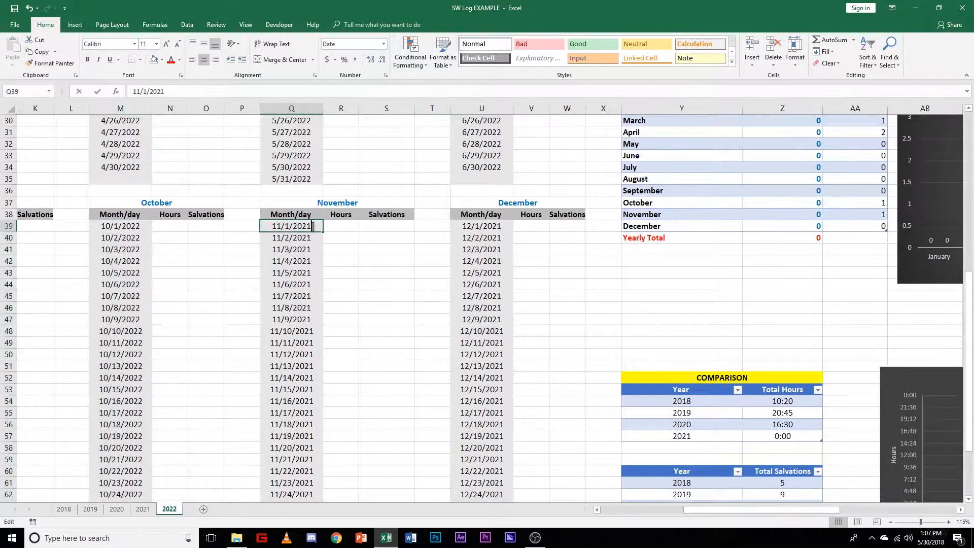
key(BackSpace)
text(2)
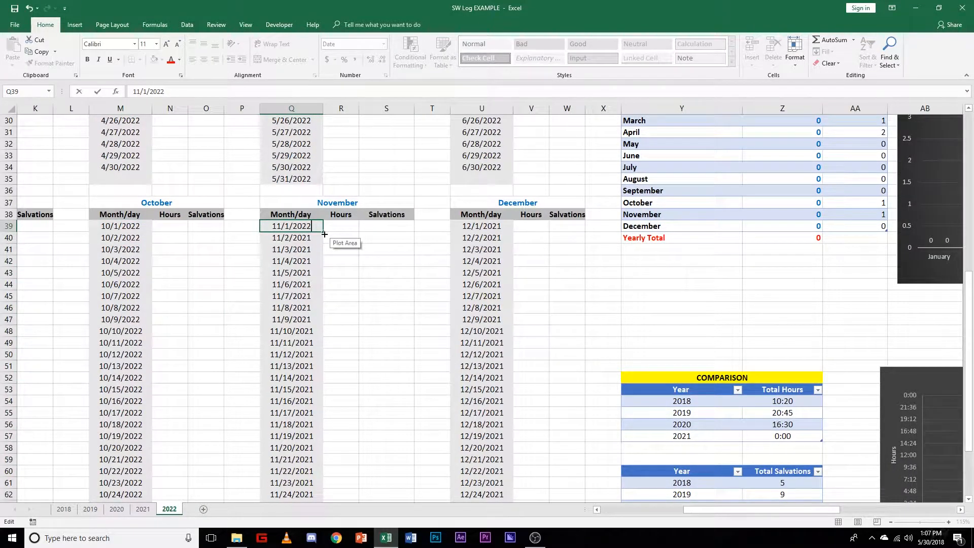
double_click(323, 232)
Step: Change the first December date in U39 to 12/1/2022 and fill the series down through 12/31/2022
click(502, 225)
double_click(502, 225)
key(BackSpace)
text(2)
key(ctrl+Return)
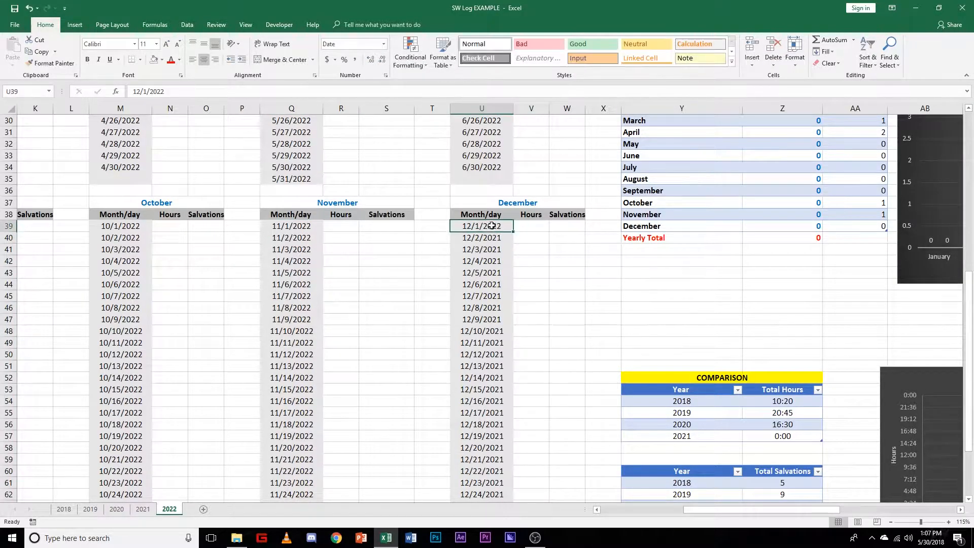
double_click(512, 232)
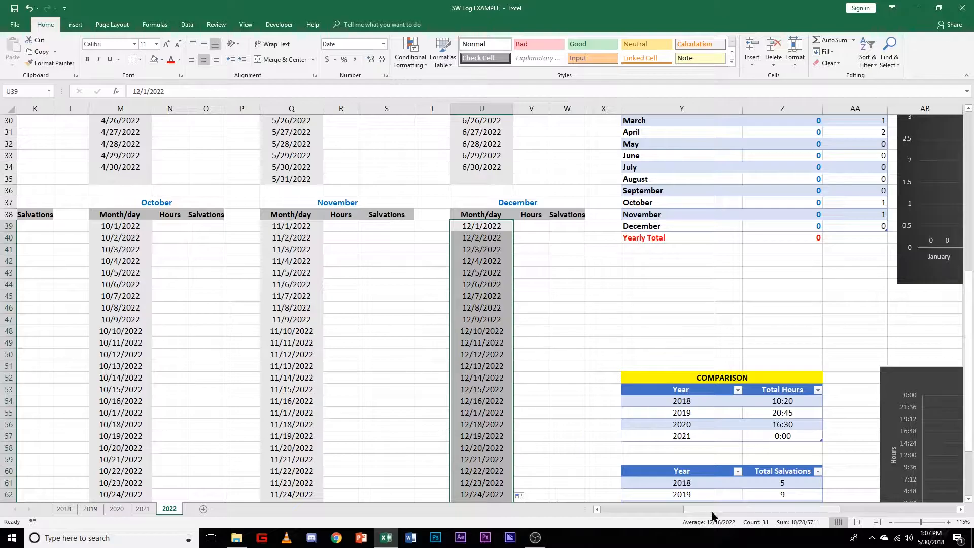
Step: Save the workbook with the updated 2022 dates
scroll(424, 333, down, 3)
scroll(426, 333, down, 2)
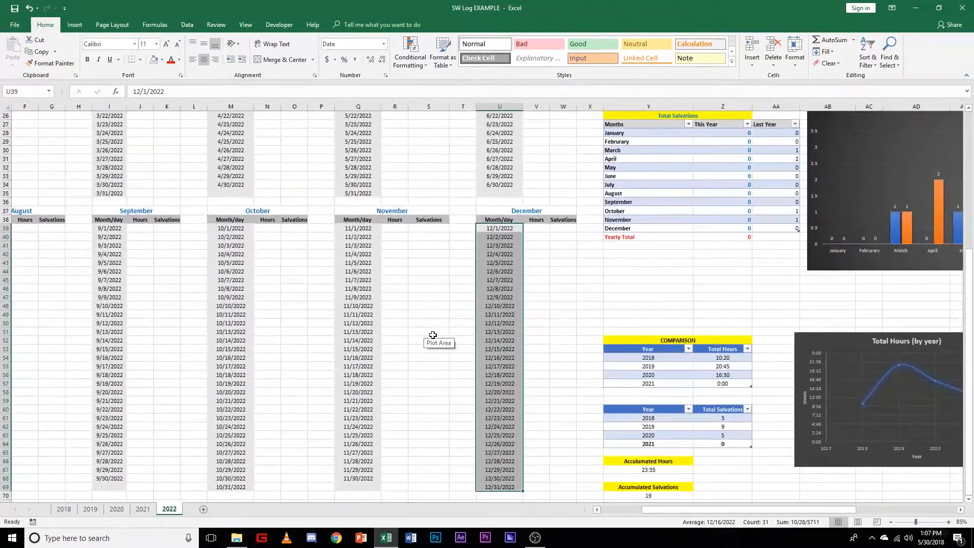
click(15, 24)
click(21, 106)
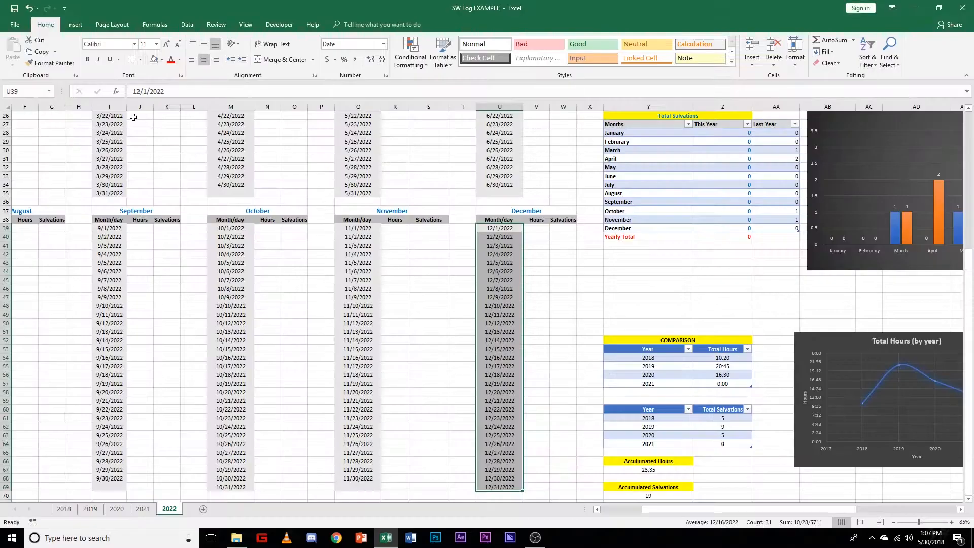
Step: Review the date columns of all twelve months on the 2022 sheet, checking the end of February
scroll(479, 343, up, 4)
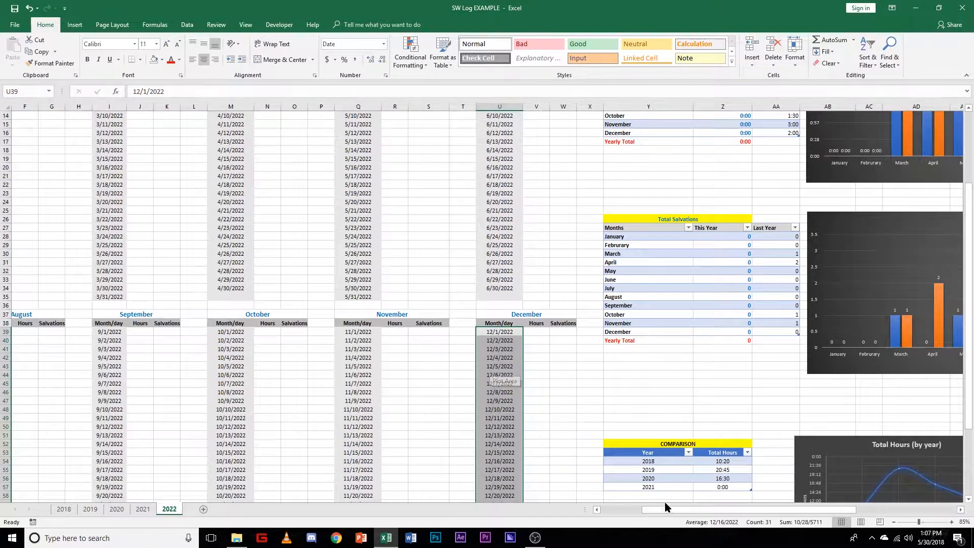
drag(677, 513, 636, 512)
click(318, 400)
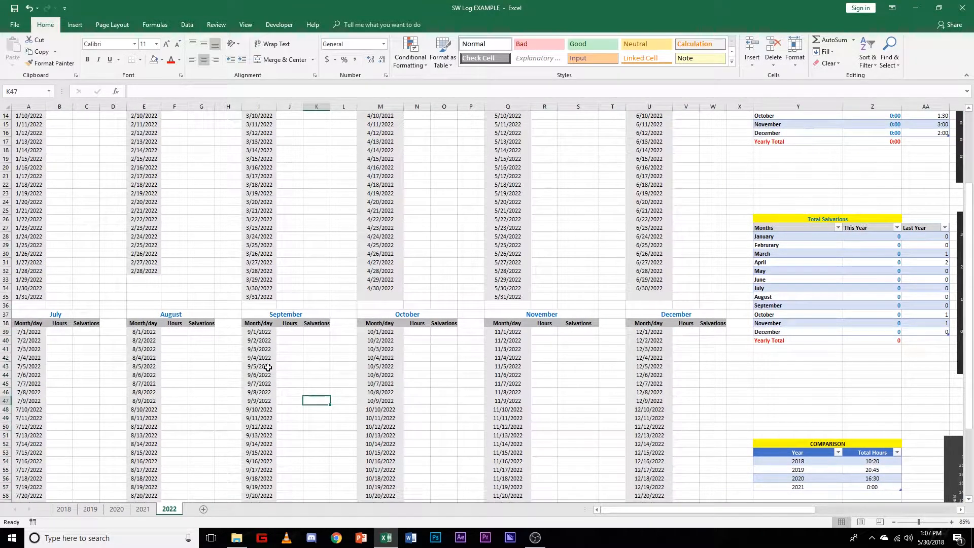
scroll(198, 411, up, 4)
click(155, 382)
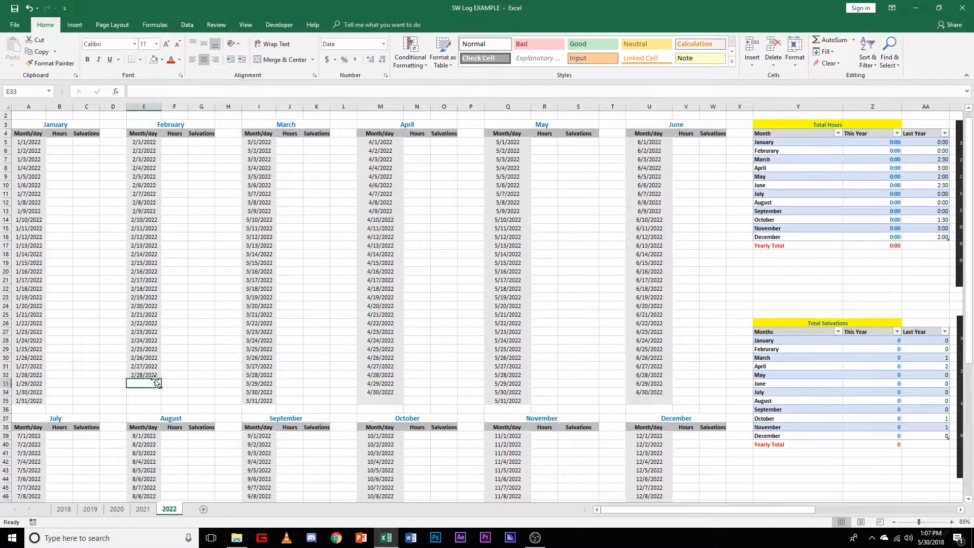
mouse_move(147, 375)
mouse_down()
mouse_move(160, 387)
mouse_move(161, 376)
mouse_up()
scroll(479, 409, down, 8)
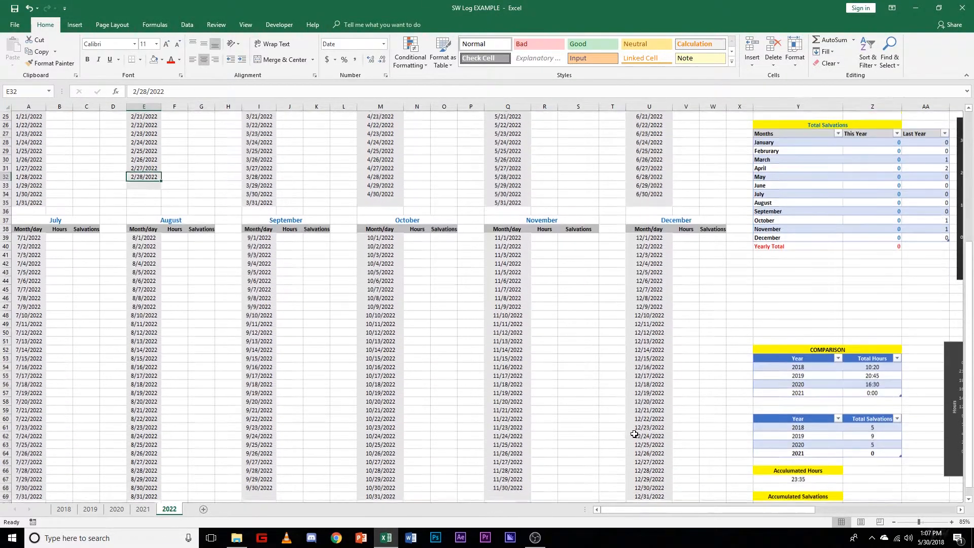
scroll(636, 433, up, 8)
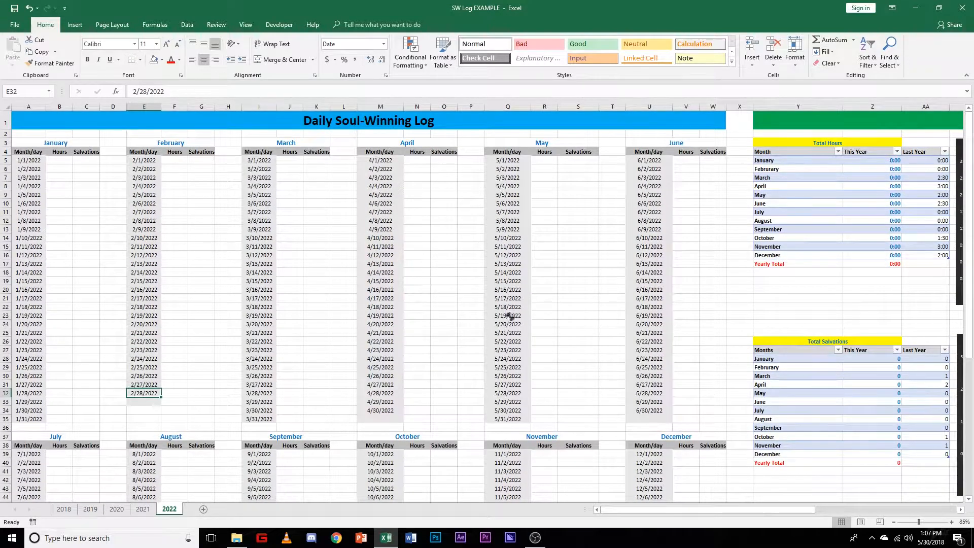
scroll(461, 278, down, 1)
Step: Point the Last Year column of the Total Hours table to the 2021 sheet by changing AA5 to ='2021'!Z5
drag(673, 510, 725, 511)
scroll(606, 272, up, 1)
scroll(606, 273, up, 1)
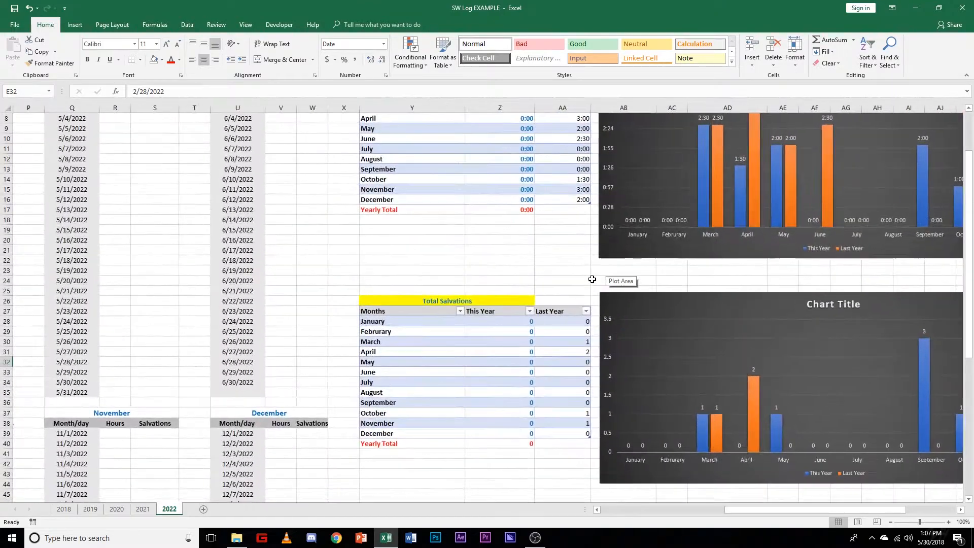
scroll(578, 314, up, 3)
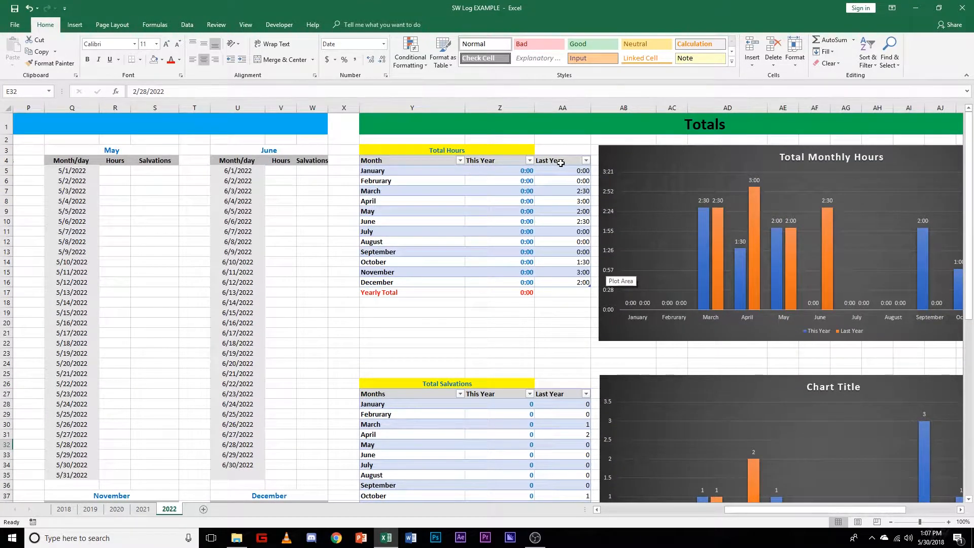
scroll(567, 243, up, 1)
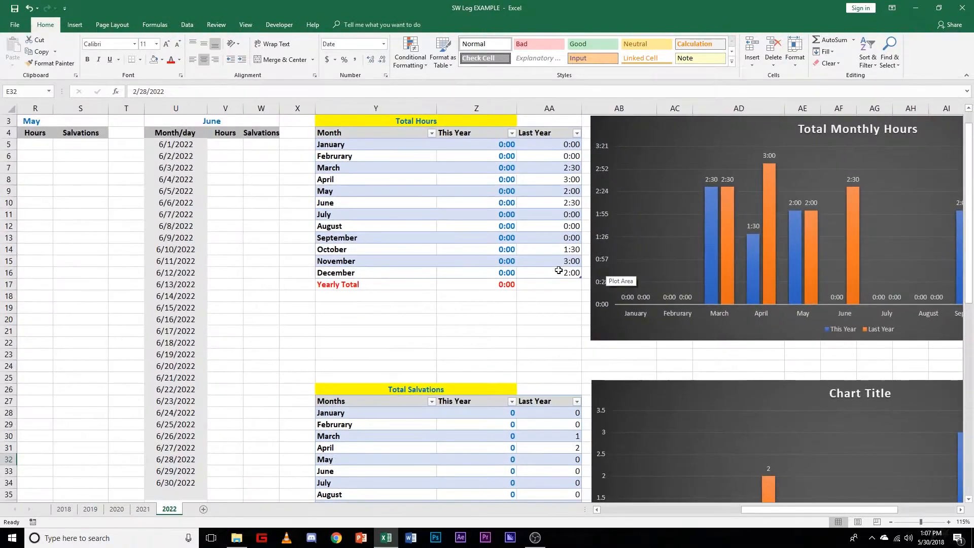
scroll(559, 269, up, 1)
click(577, 182)
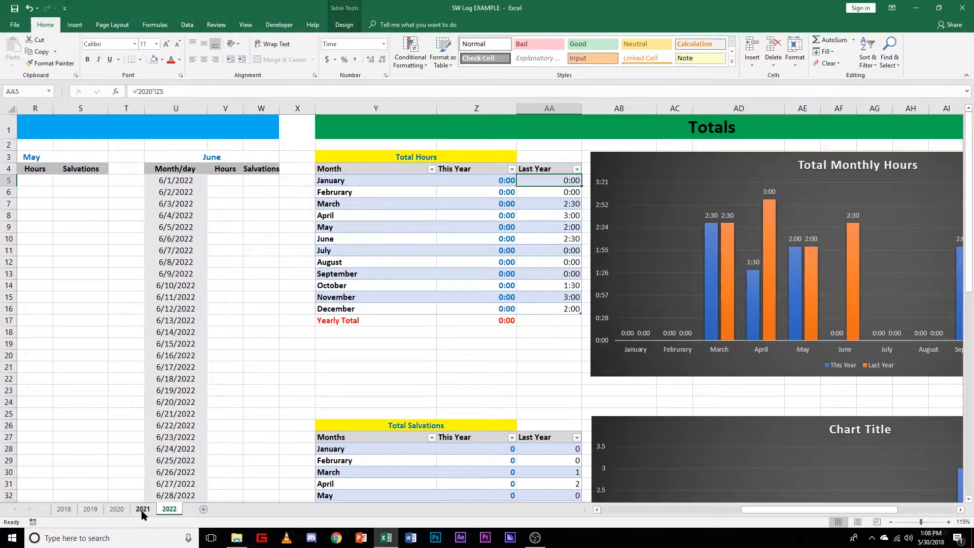
click(152, 91)
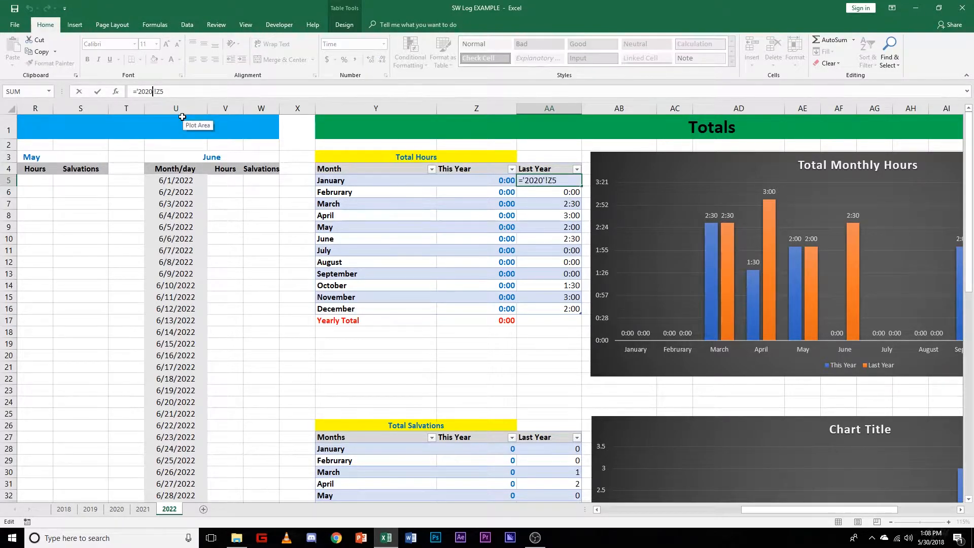
key(BackSpace)
key(Return)
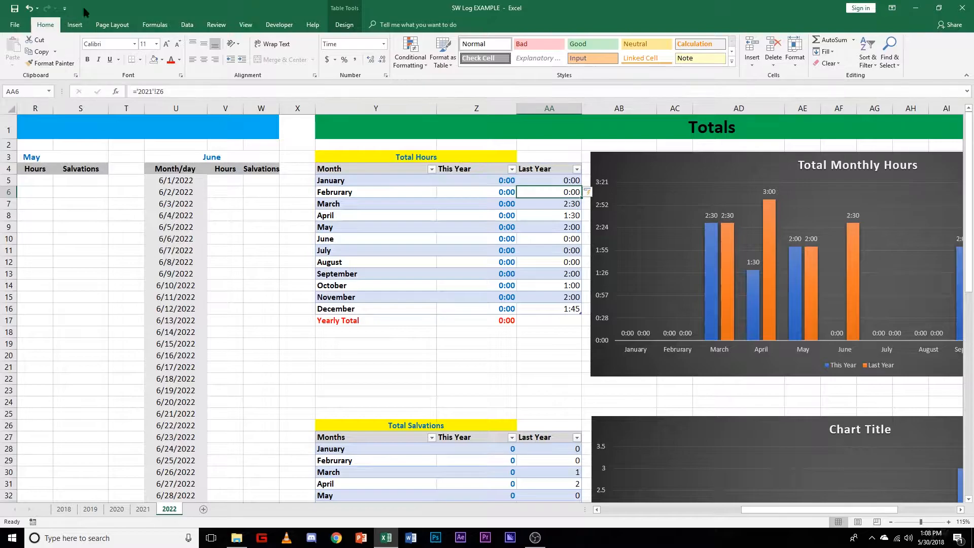
Step: Check the Last Year formulas for the remaining months in the Total Hours table
click(554, 207)
click(555, 214)
click(556, 238)
click(556, 251)
click(556, 274)
click(557, 285)
click(554, 307)
click(551, 318)
click(554, 298)
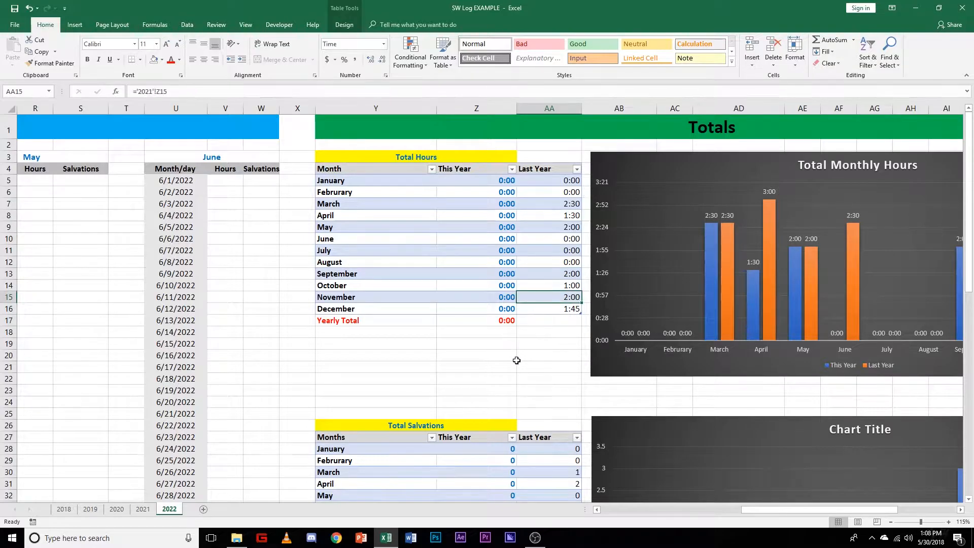
Step: Point the Last Year column of the Total Salvations table to the 2021 sheet by changing AA28 to ='2021'!Z28
scroll(516, 361, down, 4)
scroll(515, 354, down, 2)
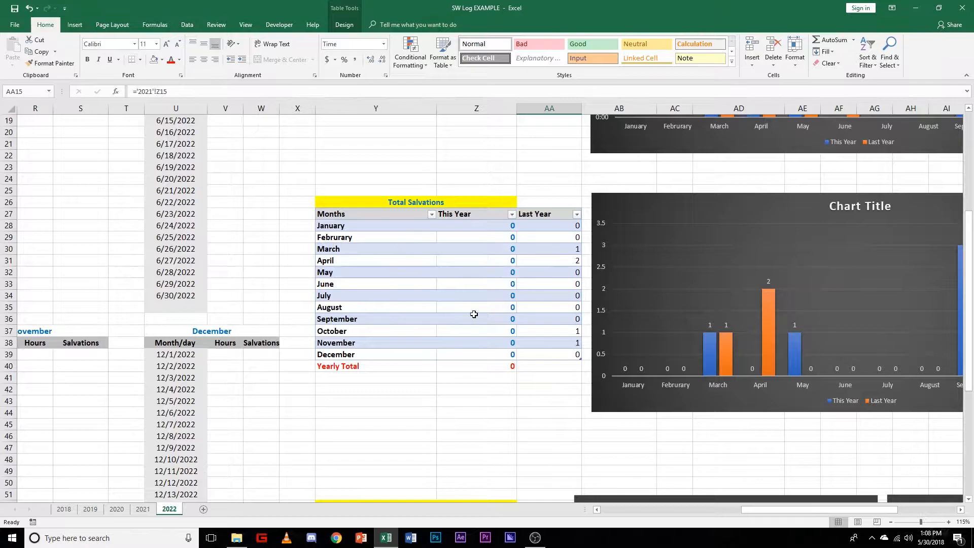
click(534, 224)
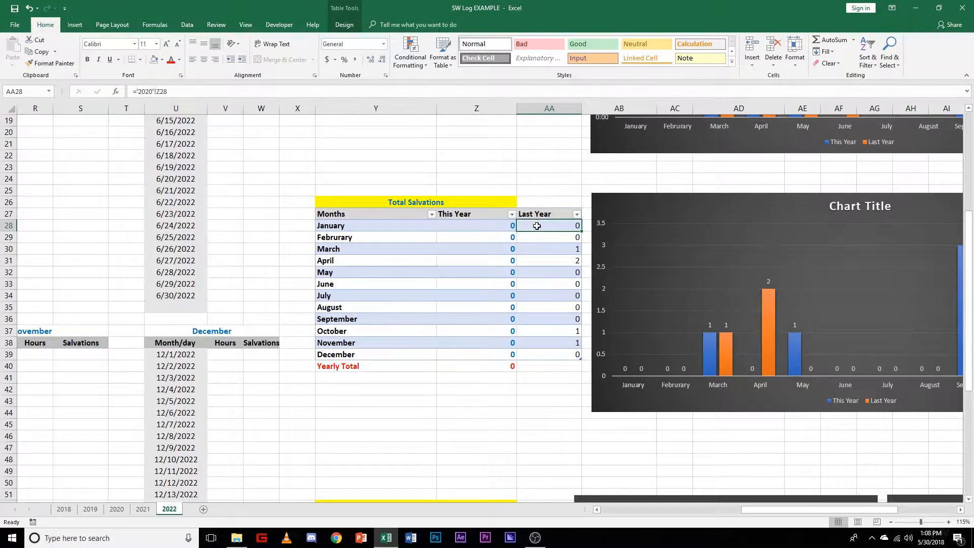
click(157, 94)
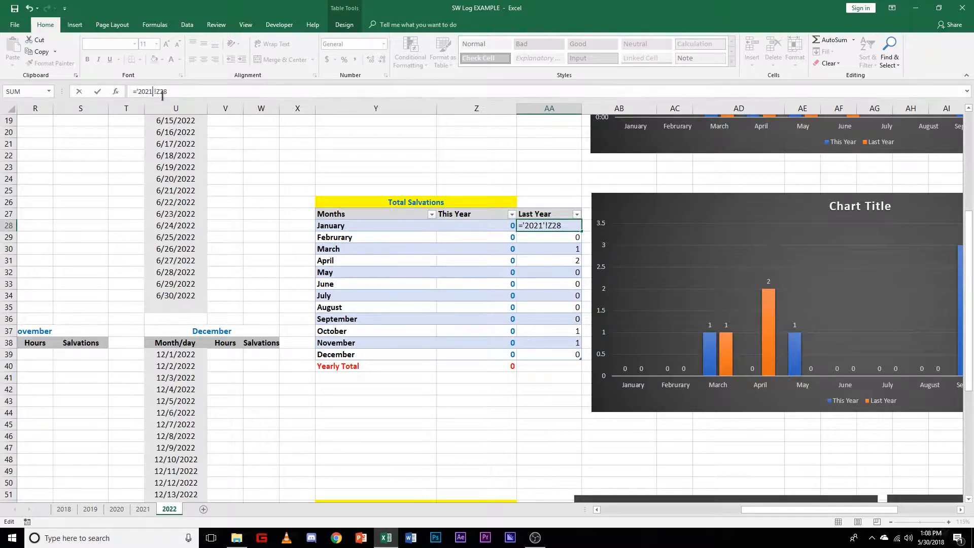
key(Return)
click(174, 91)
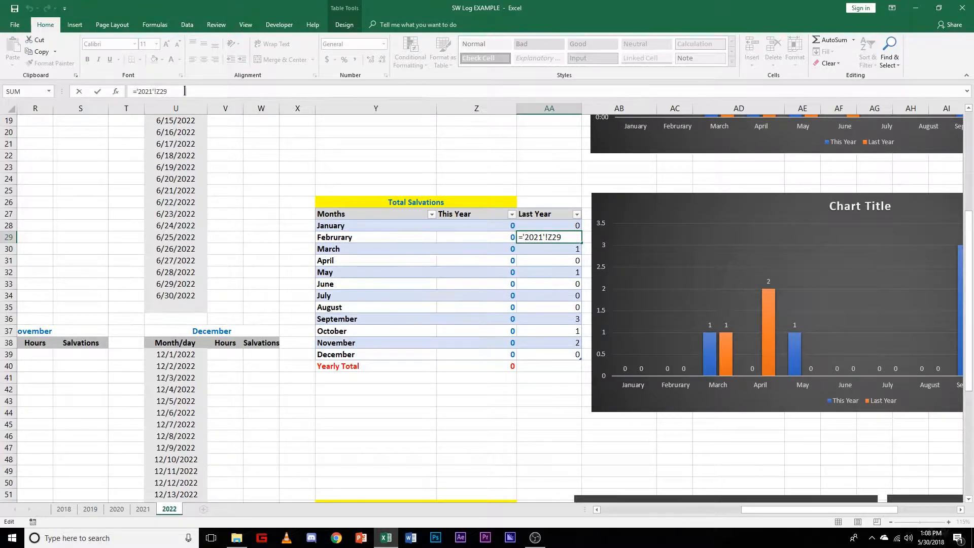
key(Return)
Step: Check the Last Year formulas from January through December in the Total Salvations table
click(543, 229)
click(547, 238)
click(550, 249)
click(555, 261)
click(561, 283)
click(558, 296)
click(560, 307)
click(558, 319)
click(557, 331)
click(556, 344)
click(555, 354)
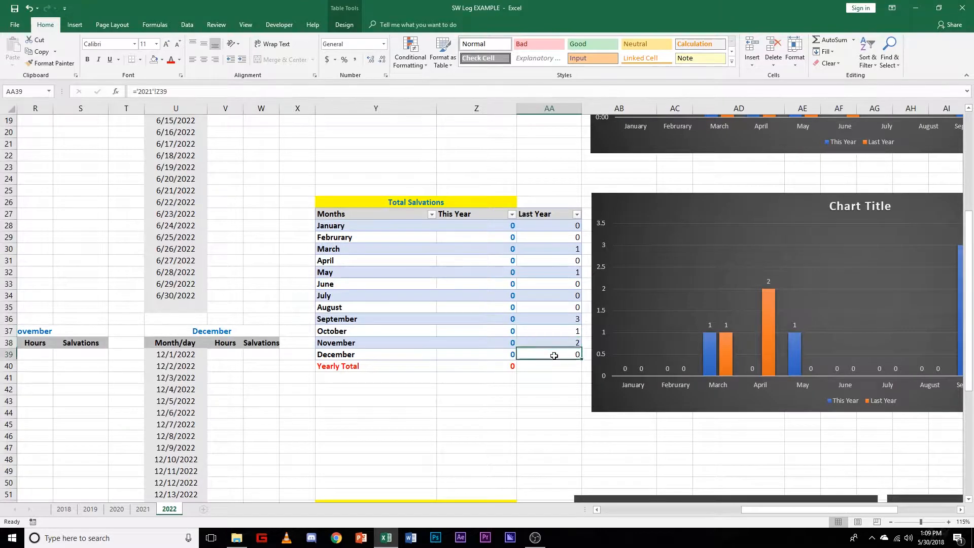
Step: Add the year 2022 in Y58 as a new row of the Total Hours comparison table
scroll(507, 357, up, 5)
scroll(503, 356, down, 13)
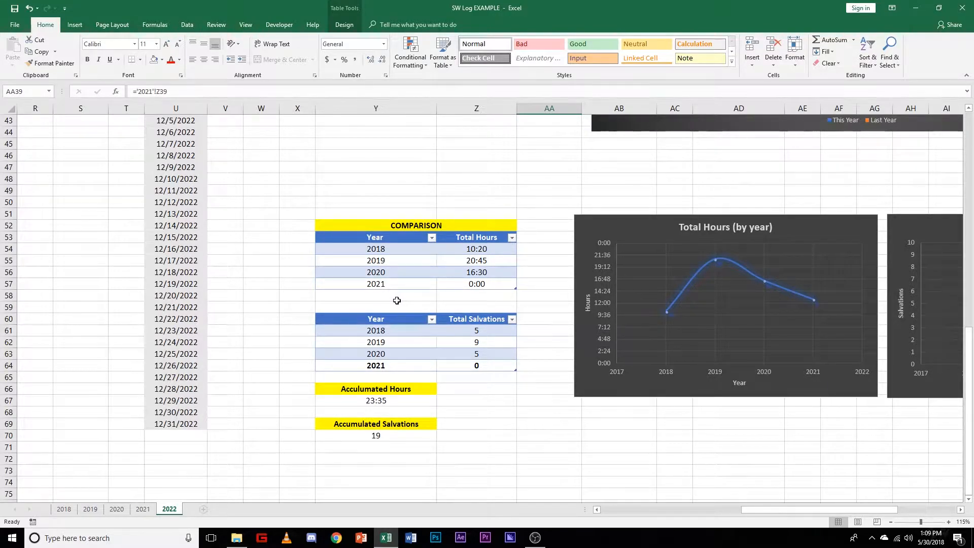
click(378, 297)
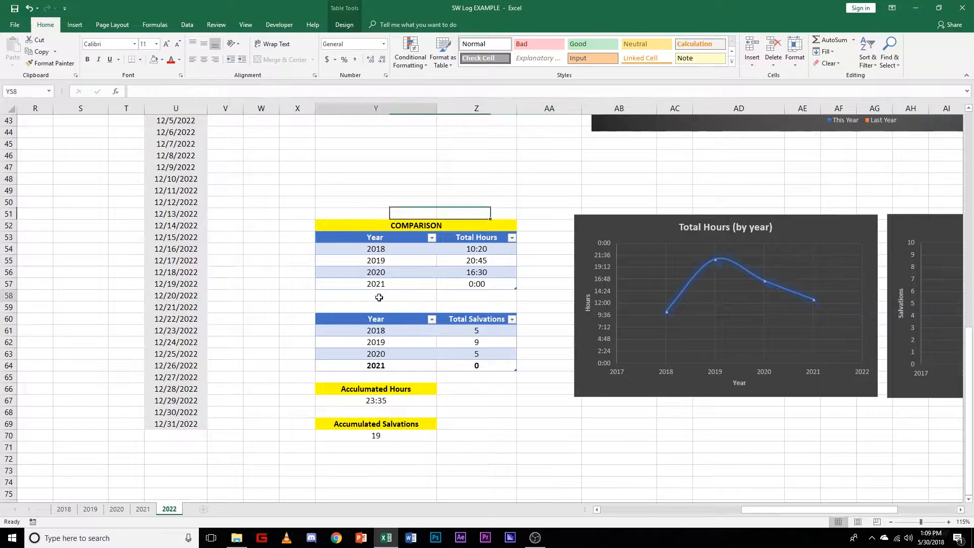
text(2022)
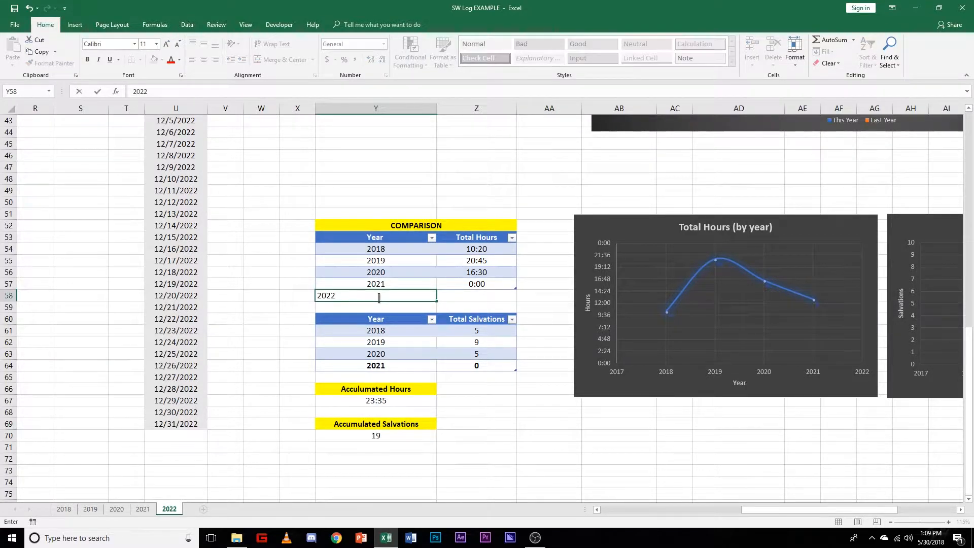
key(Return)
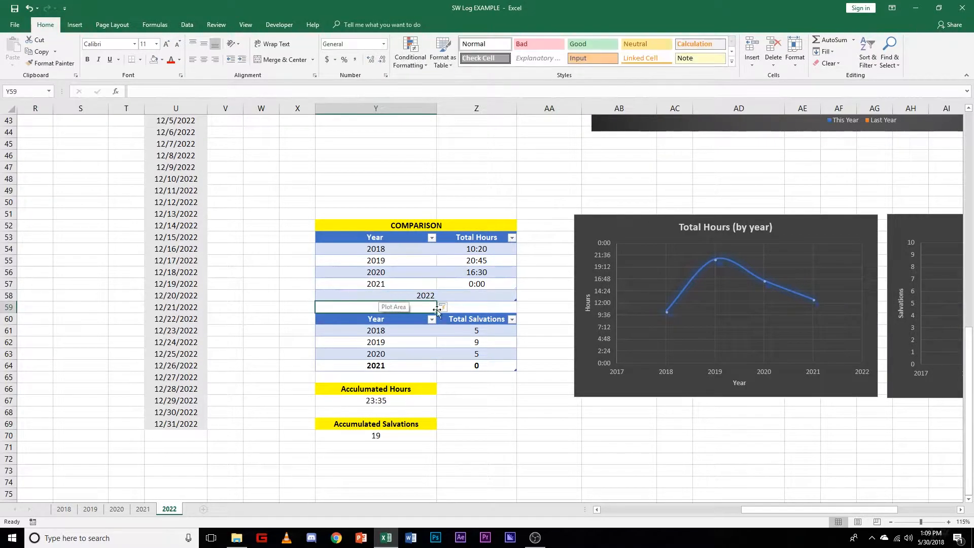
click(479, 421)
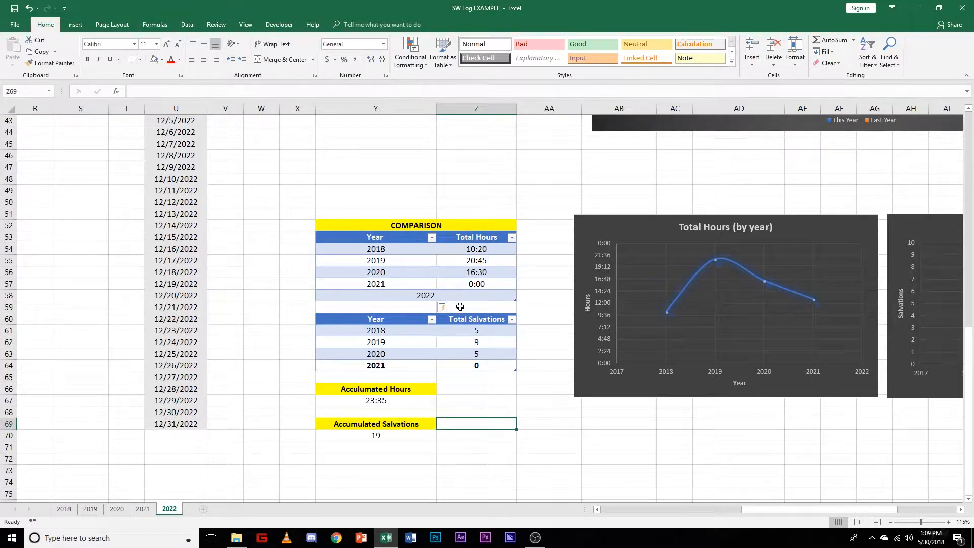
Step: Center the 2022 entry in Y58 of the comparison table
click(420, 299)
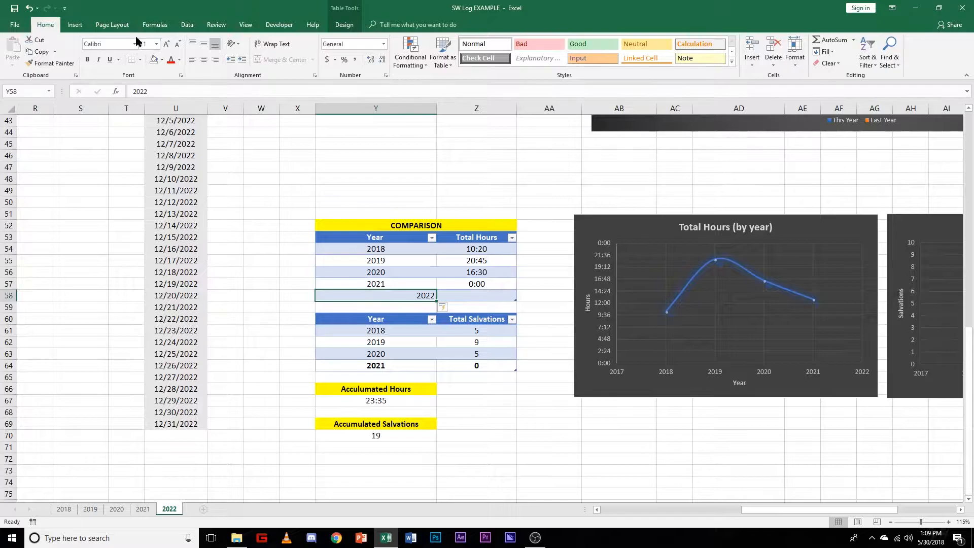
click(203, 59)
click(477, 433)
Step: Move the yearly Total Salvations table and the accumulated totals below it down one row, starting in Y61
click(450, 288)
click(442, 300)
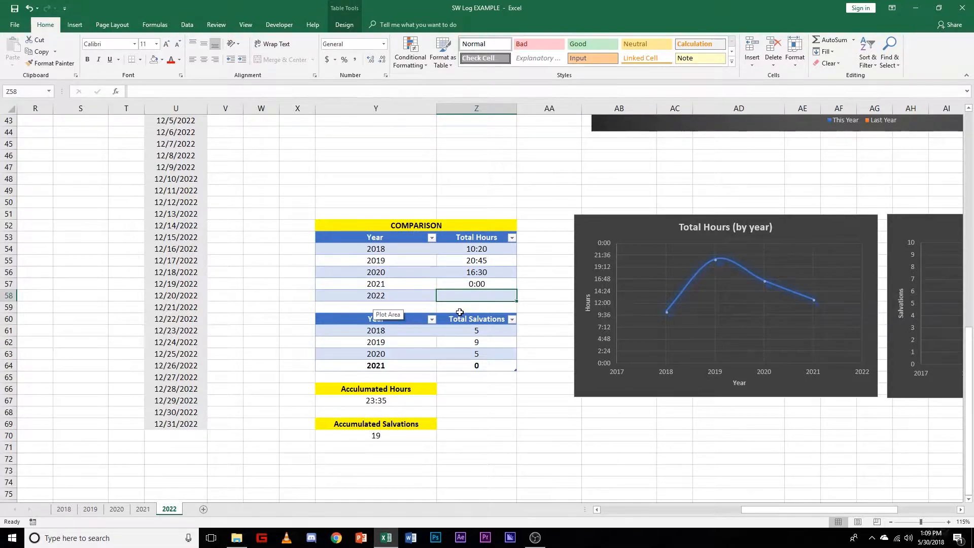
drag(337, 317, 503, 435)
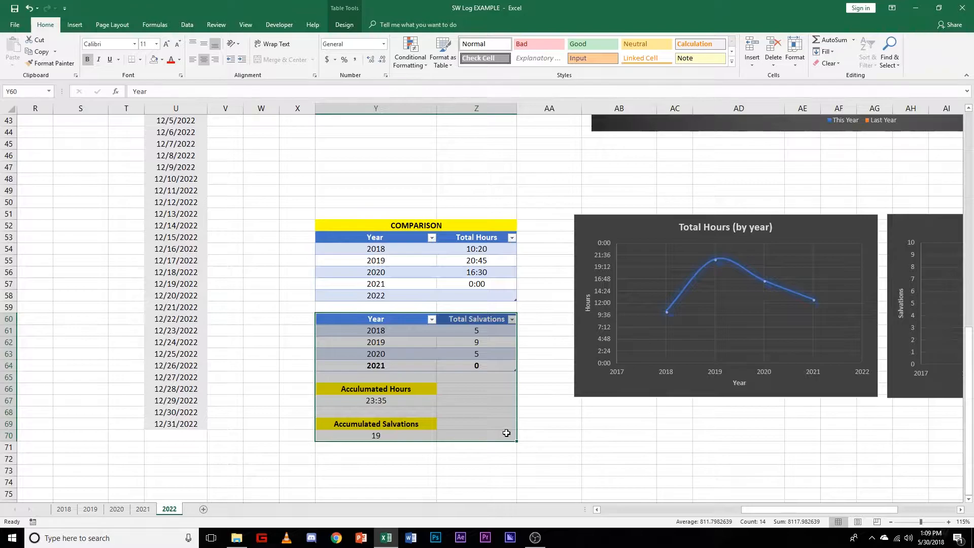
mouse_move(375, 312)
mouse_down()
mouse_move(373, 337)
mouse_move(381, 331)
mouse_up()
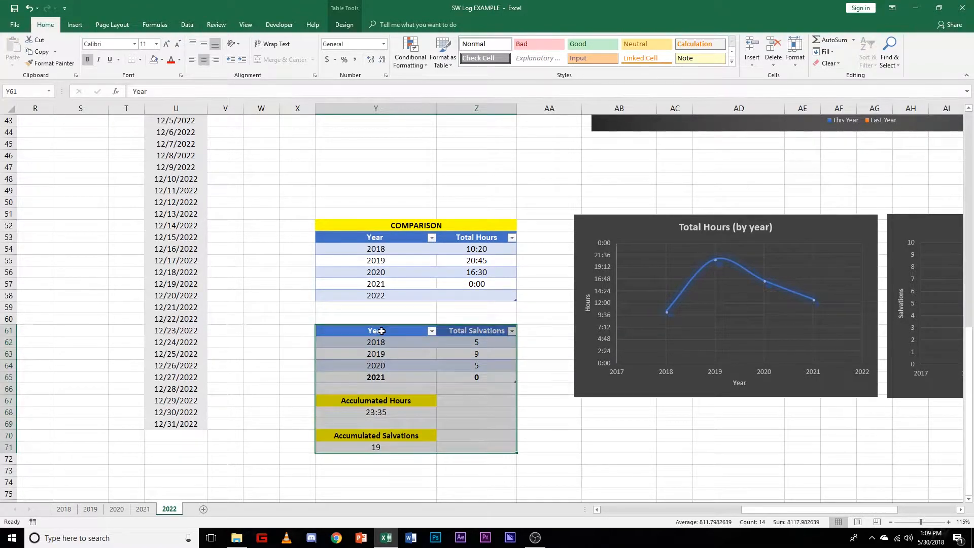
Step: Link the 2021 Total Hours value in Z57 to cell Z17 of the 2021 sheet
click(300, 339)
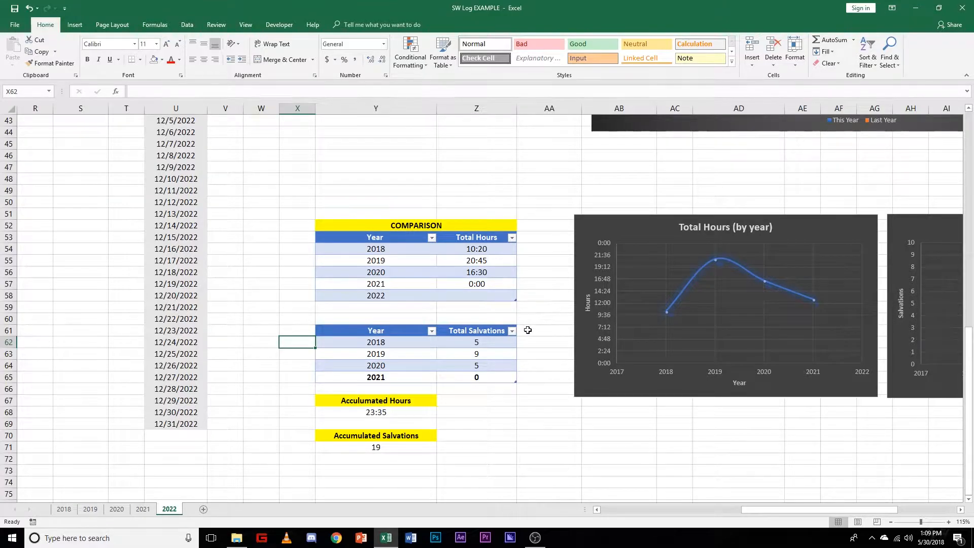
click(483, 283)
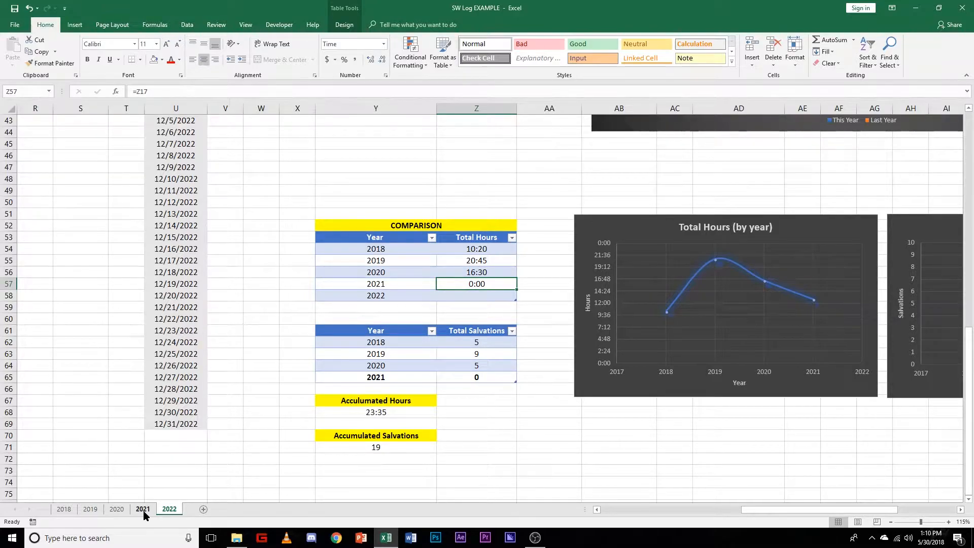
click(138, 92)
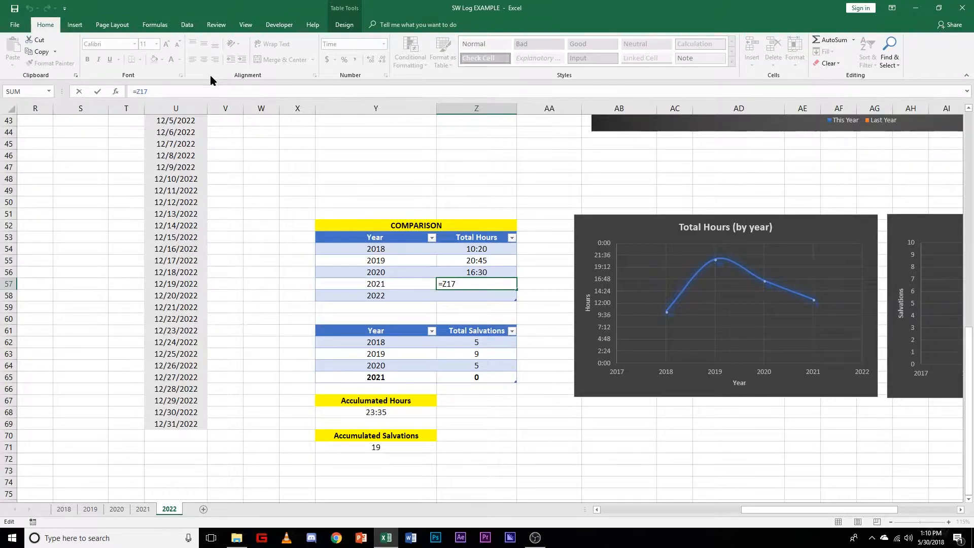
text(20221)
key(BackSpace)
text(!)
key(Return)
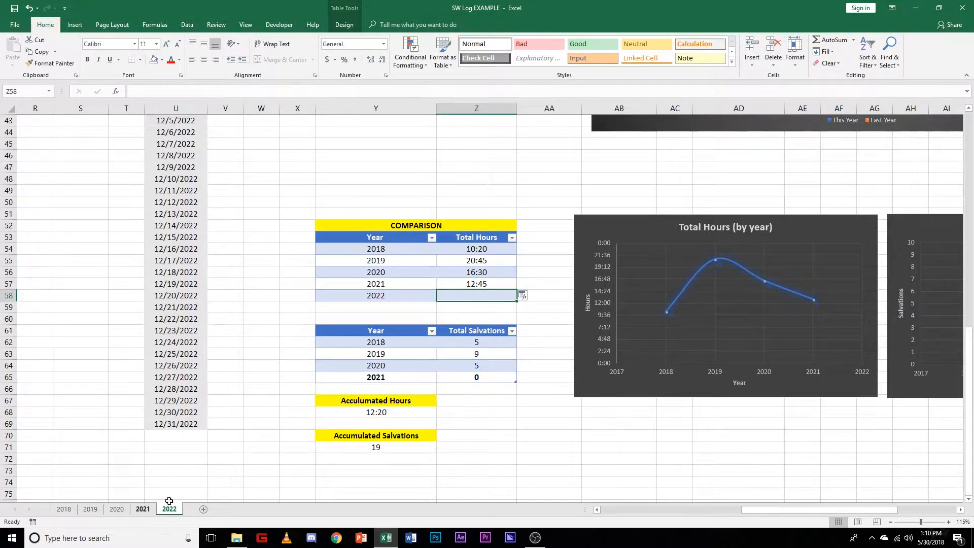
Step: Link the 2022 Total Hours value in Z58 to this sheet's yearly hours total in Z17
scroll(475, 305, up, 3)
scroll(500, 403, up, 3)
scroll(490, 421, down, 3)
text(=)
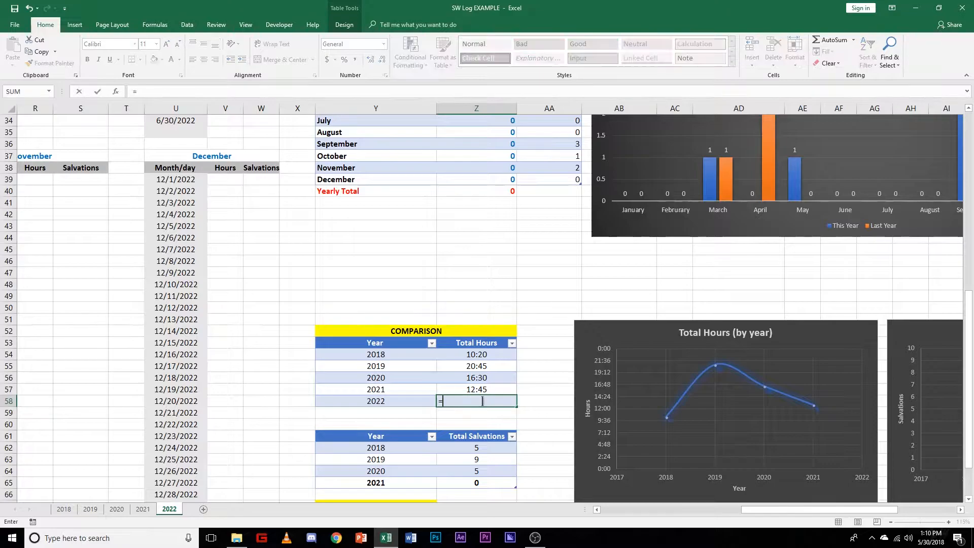
scroll(479, 398, up, 5)
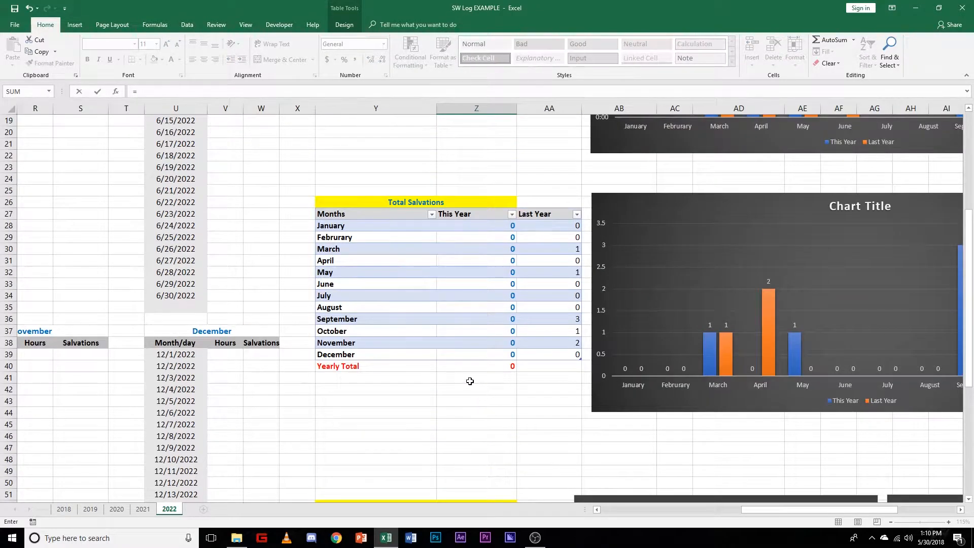
scroll(468, 391, down, 3)
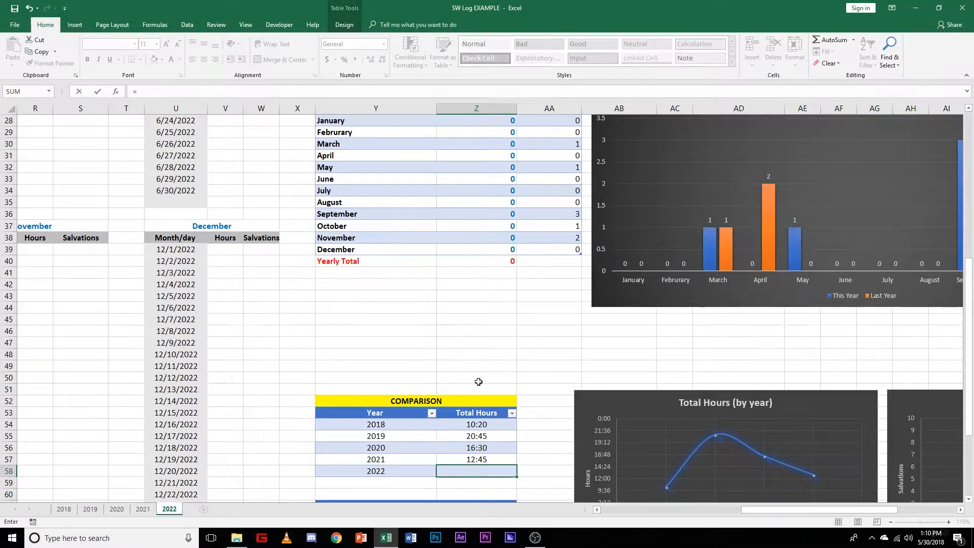
scroll(473, 381, up, 7)
click(491, 239)
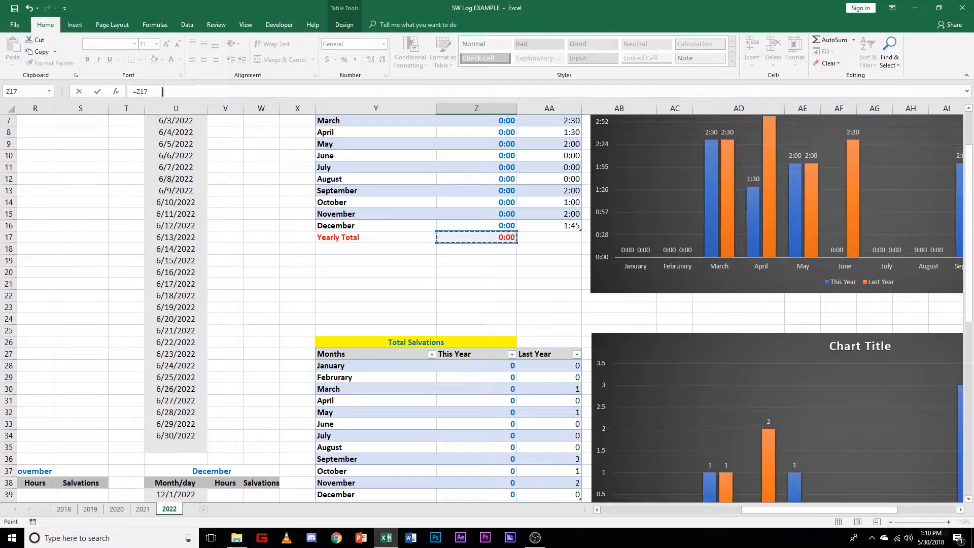
key(Return)
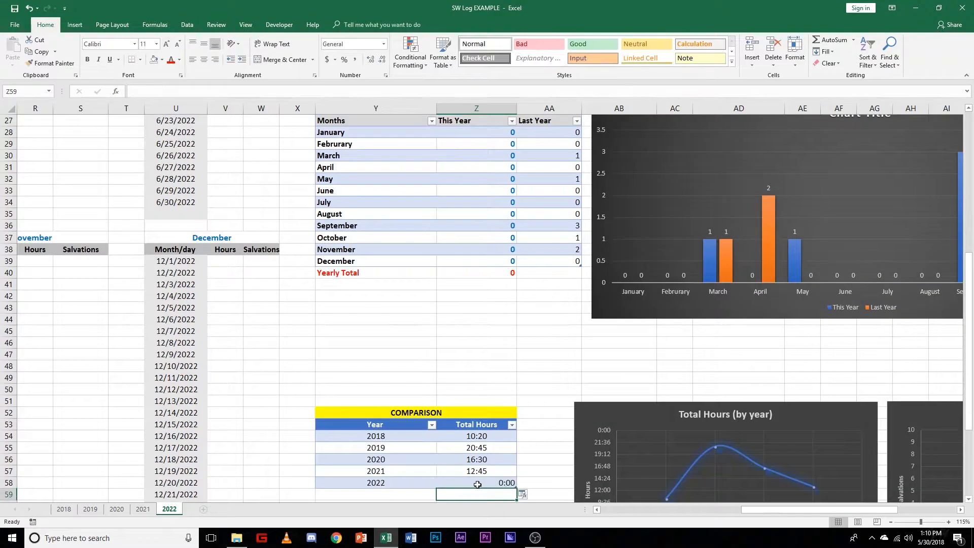
Step: Center the 2022 Total Hours value in Z58 of the comparison table
scroll(475, 484, down, 3)
click(491, 375)
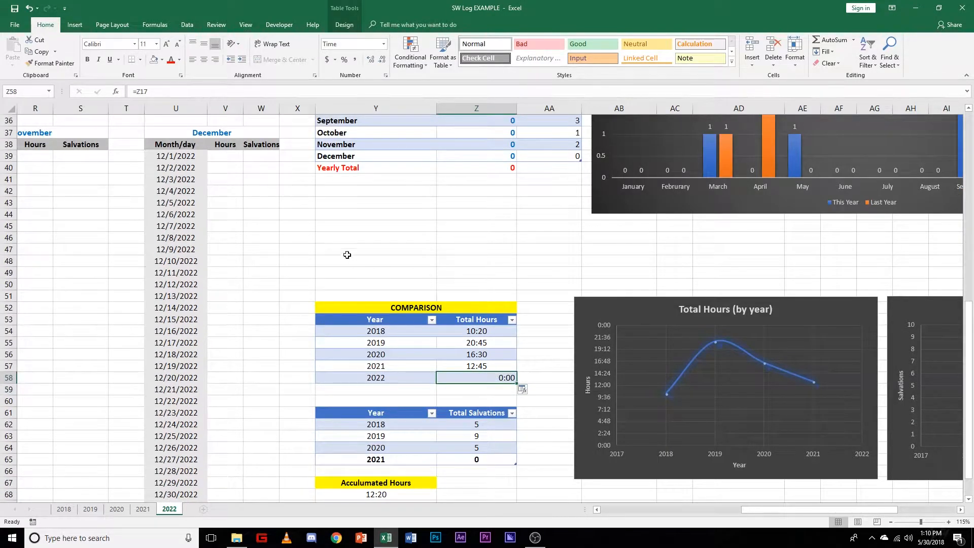
click(203, 60)
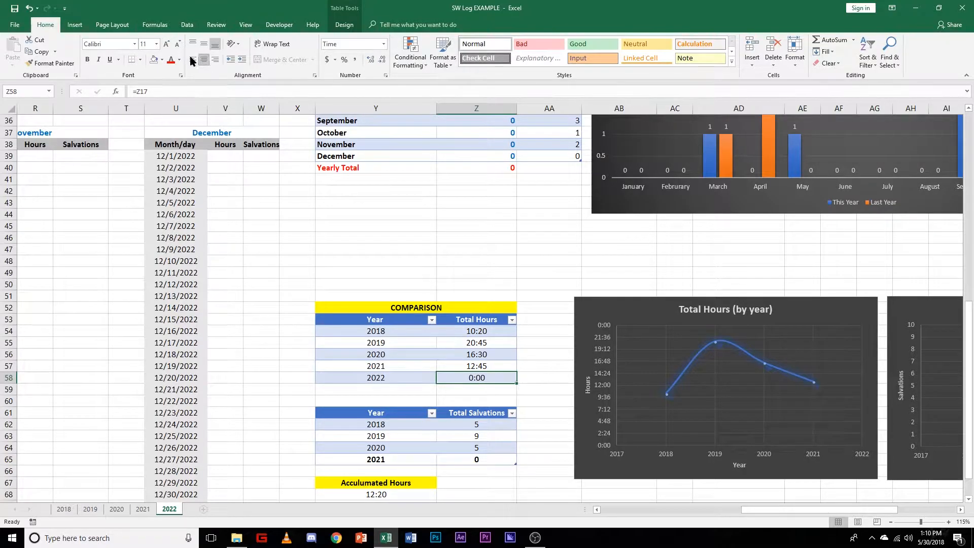
Step: Check the 2018 to 2020 Total Salvations formulas and link the 2021 value in Z65 to Z40 of the 2021 sheet
scroll(526, 405, down, 4)
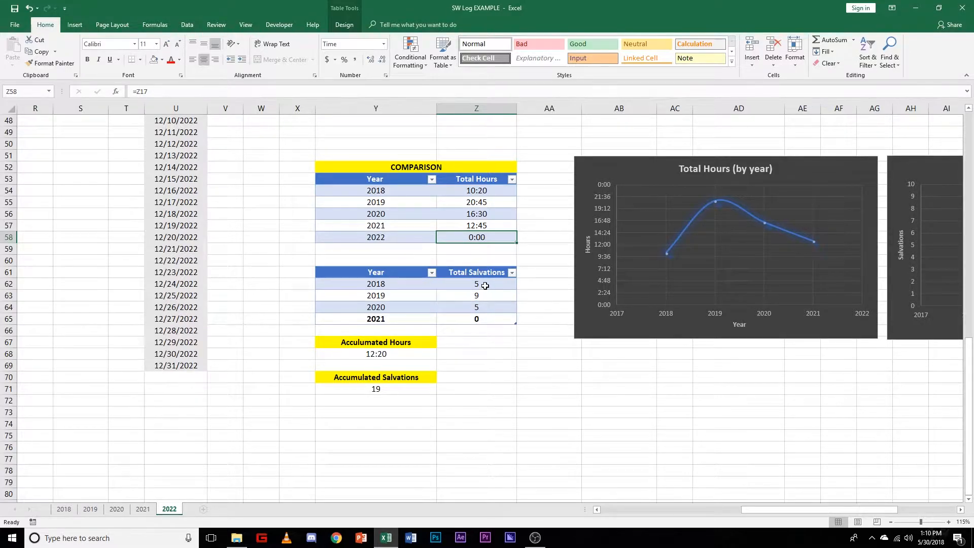
click(485, 285)
click(485, 296)
click(486, 307)
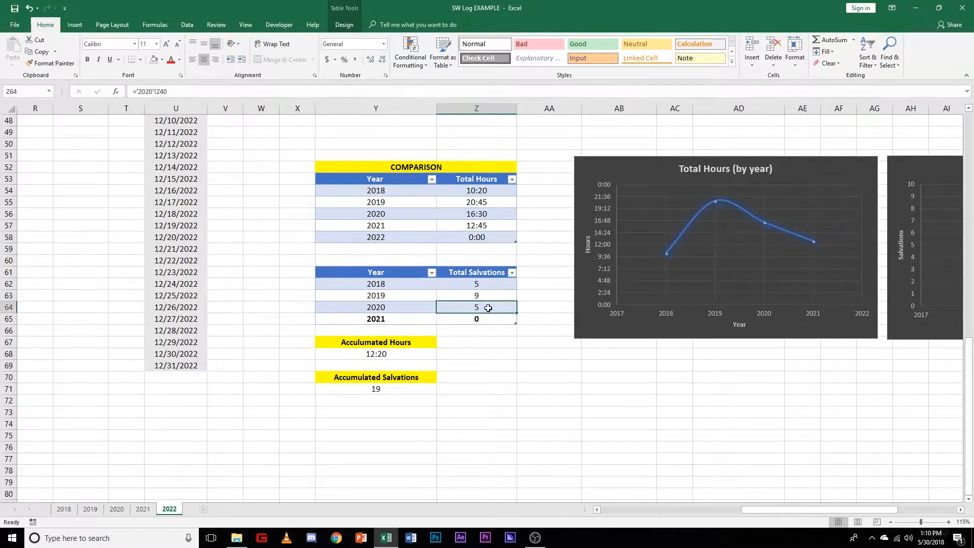
click(487, 320)
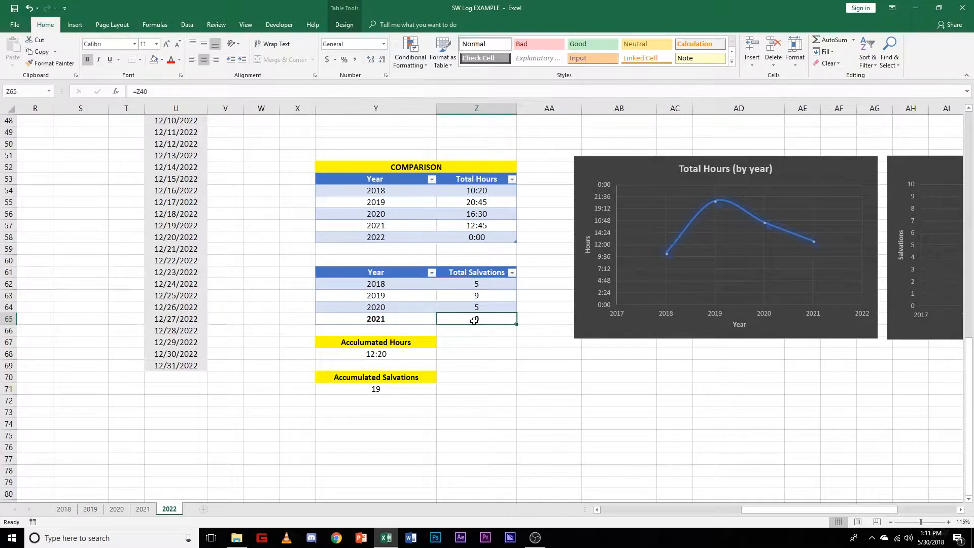
click(139, 92)
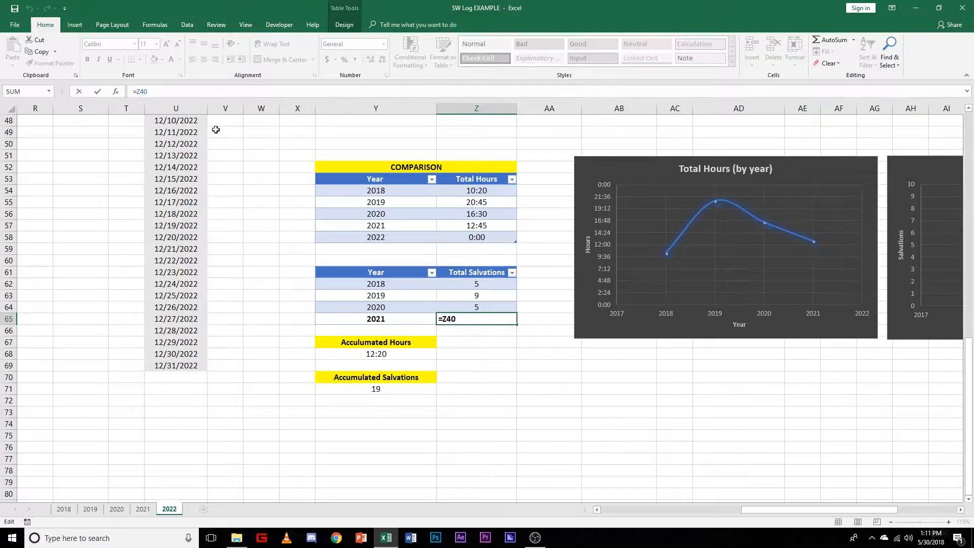
text(2021!)
key(Return)
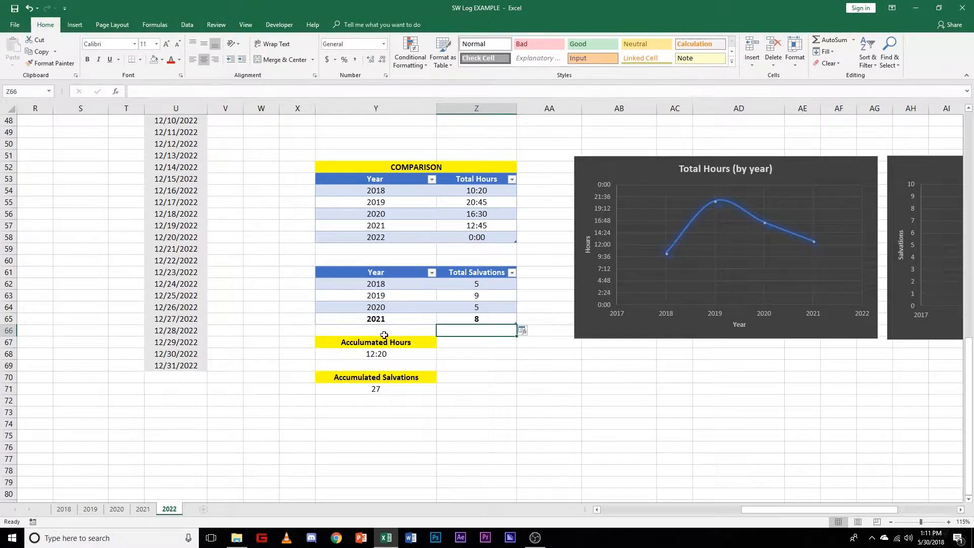
Step: Move the Acculumated Hours and Accumulated Salvations block down one row, starting in Y68
drag(335, 343, 416, 392)
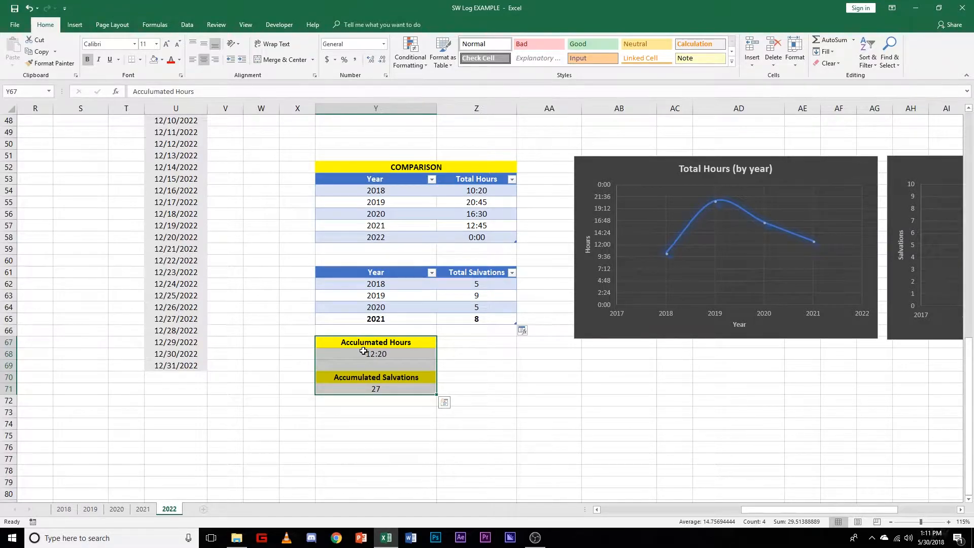
drag(373, 349, 375, 359)
click(384, 331)
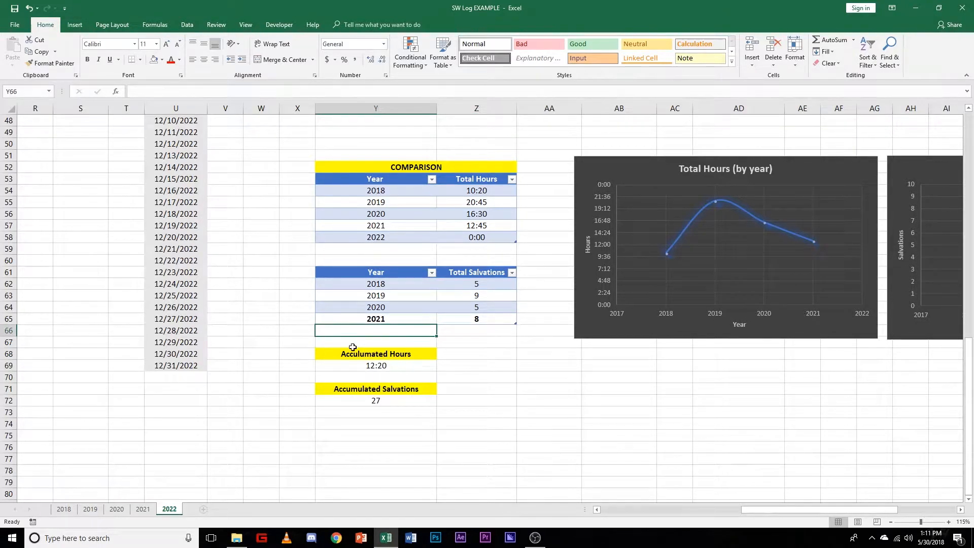
click(480, 387)
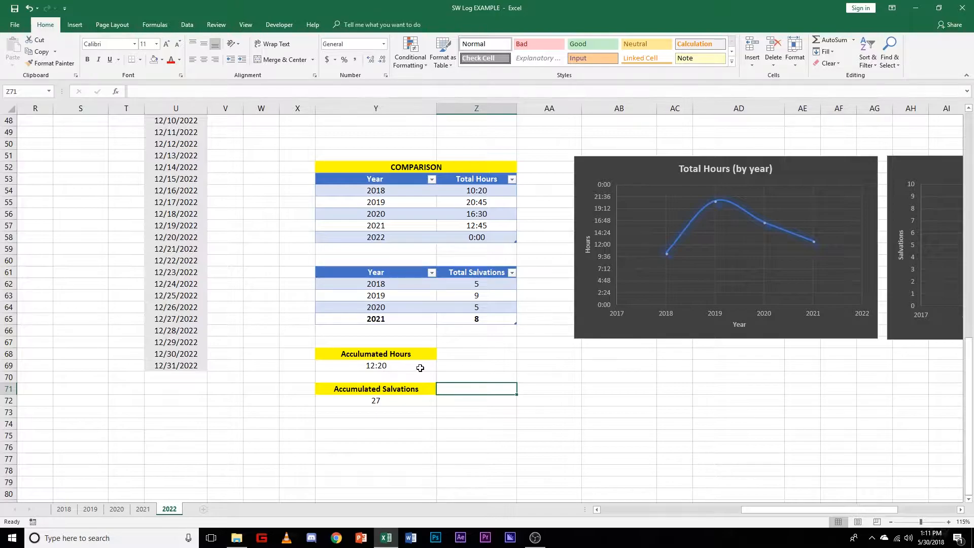
right_click(467, 367)
drag(413, 356, 406, 396)
right_click(406, 397)
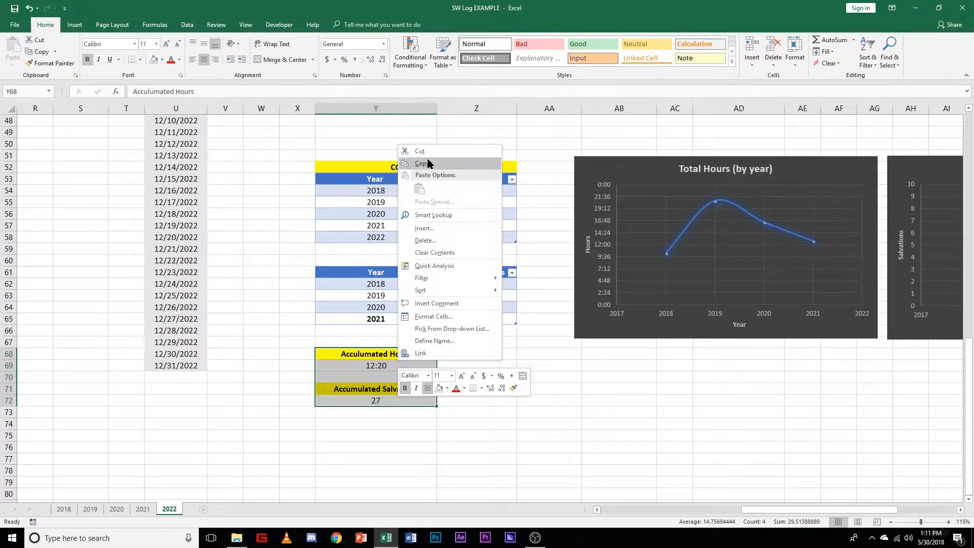
click(534, 441)
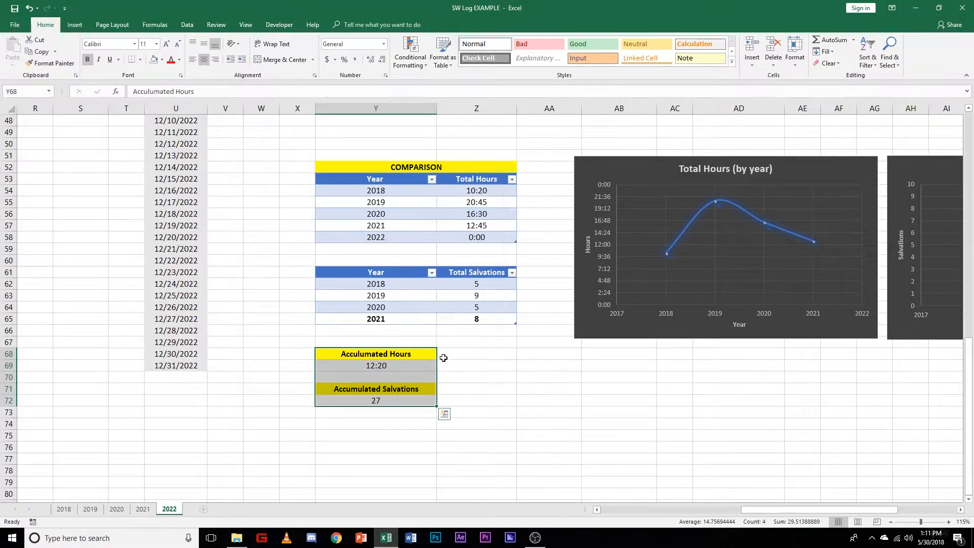
click(482, 411)
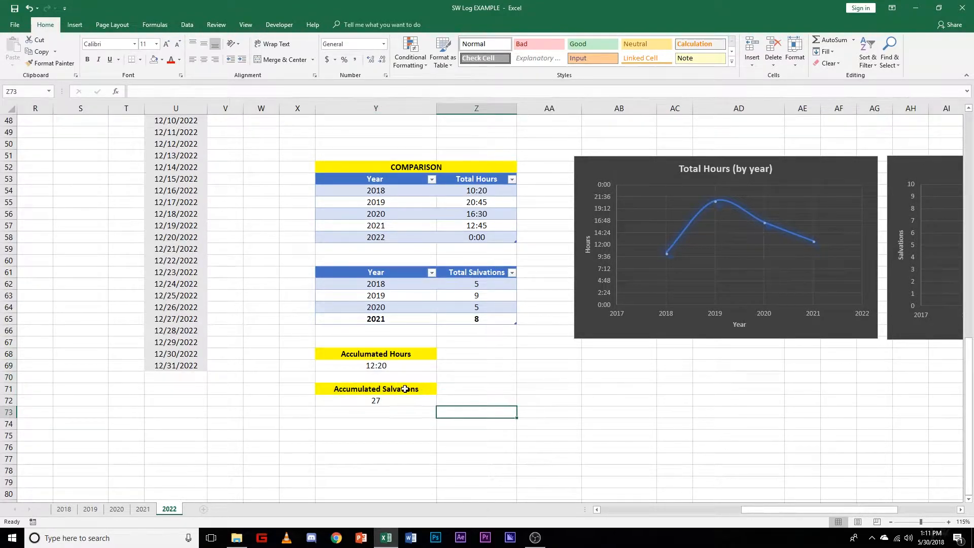
Step: Re-enter the Acculumated Hours formula in Y69 as a SUM of the Total Hours values in Z54:Z58
click(399, 369)
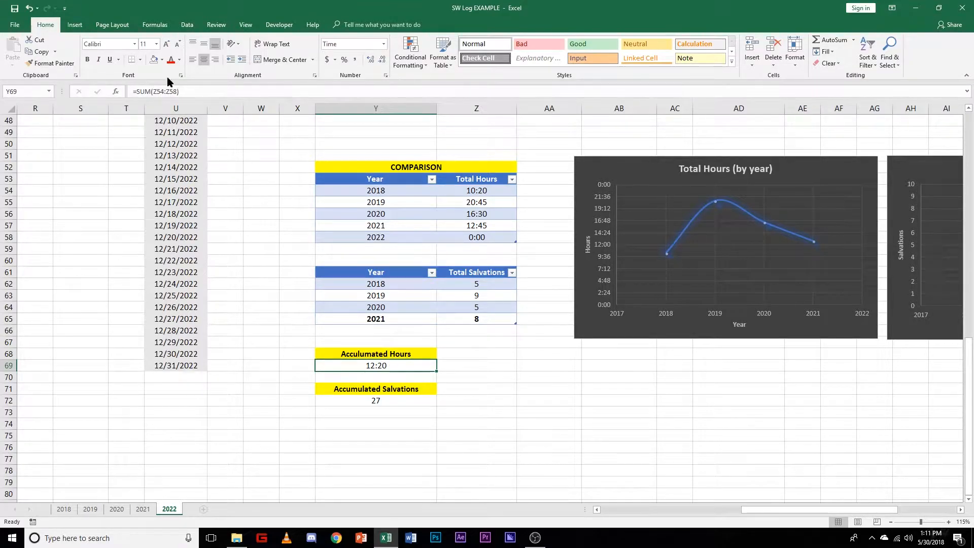
click(193, 93)
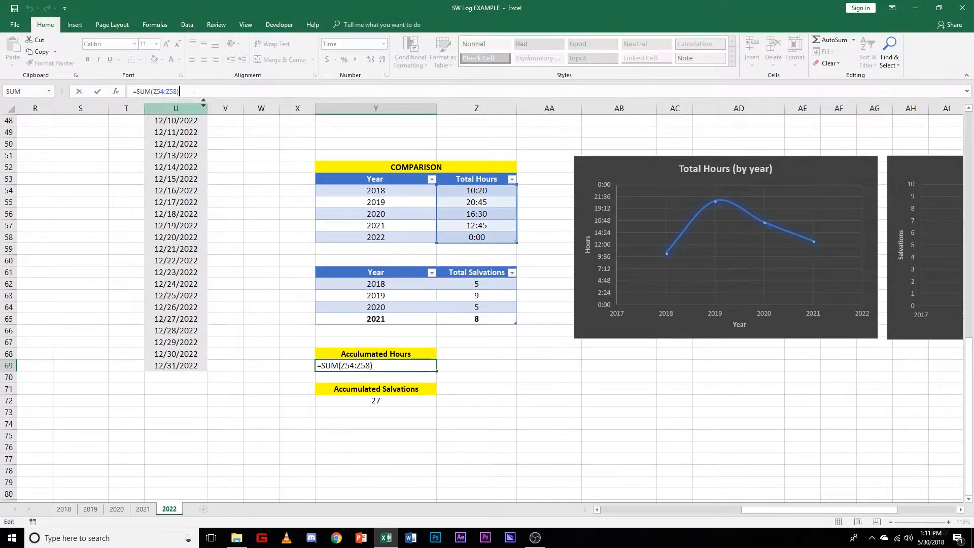
drag(193, 91, 121, 91)
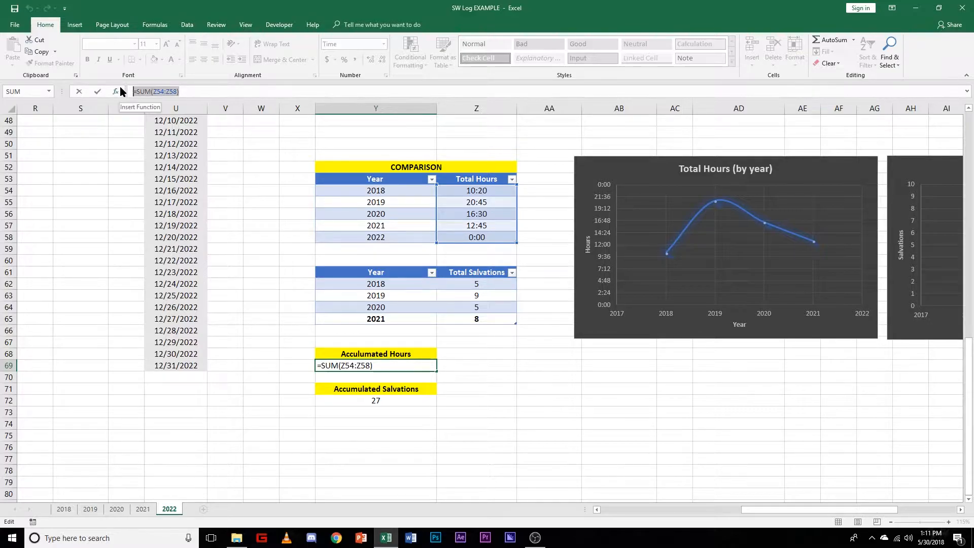
key(BackSpace)
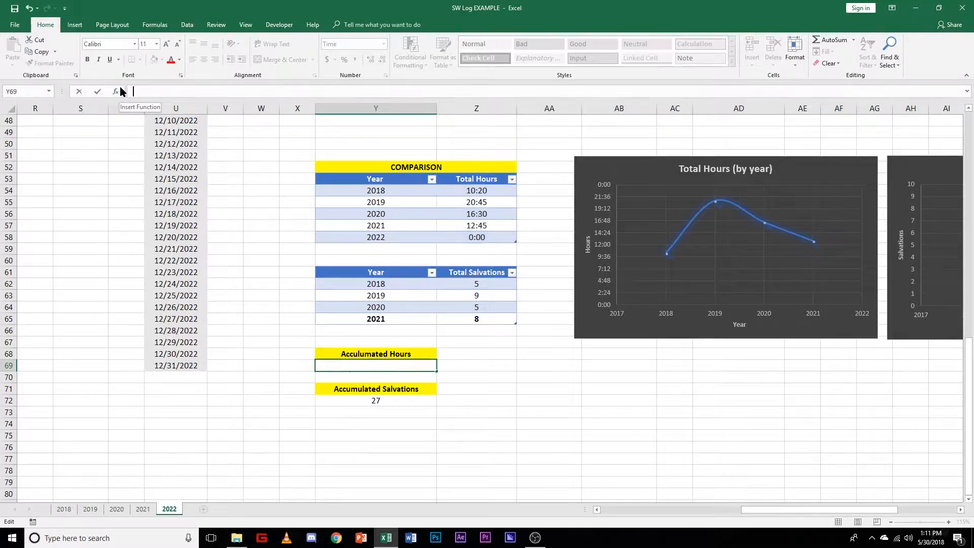
text(=)
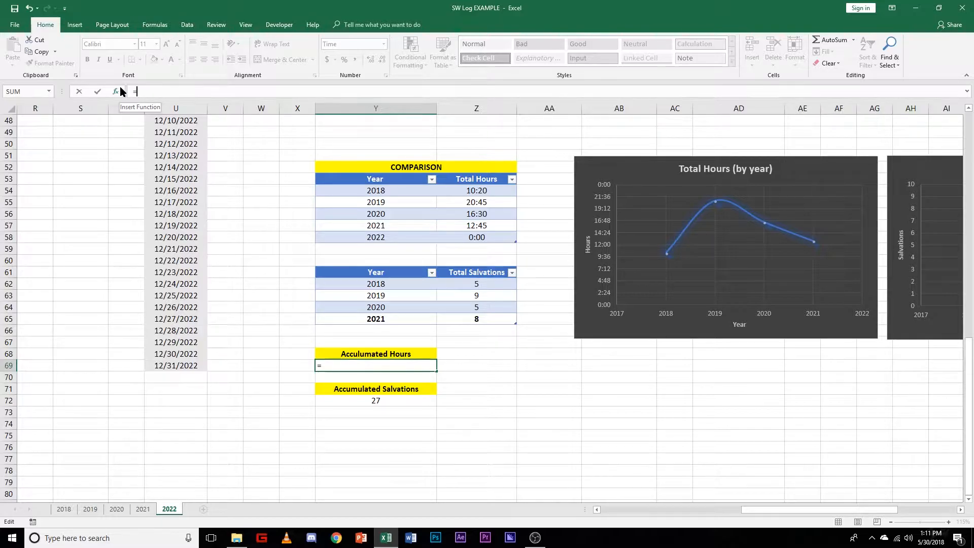
text(sum)
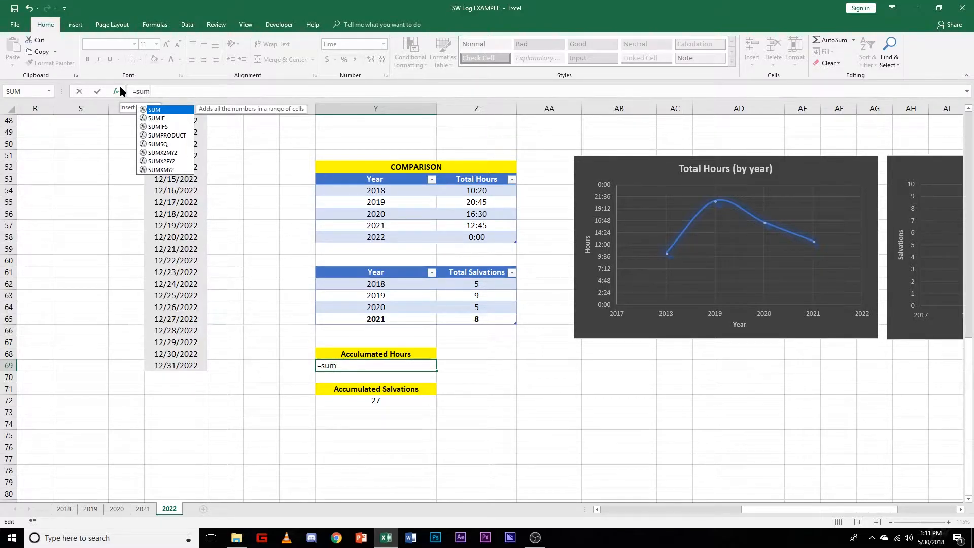
text(()
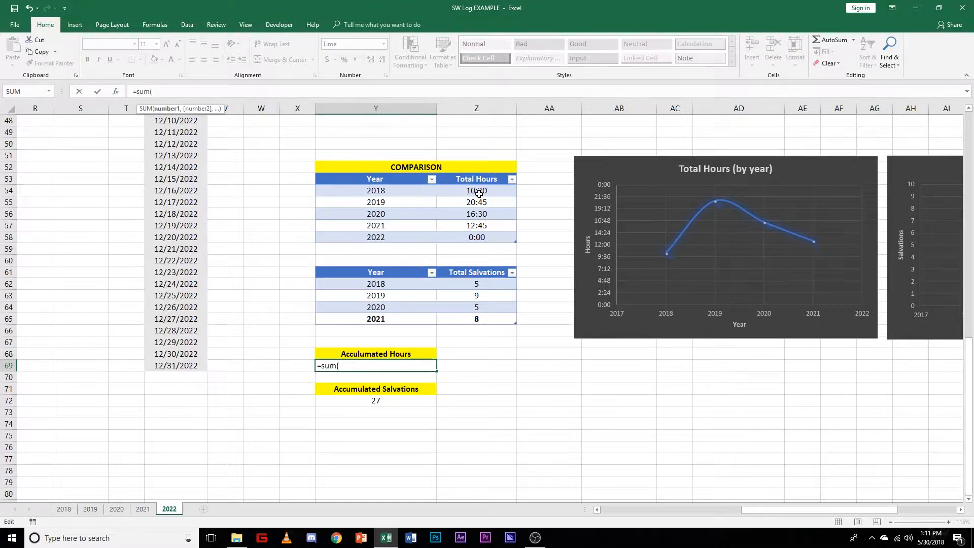
drag(479, 190, 476, 238)
key(Return)
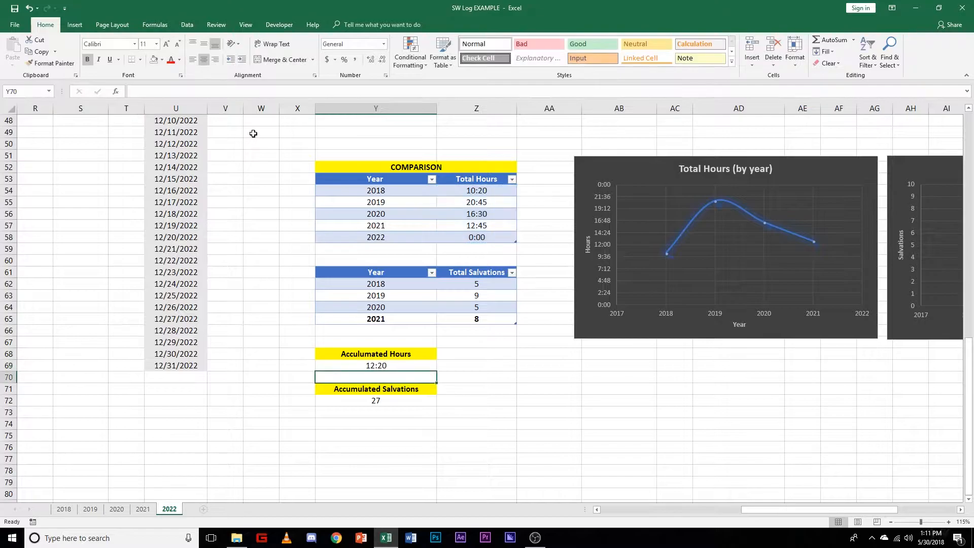
Step: Replace the Acculumated Hours formula in Y69 with a fresh SUM over the Total Hours column of the comparison table, Z54:Z58
click(402, 365)
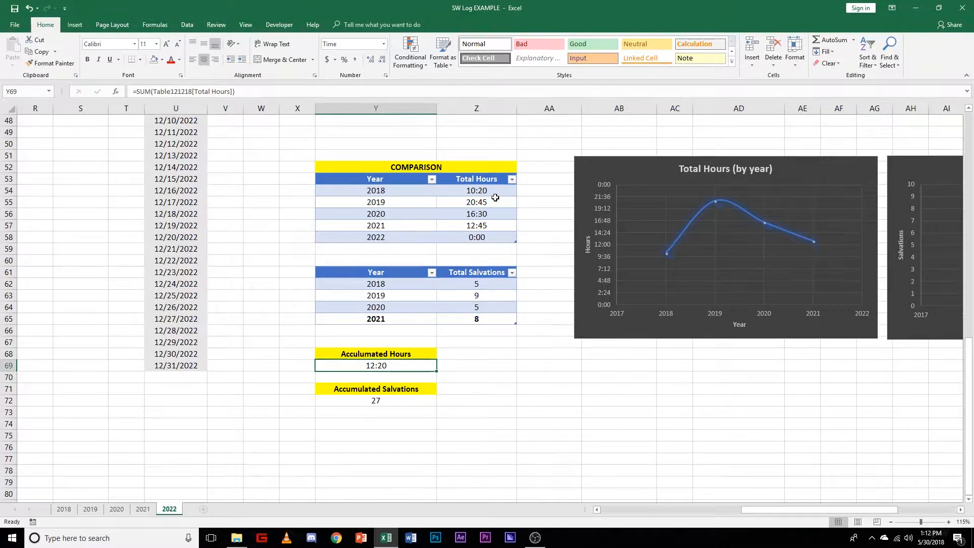
drag(253, 91, 127, 92)
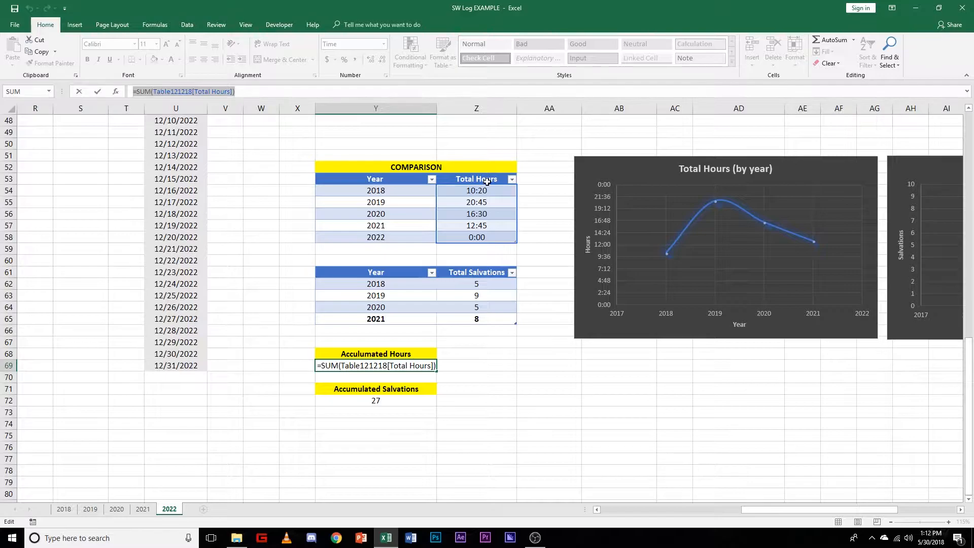
click(545, 213)
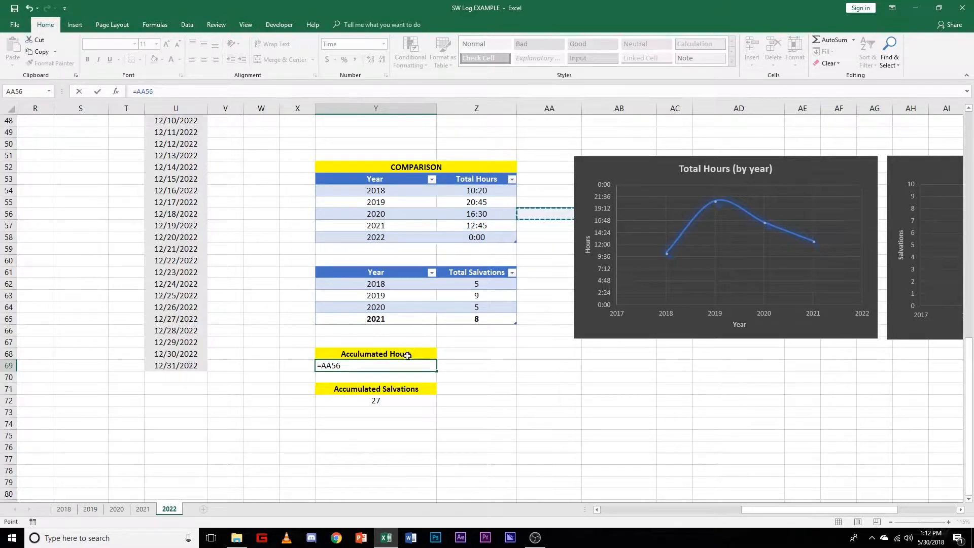
drag(175, 91, 79, 91)
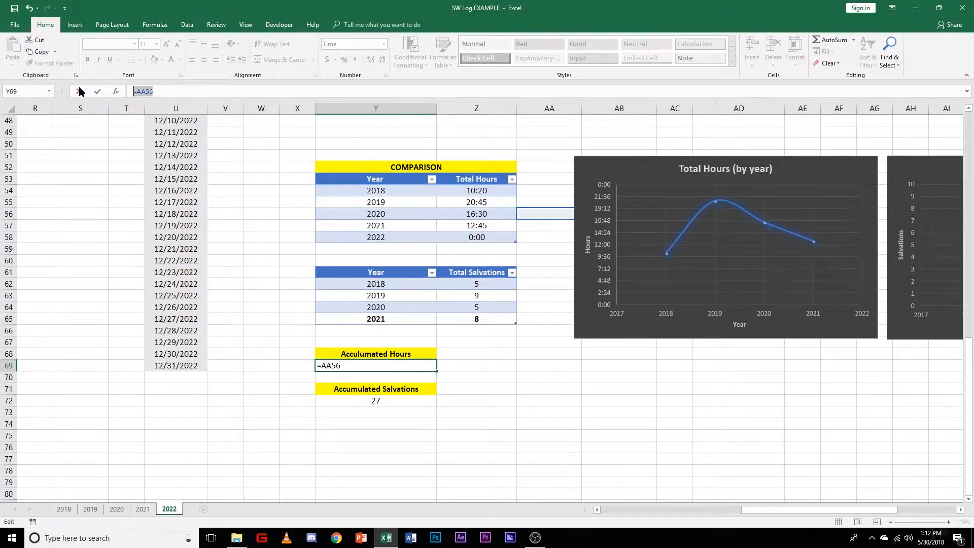
text(=sum()
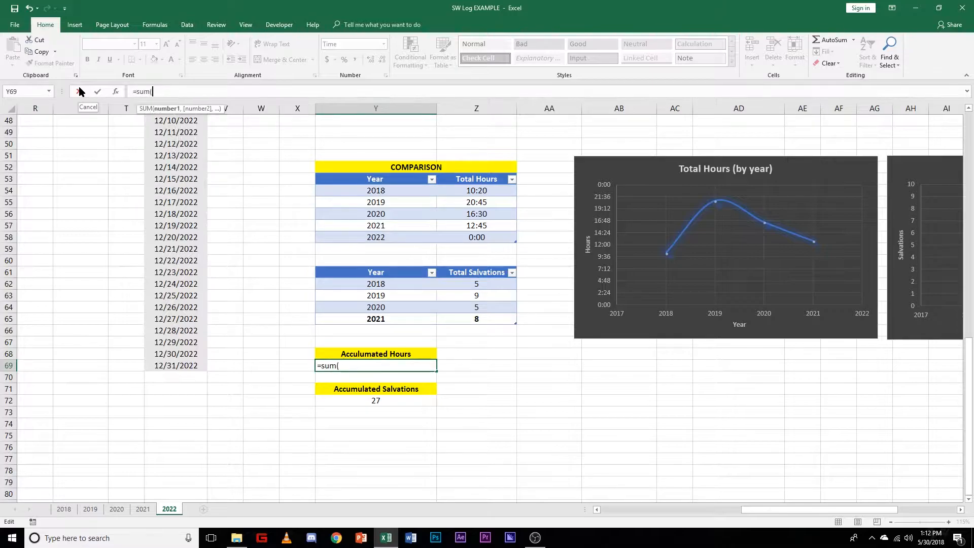
drag(477, 191, 473, 237)
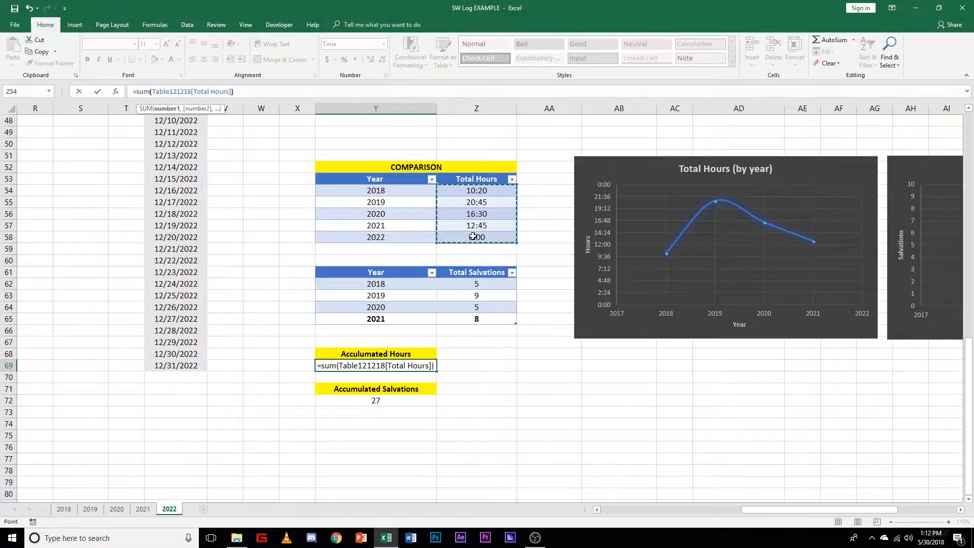
text())
key(Return)
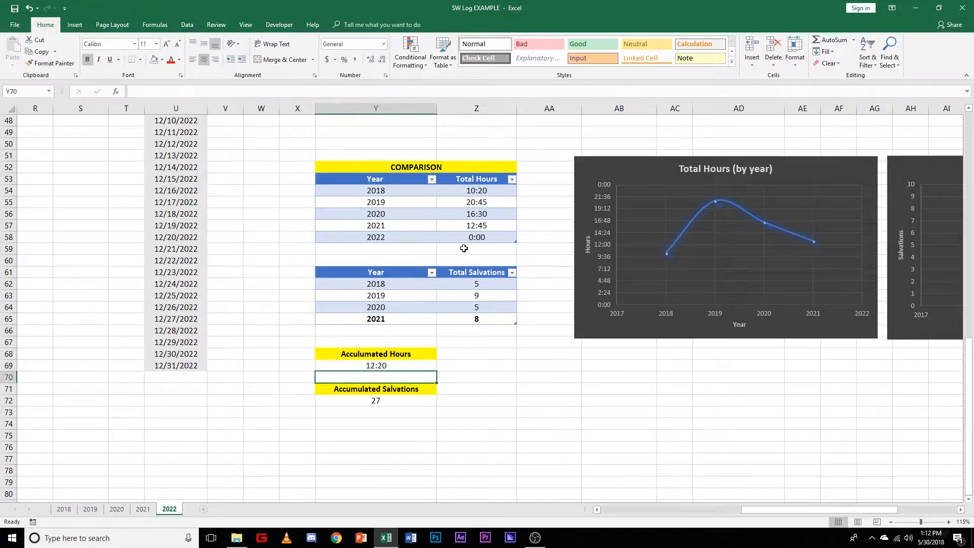
Step: Check the formulas behind the 2019 to 2022 Total Hours values in Z55:Z58
click(470, 238)
click(473, 225)
click(473, 214)
click(473, 203)
click(475, 214)
click(475, 226)
click(474, 237)
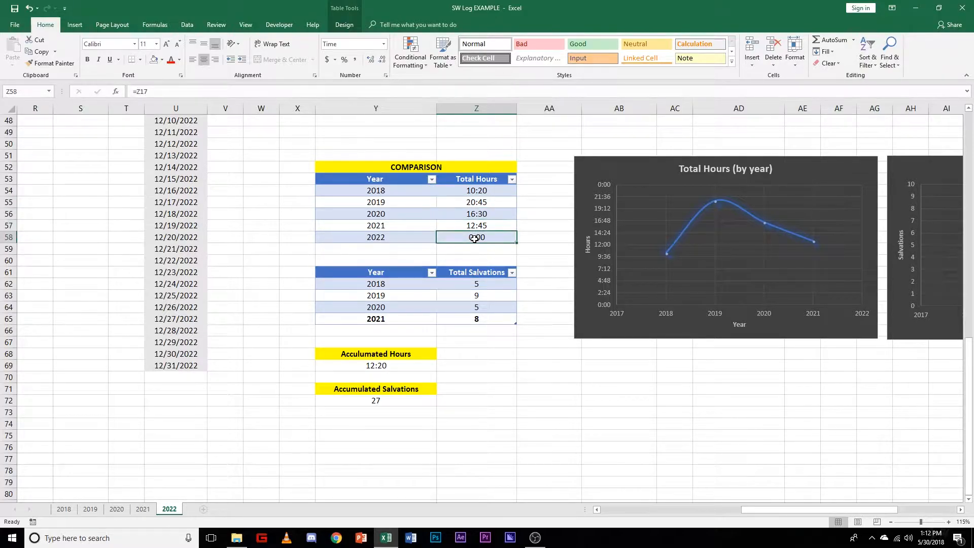
Step: Check the accumulated totals formulas in Y69 and Y72 and the 2018 and 2021 Total Salvations links in Z62 and Z65
click(451, 412)
click(383, 366)
click(445, 376)
click(384, 399)
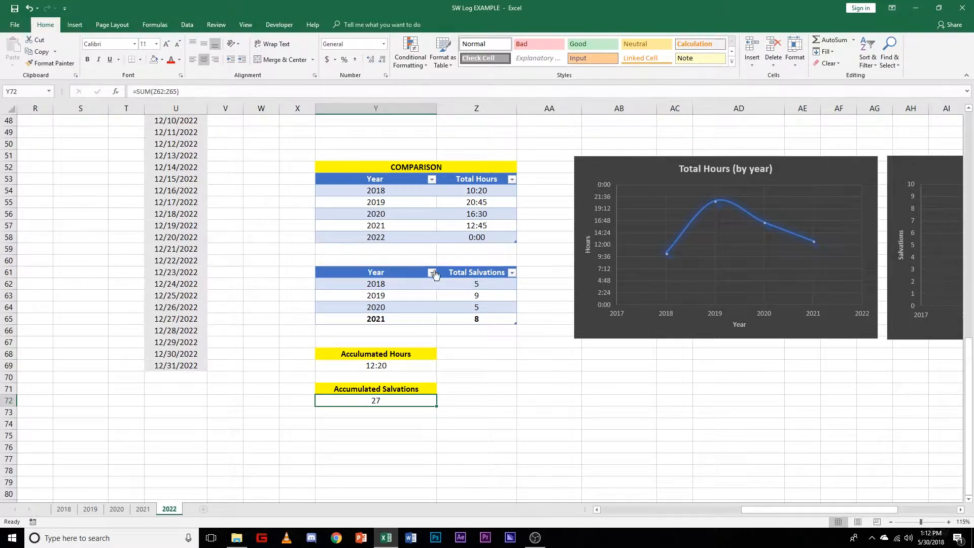
click(456, 283)
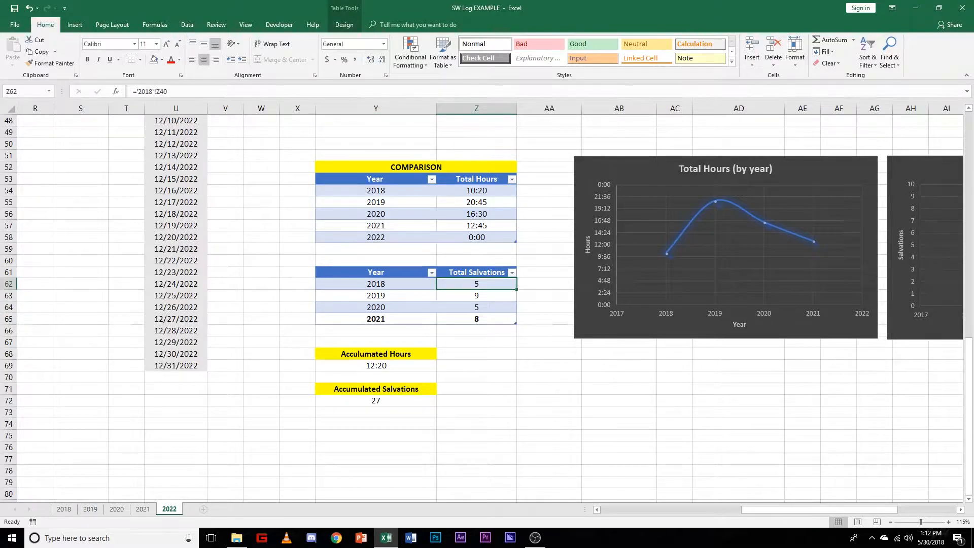
click(459, 320)
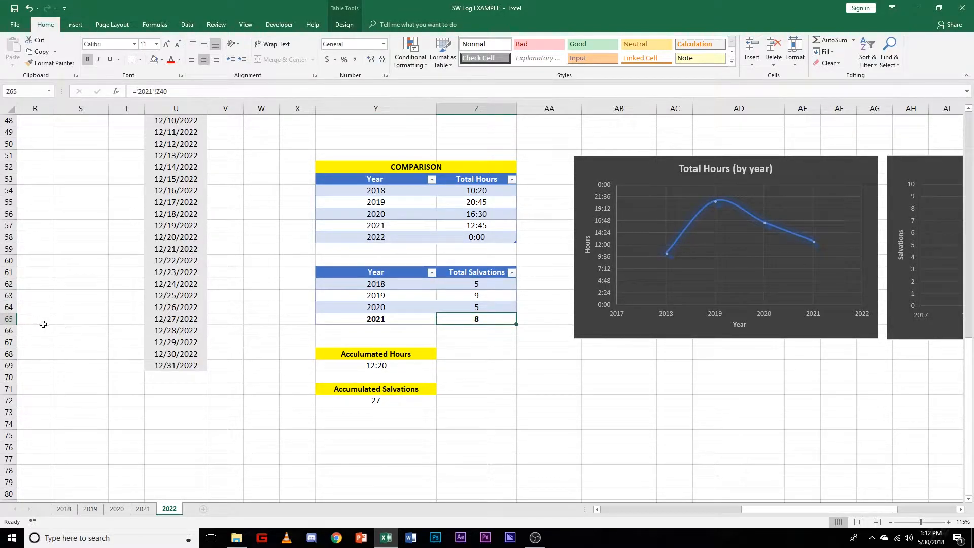
Step: Add a 2022 row to the Total Salvations comparison table in Y66 and center the year
click(405, 331)
text(2022)
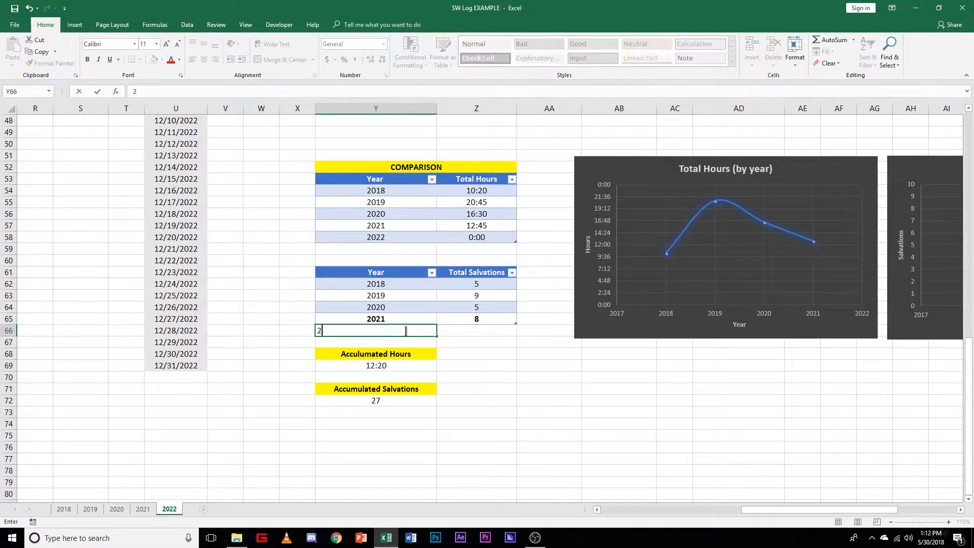
click(484, 332)
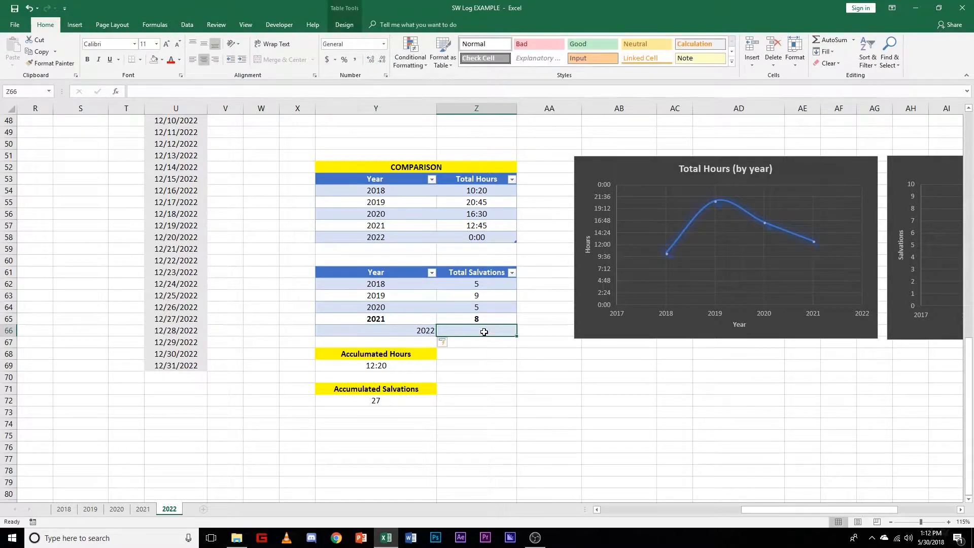
click(419, 332)
click(203, 61)
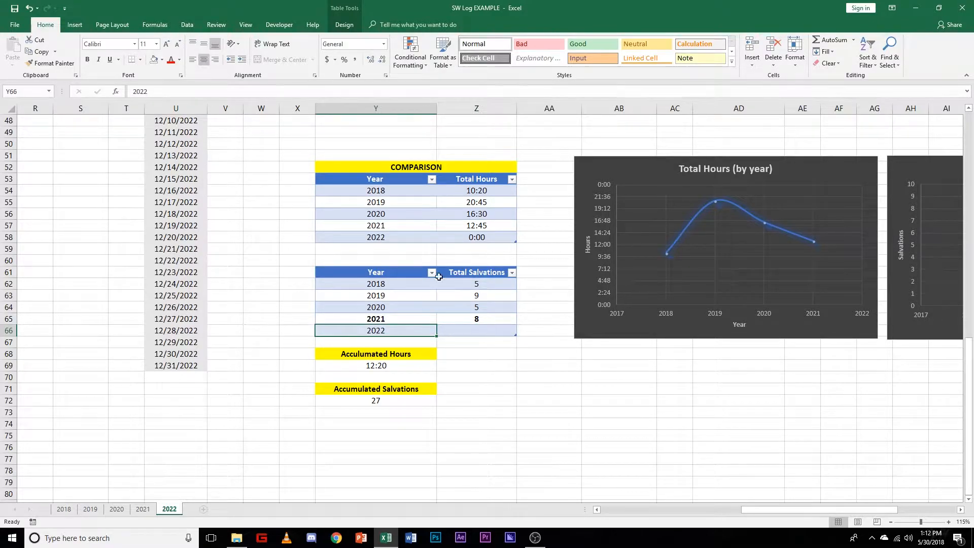
Step: Check the number formats of the 2022 Total Hours cell Z58 and the 2022 Total Salvations cell Z66
click(467, 331)
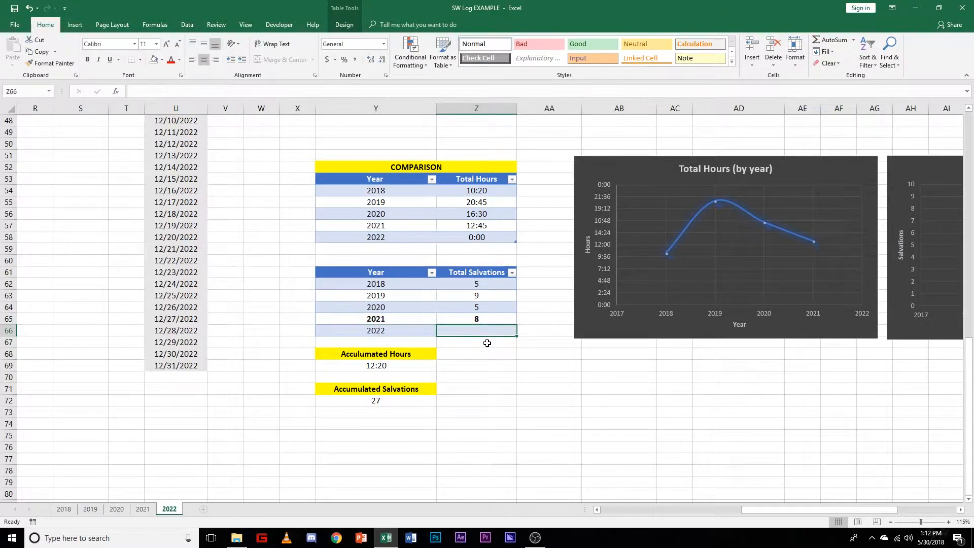
click(481, 238)
right_click(481, 238)
key(Escape)
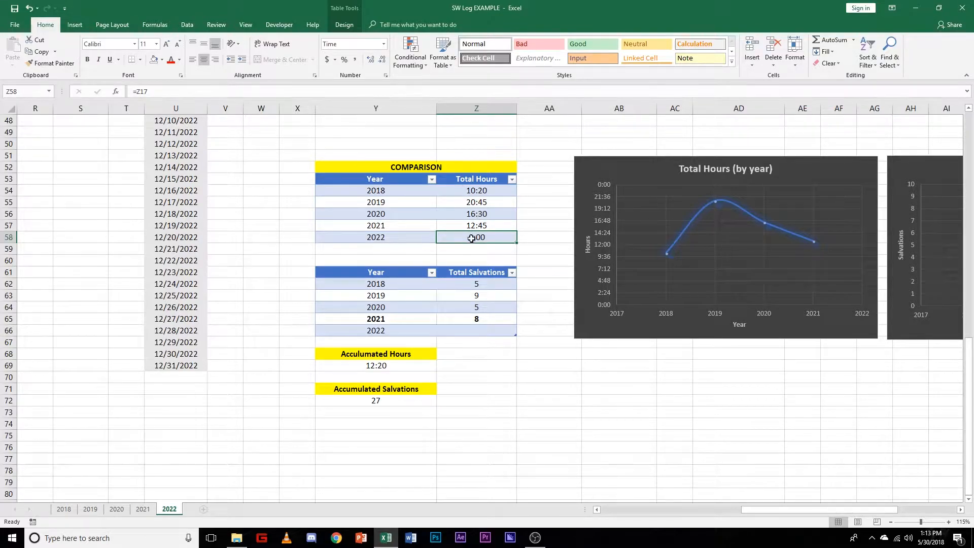
right_click(471, 238)
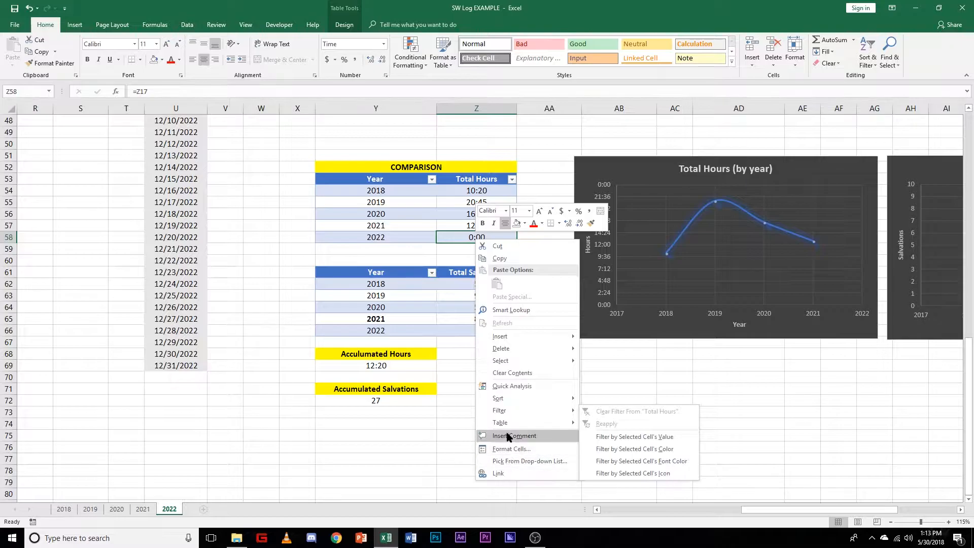
click(511, 448)
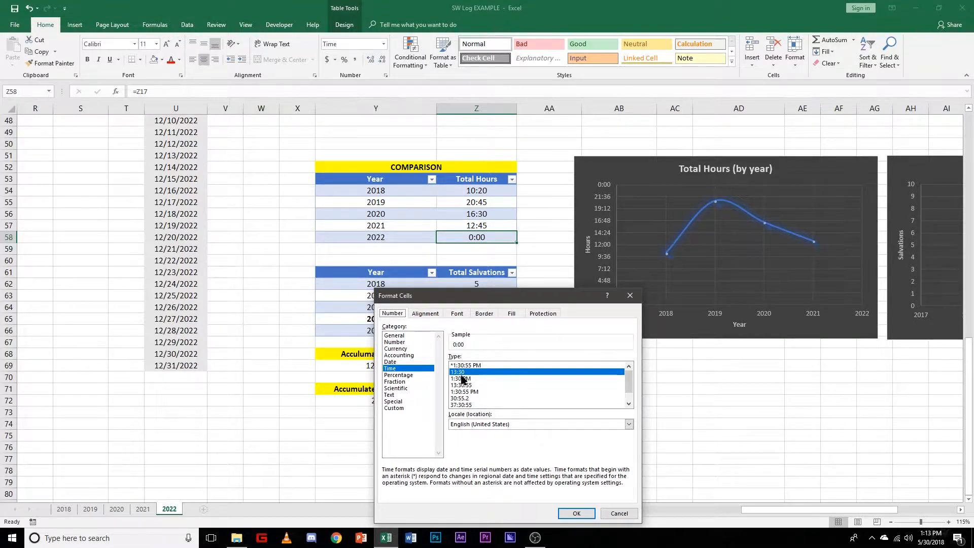
click(576, 513)
click(450, 330)
right_click(497, 330)
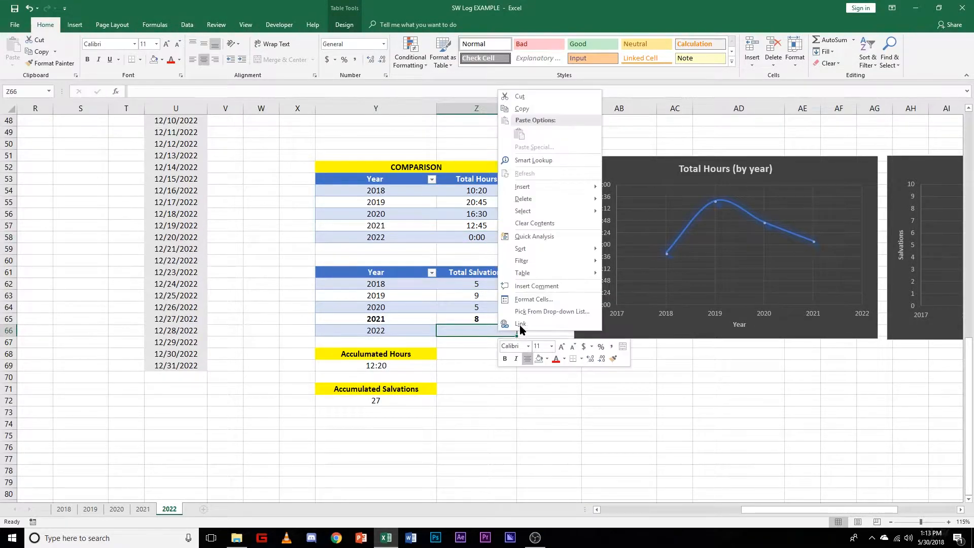
click(532, 299)
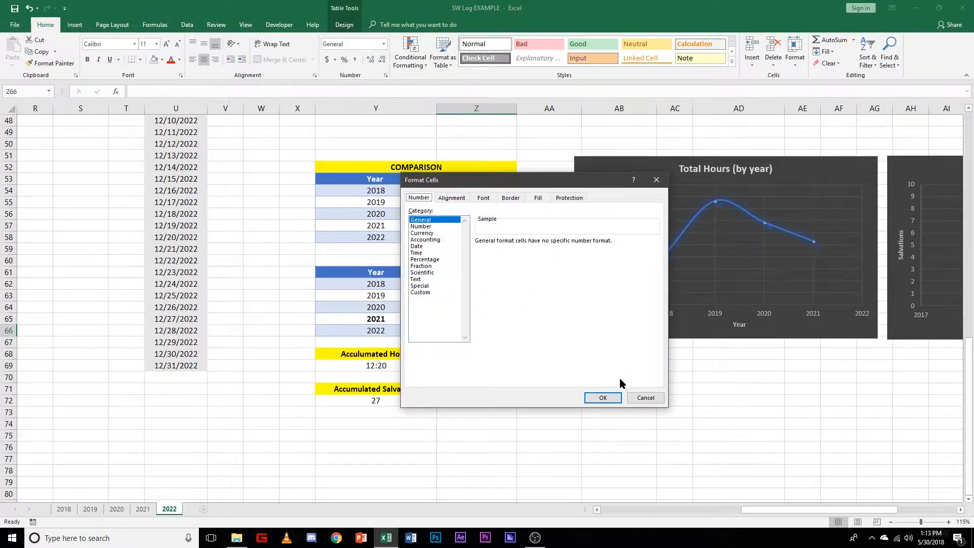
click(603, 398)
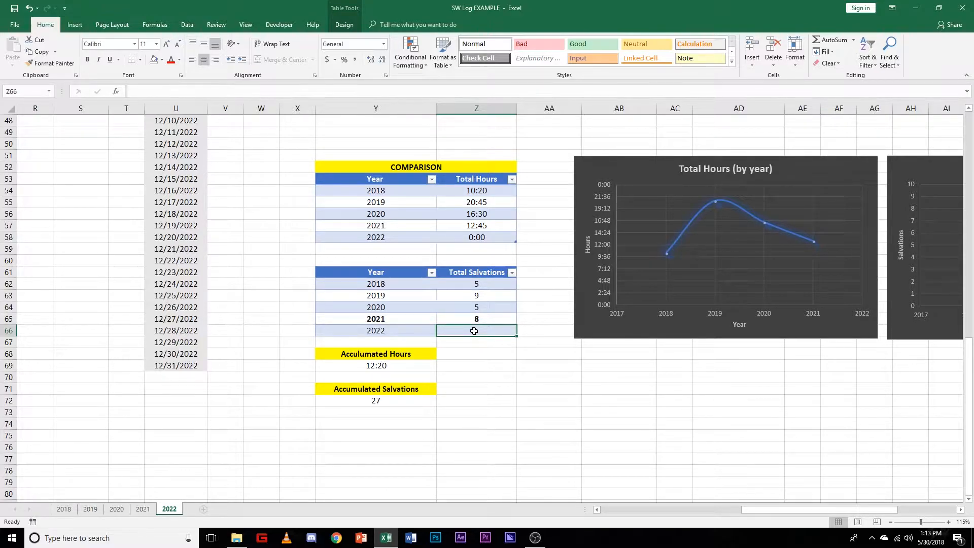
Step: Link the 2022 Total Salvations value in Z66 to the Yearly Total in Z40 of the same sheet
text(=)
scroll(479, 348, up, 8)
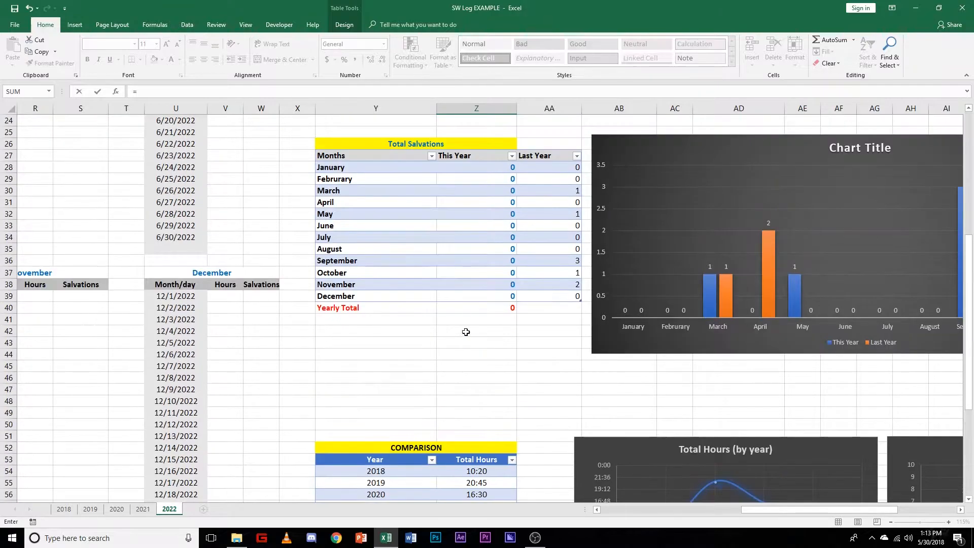
scroll(486, 362, down, 4)
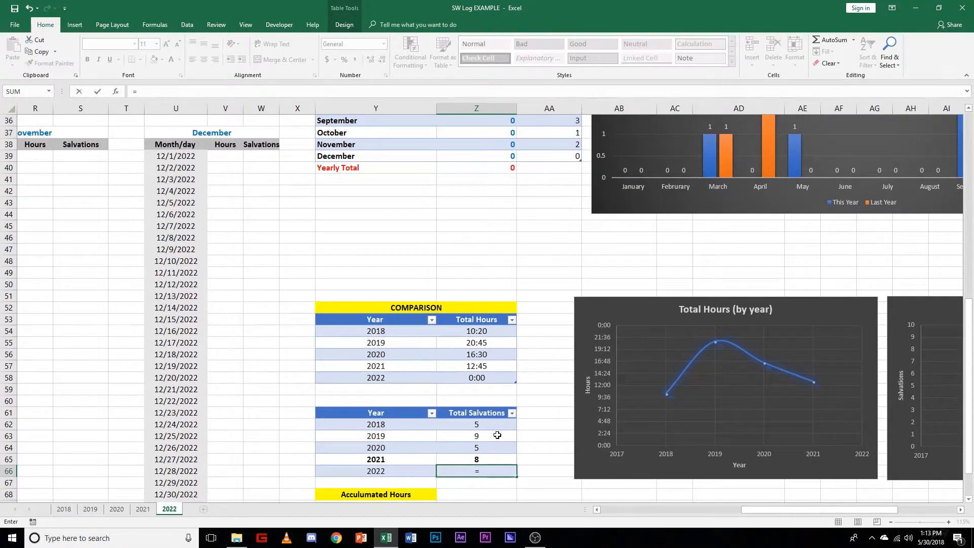
scroll(479, 280, up, 4)
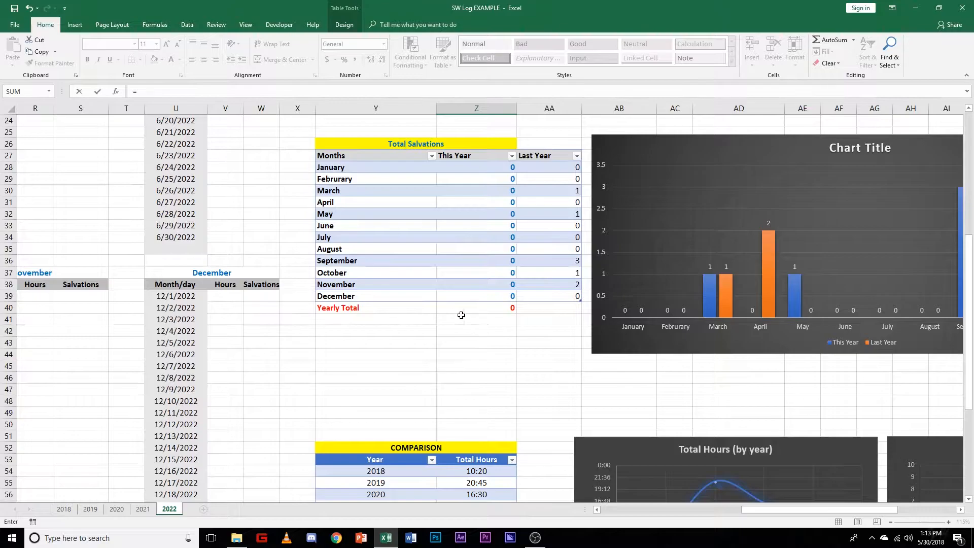
click(495, 308)
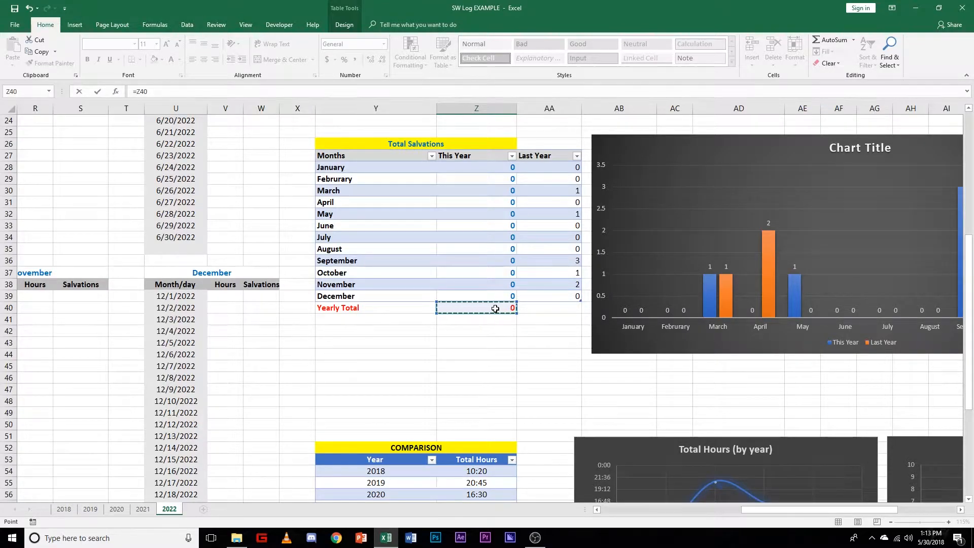
key(Return)
scroll(498, 306, down, 5)
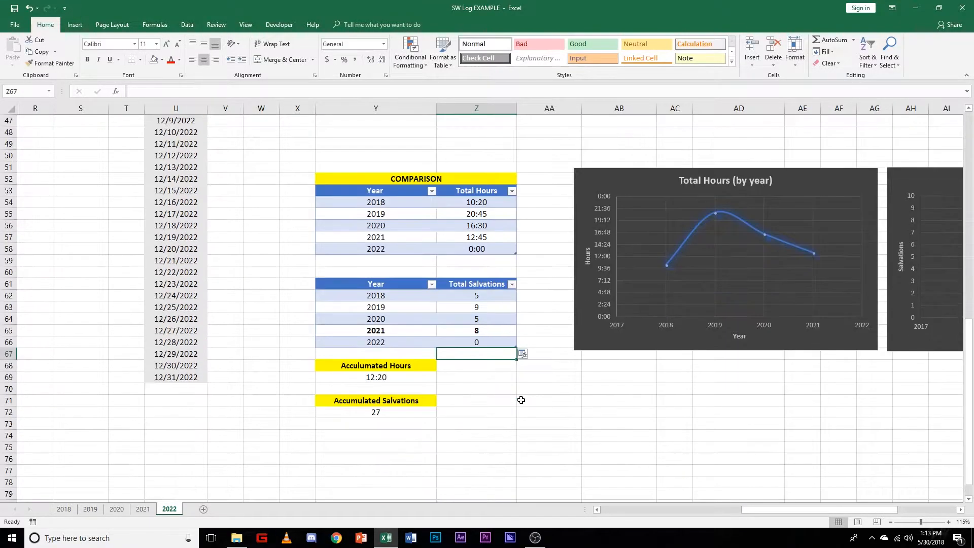
Step: Check the Accumulated Salvations formula in Y72 and the 2022 Total Salvations link in Z66
click(485, 342)
click(494, 368)
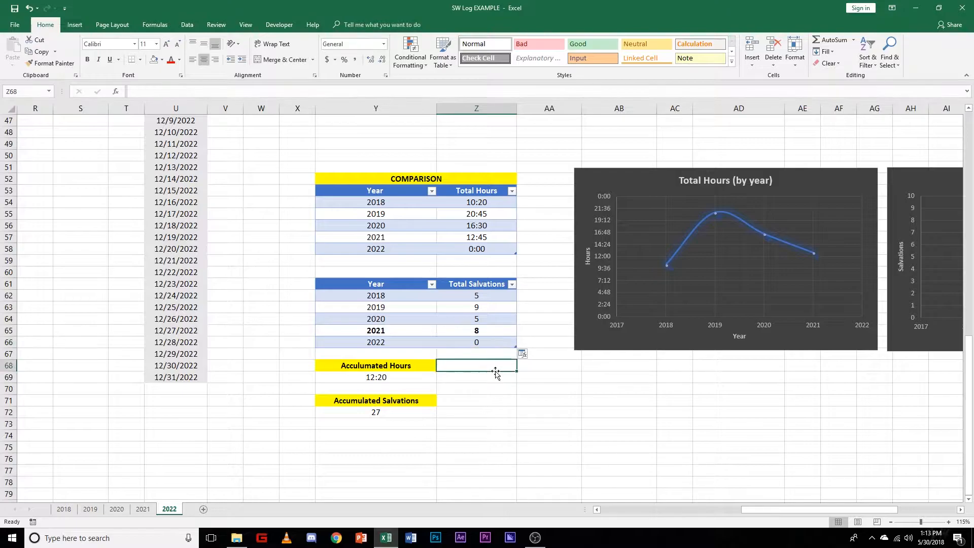
click(413, 412)
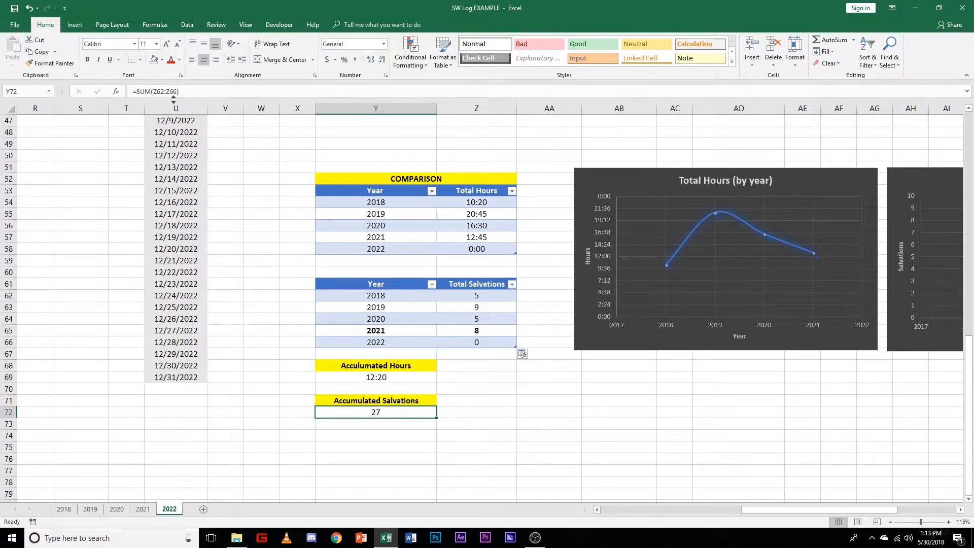
click(469, 341)
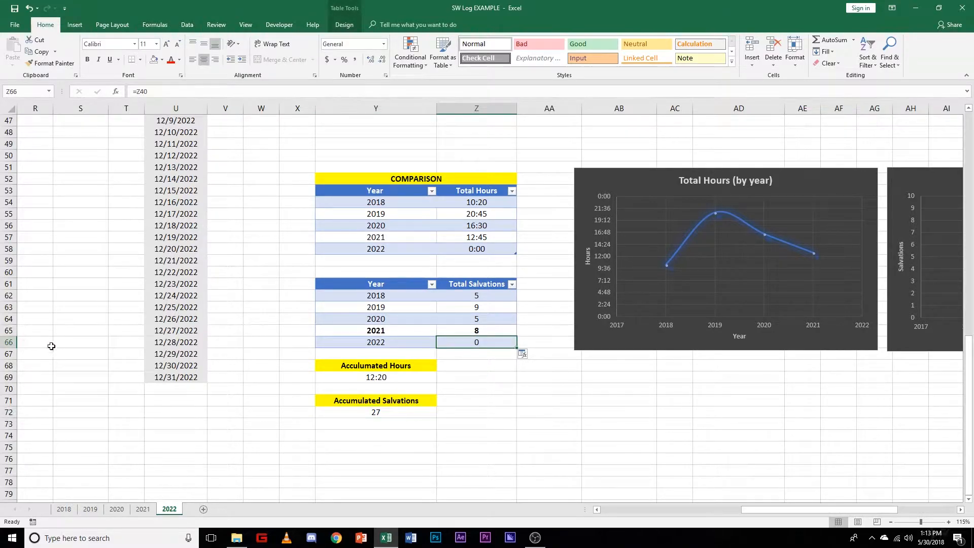
click(375, 411)
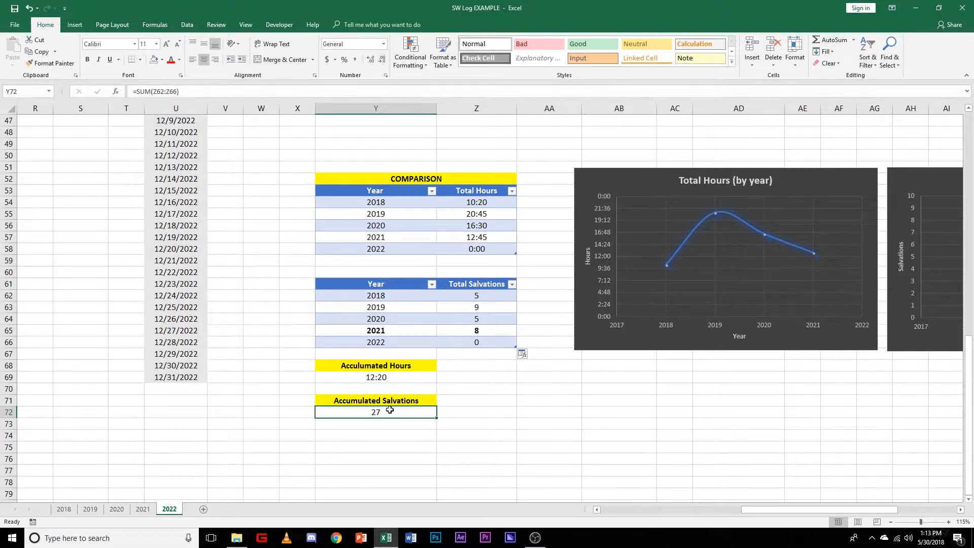
drag(196, 94, 157, 100)
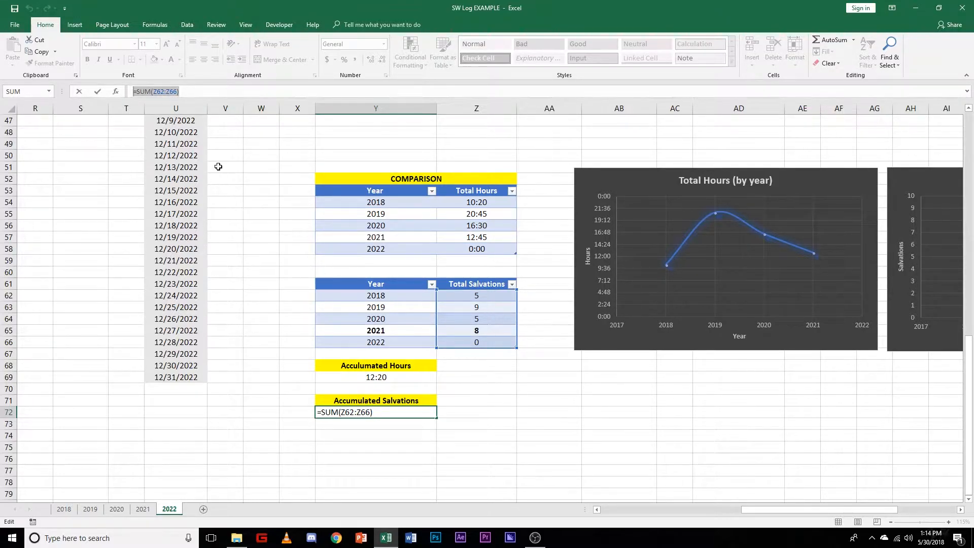
click(453, 415)
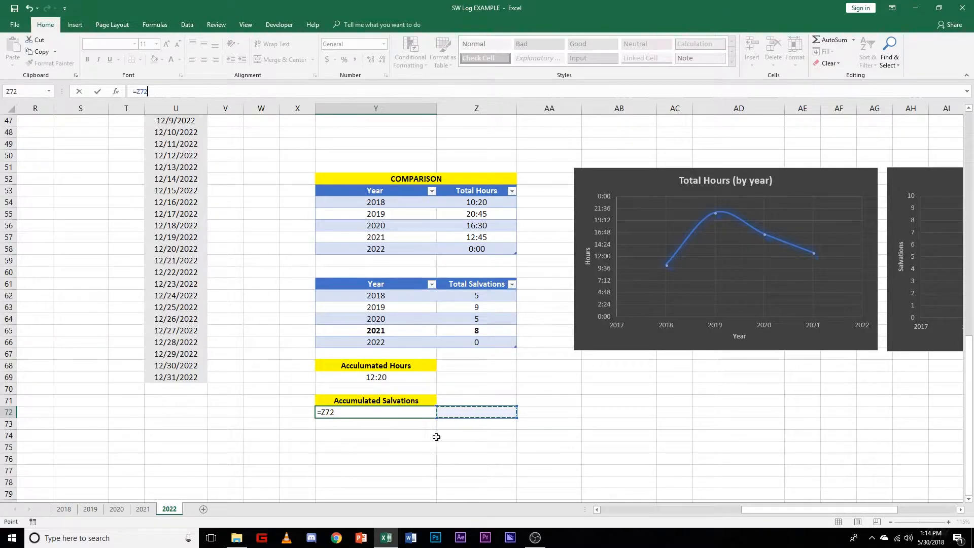
key(ctrl+z)
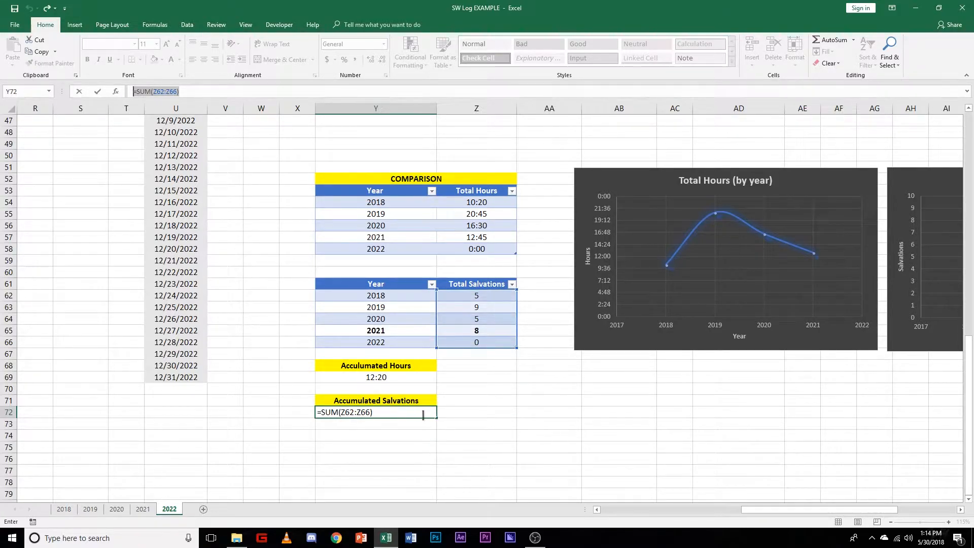
key(Return)
click(446, 437)
scroll(558, 442, up, 3)
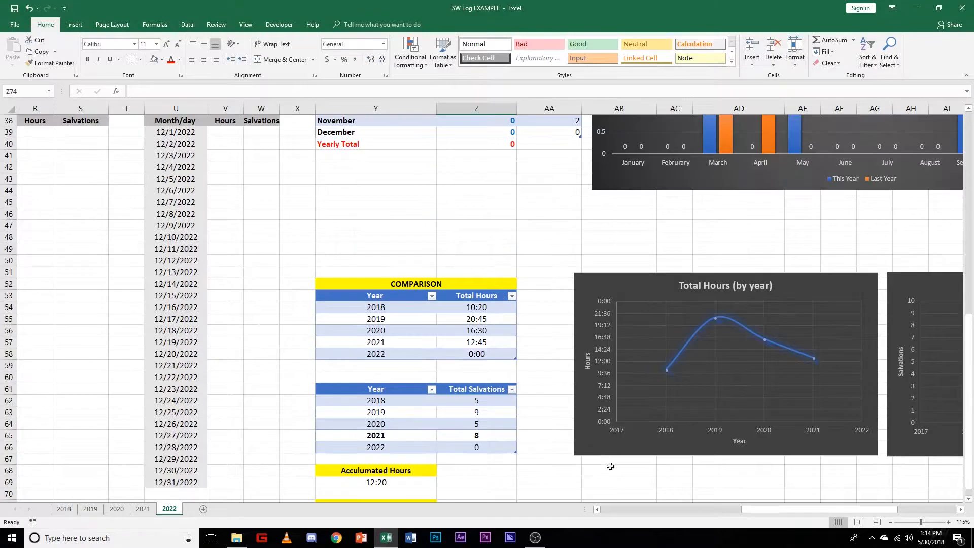
ctrl+scroll(702, 477, up, 1)
ctrl+scroll(702, 478, down, 5)
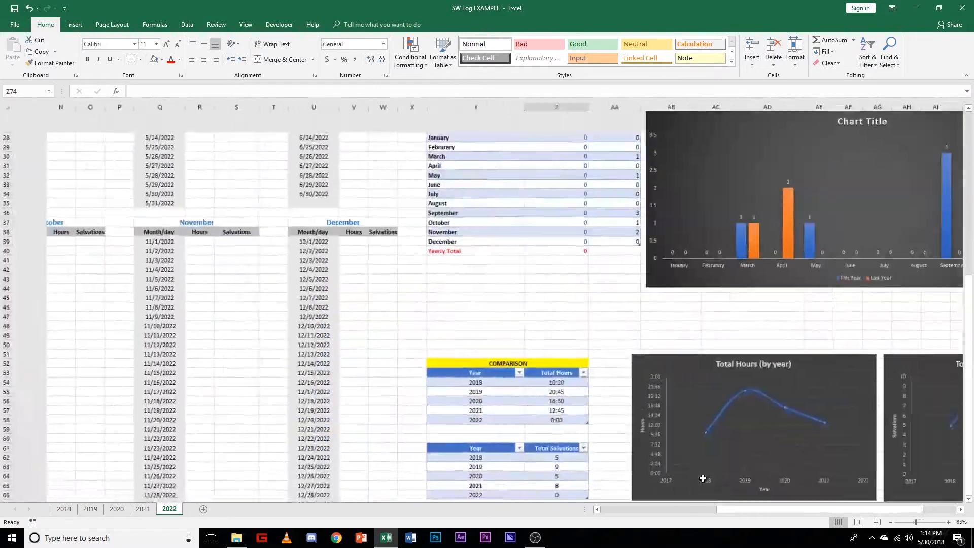
Step: Examine the charts on the 2022 sheet and compare them with the charts on the 2021 sheet
ctrl+scroll(703, 479, up, 1)
scroll(703, 478, up, 2)
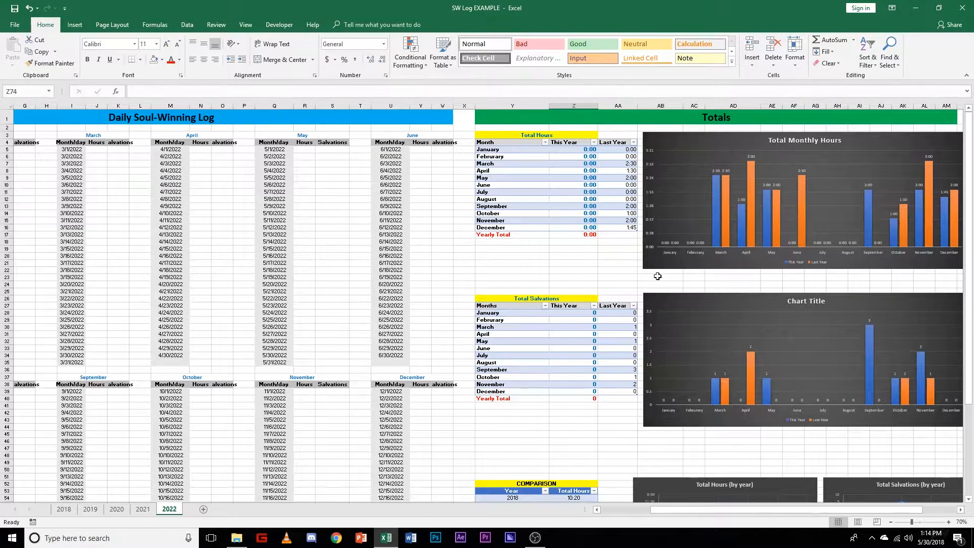
drag(806, 509, 870, 510)
scroll(743, 404, down, 4)
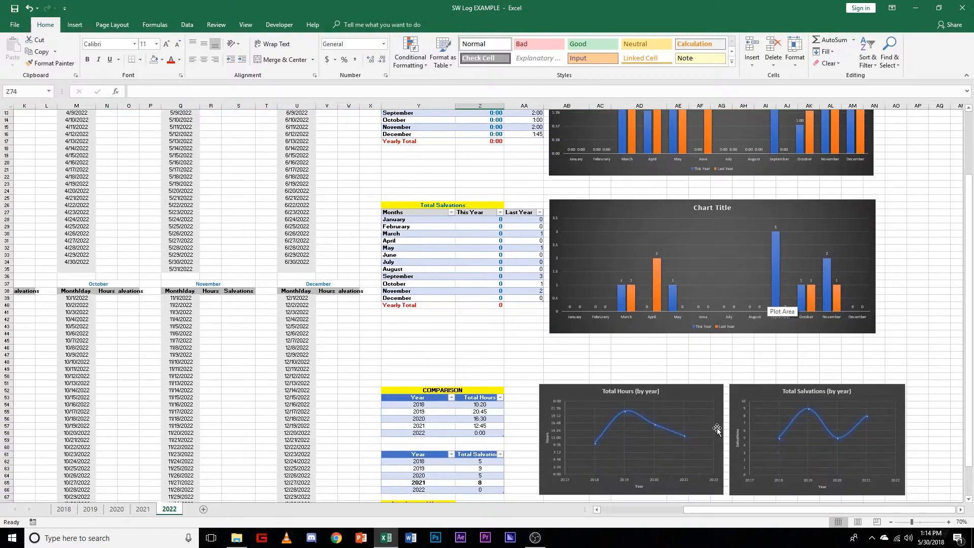
scroll(716, 435, up, 4)
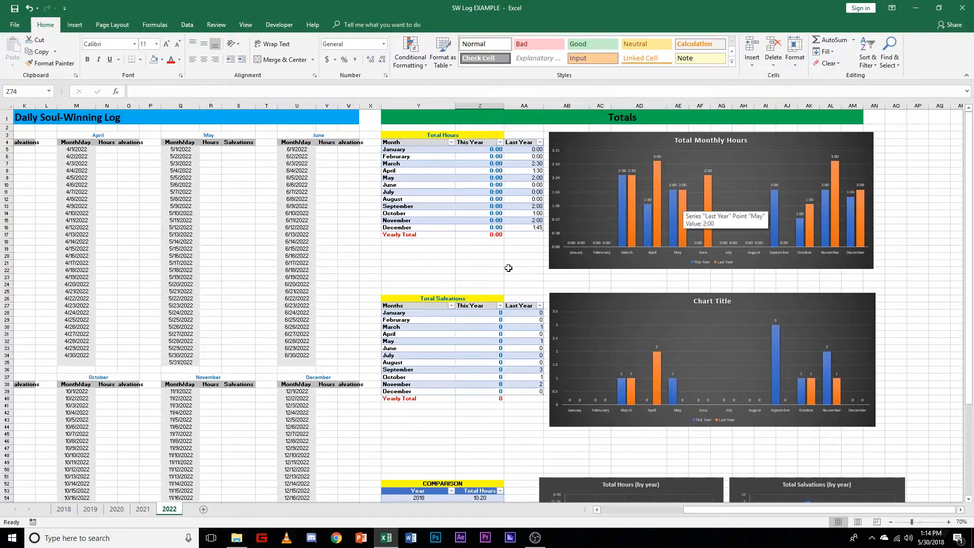
click(142, 509)
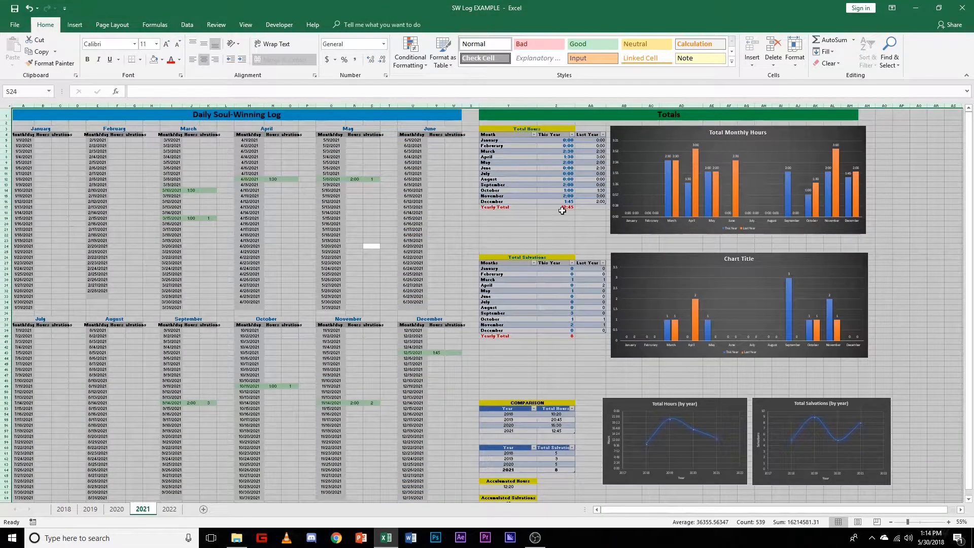
click(510, 224)
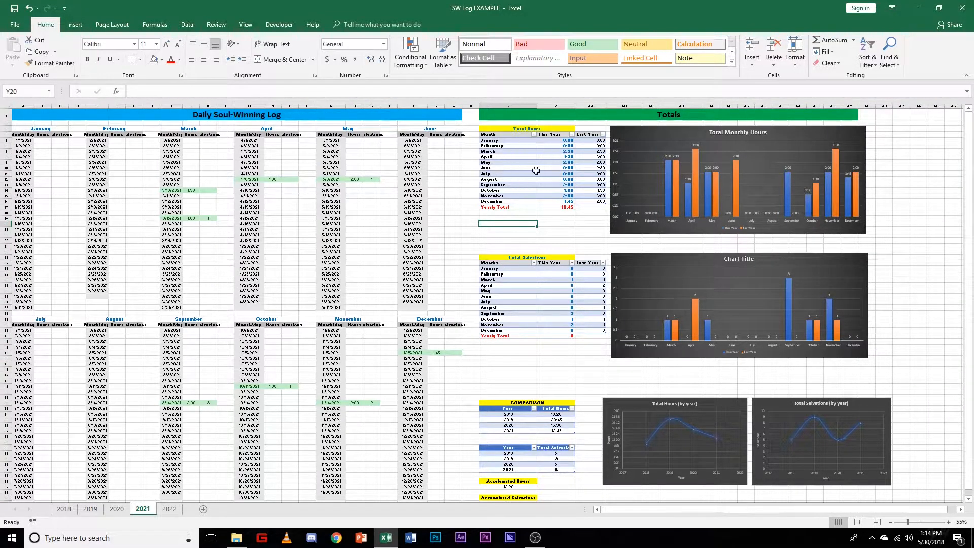
click(169, 509)
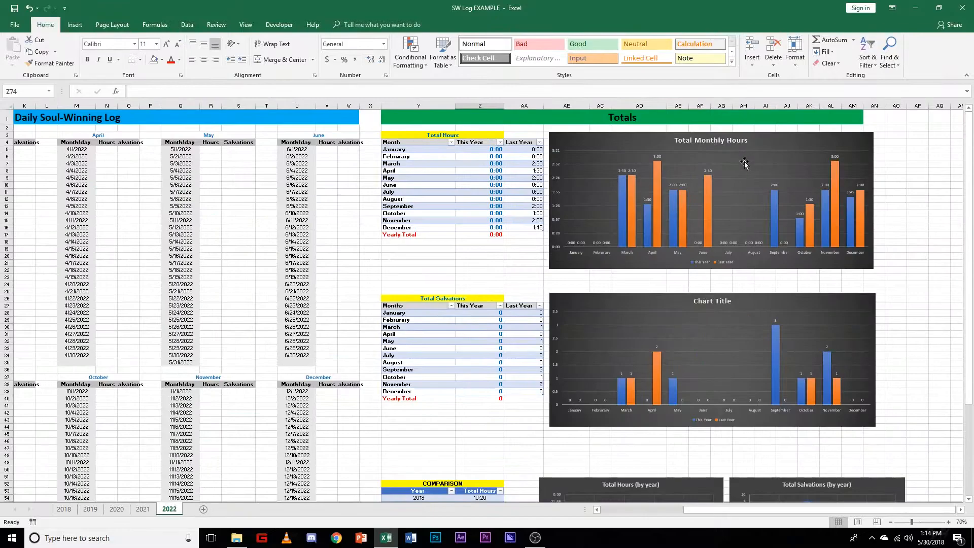
Step: Delete the four copied charts from the 2022 sheet: both monthly charts and the two yearly comparison charts
click(773, 143)
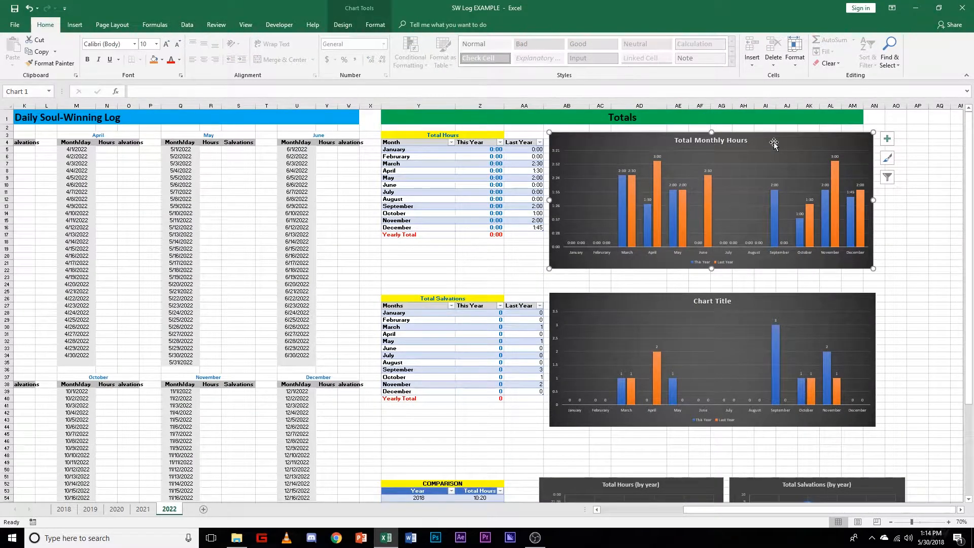
key(Delete)
click(750, 296)
key(Delete)
scroll(736, 369, down, 4)
click(712, 391)
key(Delete)
click(751, 393)
key(Delete)
scroll(678, 333, up, 4)
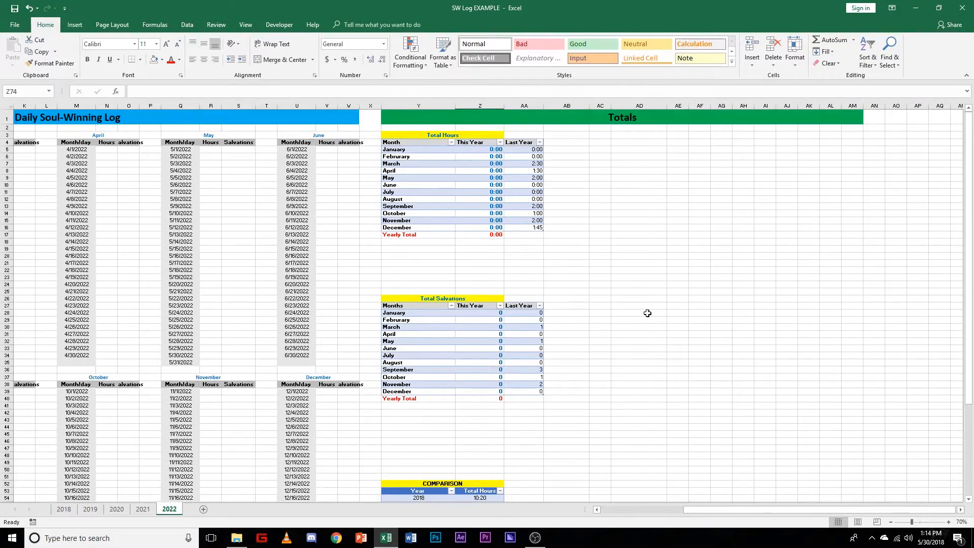
Step: Insert a 2-D Clustered Column chart from the January to December rows of the Total Hours table, Y5:AA16
scroll(624, 207, up, 3)
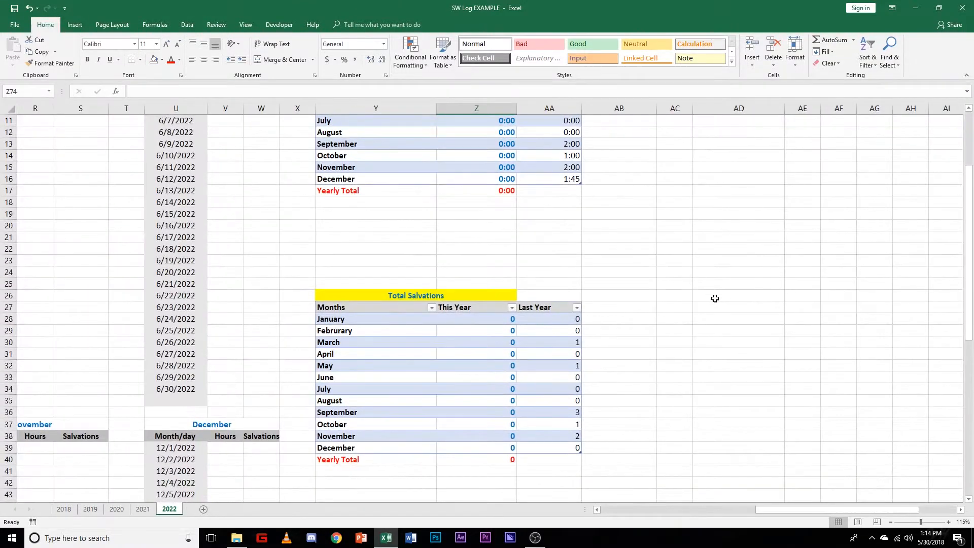
scroll(700, 293, down, 1)
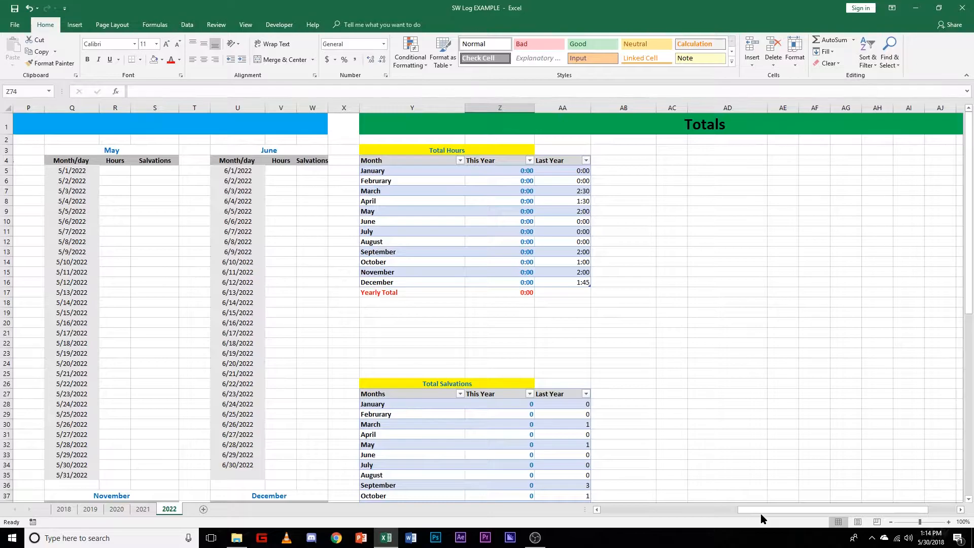
drag(761, 515, 880, 515)
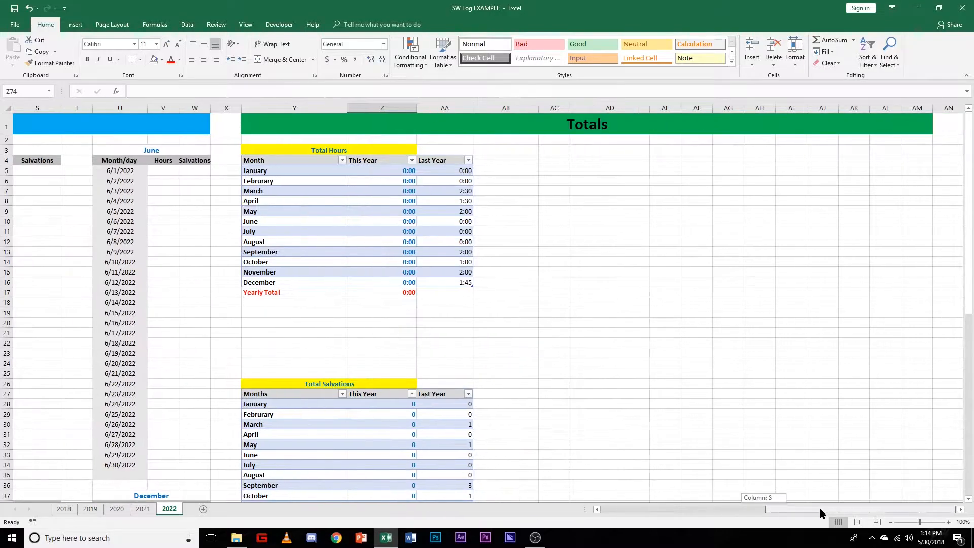
click(269, 171)
drag(281, 172, 457, 284)
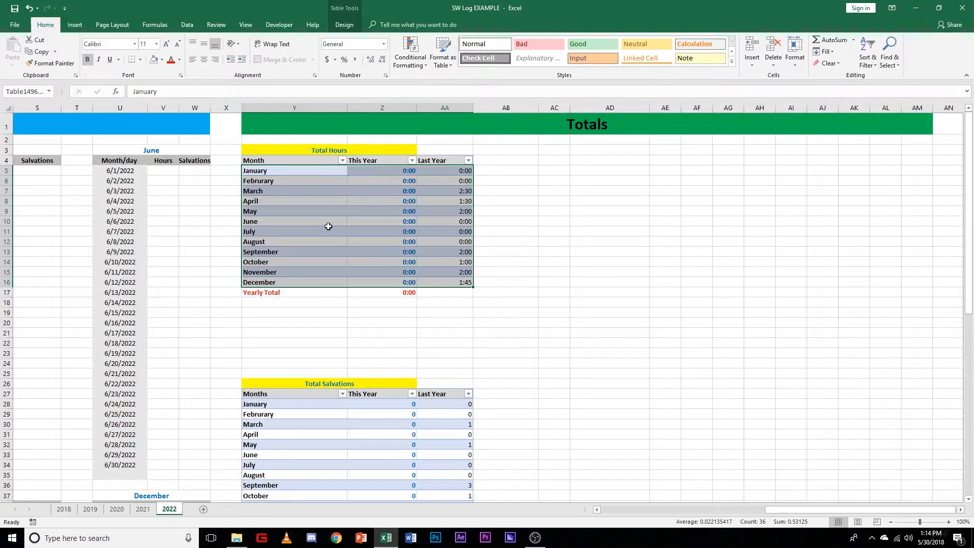
click(84, 28)
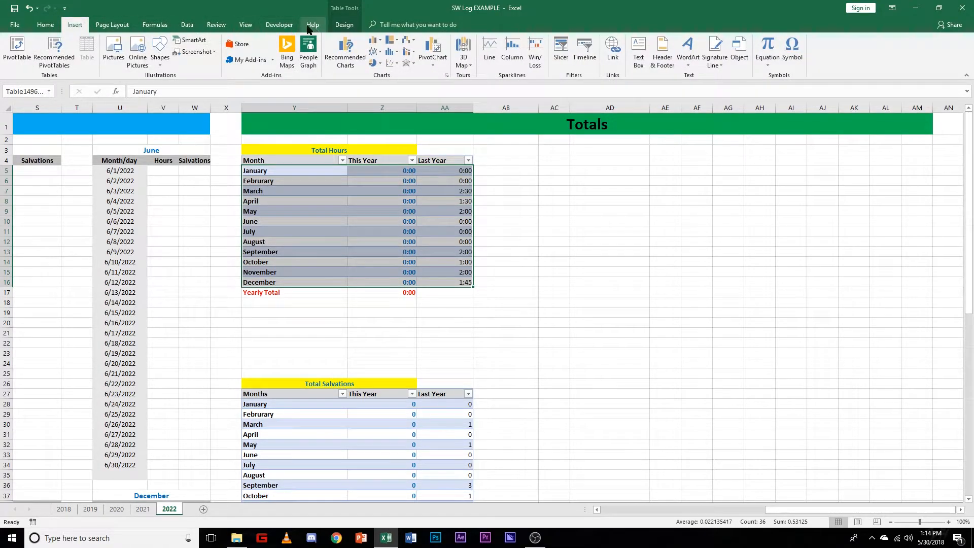
click(381, 40)
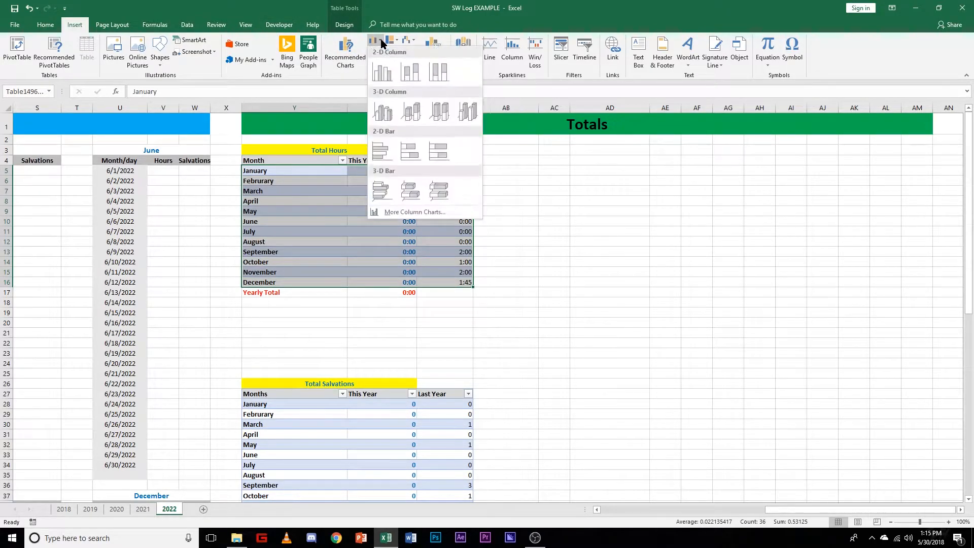
click(382, 74)
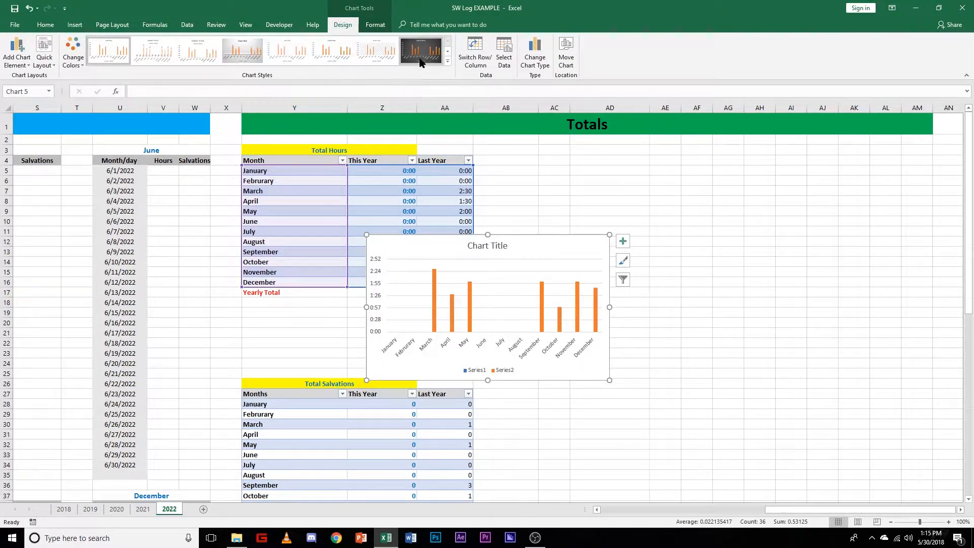
Step: Apply the dark gradient style with solid columns to the new chart and place it beside the Total Hours table
click(421, 61)
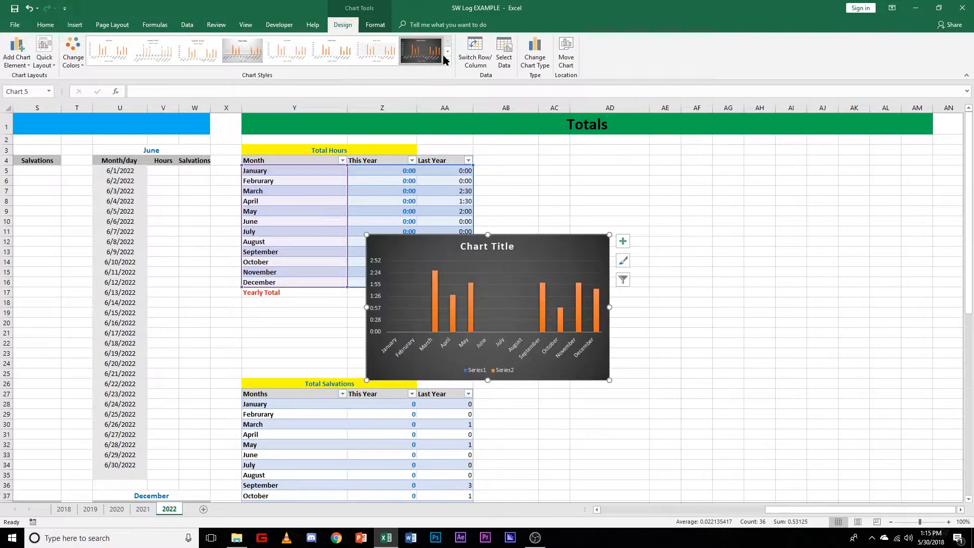
click(448, 51)
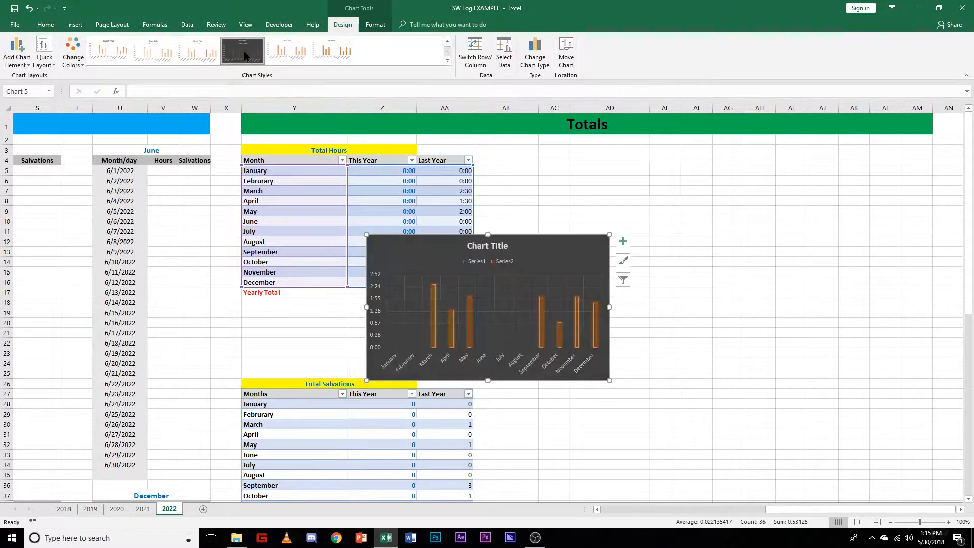
click(448, 42)
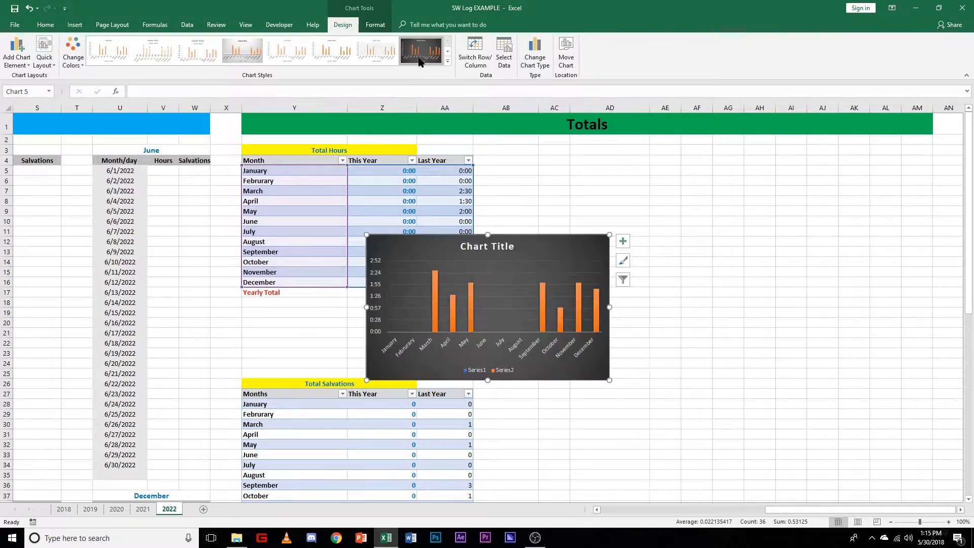
drag(534, 246, 673, 177)
click(677, 351)
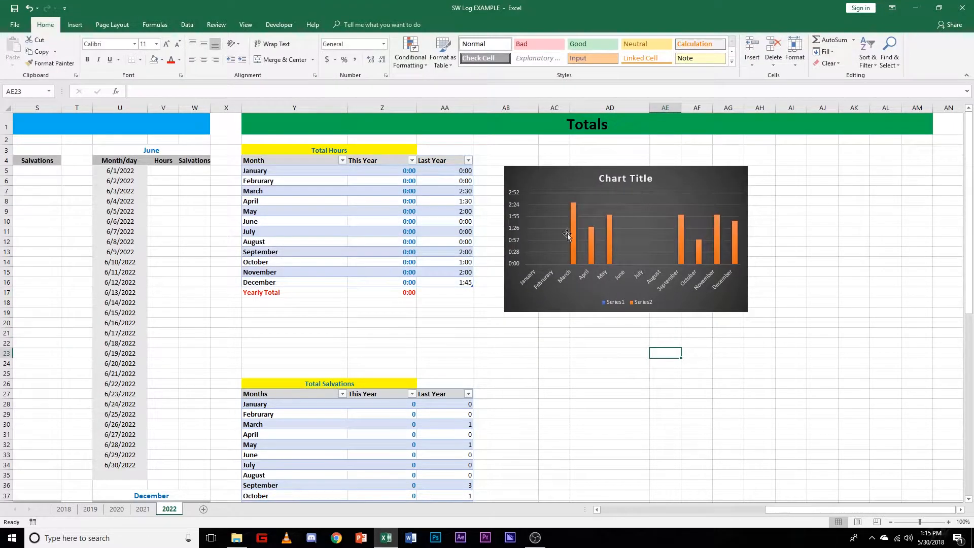
Step: Title the new column chart "Total Monthly Hours" and close the title formatting options
click(671, 181)
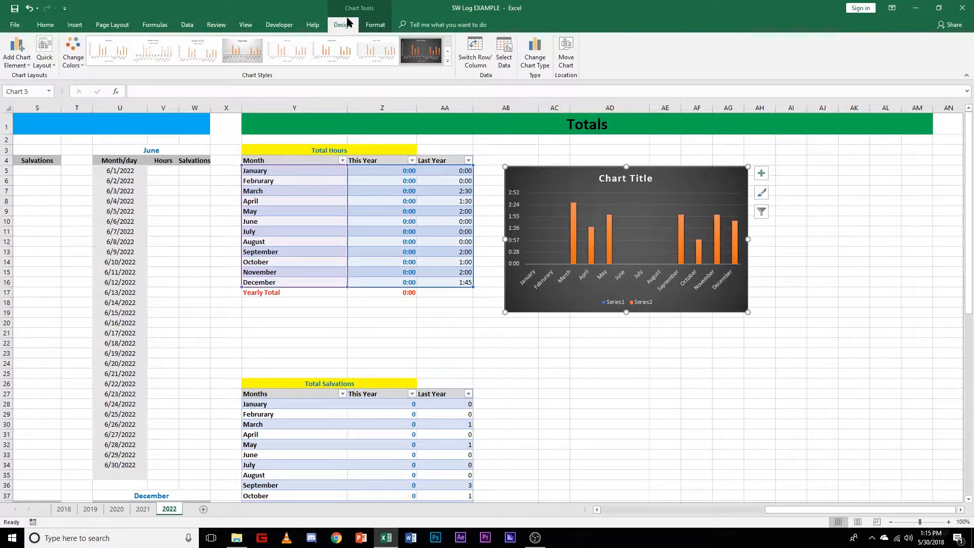
click(640, 149)
click(641, 182)
click(143, 508)
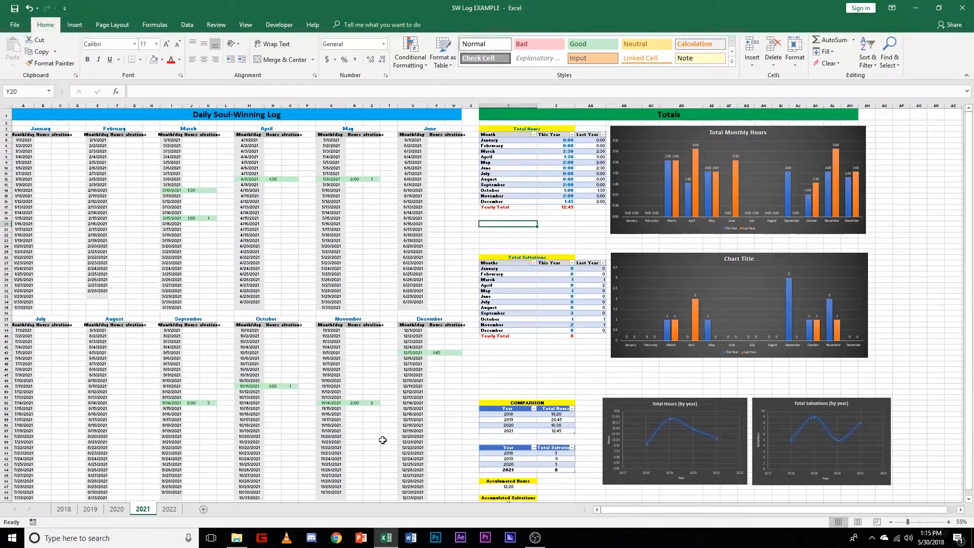
click(169, 509)
double_click(629, 175)
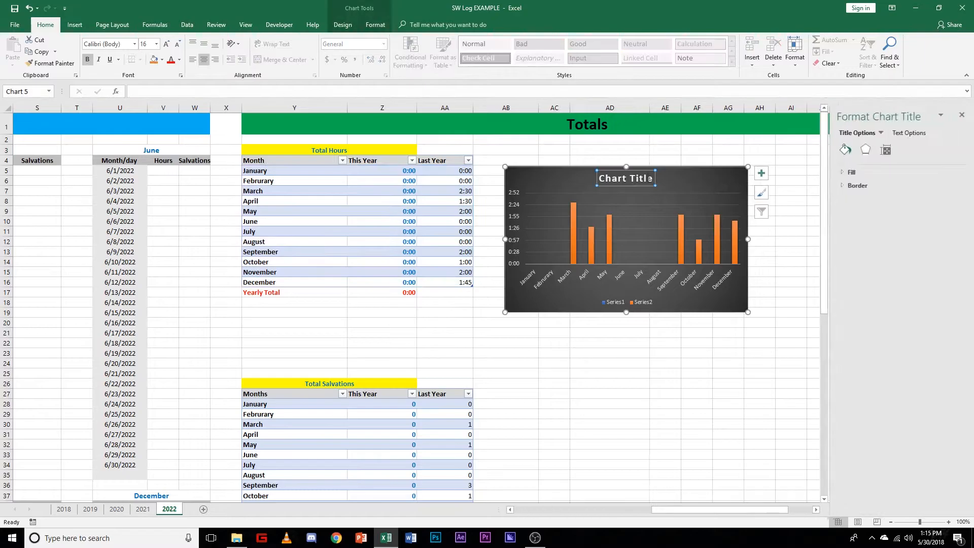
text(To)
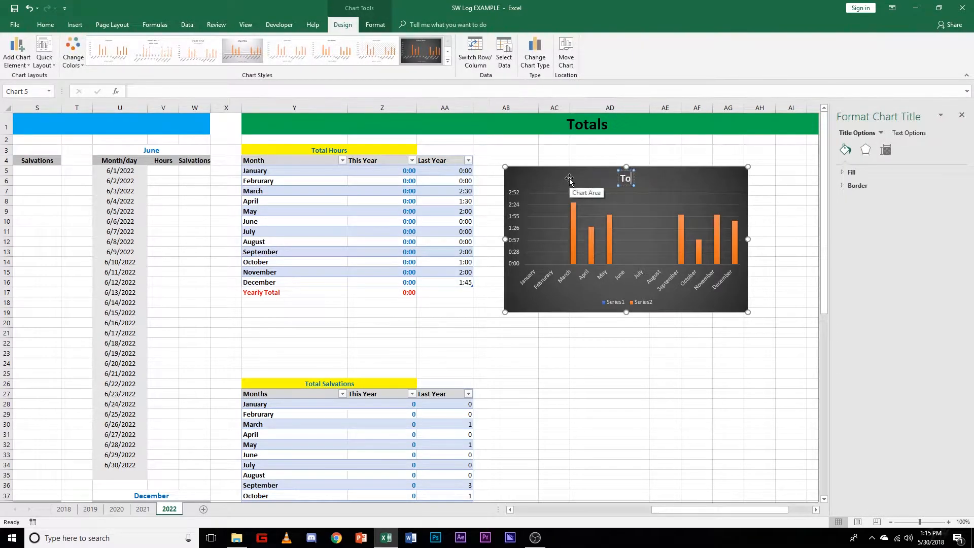
text(tal Monthly Hours)
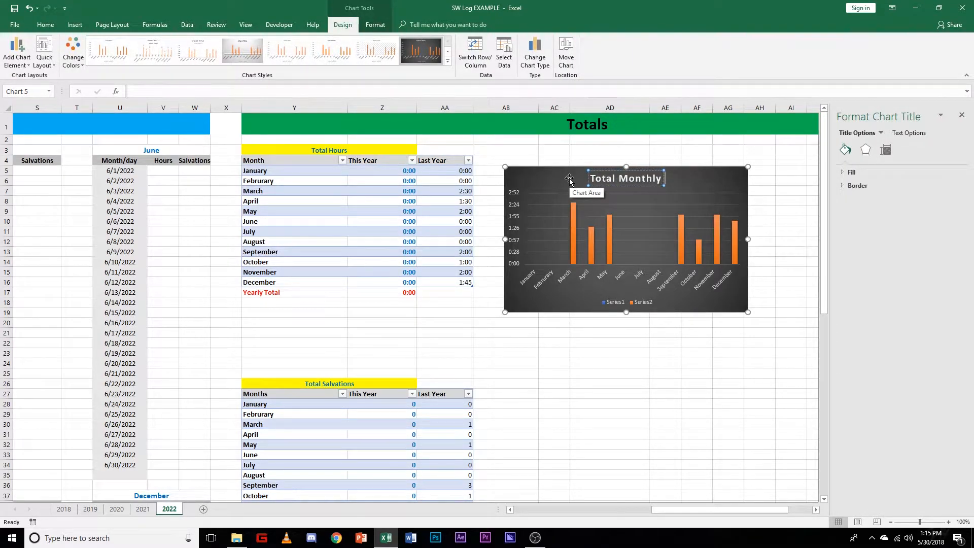
click(962, 118)
Step: Nudge the Total Monthly Hours chart towards row 3 and column AH, and add data labels at Outside End
click(693, 181)
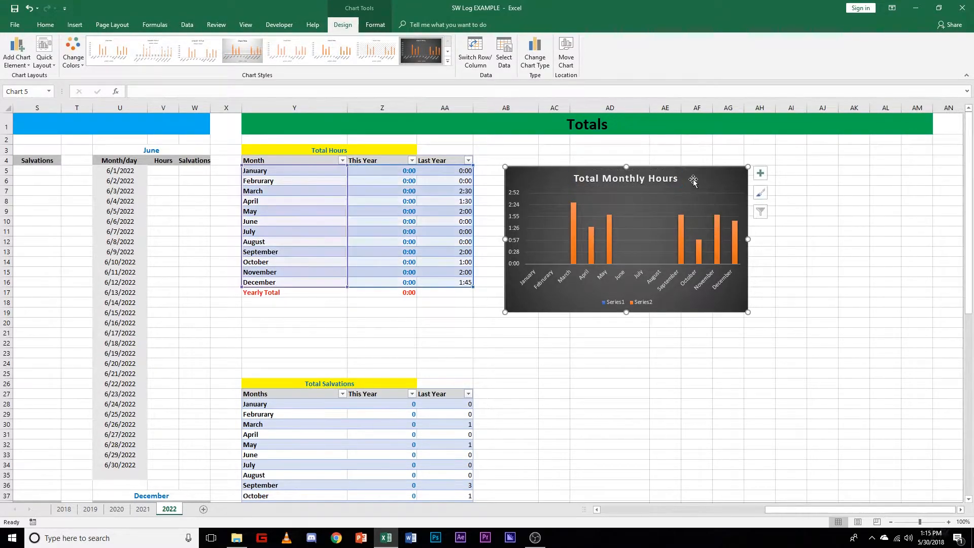
drag(696, 187, 722, 172)
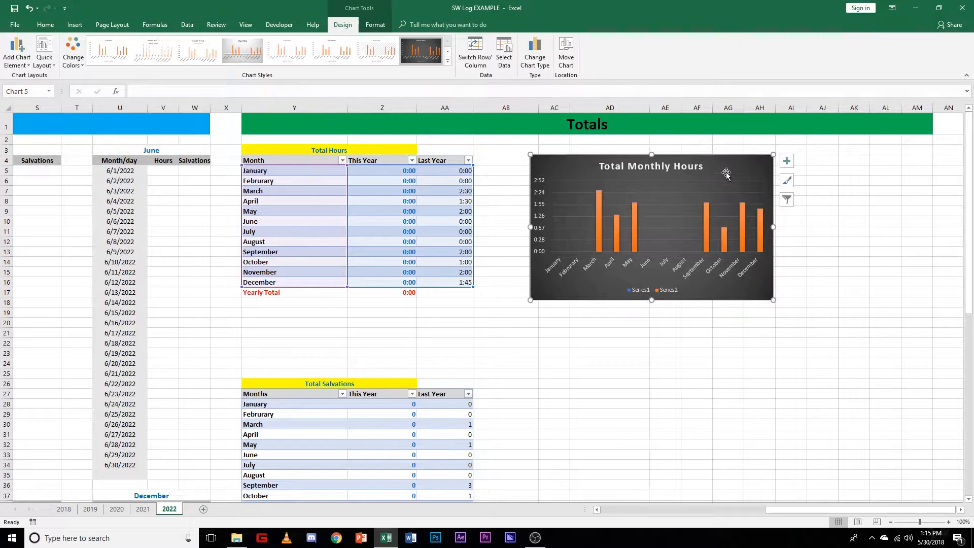
click(809, 245)
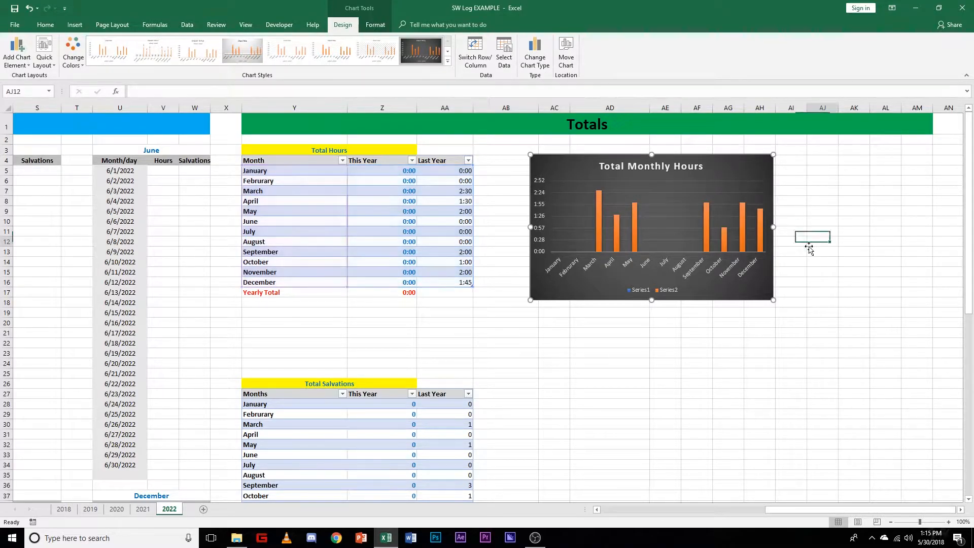
click(730, 183)
click(827, 202)
click(746, 168)
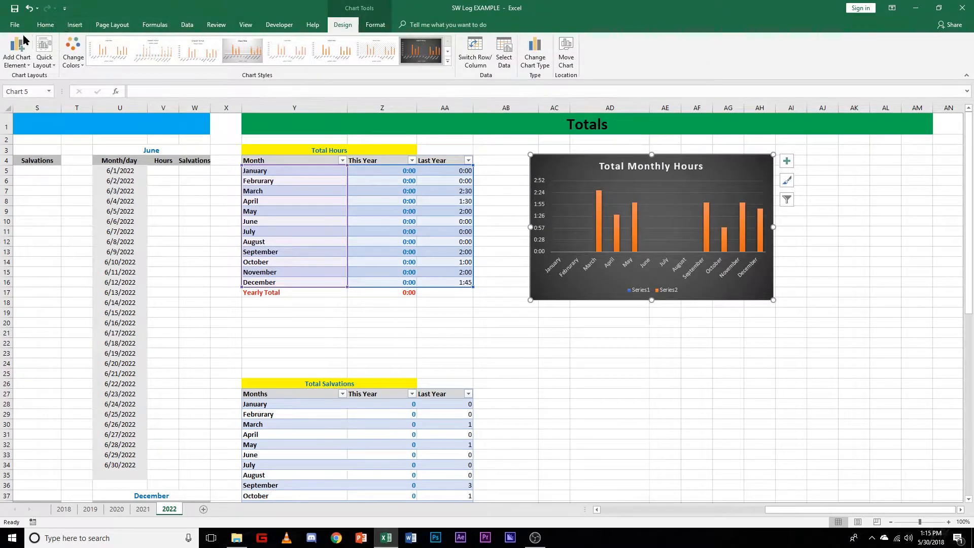
click(14, 55)
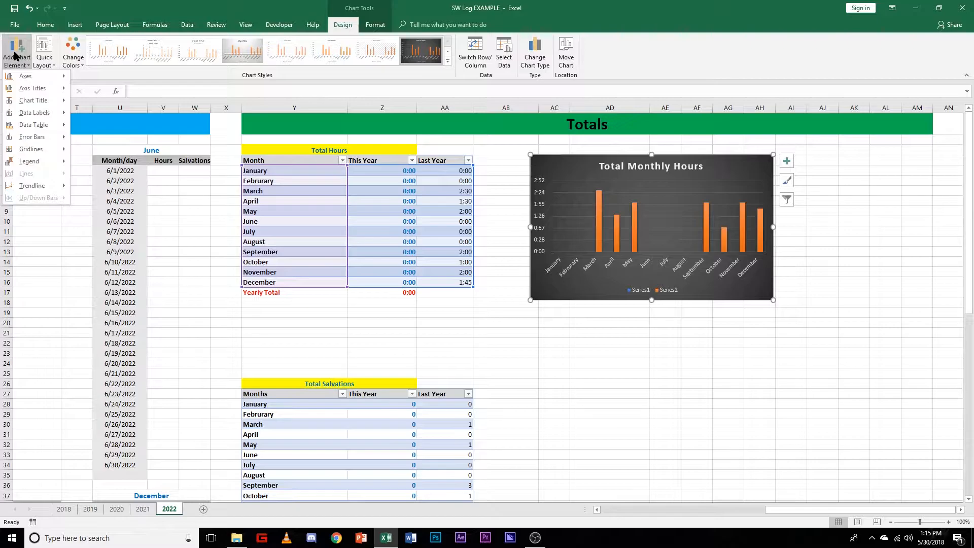
mouse_move(40, 116)
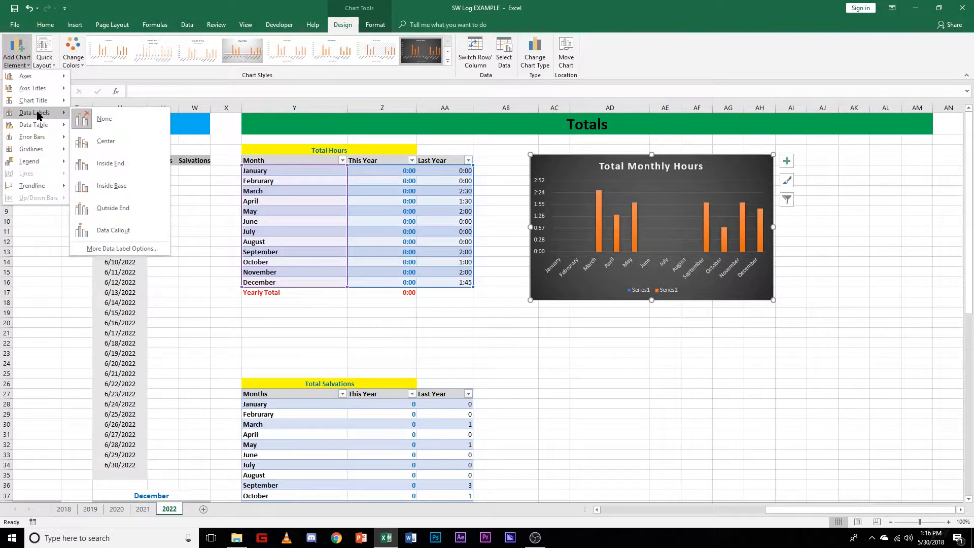
click(135, 211)
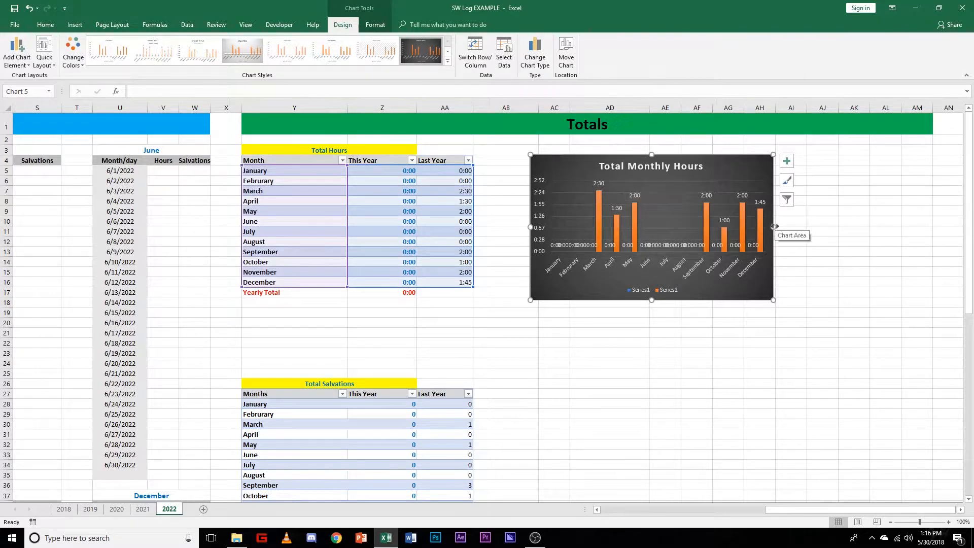
Step: Enlarge and reposition the Total Monthly Hours chart to span columns AB to AM, from row 2 to row 23
drag(773, 299, 932, 307)
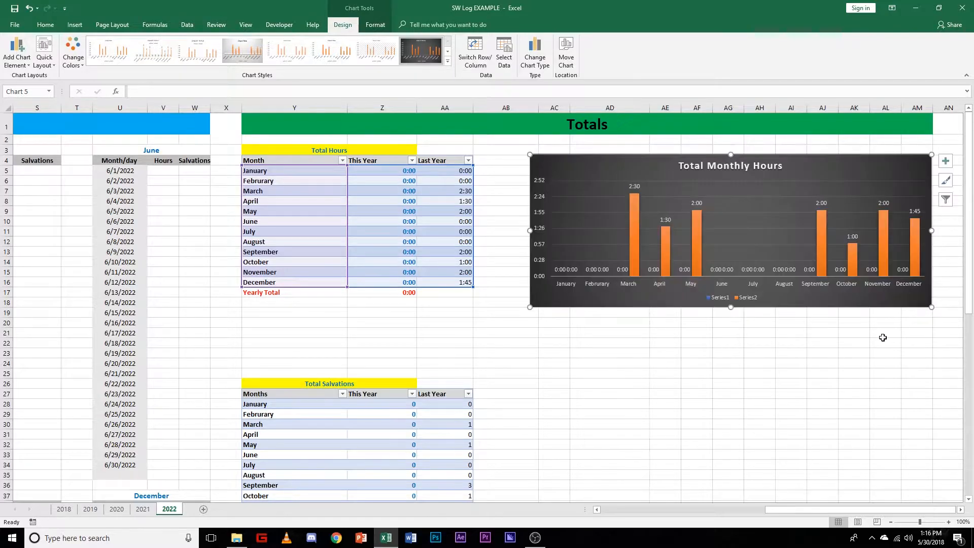
drag(730, 308, 739, 355)
drag(667, 173, 601, 146)
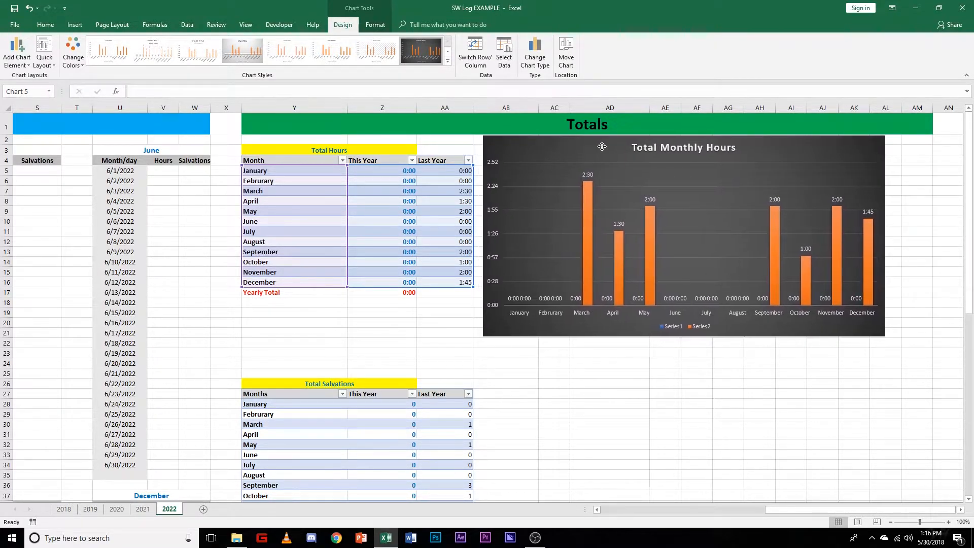
drag(885, 336, 932, 356)
click(820, 382)
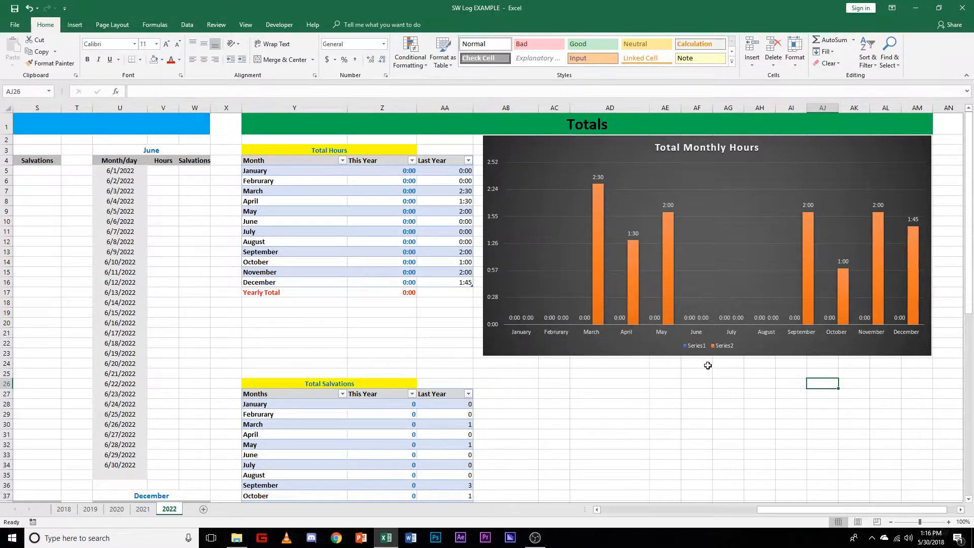
click(698, 350)
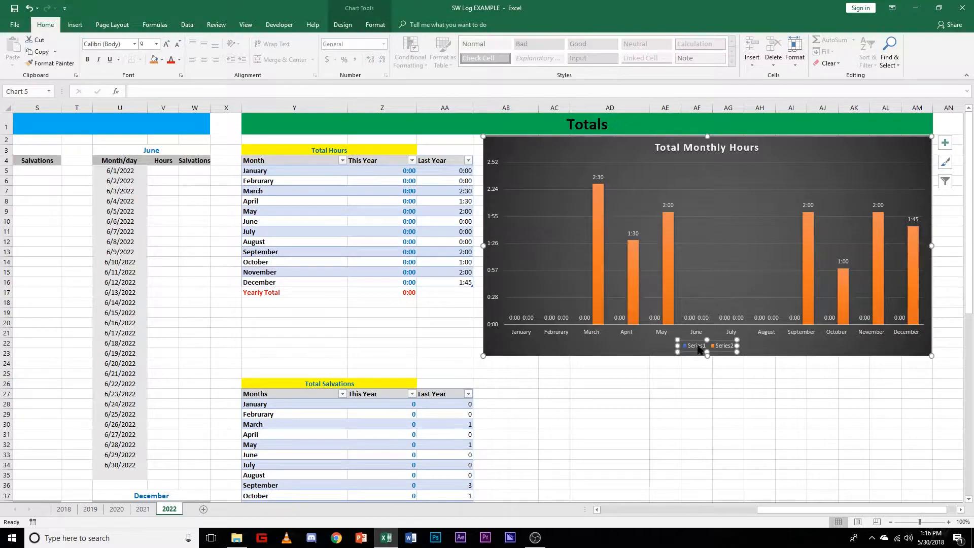
double_click(698, 348)
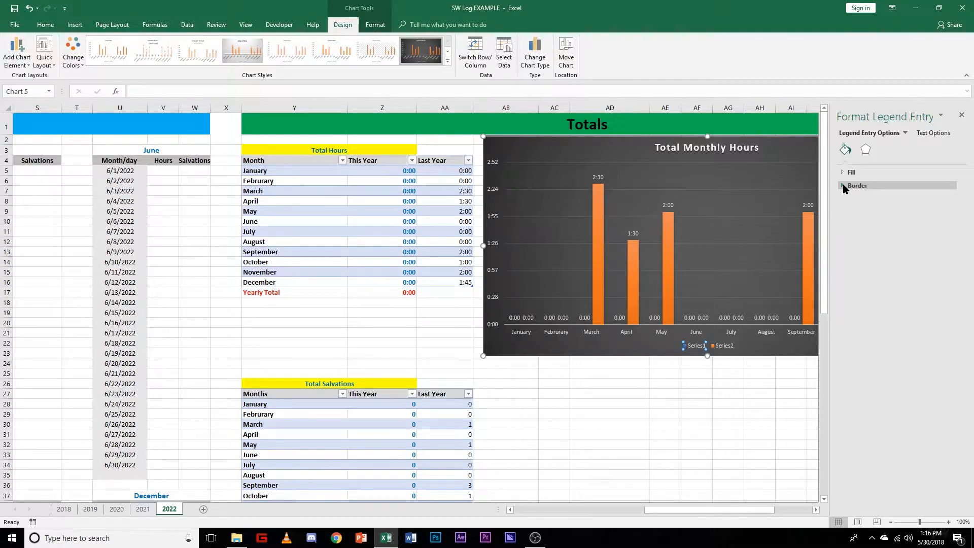
click(961, 115)
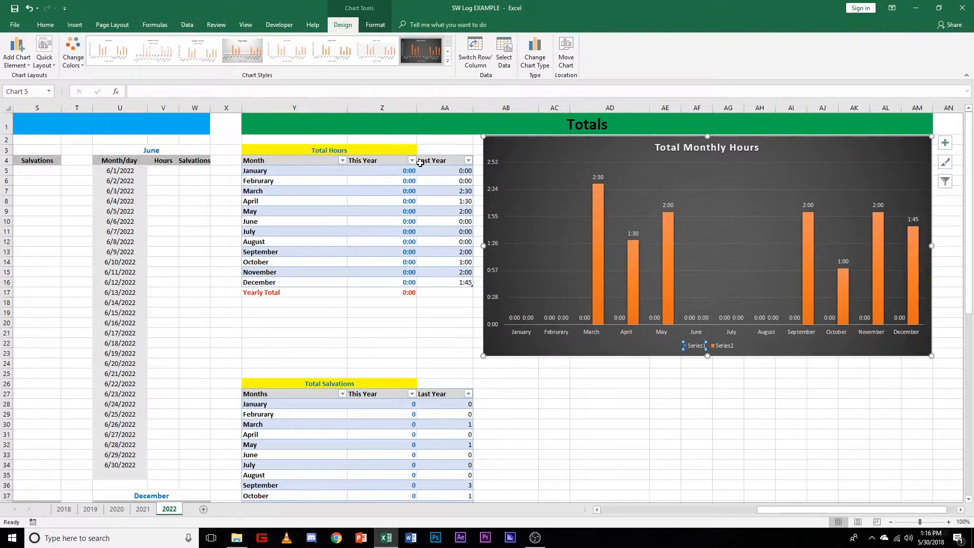
Step: Delete the Total Monthly Hours chart beside the Total Hours table
click(585, 155)
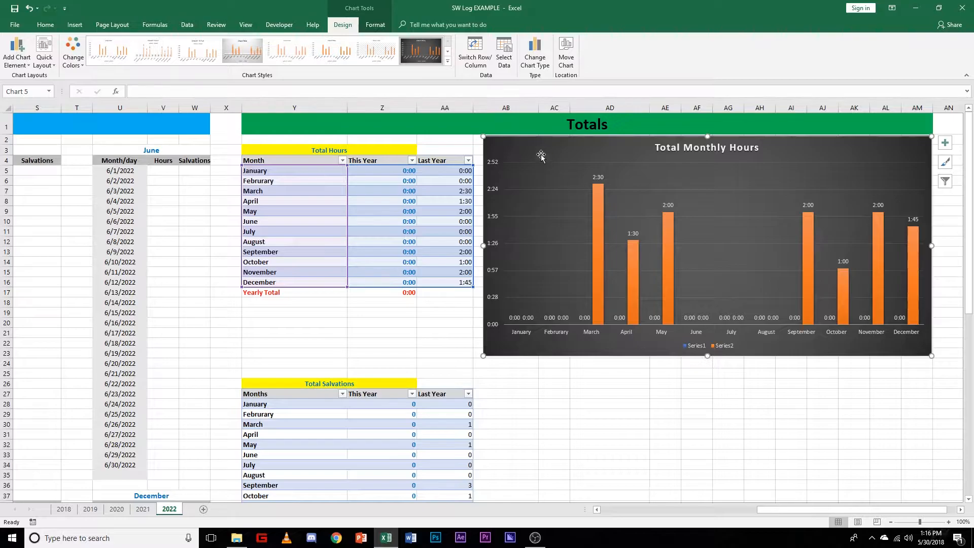
key(Delete)
click(535, 203)
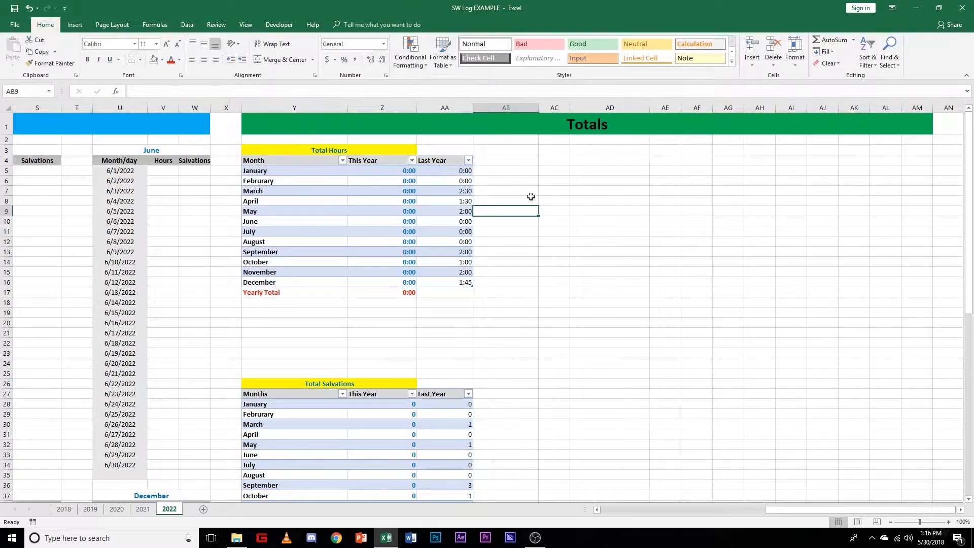
Step: Insert a 2-D clustered column chart from the Total Hours table's header row through December, Y4:AA16, leaving out the yearly total
drag(265, 161, 438, 161)
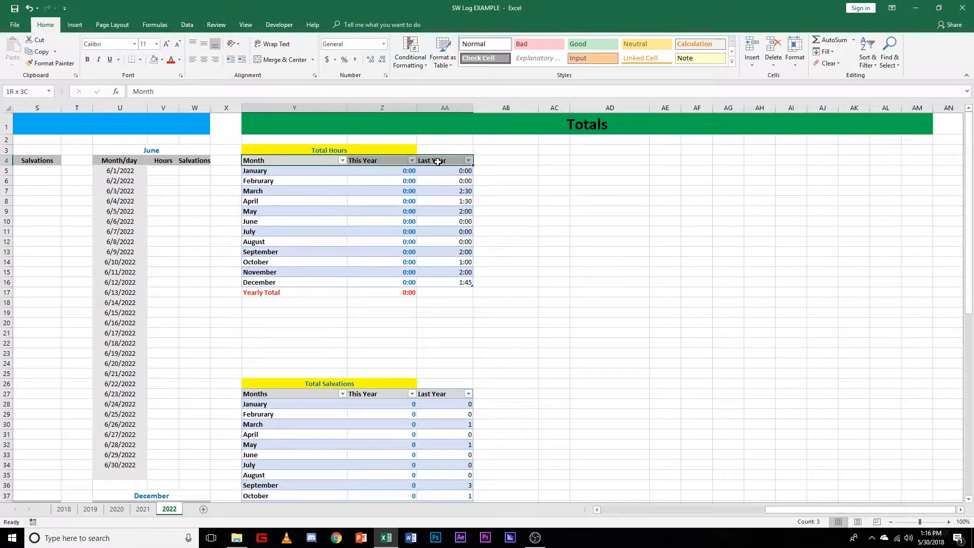
click(576, 202)
drag(259, 160, 458, 282)
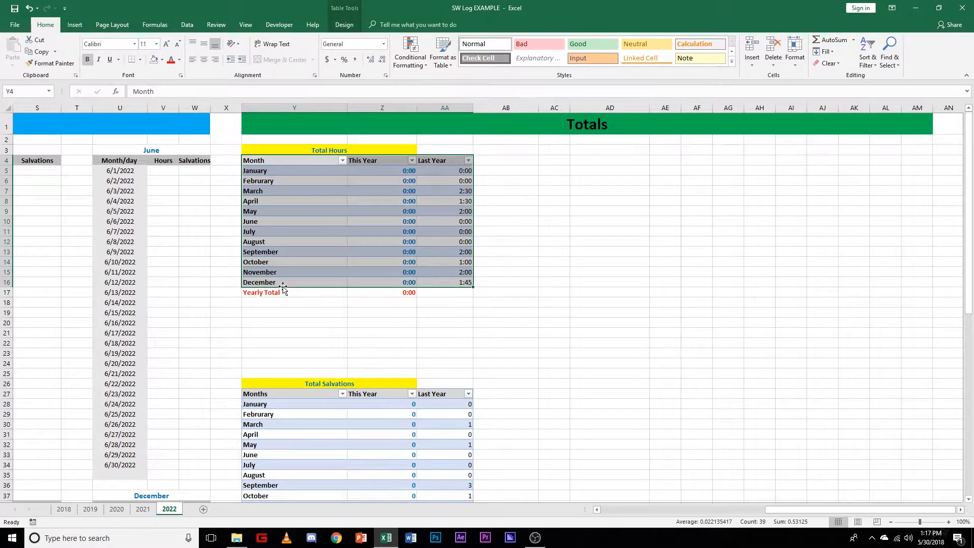
click(74, 24)
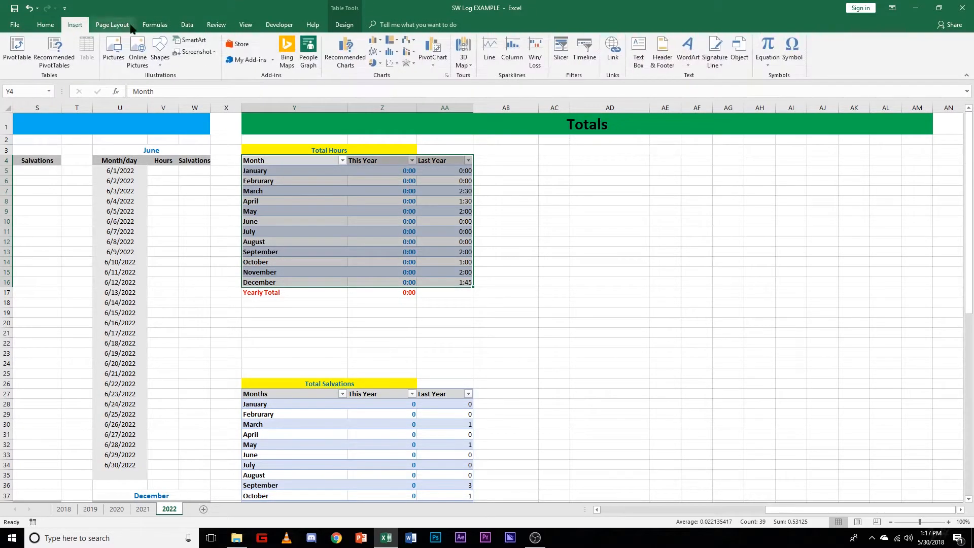
click(380, 43)
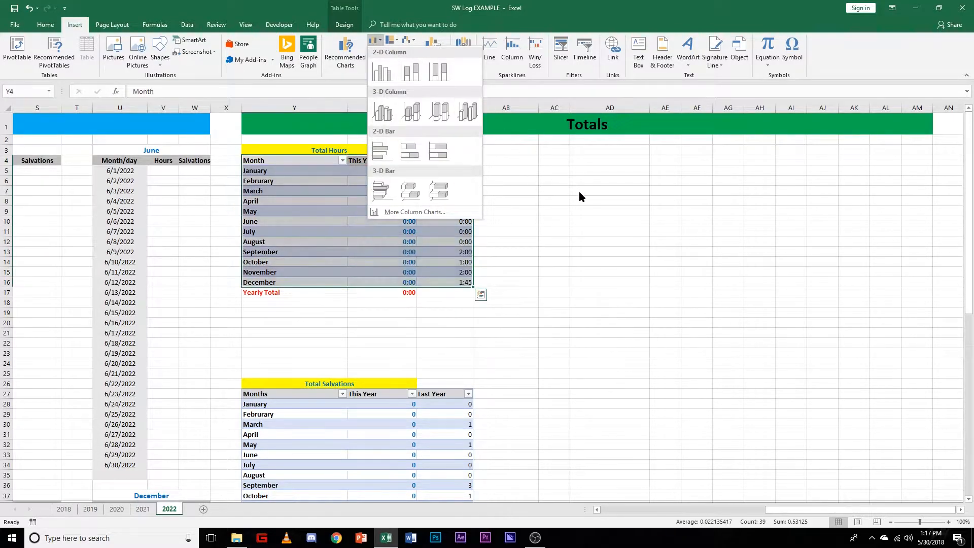
click(382, 67)
Step: Place the new column chart beside the Total Hours table and apply the dark gradient style with solid columns
drag(522, 250, 642, 155)
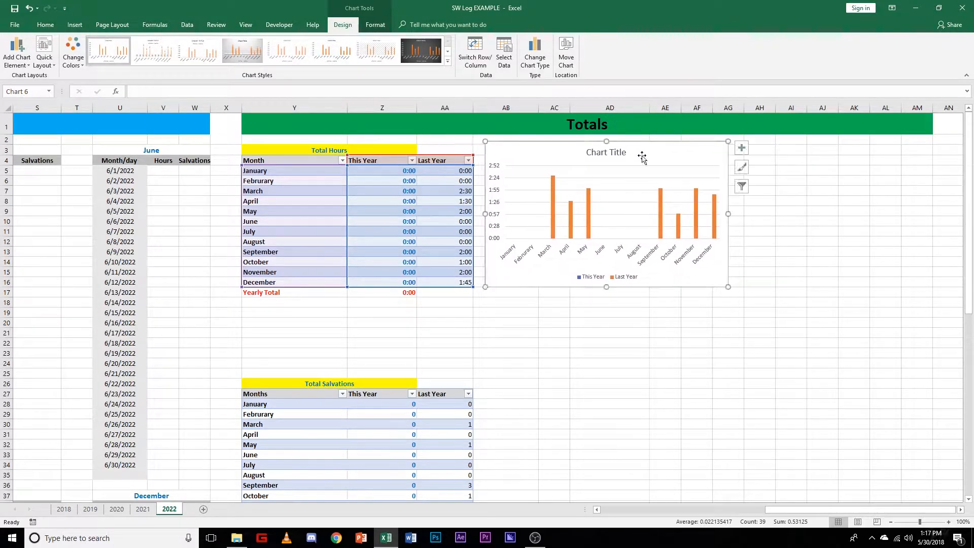
click(421, 50)
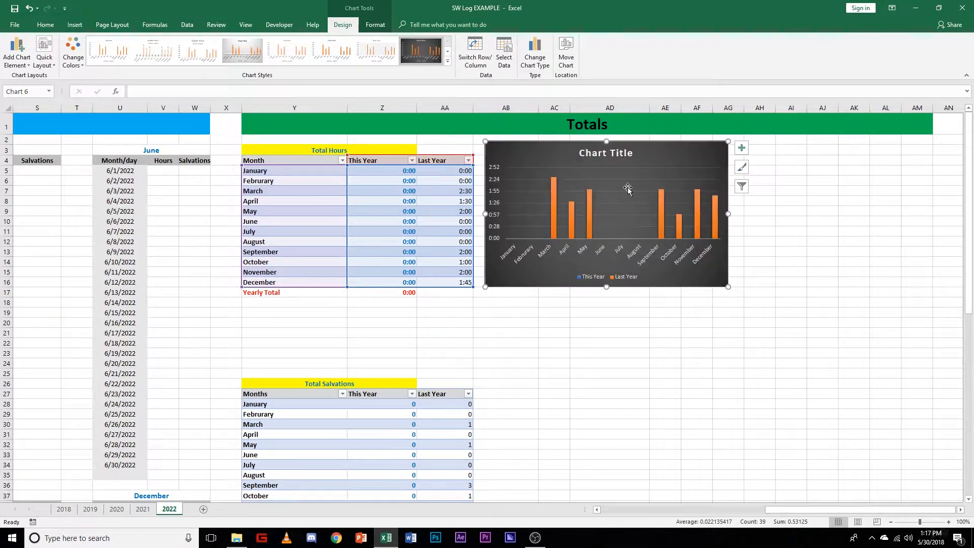
click(795, 265)
click(686, 156)
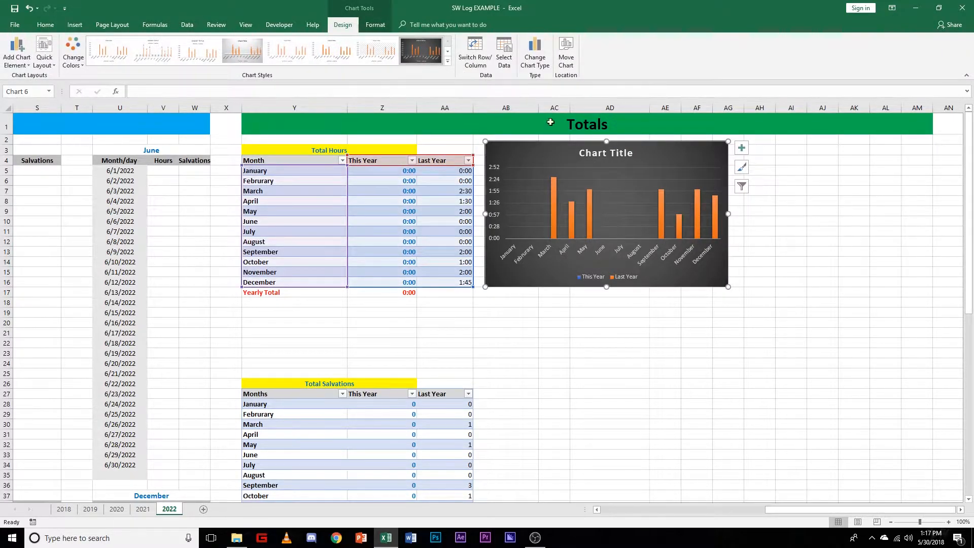
click(376, 27)
click(344, 26)
click(448, 51)
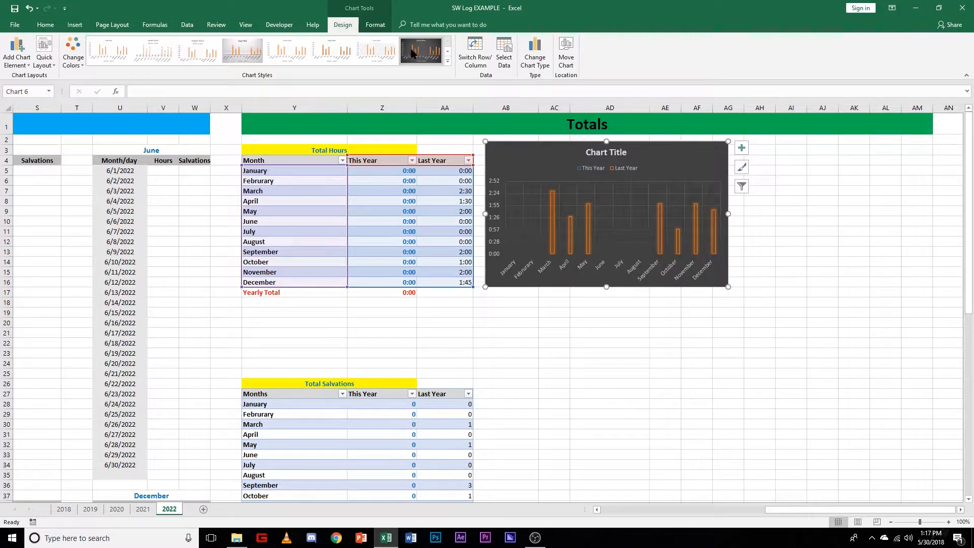
click(420, 55)
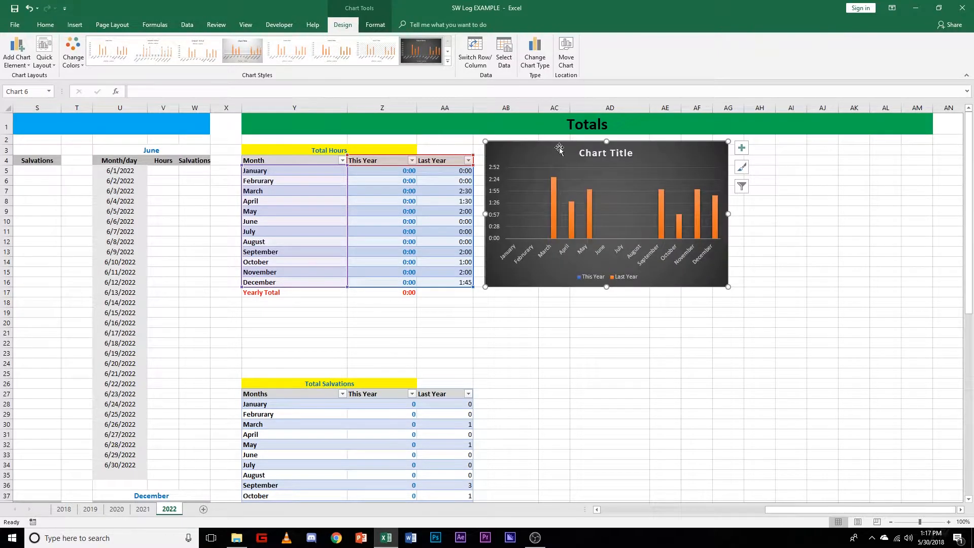
Step: Check the matching chart's title on the 2021 sheet and title the new 2022 chart "Total Monthly Hours"
click(622, 153)
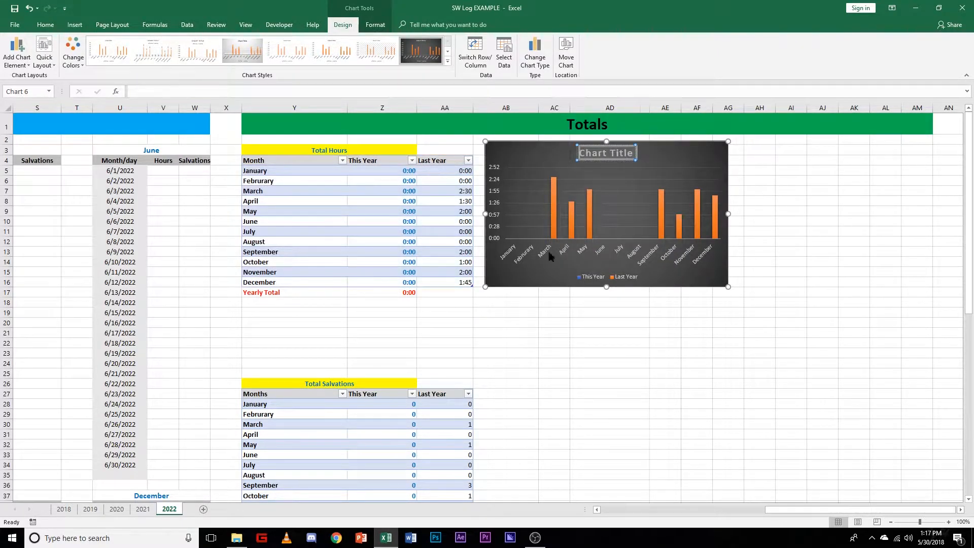
click(143, 509)
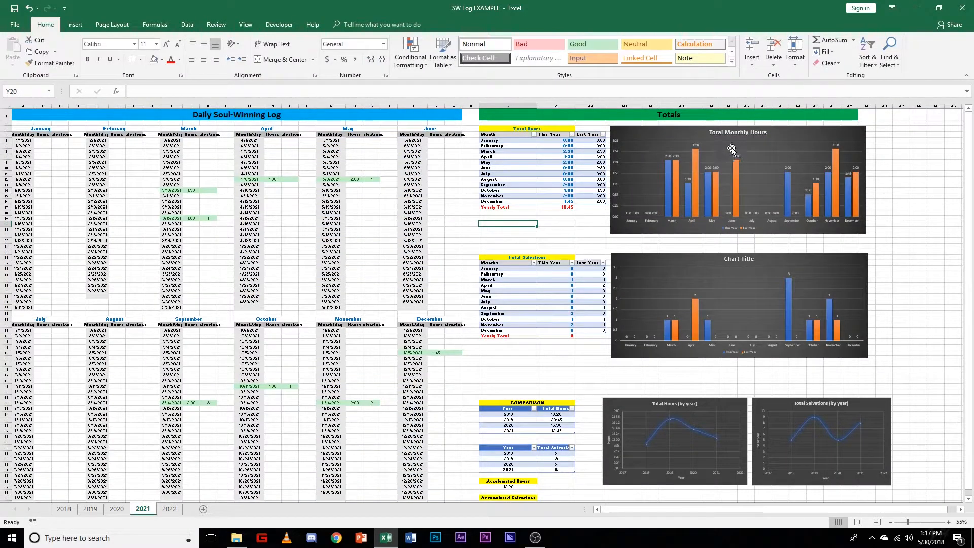
click(169, 509)
click(618, 153)
triple_click(617, 153)
text(Total MOnth)
key(BackSpace)
key(BackSpace)
key(BackSpace)
key(BackSpace)
text(onthly Hours)
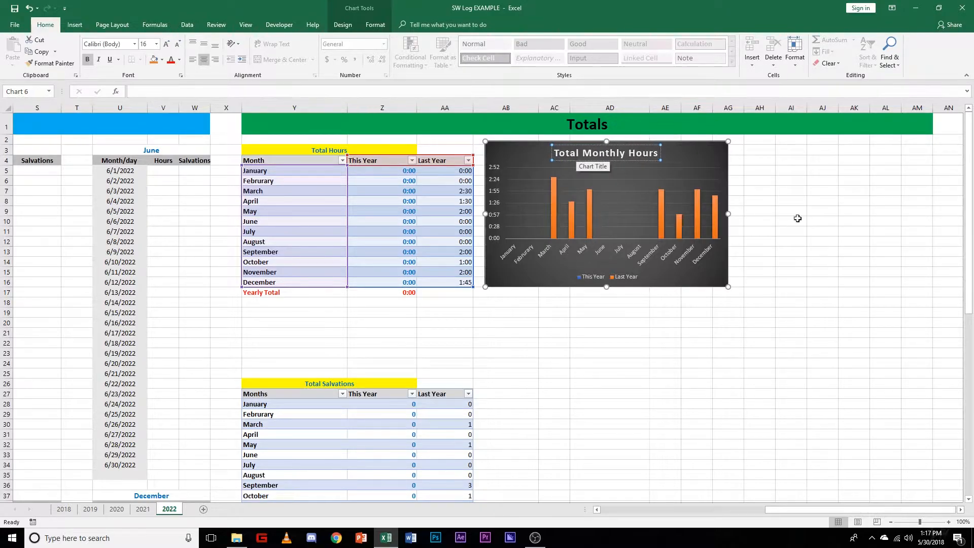
click(853, 231)
Step: Add data labels at Outside End to the Total Monthly Hours chart
click(704, 151)
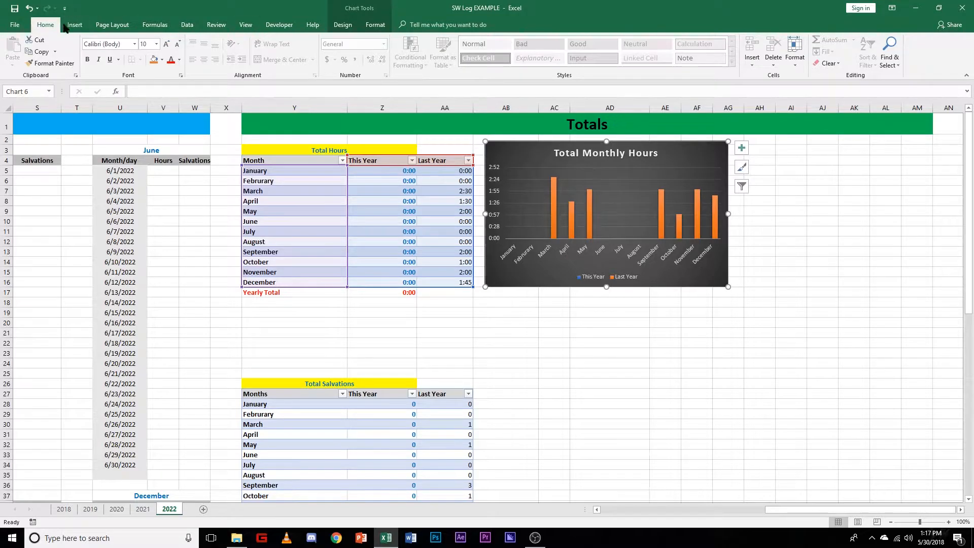
click(344, 26)
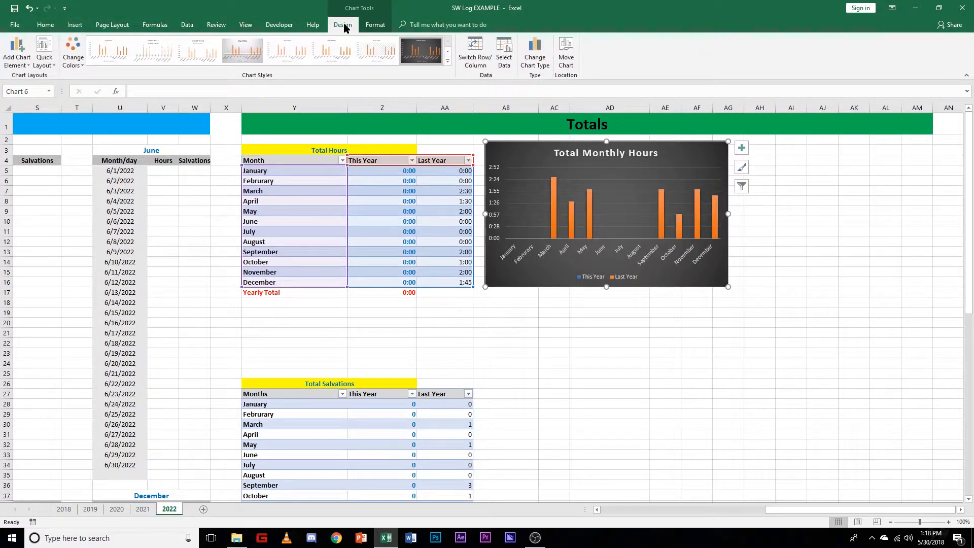
click(20, 64)
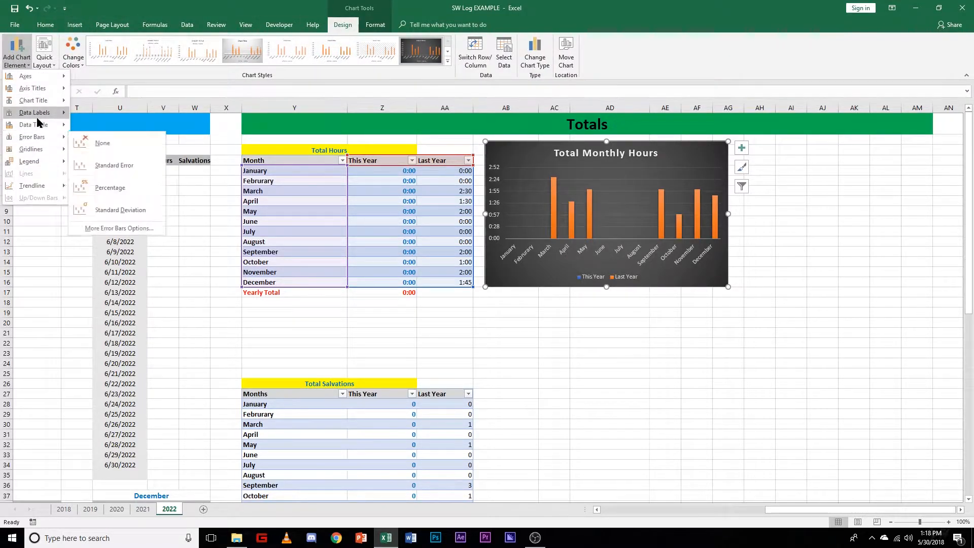
mouse_move(33, 114)
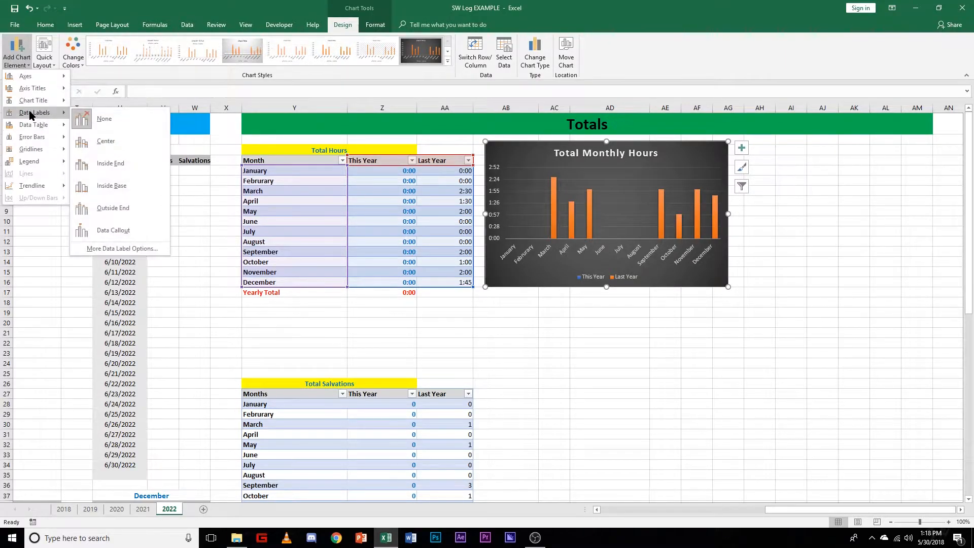
click(123, 211)
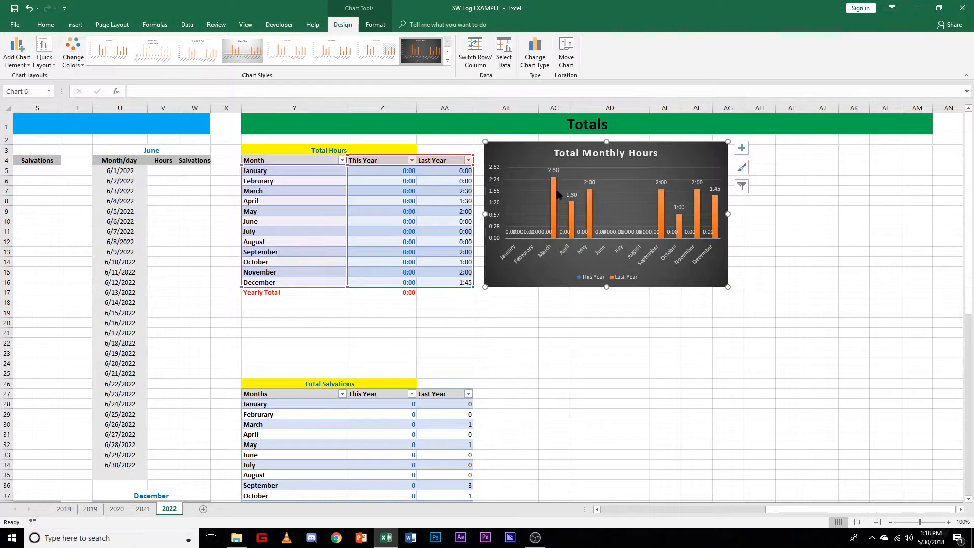
Step: Widen, nudge and heighten the Total Monthly Hours chart to span columns AB to AM, from row 2 to about row 23
click(734, 212)
click(654, 195)
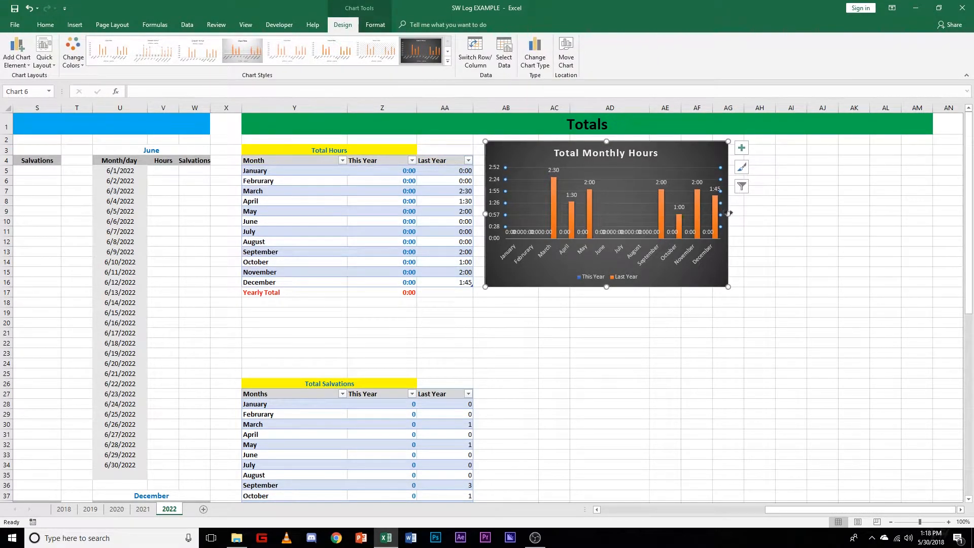
drag(733, 215, 937, 216)
drag(658, 169, 651, 164)
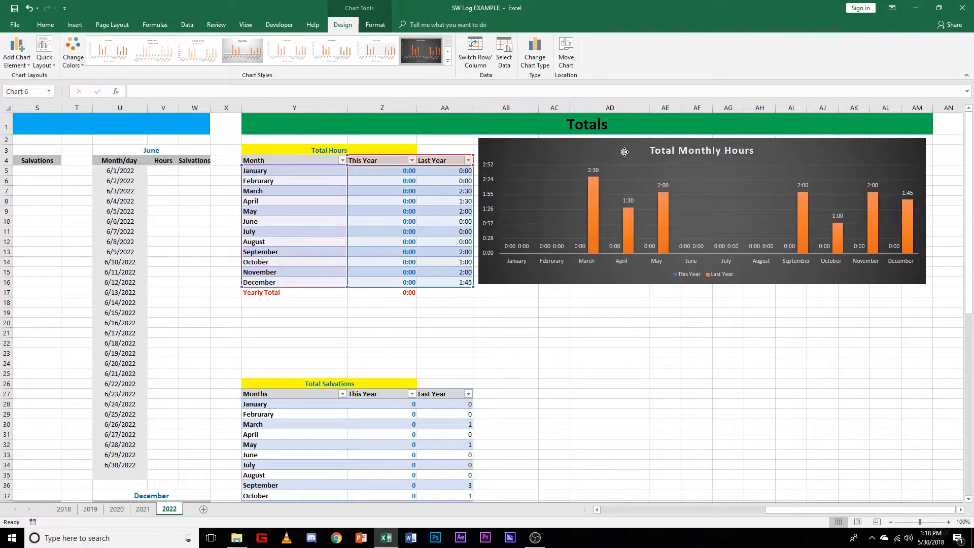
drag(711, 284, 711, 351)
click(716, 373)
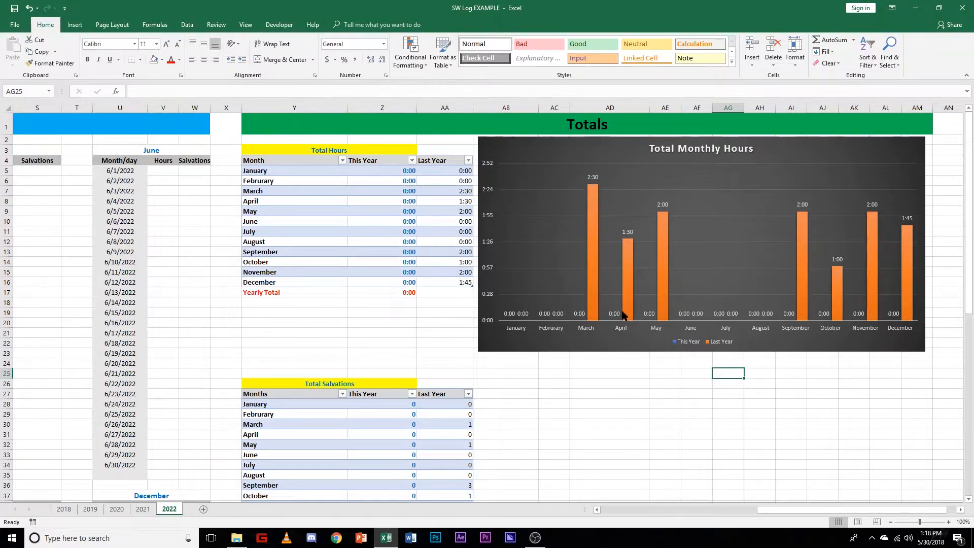
Step: Examine the chart arrangement on the 2021 sheet and the Total Salvations area on the 2022 sheet
click(150, 512)
scroll(457, 422, down, 3)
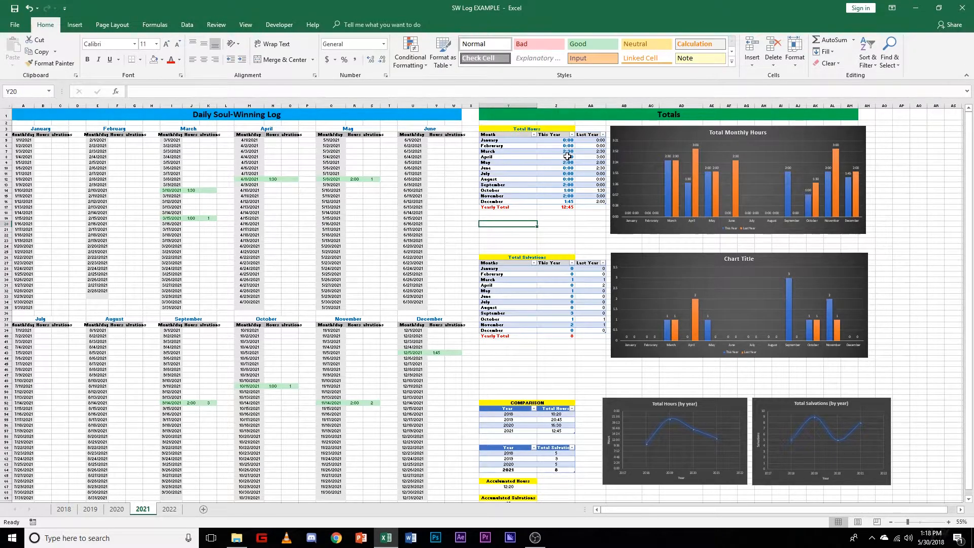
click(170, 509)
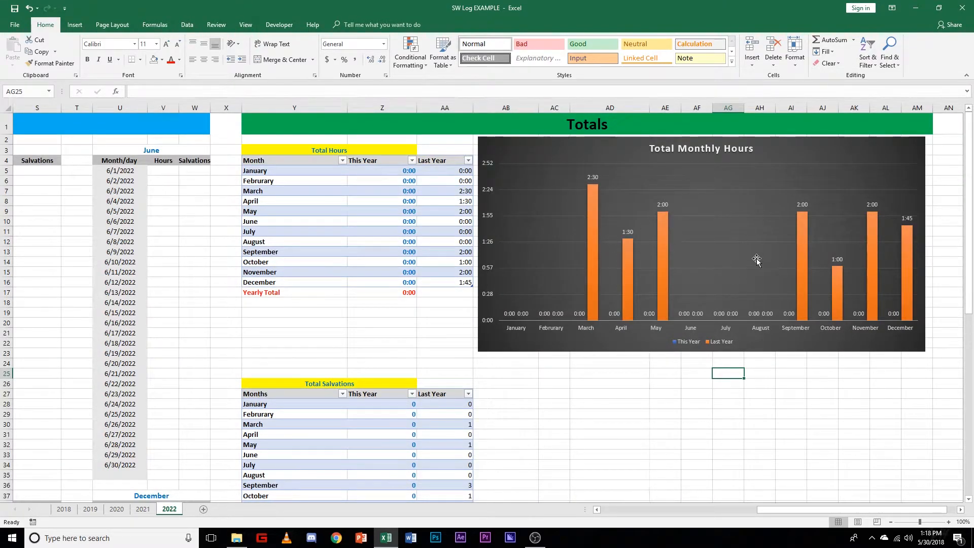
scroll(741, 452, down, 5)
scroll(618, 412, up, 4)
scroll(618, 413, down, 3)
click(589, 322)
scroll(548, 338, up, 3)
scroll(492, 359, down, 4)
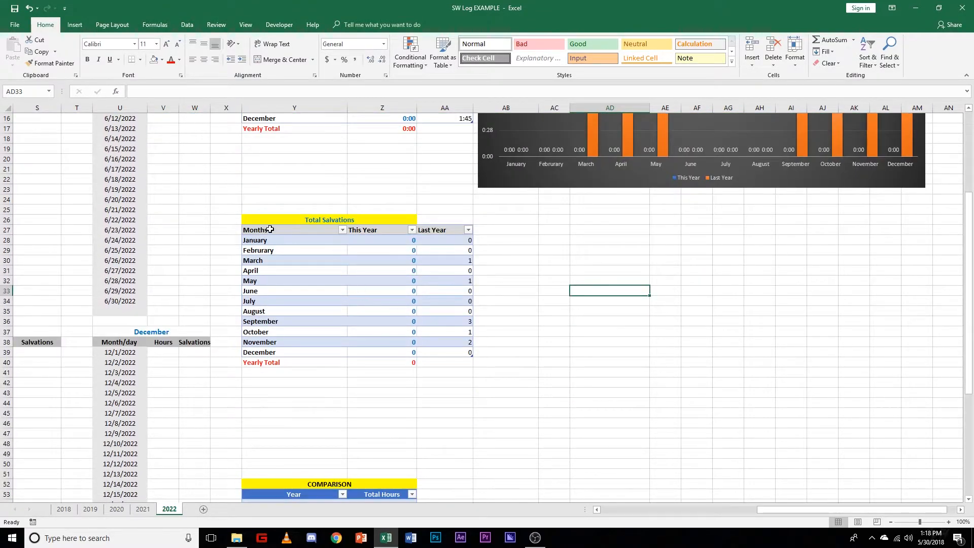
Step: Insert a 2-D clustered column chart from the Total Salvations table, covering Months, This Year and Last Year for January to December
drag(255, 229, 469, 352)
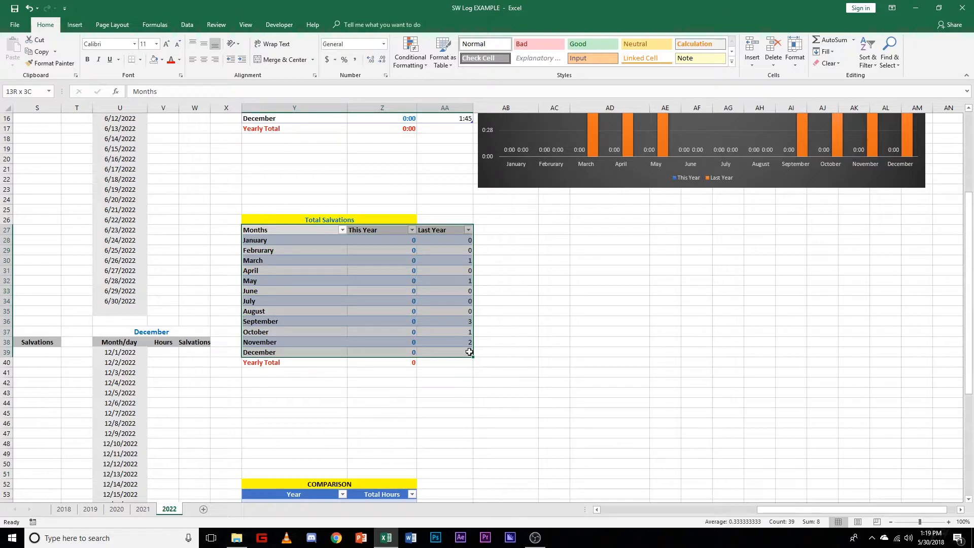
mouse_move(469, 352)
mouse_down()
mouse_move(471, 362)
mouse_move(470, 352)
mouse_up()
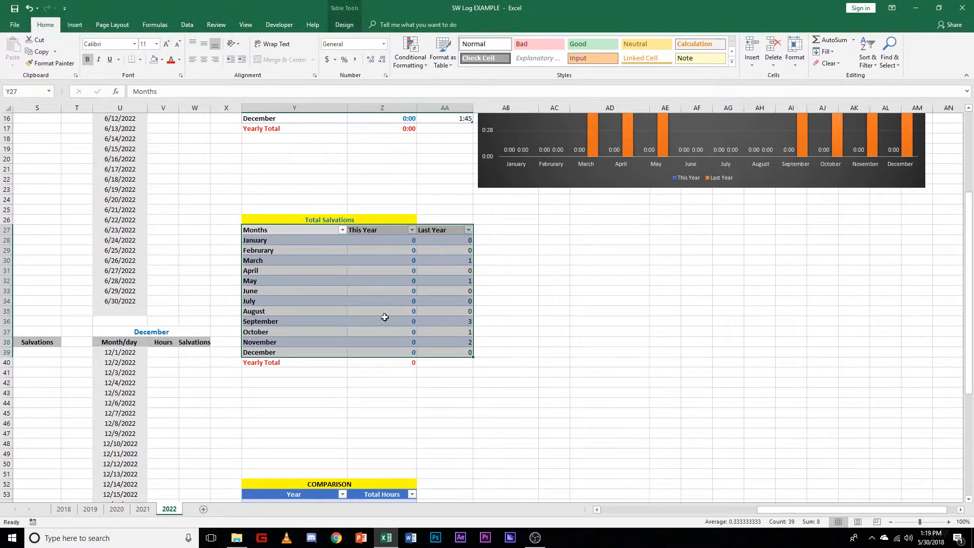
click(74, 24)
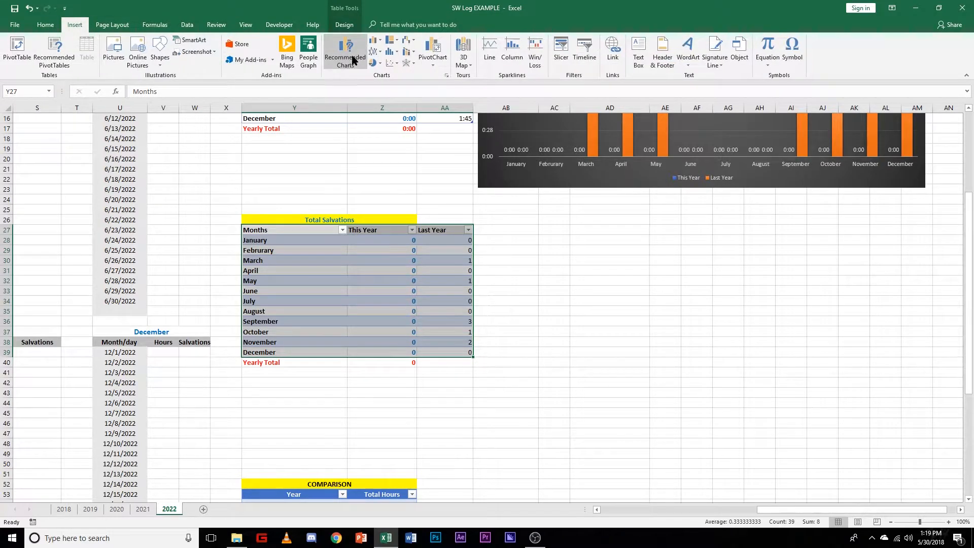
click(379, 42)
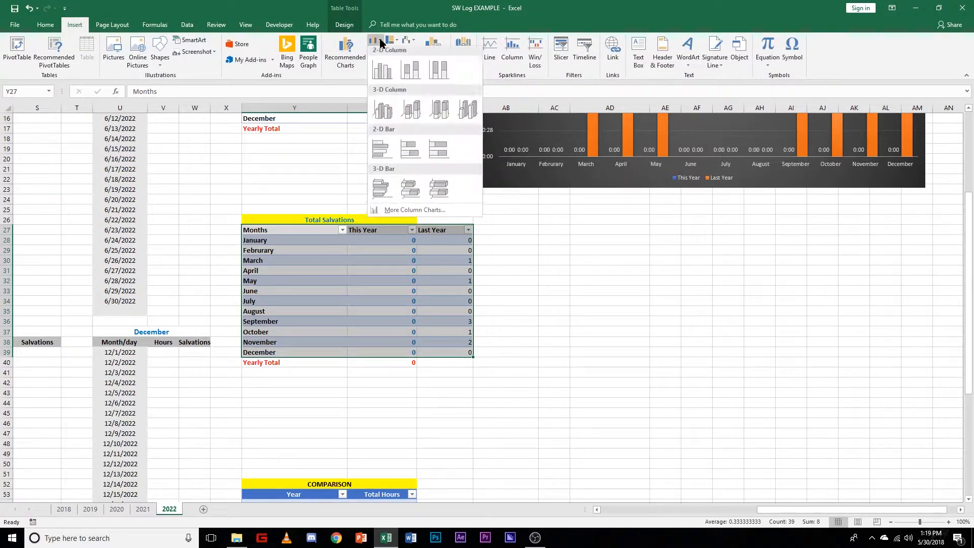
click(384, 75)
Step: Move the new salvations chart below the Total Monthly Hours chart and enlarge it to span columns AB to AM, about rows 24 to 44
mouse_move(570, 259)
mouse_down()
mouse_move(669, 235)
mouse_move(644, 206)
mouse_up()
drag(721, 343, 926, 409)
click(957, 359)
scroll(783, 385, up, 5)
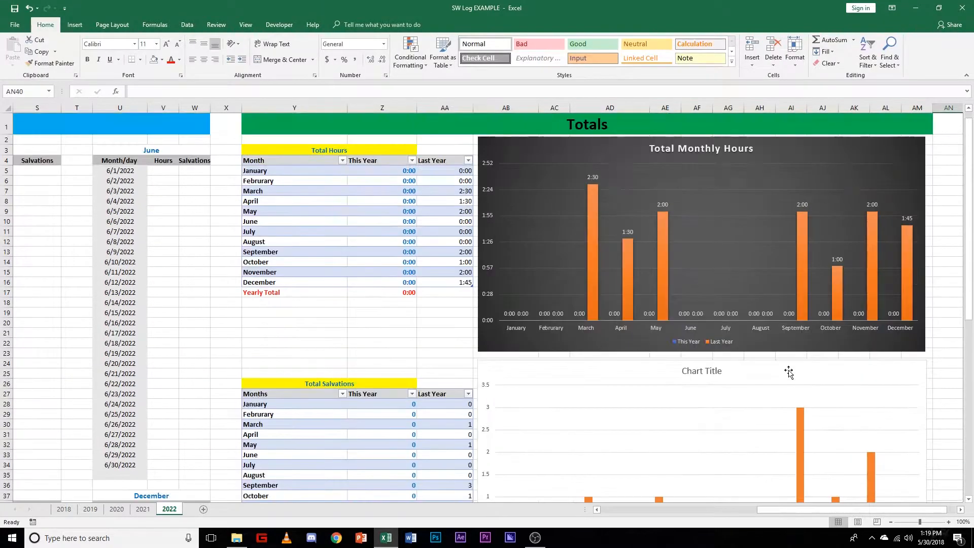
Step: Title the new salvations column chart "Total Monthly Salvations"
click(728, 373)
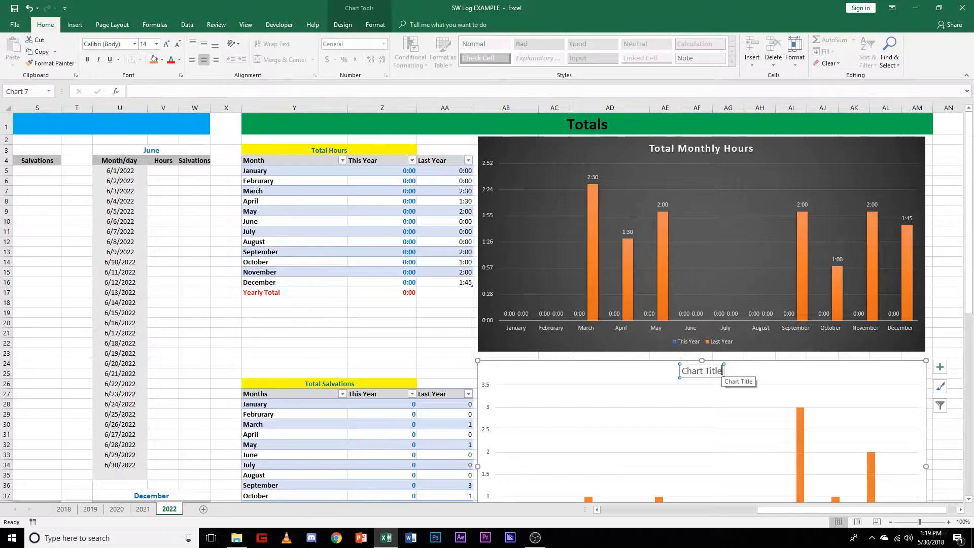
drag(723, 372, 662, 370)
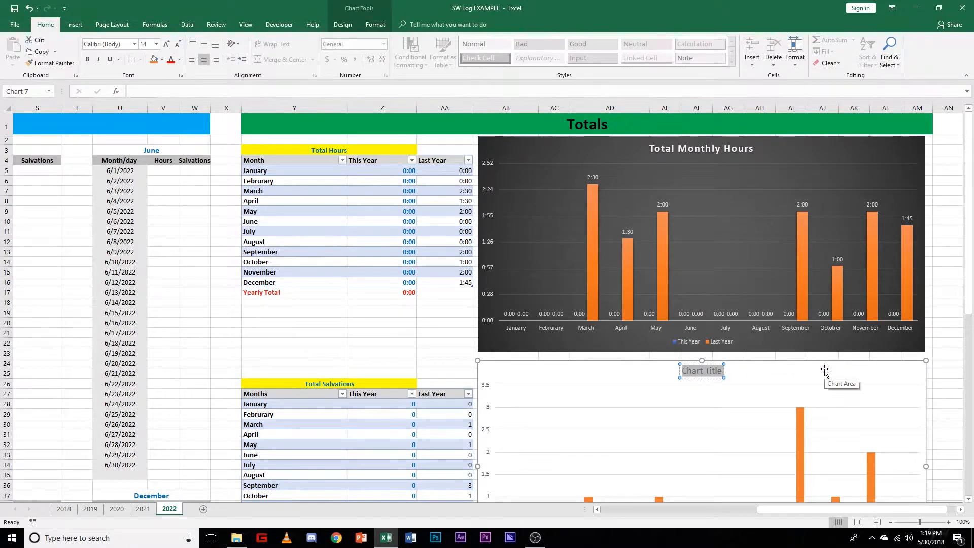
key(Right)
key(BackSpace)
key(BackSpace)
key(BackSpace)
key(BackSpace)
key(BackSpace)
key(BackSpace)
key(BackSpace)
key(BackSpace)
key(BackSpace)
key(BackSpace)
key(BackSpace)
text(Total MOnth)
key(BackSpace)
key(BackSpace)
key(BackSpace)
key(BackSpace)
text(onthly Salvations)
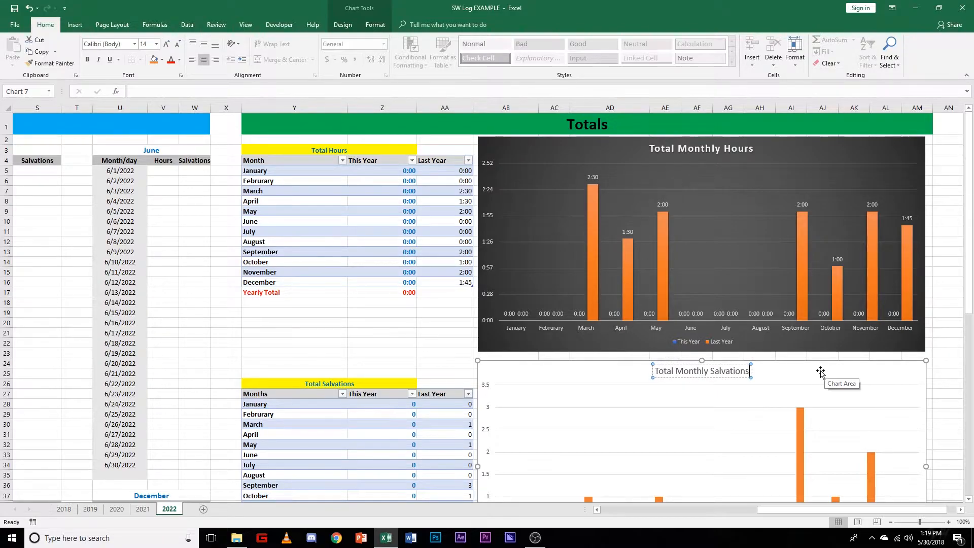
click(946, 373)
Step: Apply the dark gradient chart style to the Total Monthly Salvations chart, matching the Total Monthly Hours chart
scroll(947, 373, down, 2)
scroll(836, 282, down, 1)
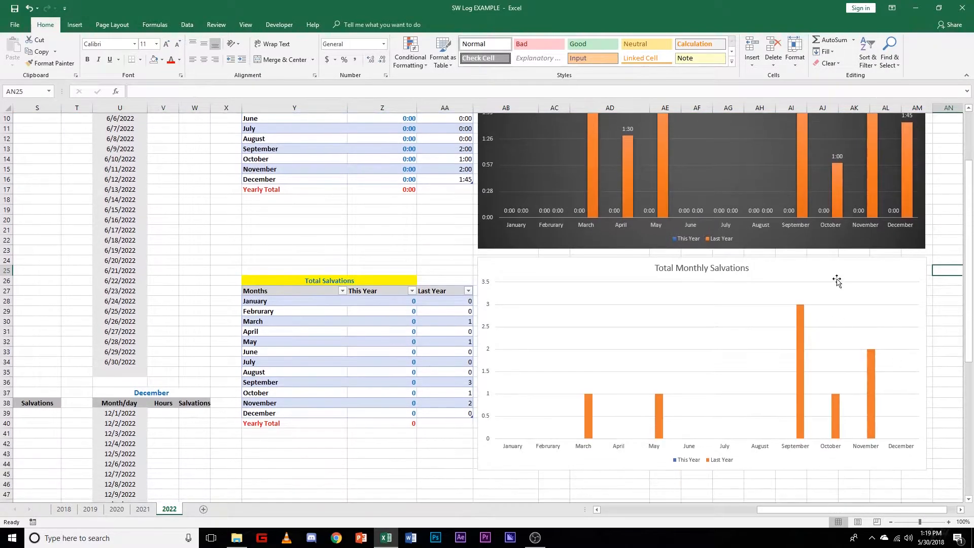
click(836, 283)
click(339, 25)
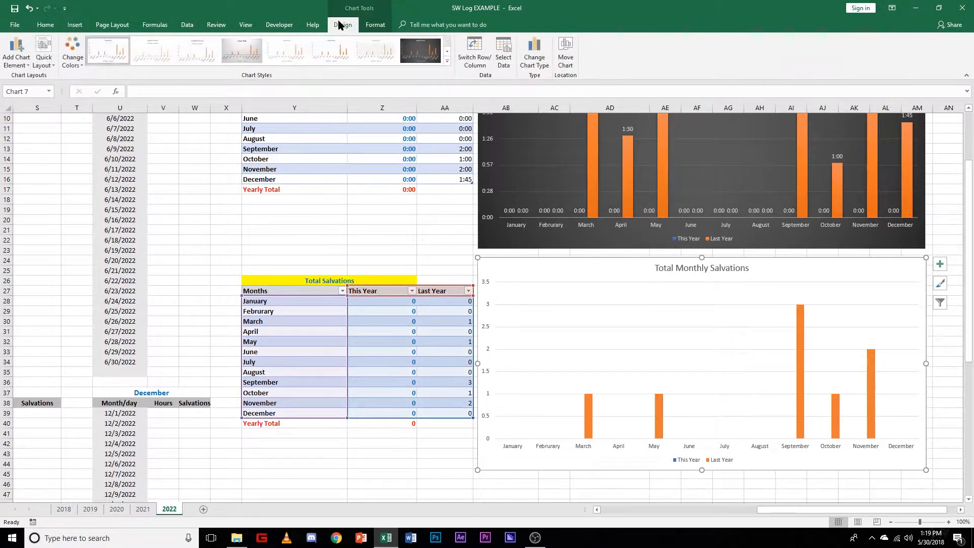
click(420, 50)
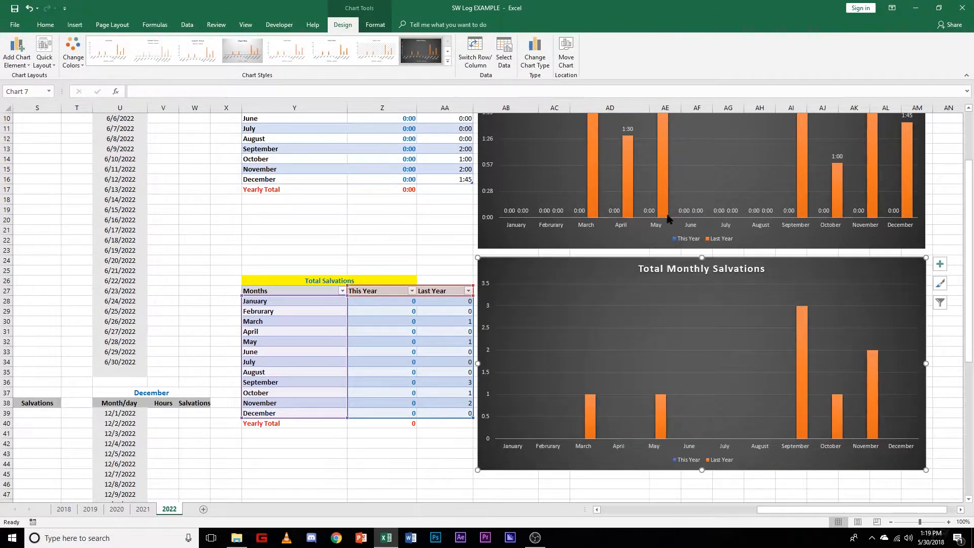
click(950, 240)
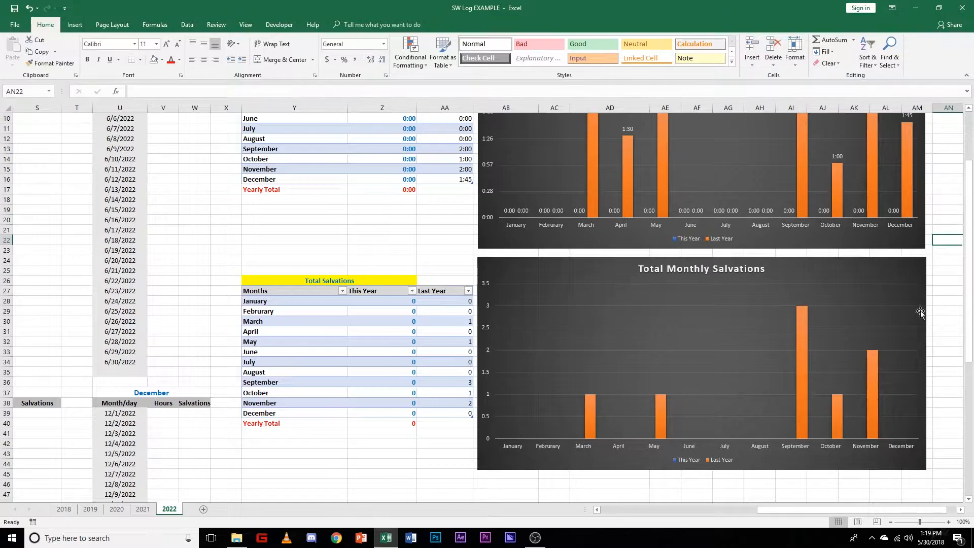
Step: Add data labels at Outside End to the Total Monthly Salvations chart
click(509, 272)
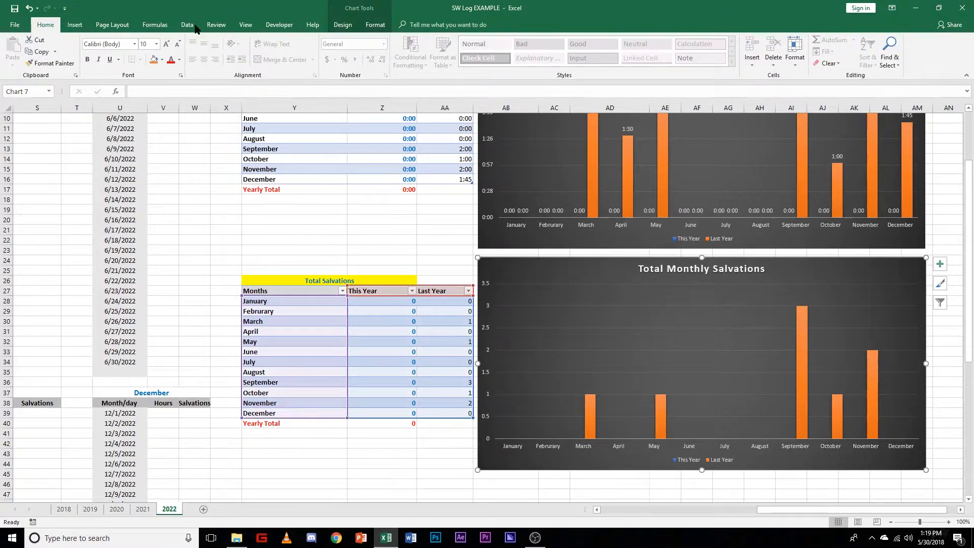
click(342, 26)
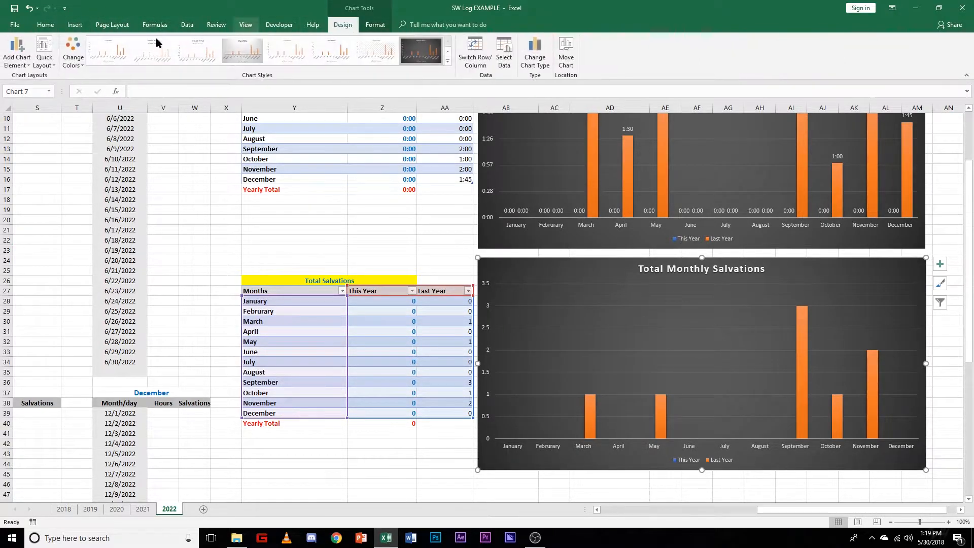
click(19, 55)
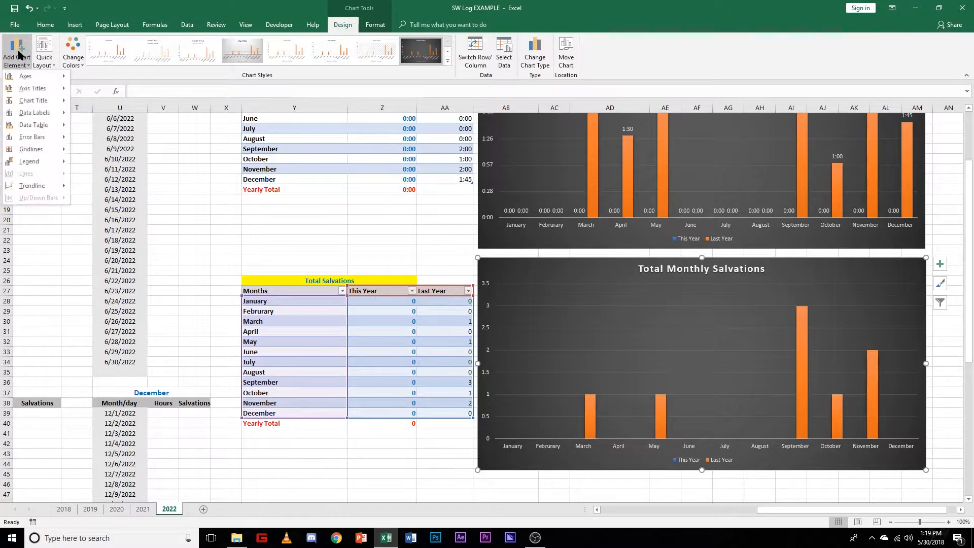
mouse_move(29, 128)
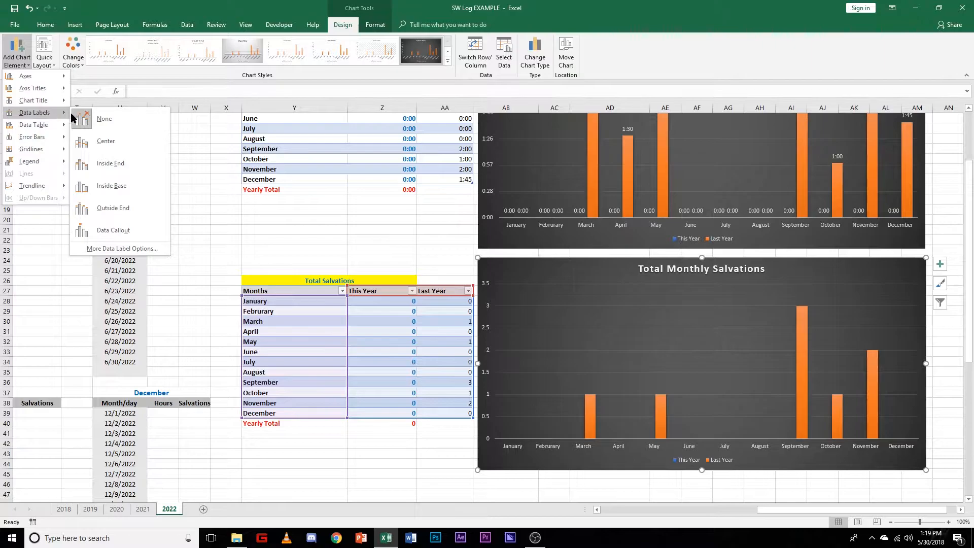
click(121, 209)
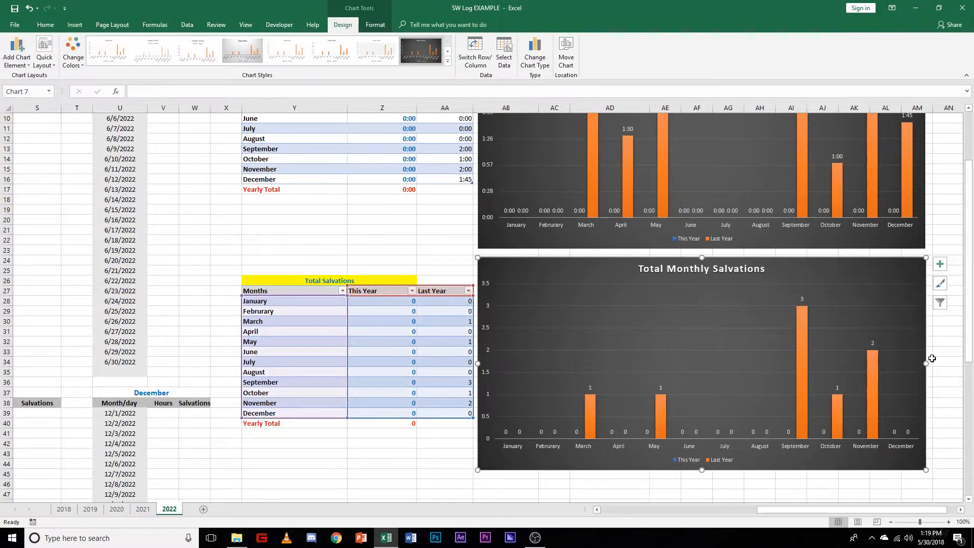
scroll(932, 358, down, 8)
click(630, 309)
Step: Insert a Scatter with Smooth Lines and Markers chart from the COMPARISON table of Year and Total Hours, 2018 to 2022
scroll(609, 315, up, 4)
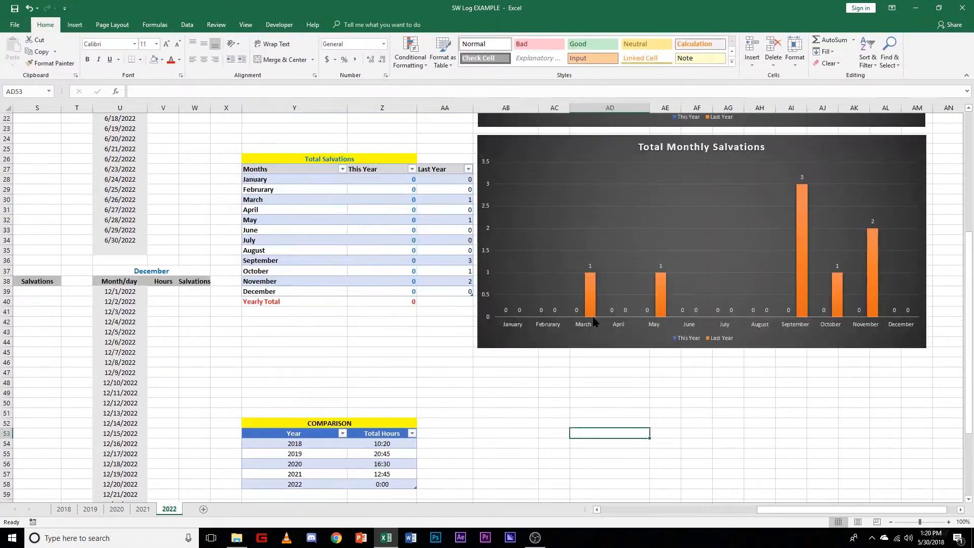
scroll(750, 360, up, 3)
scroll(661, 307, up, 3)
scroll(665, 319, down, 11)
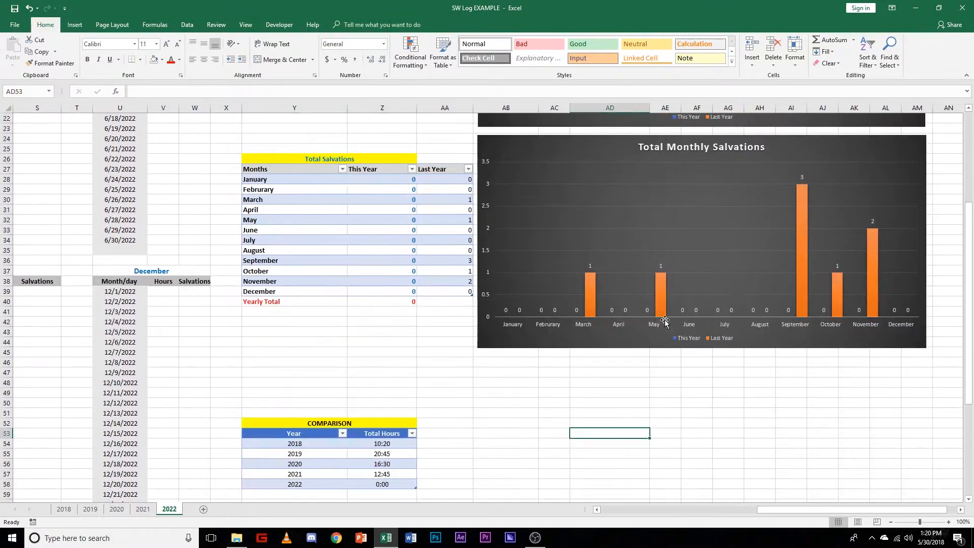
scroll(634, 329, down, 2)
scroll(495, 337, up, 2)
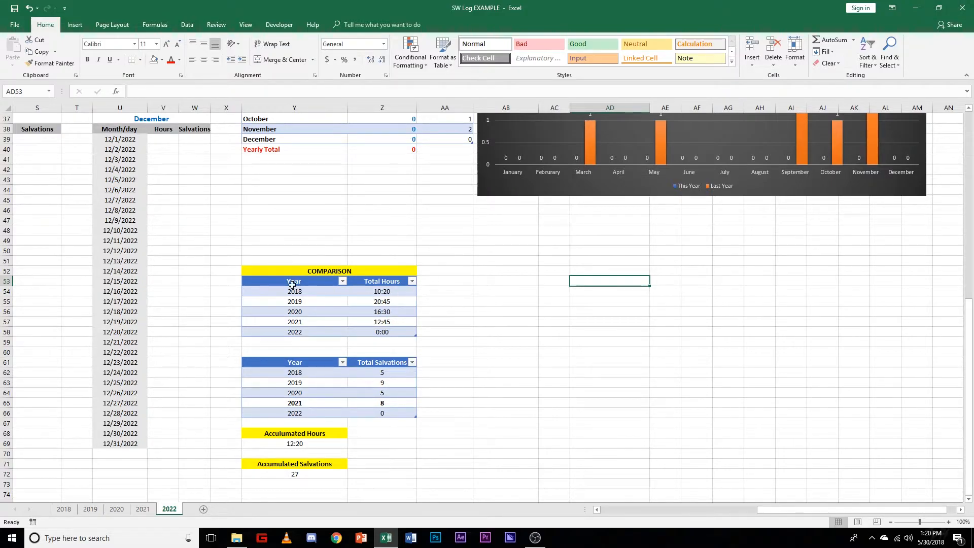
scroll(368, 309, down, 1)
drag(286, 250, 409, 299)
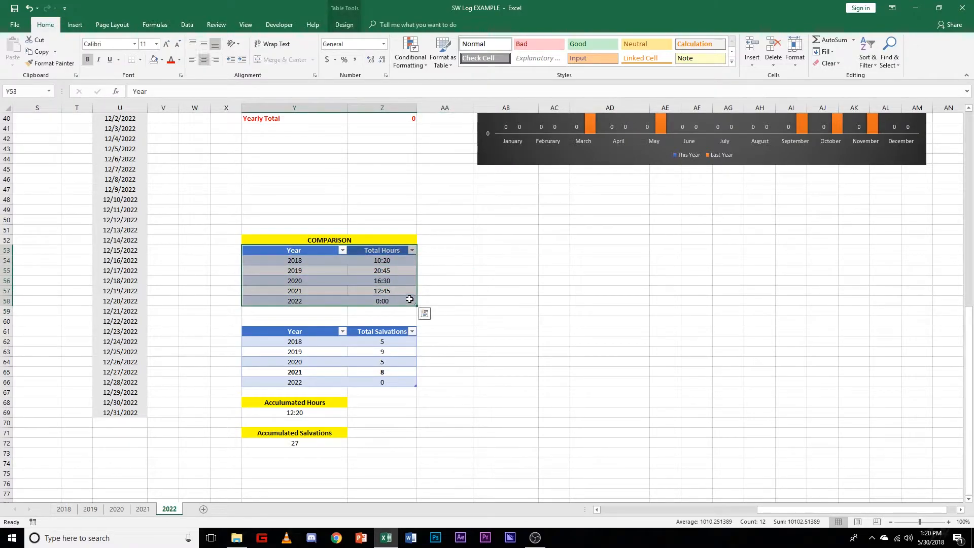
click(75, 25)
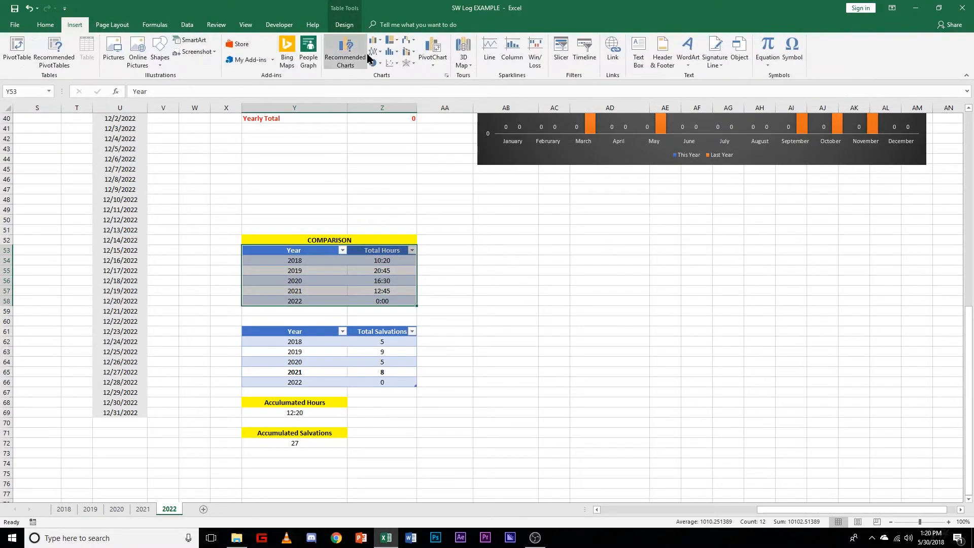
click(398, 63)
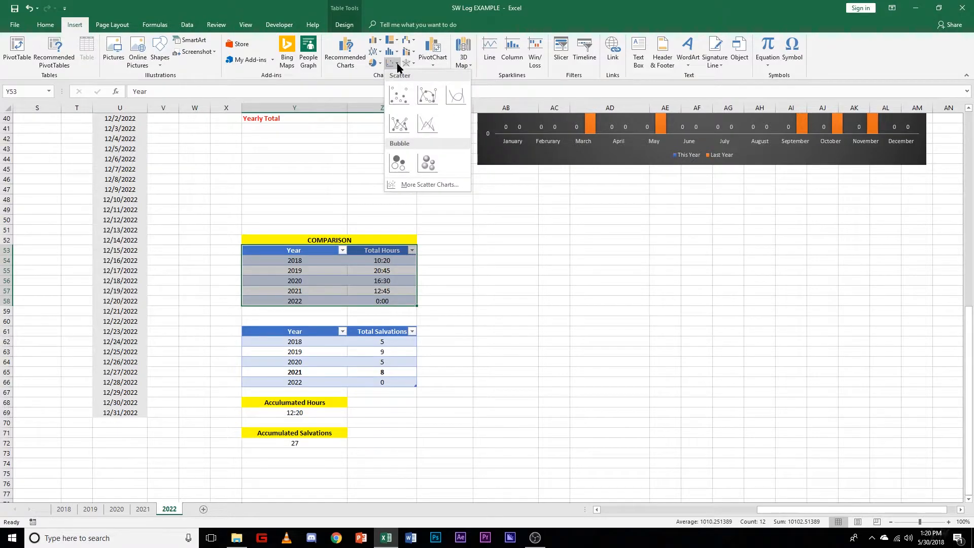
click(432, 101)
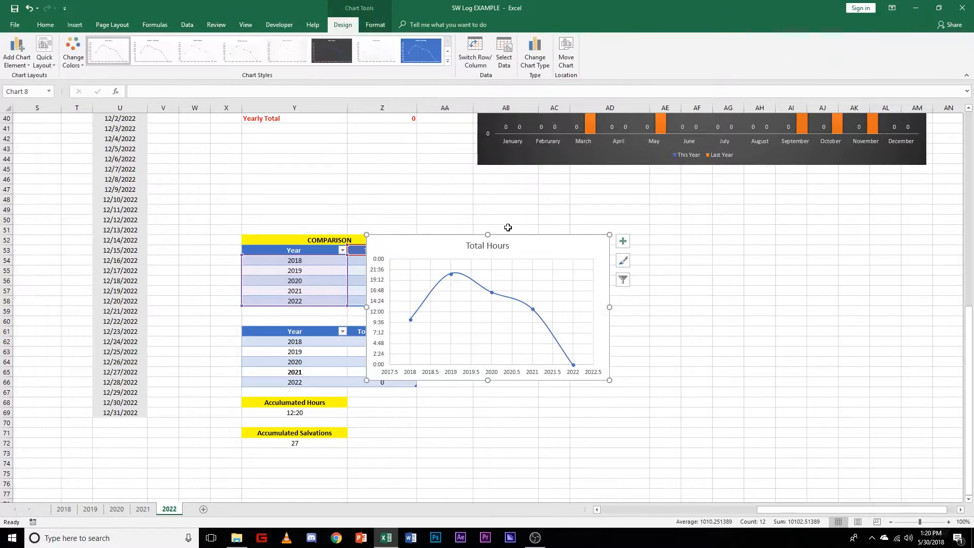
Step: Apply the dark grey style to the Total Hours scatter chart, place it beside the COMPARISON tables and enlarge it to about row 67
click(331, 51)
drag(508, 254, 615, 249)
drag(694, 377, 697, 391)
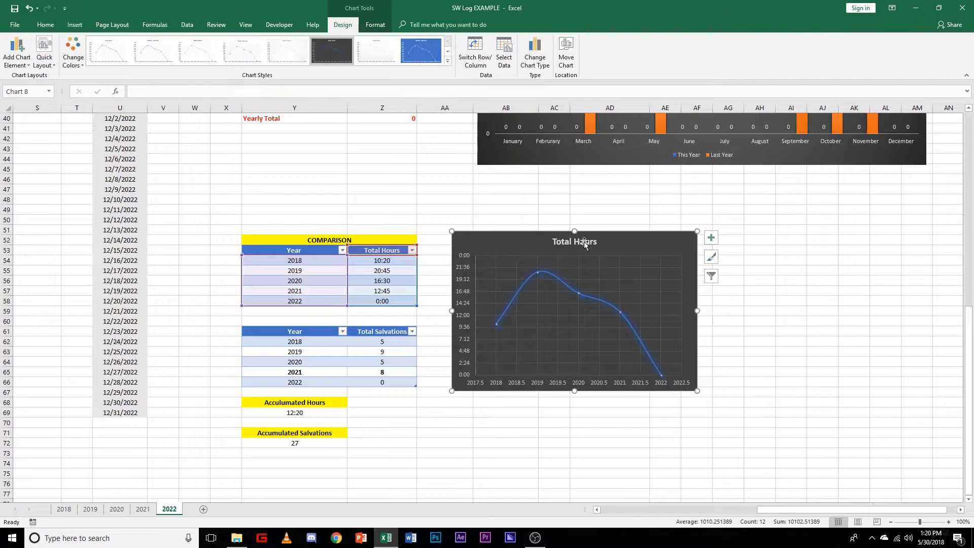
Step: Check the matching yearly chart's title on the 2021 sheet and title the 2022 scatter chart "Total Hours (by year)"
click(143, 509)
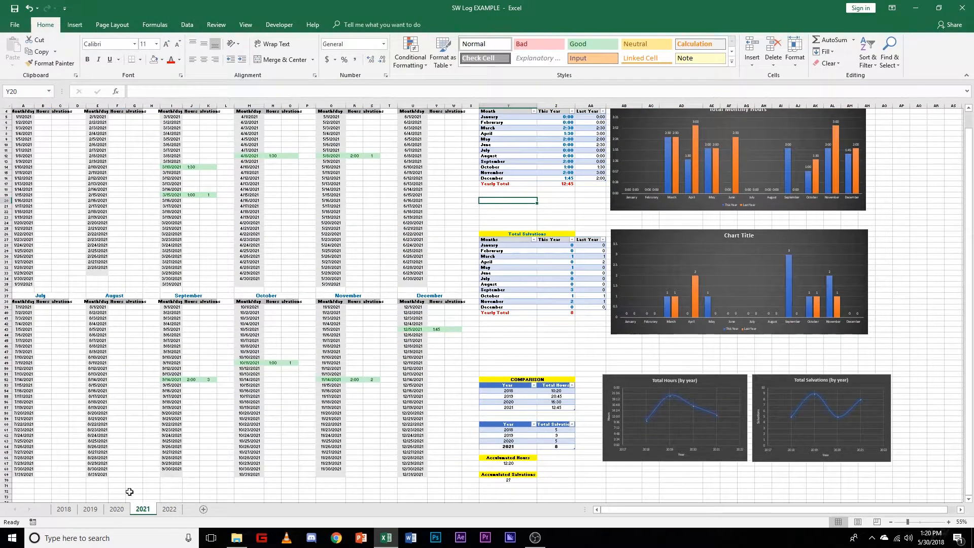
click(169, 509)
double_click(597, 243)
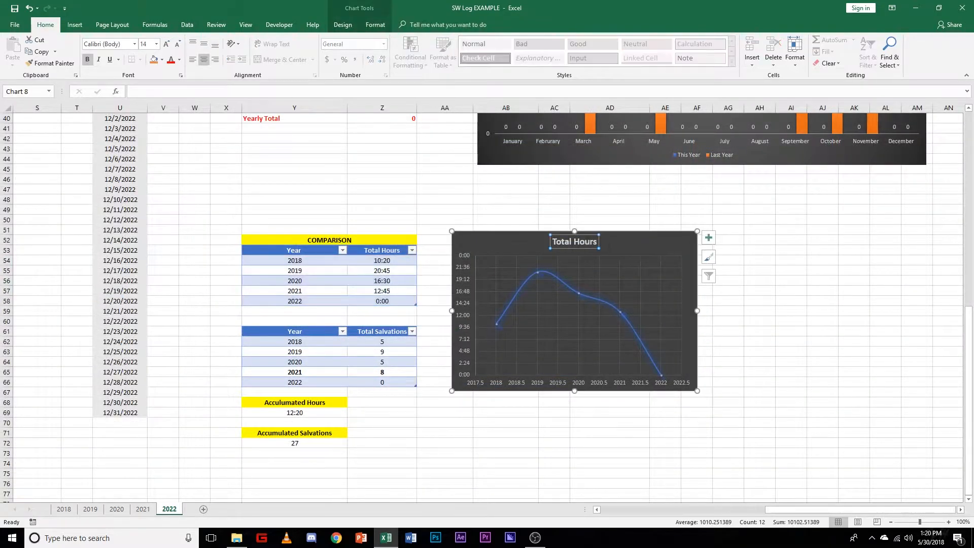
double_click(586, 242)
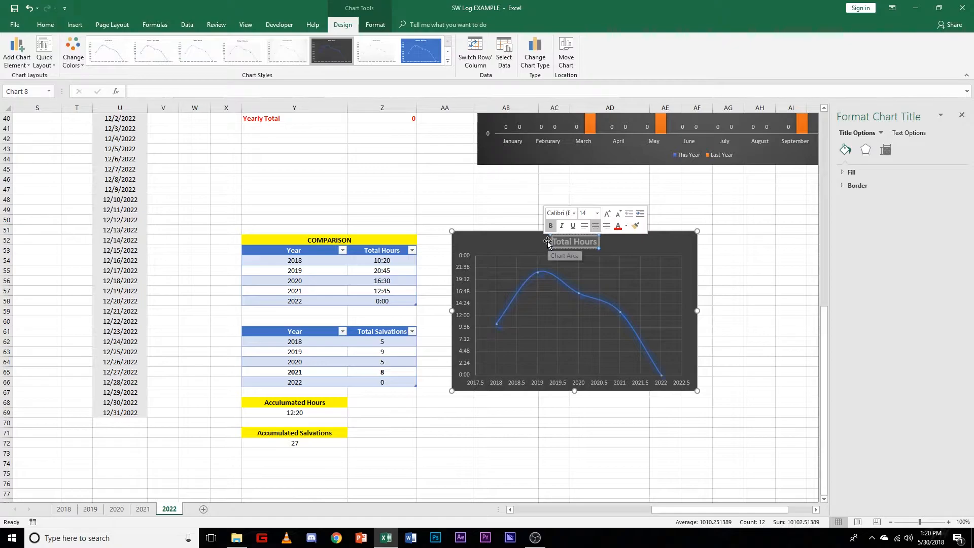
key(BackSpace)
text(Hours (by)
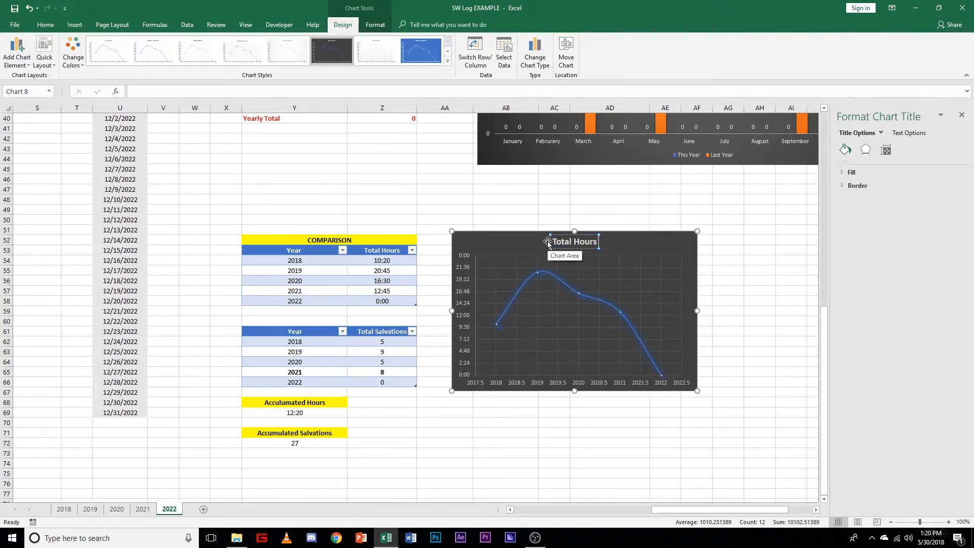
text( Year)
key(BackSpace)
key(BackSpace)
key(BackSpace)
key(BackSpace)
text(Year))
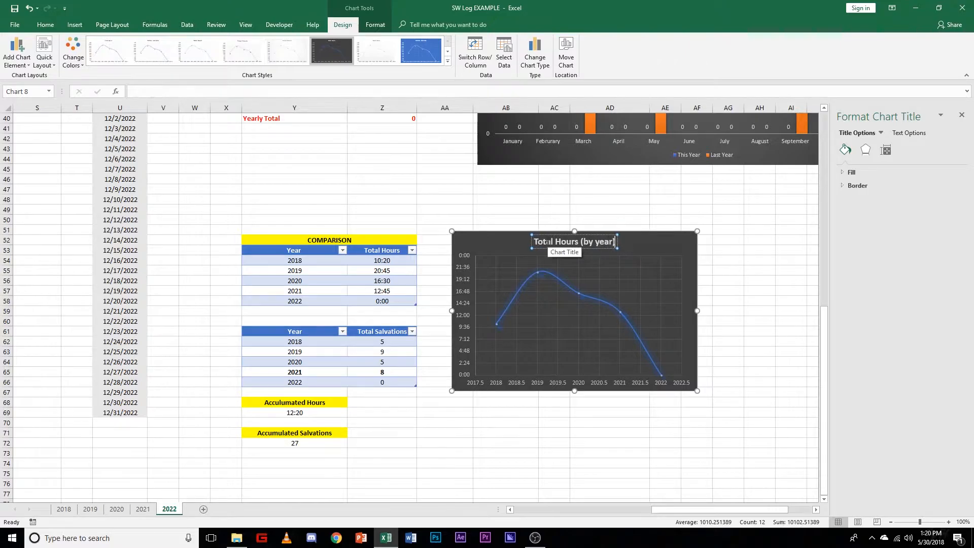
scroll(739, 244, up, 13)
click(961, 115)
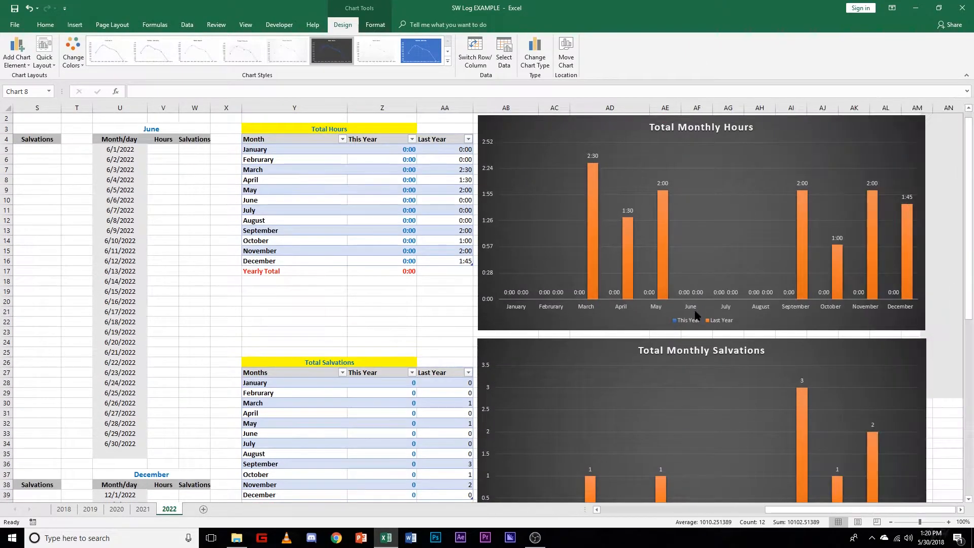
scroll(691, 319, down, 11)
click(743, 365)
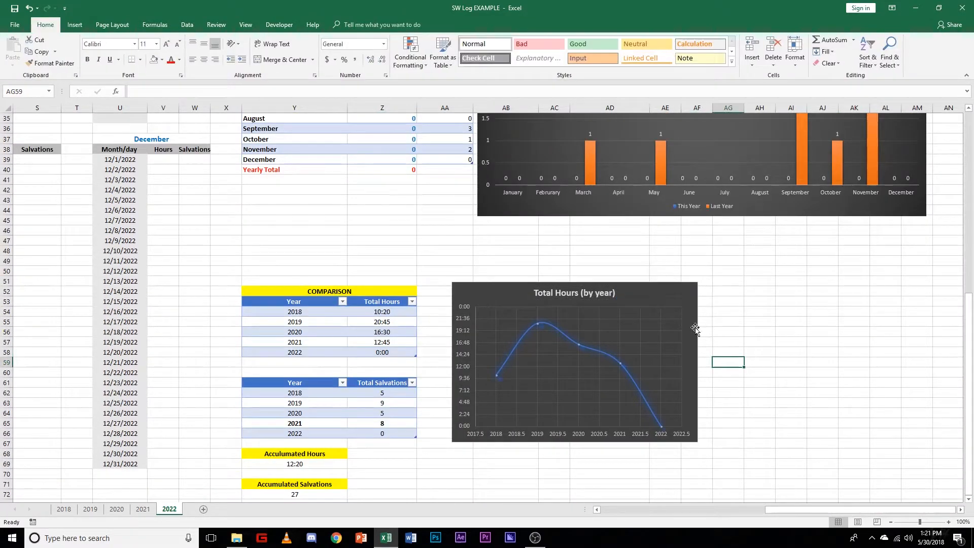
Step: Add primary horizontal and primary vertical axis titles to the Total Hours (by year) chart
click(663, 304)
scroll(735, 406, down, 2)
mouse_move(550, 293)
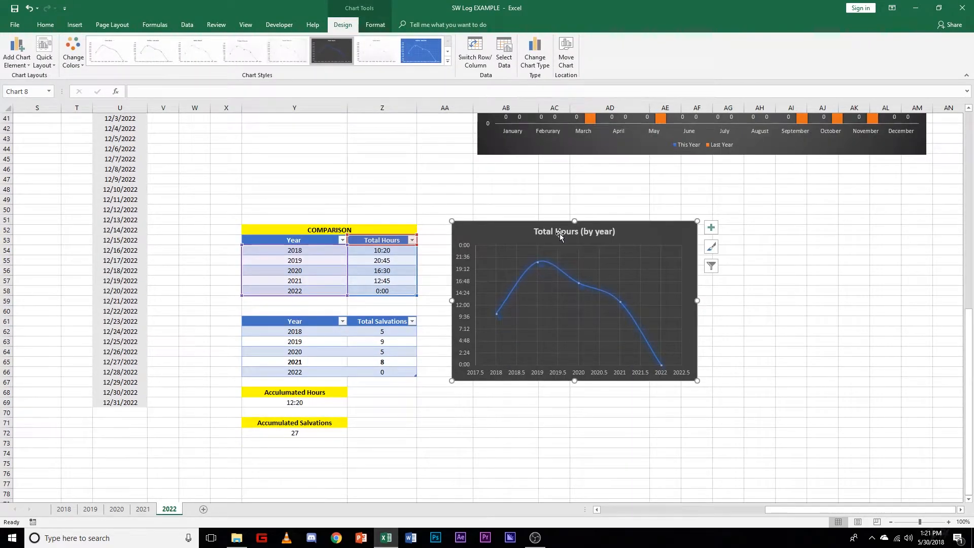
click(13, 50)
mouse_move(33, 114)
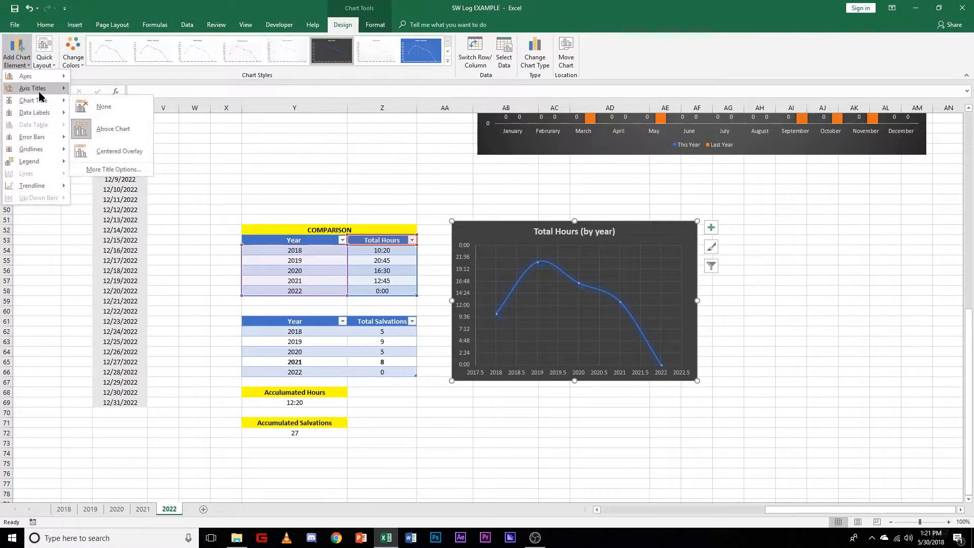
mouse_move(40, 97)
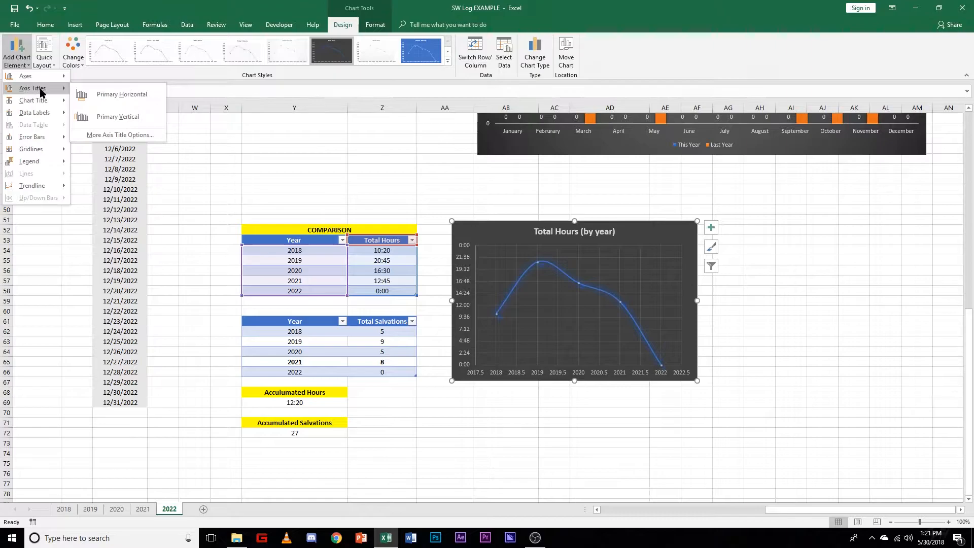
click(113, 96)
click(17, 57)
mouse_move(29, 94)
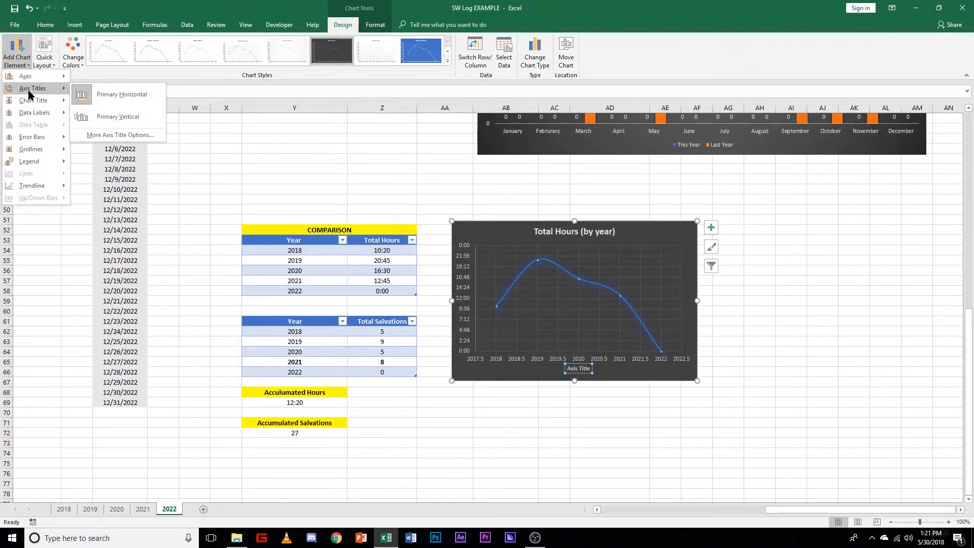
click(116, 116)
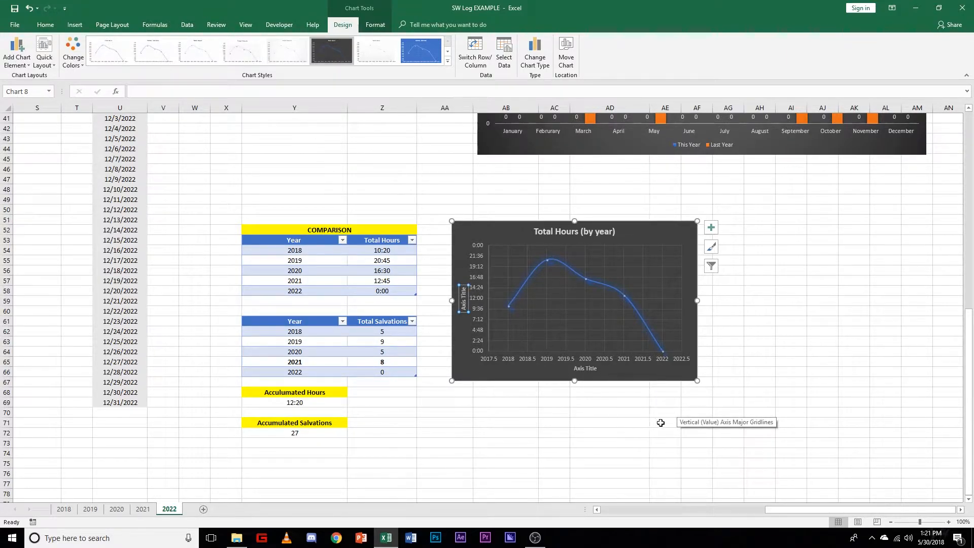
Step: Set the horizontal axis title of the Total Hours (by year) chart to "Year"
scroll(612, 424, up, 2)
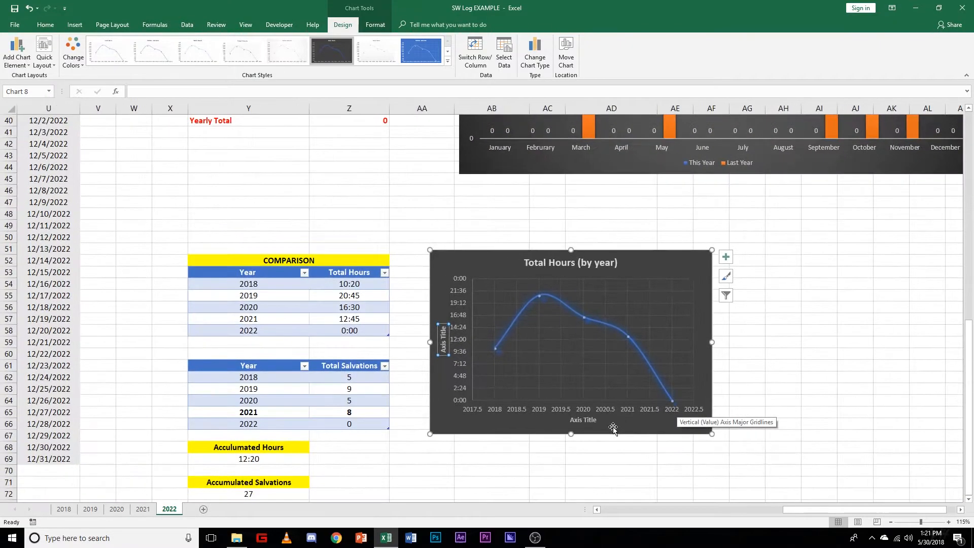
click(589, 401)
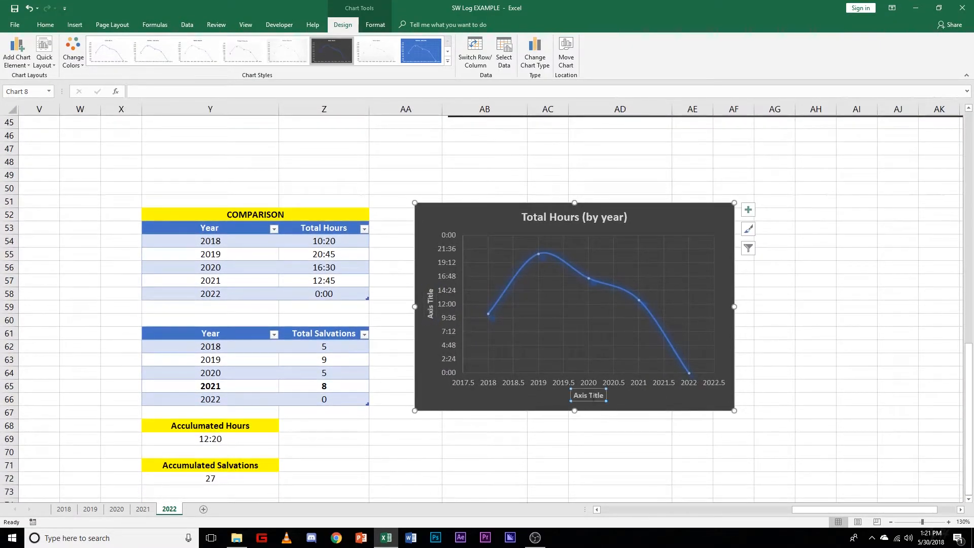
drag(602, 396, 574, 395)
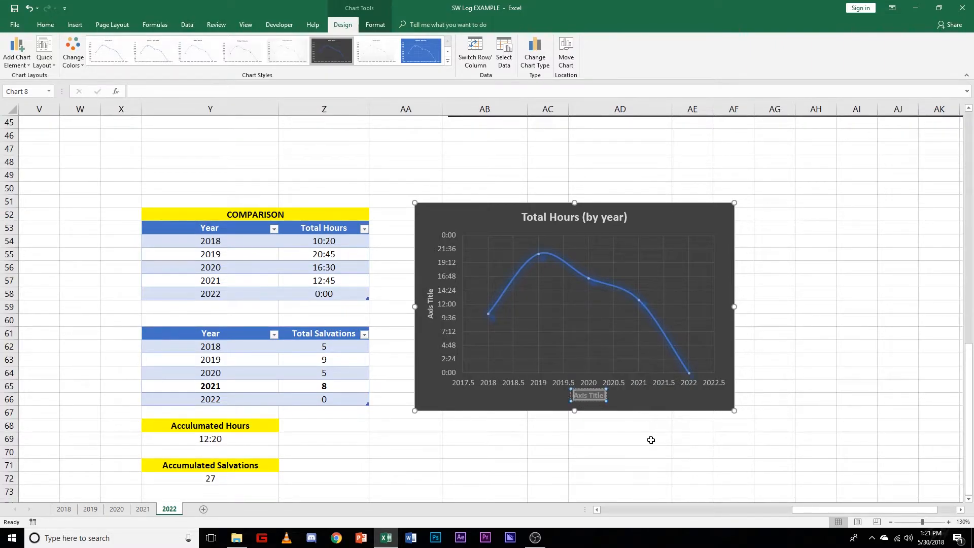
text(Year)
click(639, 450)
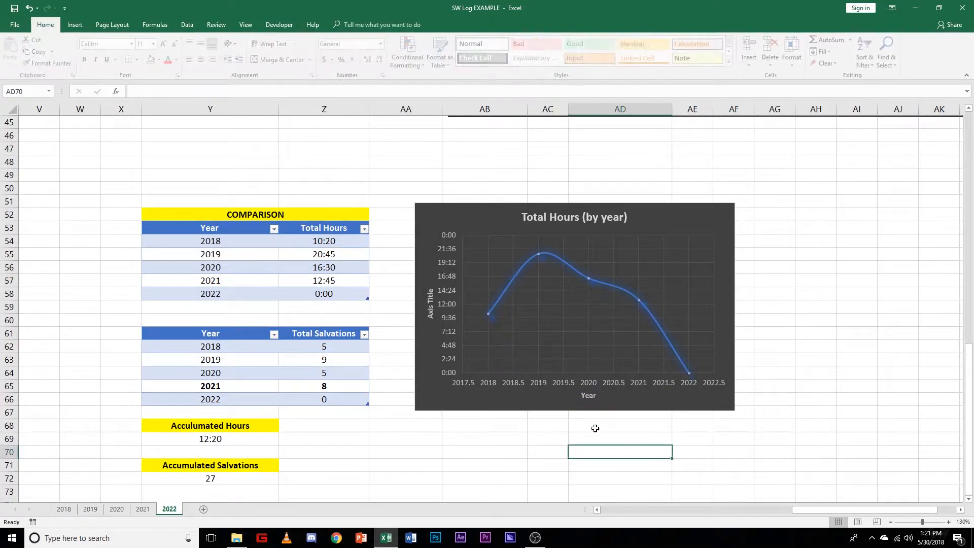
Step: Set the vertical axis title of the Total Hours (by year) chart to "Hours"
click(429, 306)
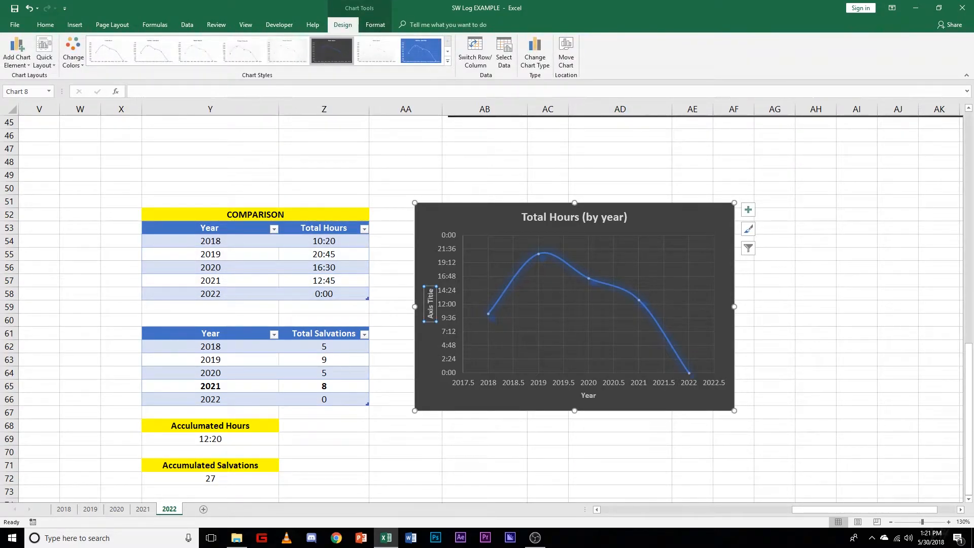
triple_click(430, 309)
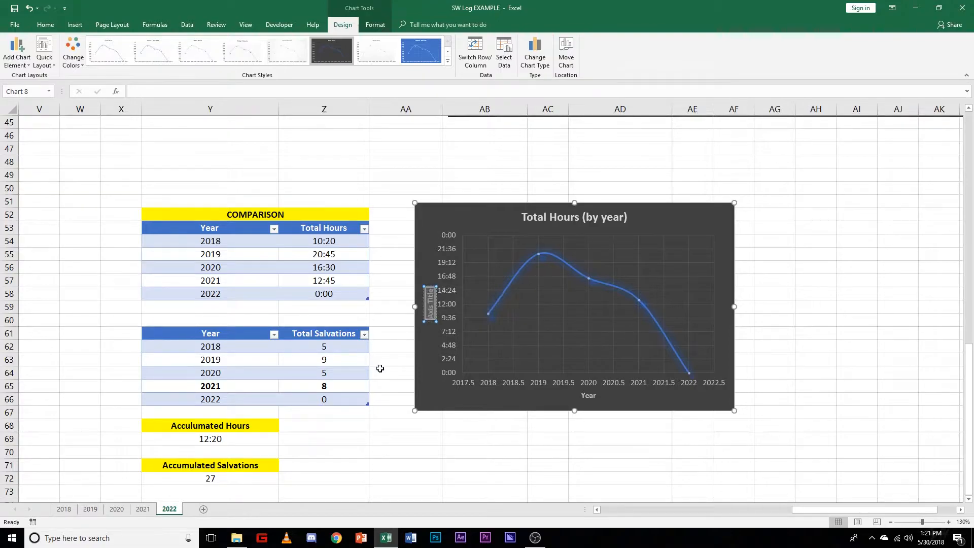
text(Hours)
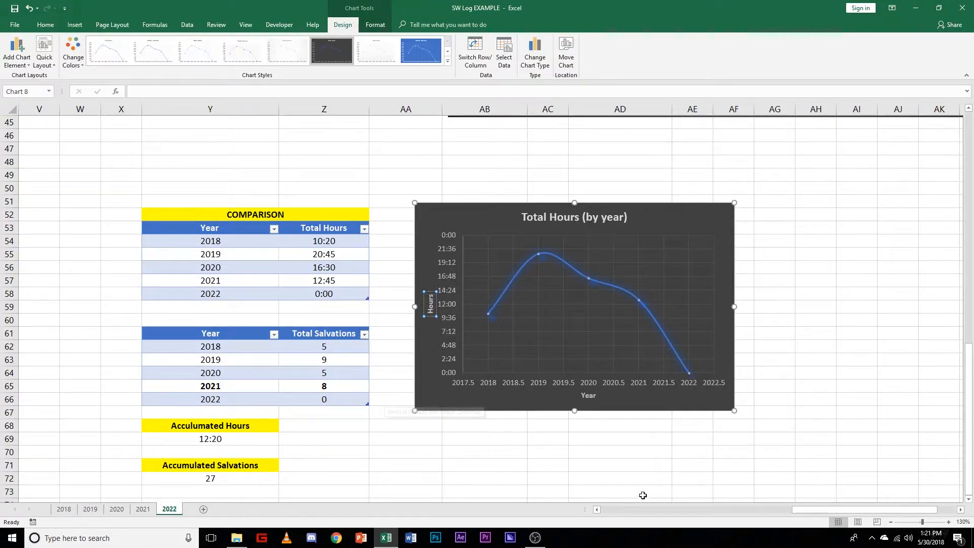
click(635, 464)
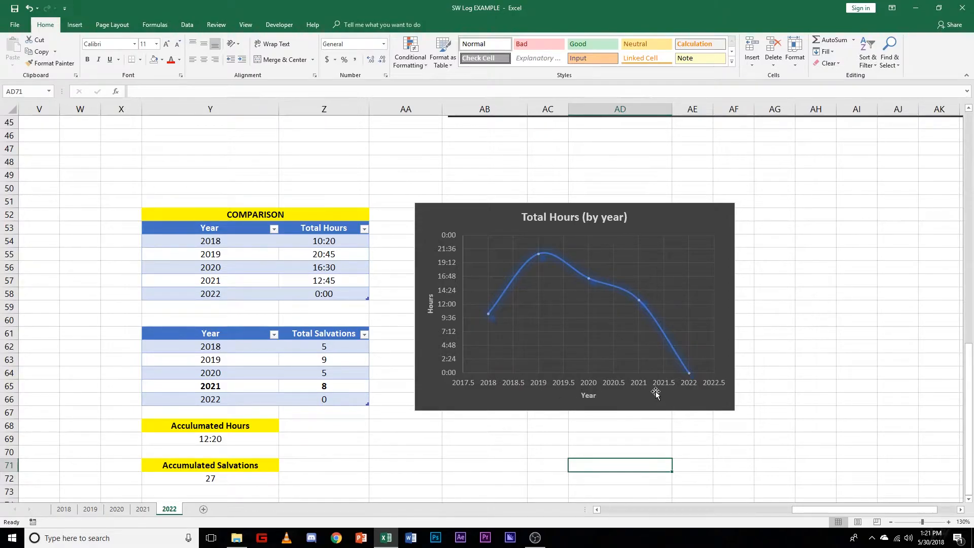
Step: Format the horizontal axis of the Total Hours (by year) chart with a major unit of 1.0
key(Up)
key(Up)
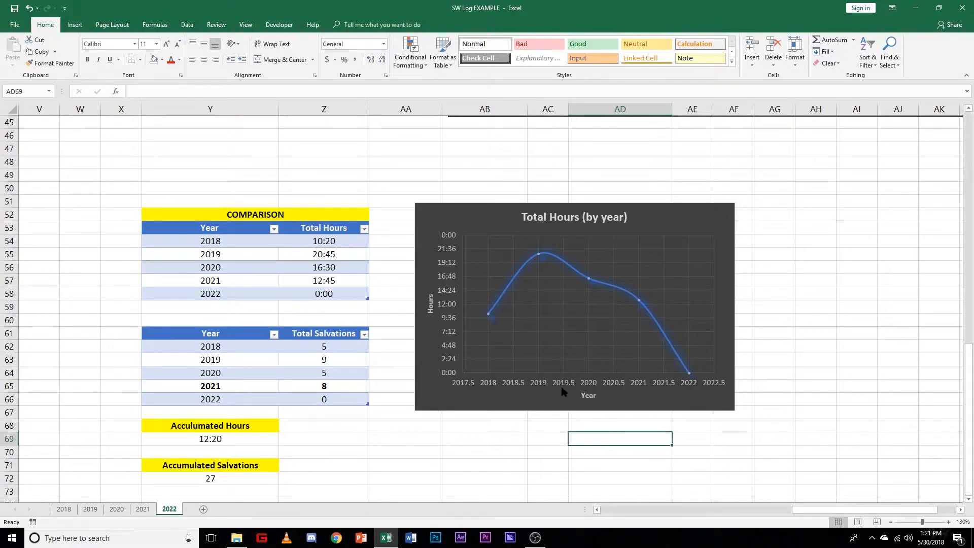
click(562, 389)
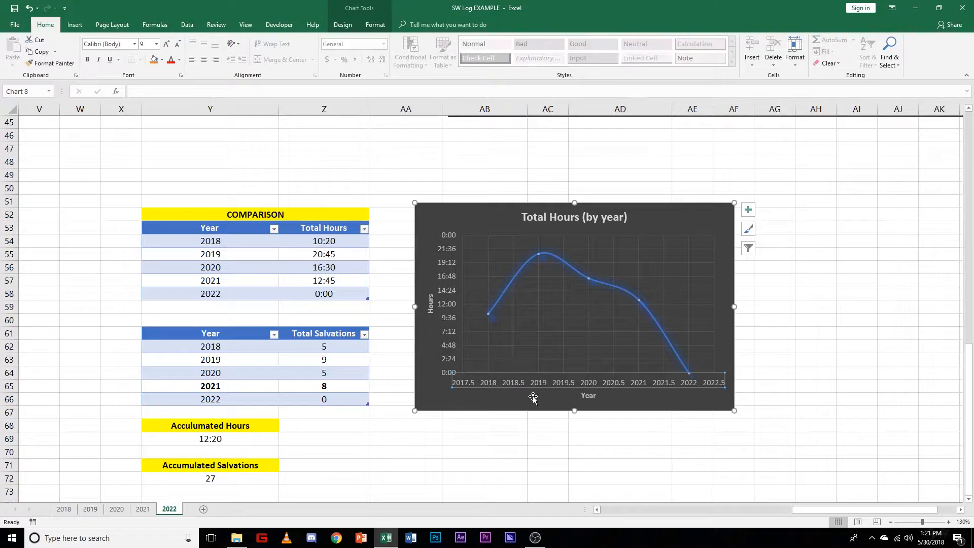
key(Escape)
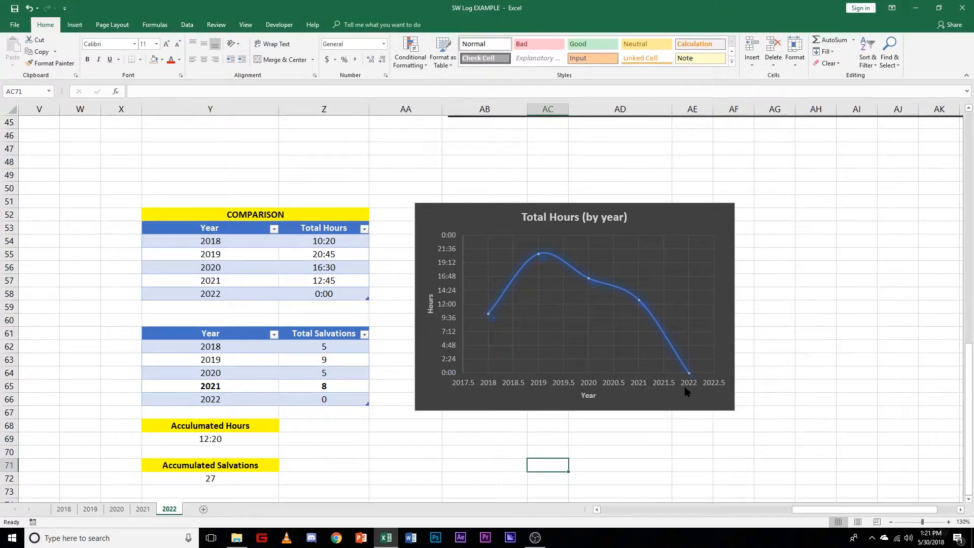
click(485, 385)
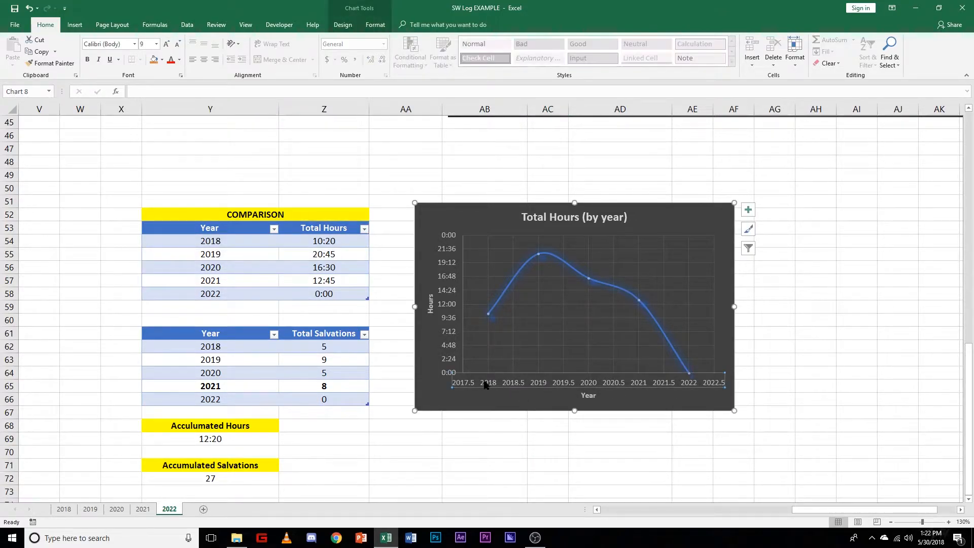
right_click(630, 384)
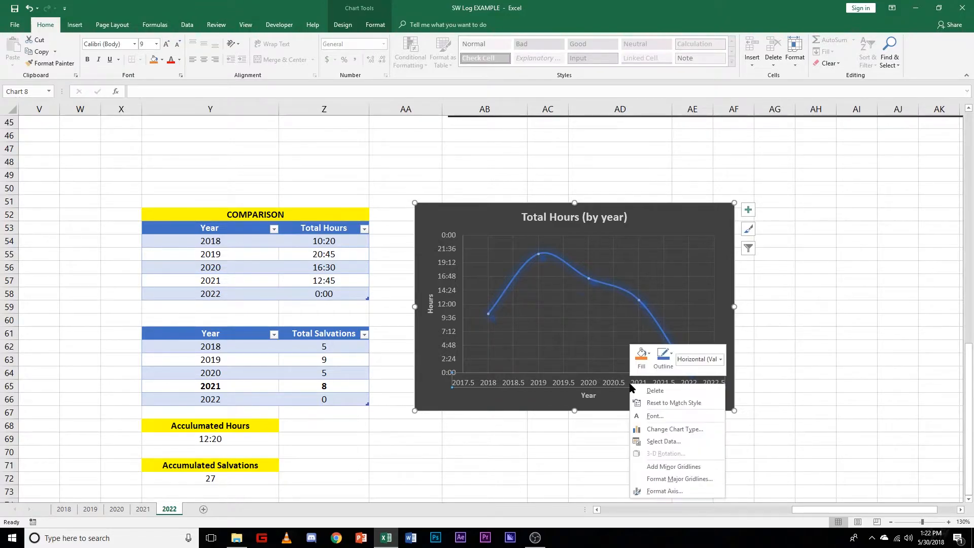
click(690, 492)
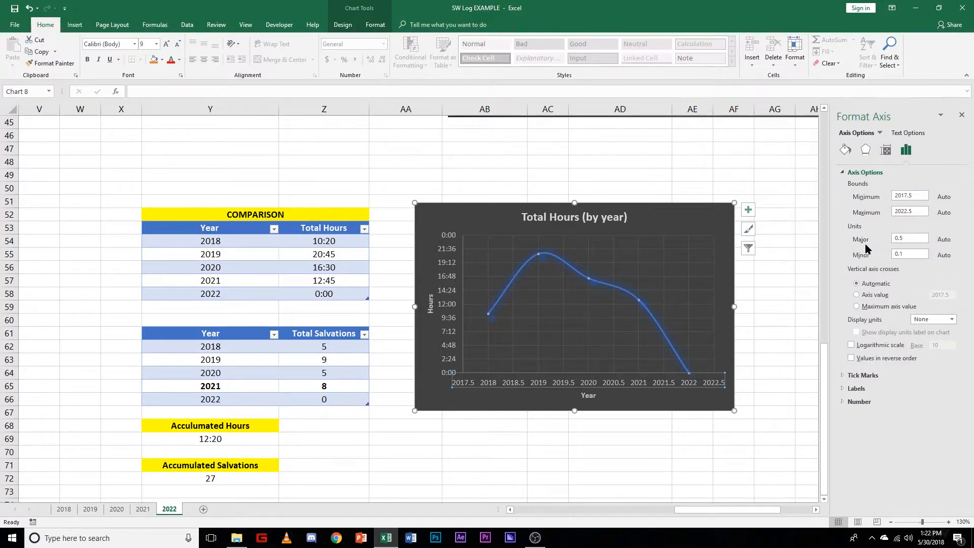
double_click(902, 240)
text(1.0)
key(Return)
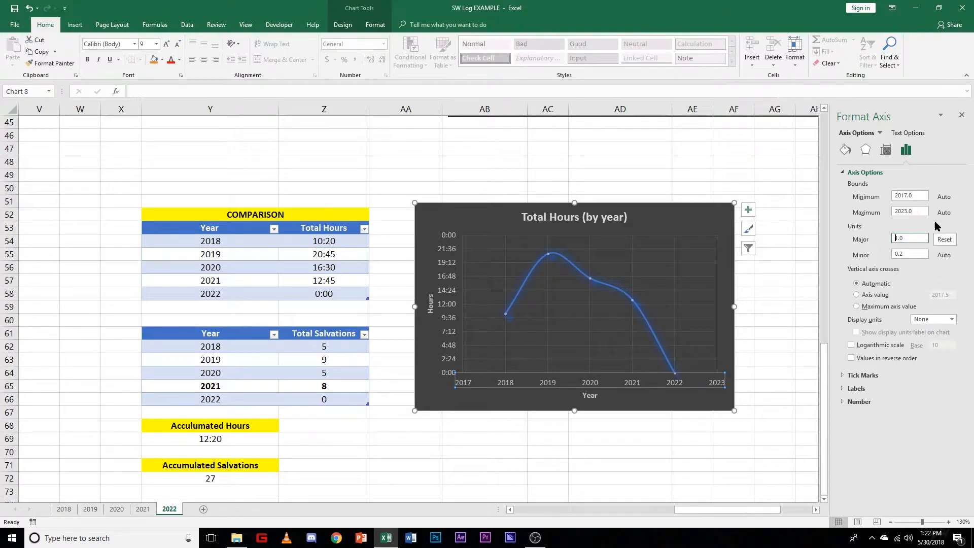
click(959, 113)
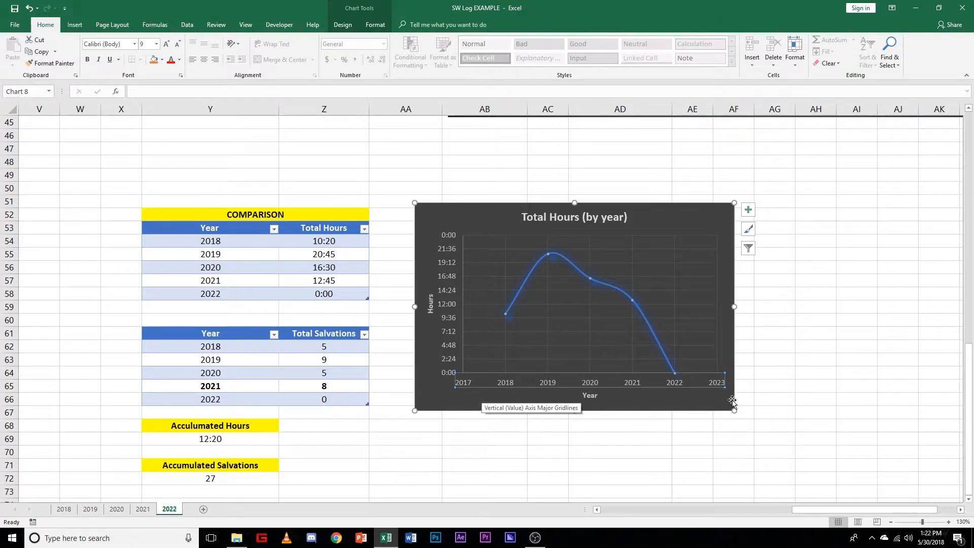
click(641, 463)
Step: Insert a Scatter with Smooth Lines and Markers chart from the comparison table of Year and Total Salvations, 2018 to 2022
drag(855, 509, 916, 509)
scroll(738, 396, down, 1)
scroll(737, 391, down, 1)
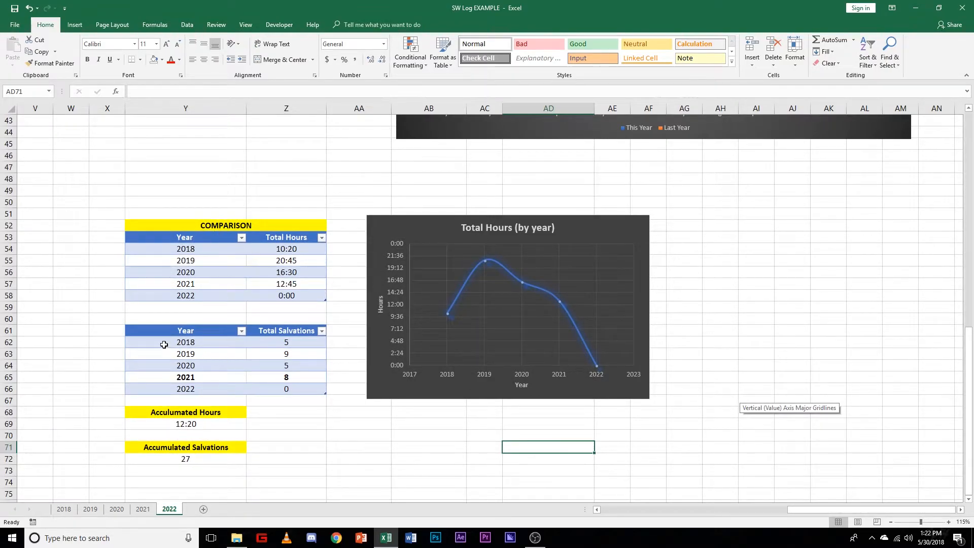
drag(186, 330, 294, 387)
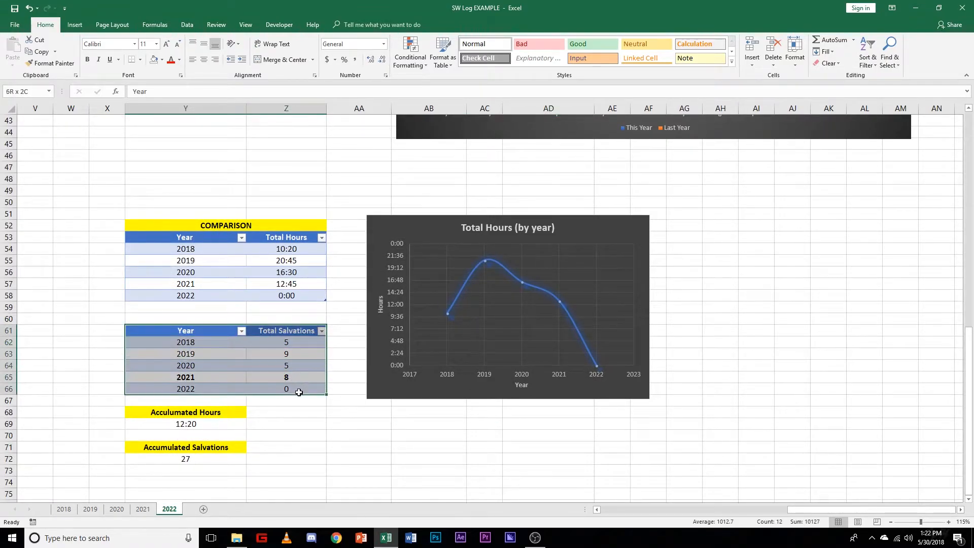
click(72, 25)
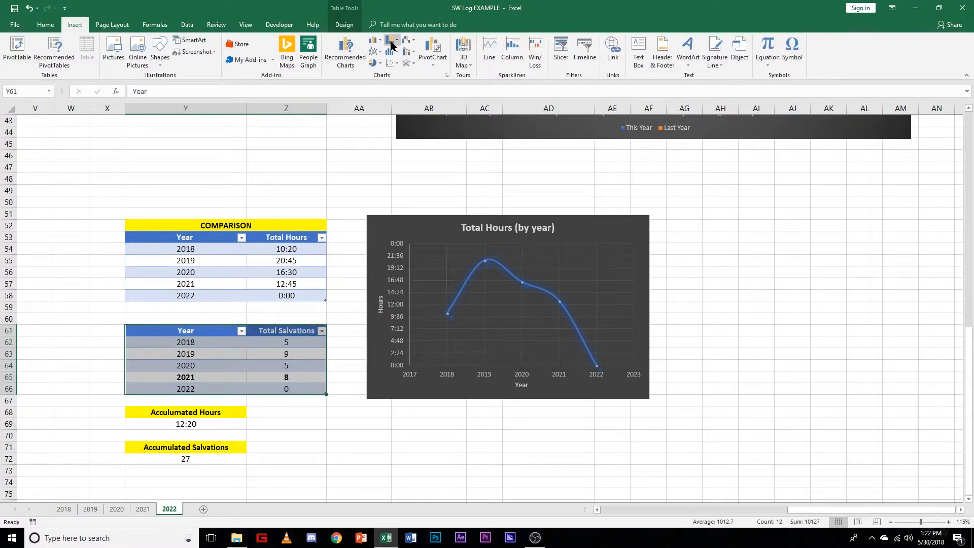
click(396, 65)
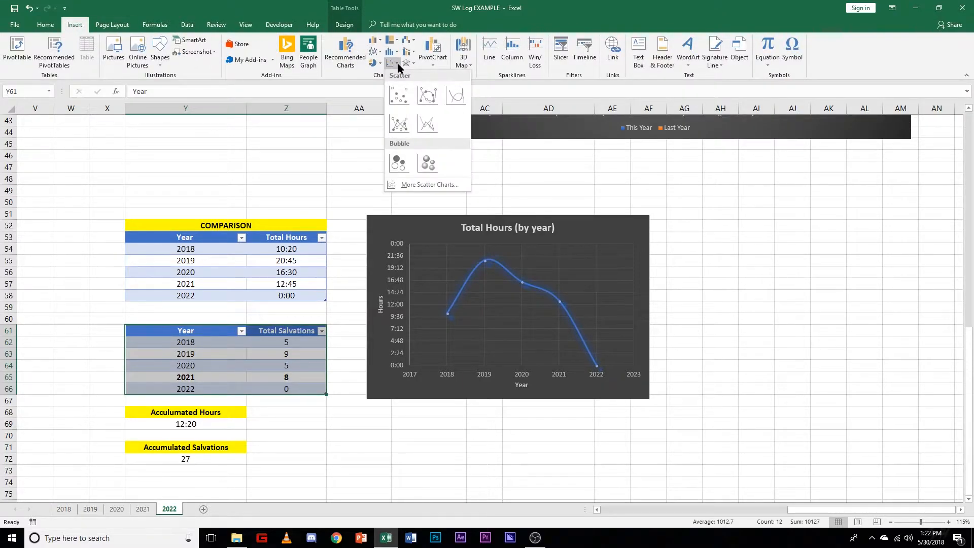
click(428, 95)
Step: Apply the dark grey style to the Total Salvations scatter chart, and place and size it level beside the Total Hours (by year) chart
drag(562, 234, 877, 223)
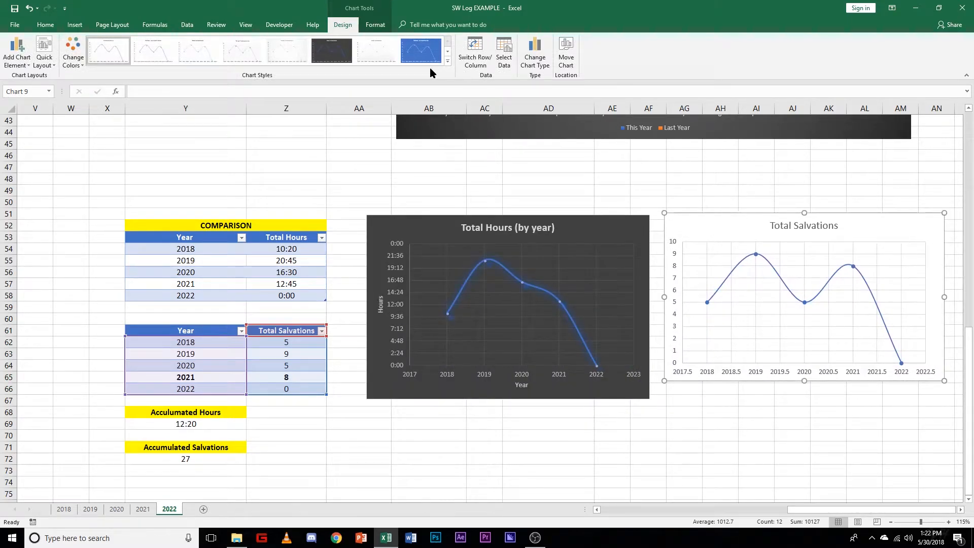
click(333, 48)
drag(805, 381, 805, 404)
ctrl+scroll(808, 441, down, 1)
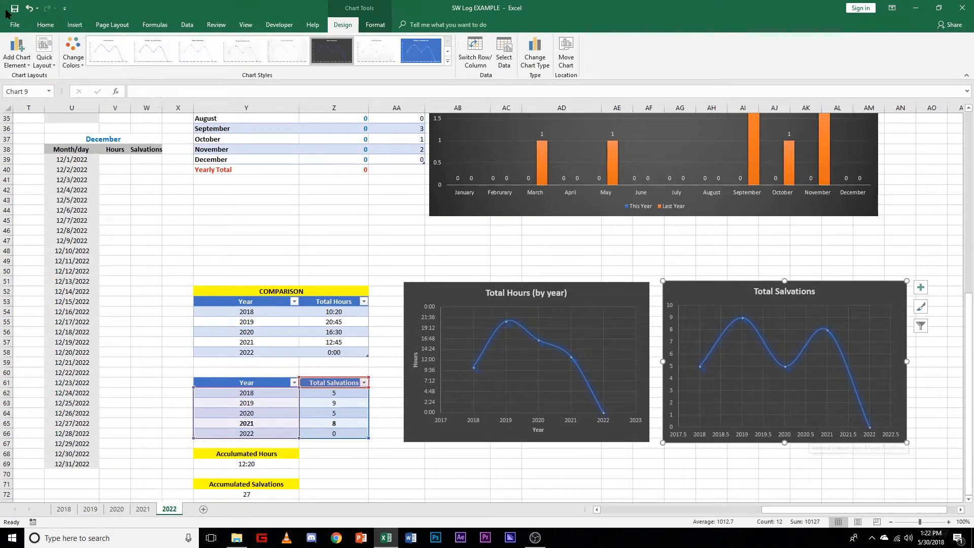
scroll(601, 269, up, 6)
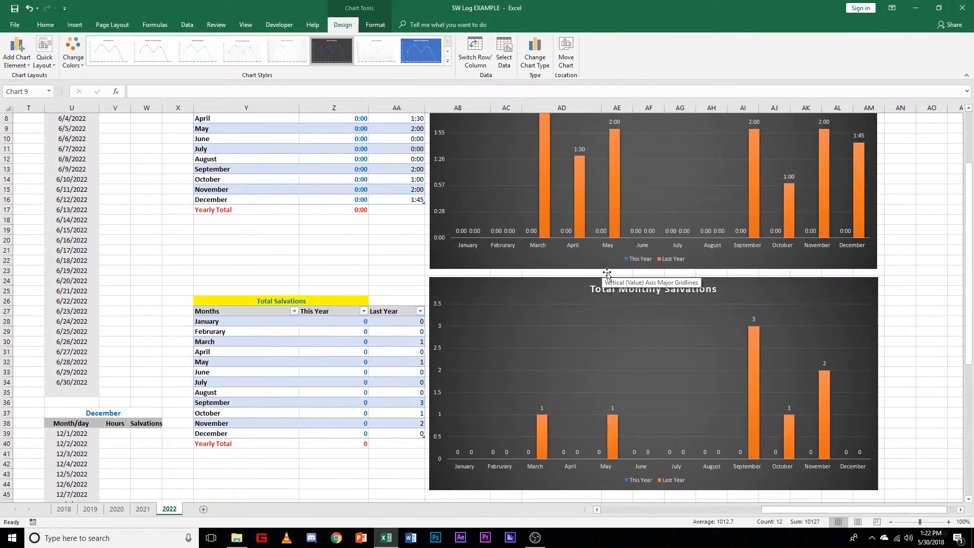
scroll(546, 325, down, 5)
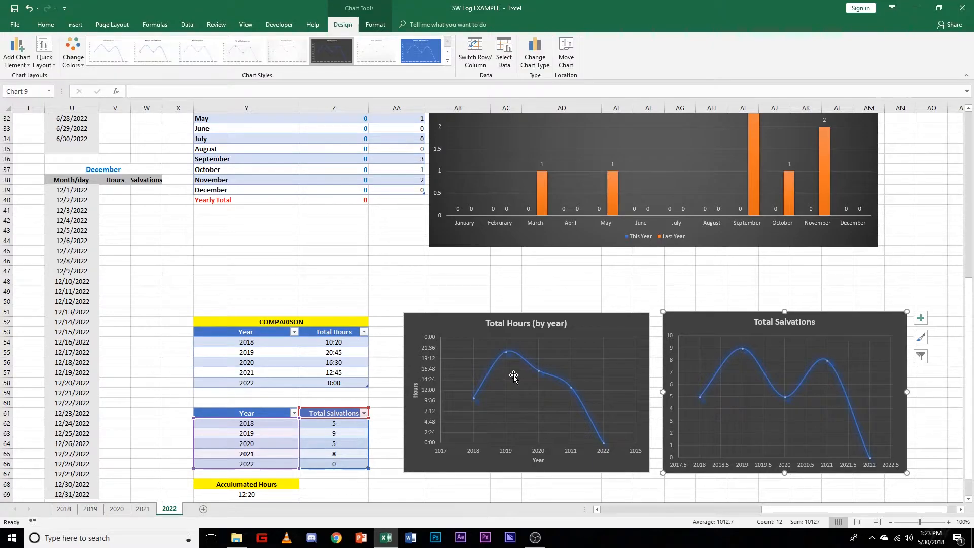
scroll(513, 375, down, 3)
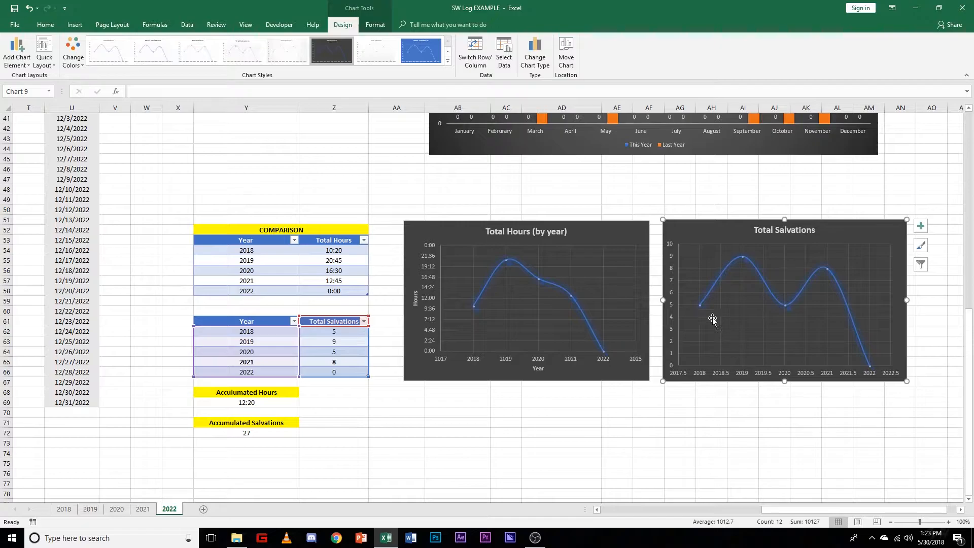
drag(695, 229, 698, 234)
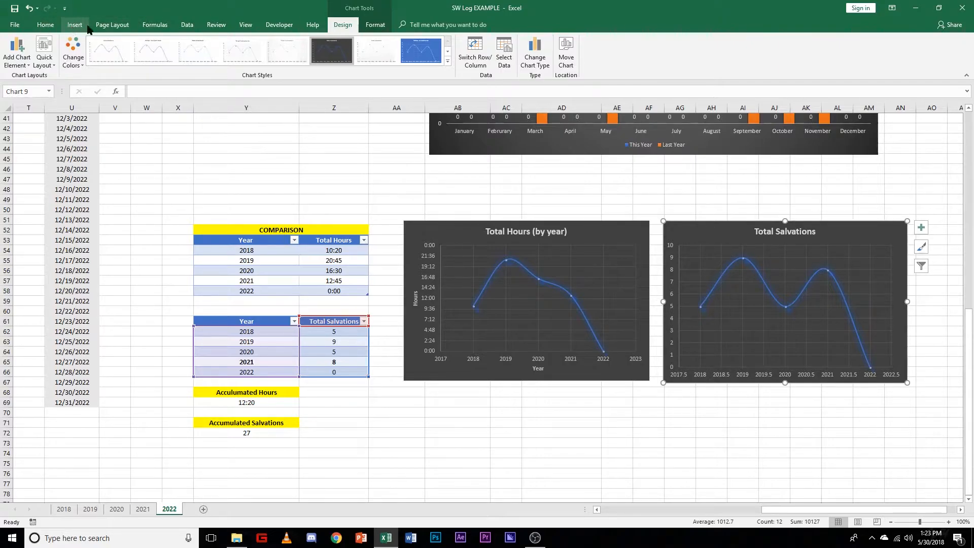
Step: Add primary horizontal and primary vertical axis titles to the Total Salvations scatter chart
click(17, 57)
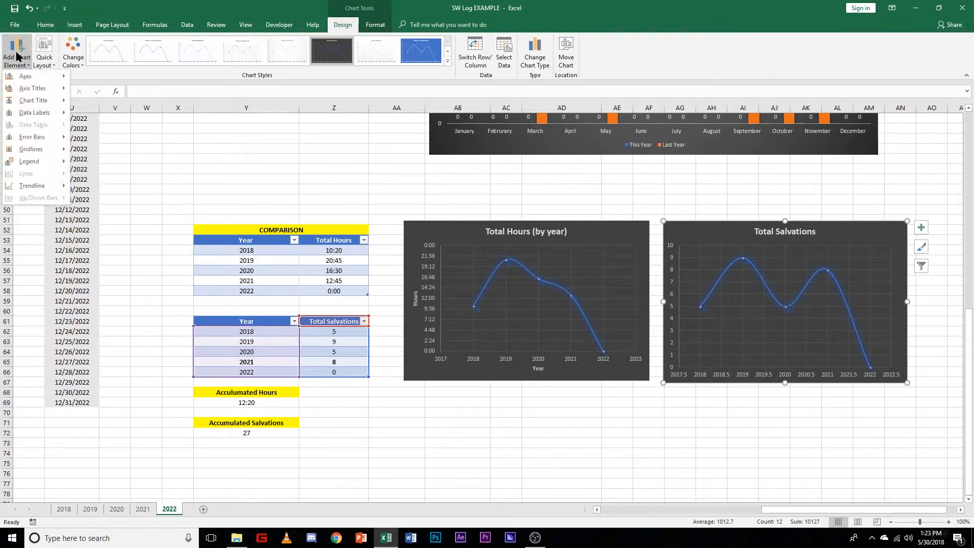
mouse_move(32, 104)
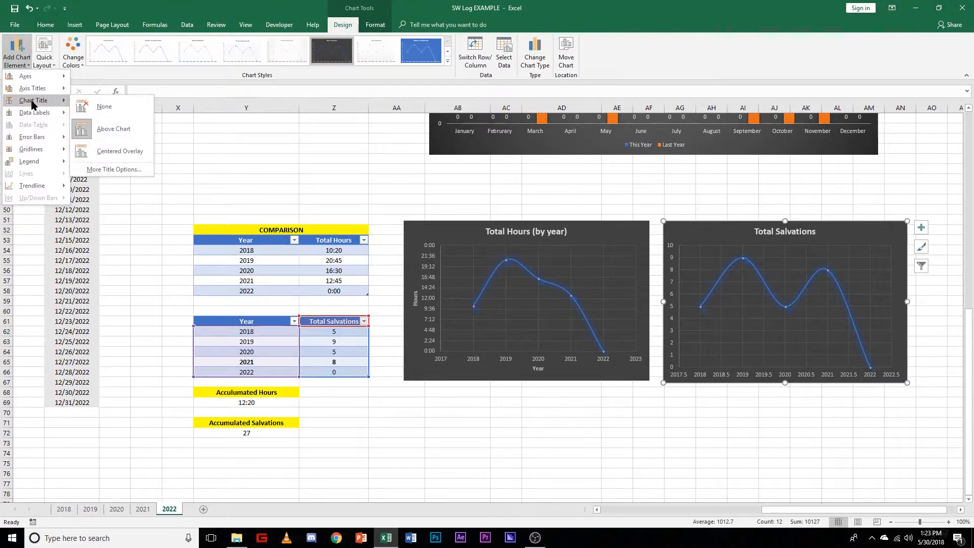
mouse_move(54, 90)
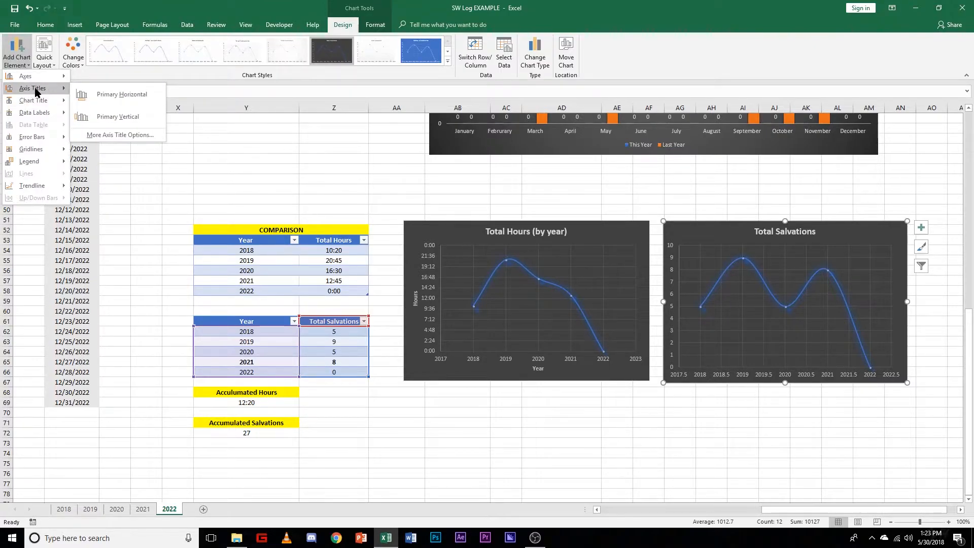
click(101, 95)
click(24, 68)
mouse_move(30, 90)
click(103, 118)
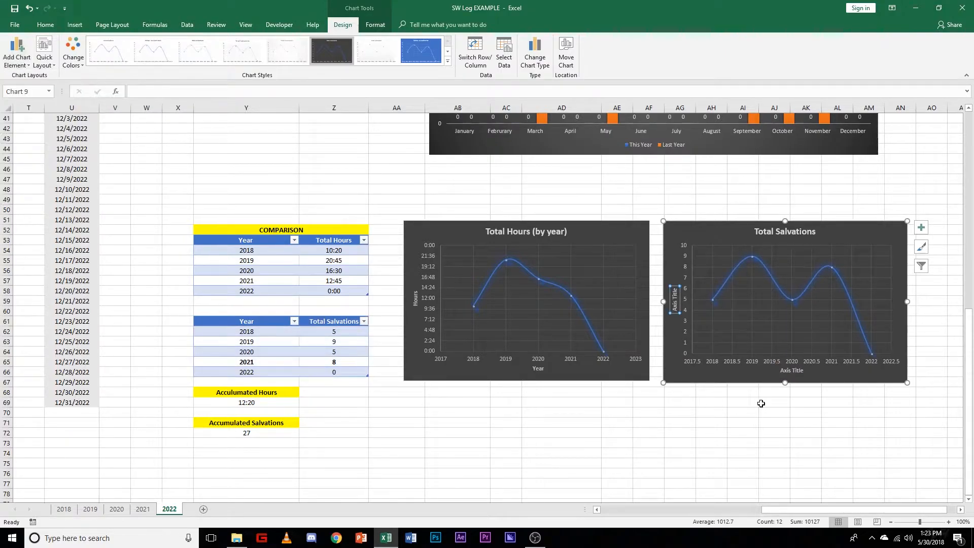
Step: Name the Total Salvations chart's horizontal axis title Year and its vertical axis title Salvations
click(791, 371)
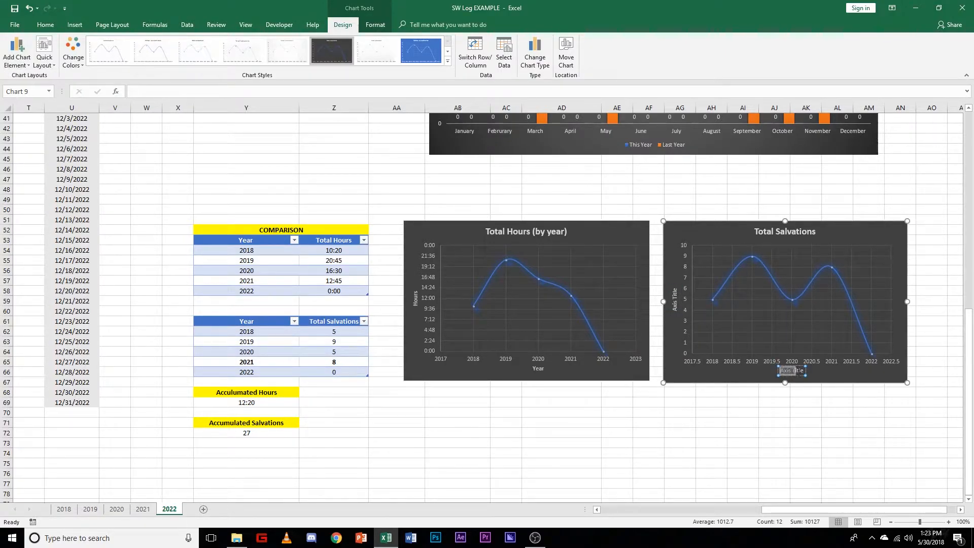
ctrl+scroll(837, 406, up, 3)
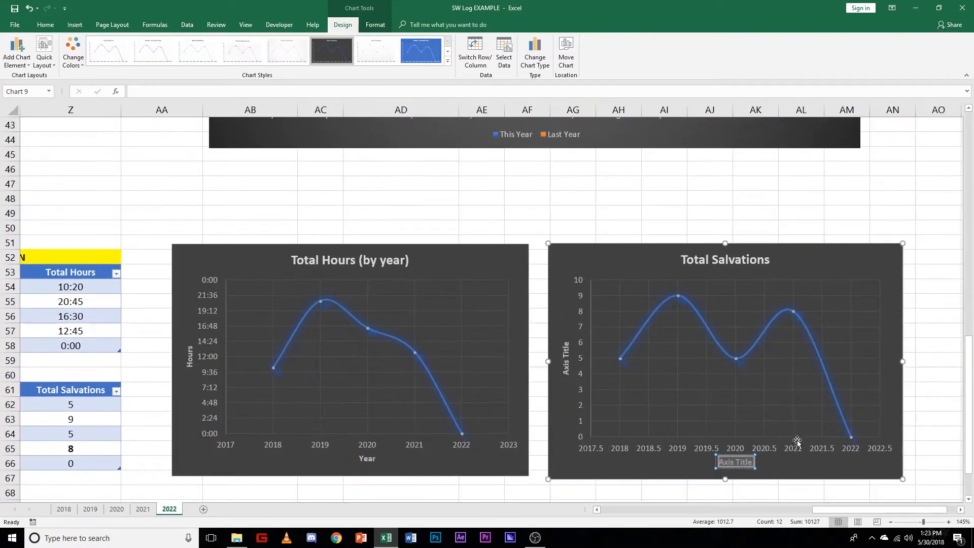
text(Year)
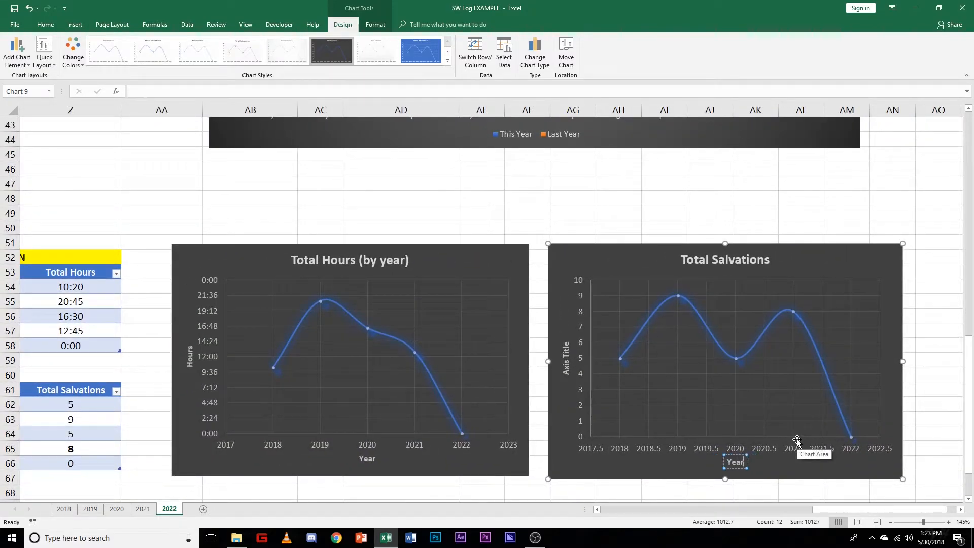
click(564, 355)
triple_click(566, 372)
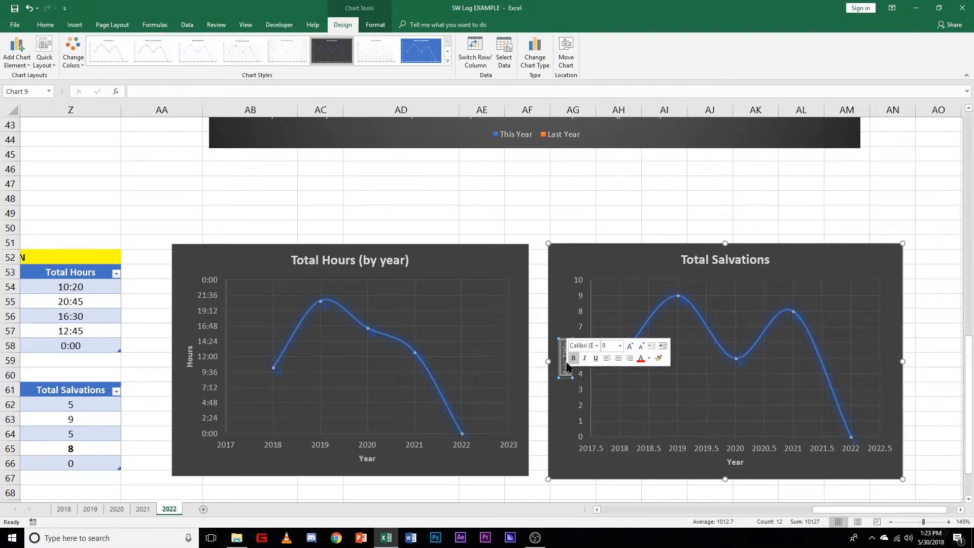
text(Salvations)
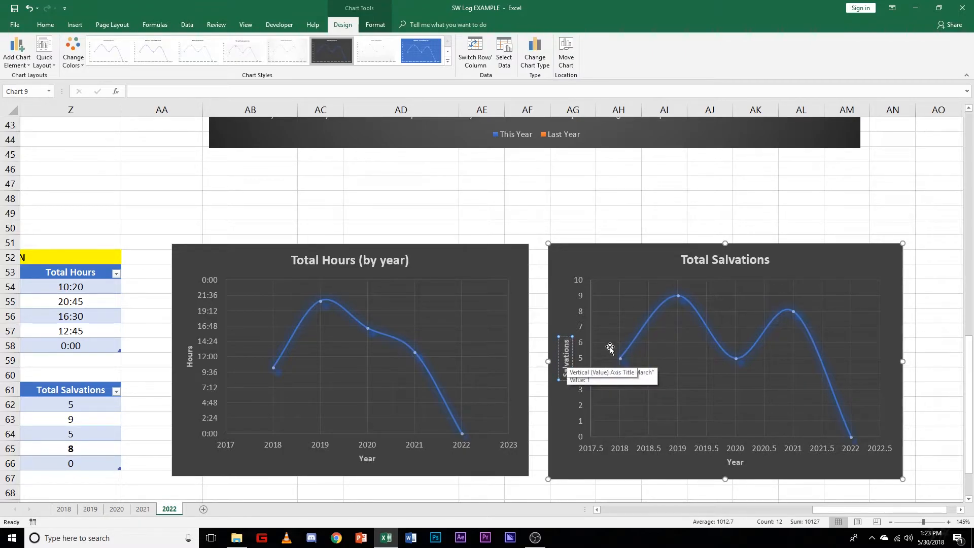
click(624, 215)
scroll(727, 435, down, 1)
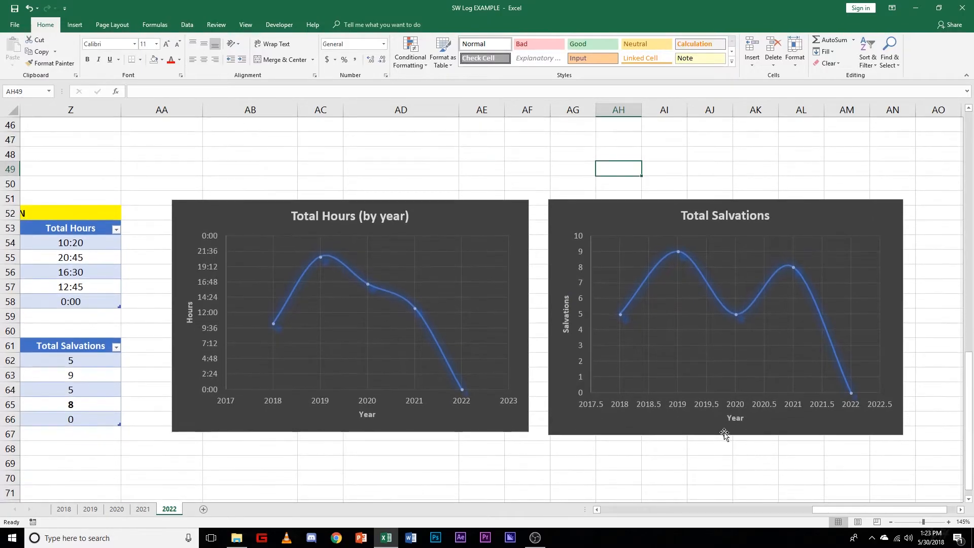
click(680, 406)
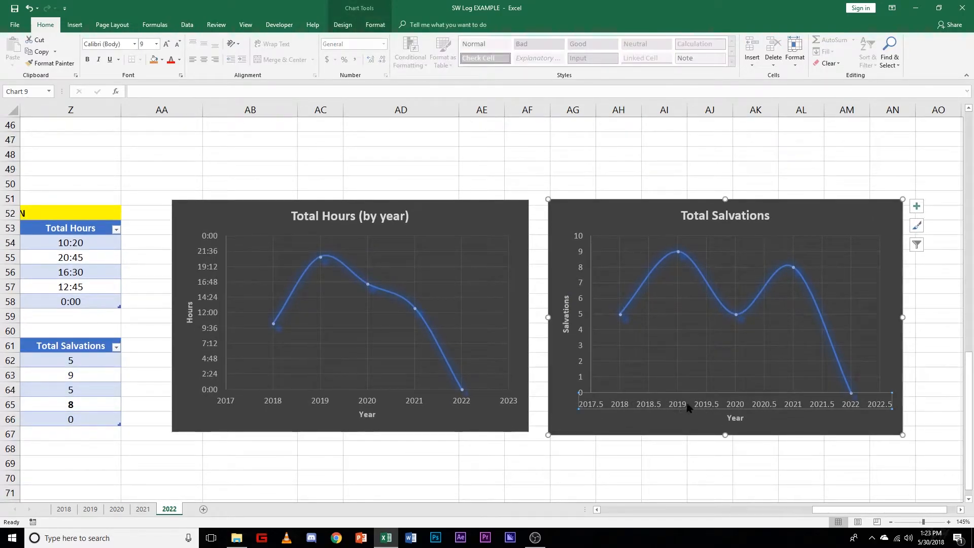
right_click(713, 410)
click(733, 516)
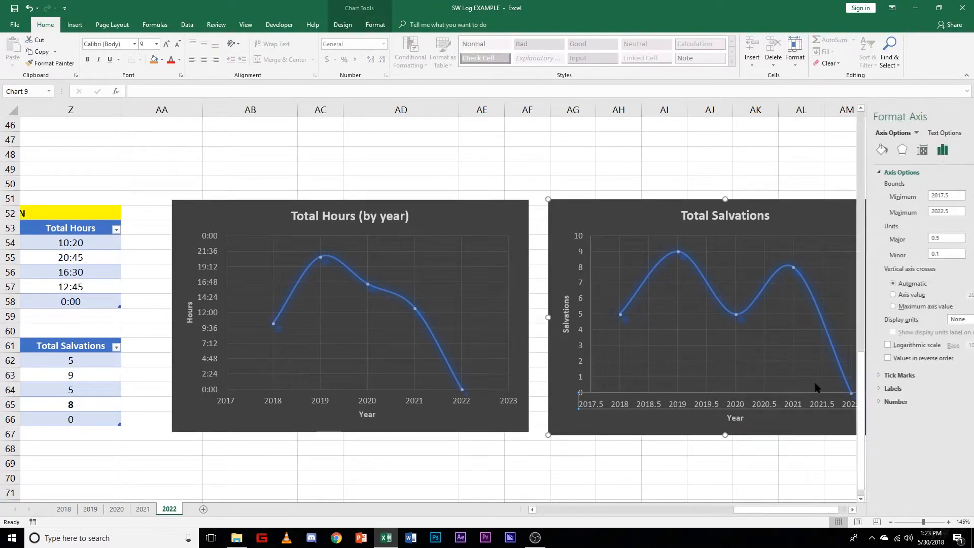
click(965, 117)
click(717, 477)
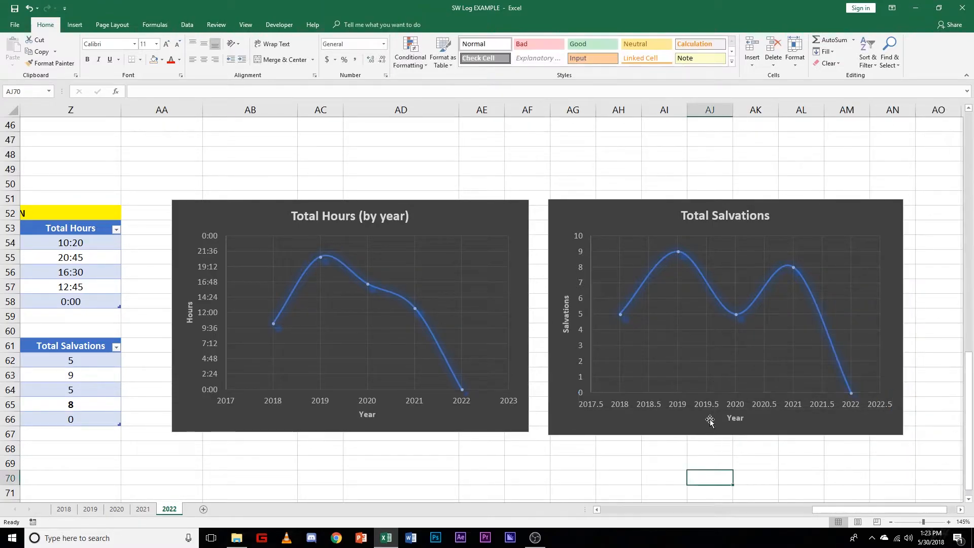
Step: Set the major unit of the Total Salvations chart's horizontal axis to 1.0
click(703, 407)
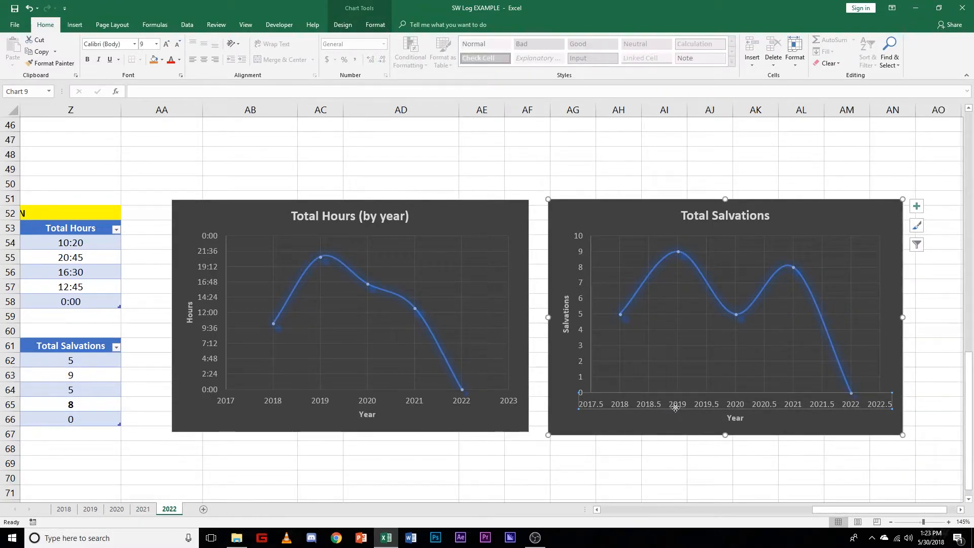
scroll(690, 444, up, 2)
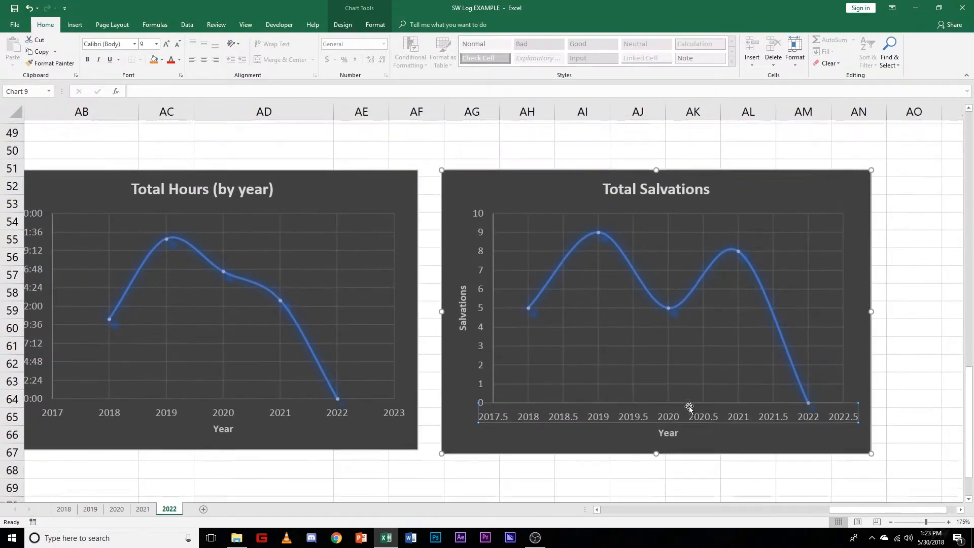
scroll(688, 408, up, 2)
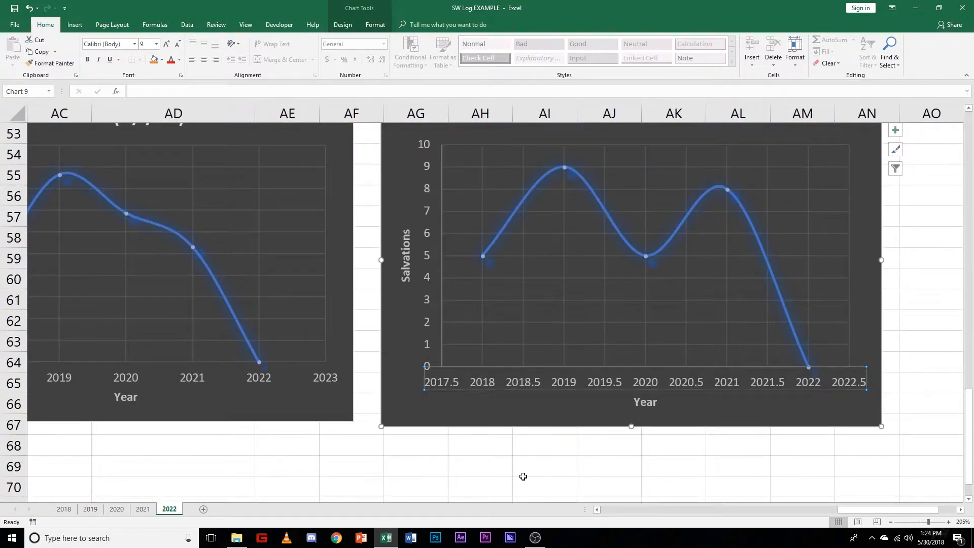
click(523, 476)
click(490, 382)
right_click(596, 382)
click(636, 483)
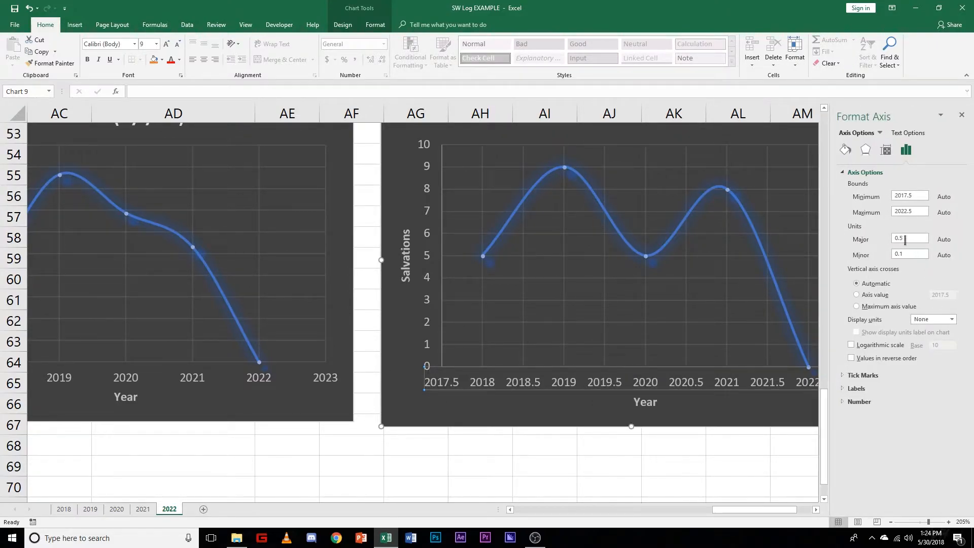
click(916, 239)
key(Return)
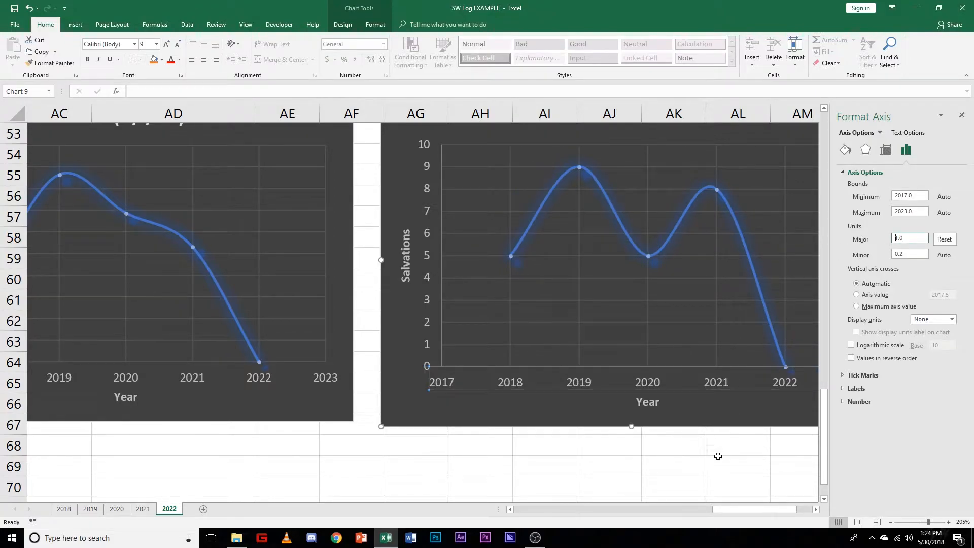
click(756, 455)
click(962, 116)
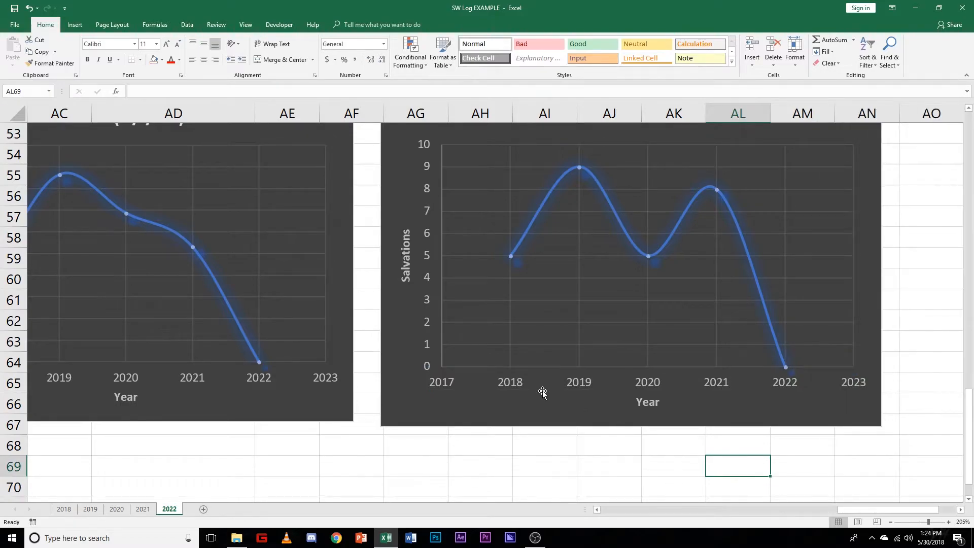
Step: Check the bounds and units of the Total Salvations chart's vertical axis in its axis format options
scroll(622, 461, up, 2)
scroll(474, 420, down, 2)
scroll(430, 302, up, 2)
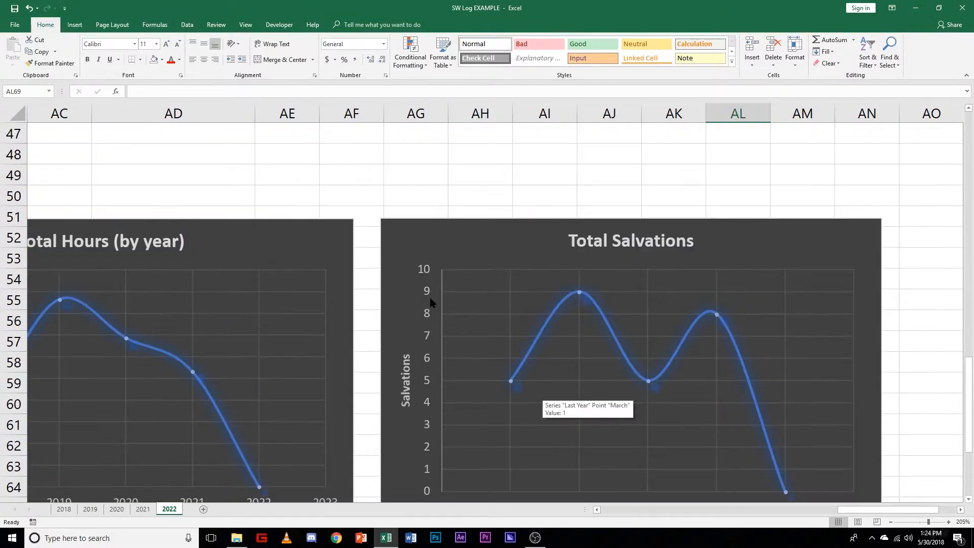
scroll(430, 378, down, 1)
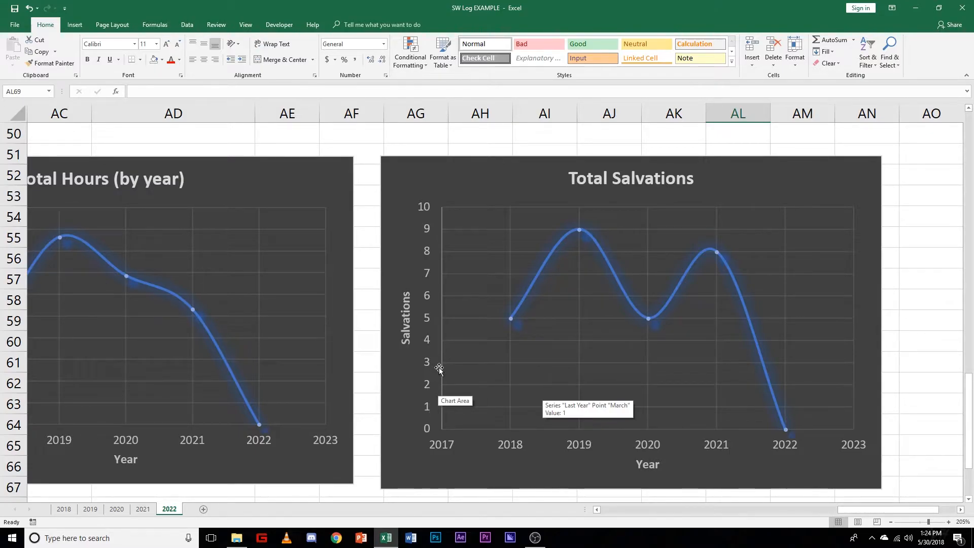
click(427, 223)
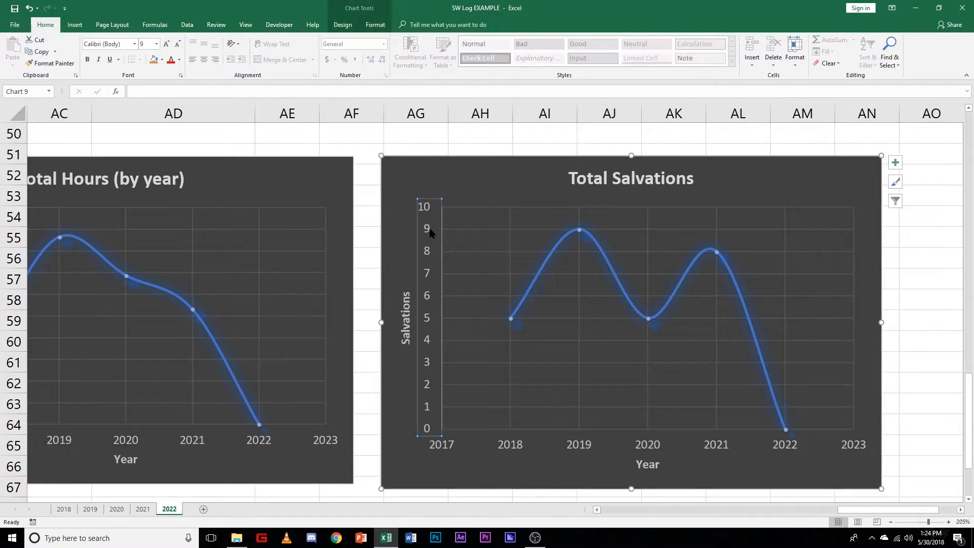
right_click(429, 229)
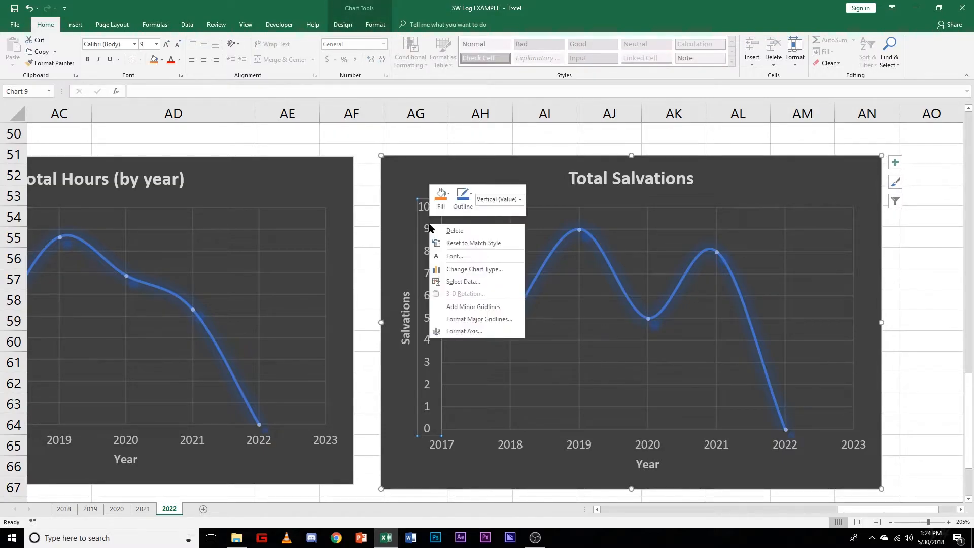
click(462, 332)
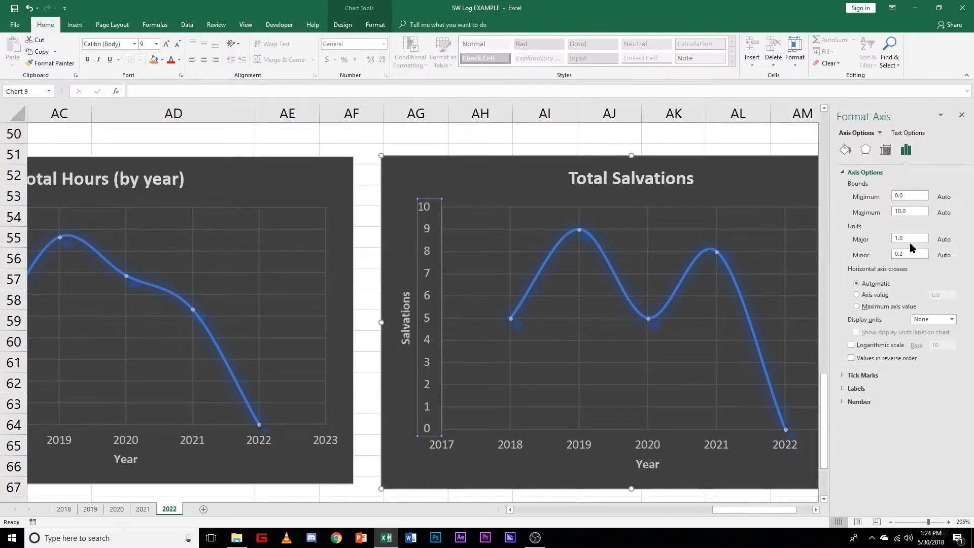
double_click(900, 237)
click(964, 117)
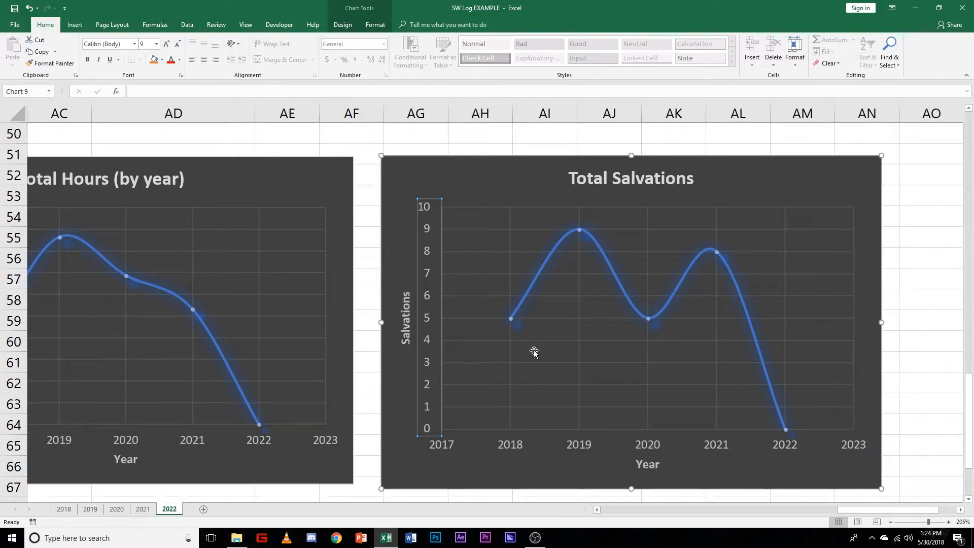
click(913, 369)
Step: Look over the whole 2022 sheet, including the daily log, monthly totals, comparison tables and all four charts
scroll(914, 382, down, 5)
scroll(914, 382, up, 4)
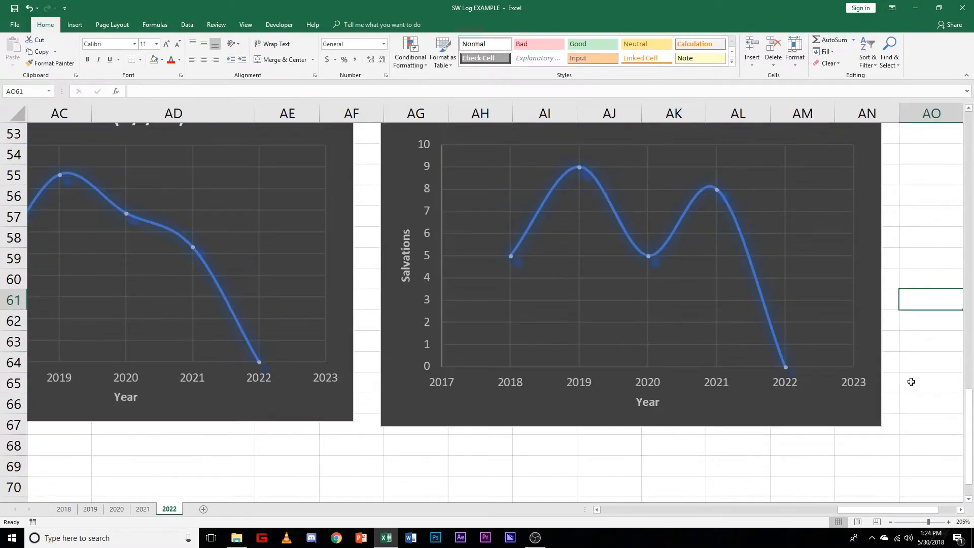
ctrl+scroll(914, 382, down, 6)
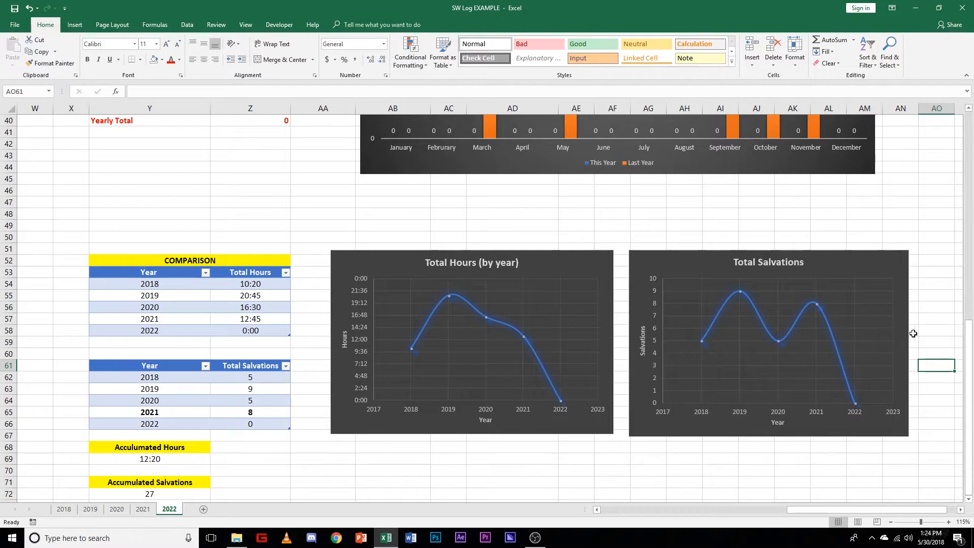
ctrl+scroll(913, 332, down, 1)
scroll(827, 345, down, 1)
scroll(583, 388, down, 3)
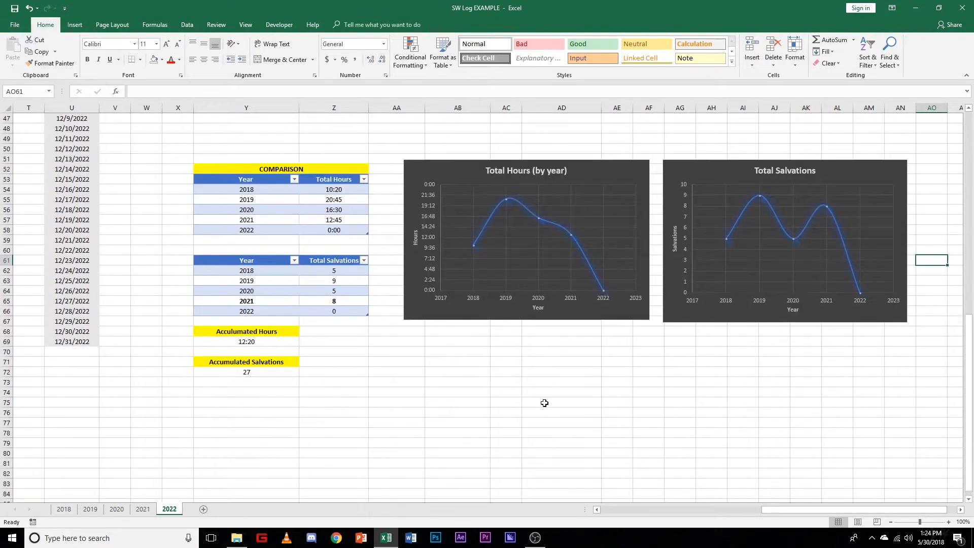
scroll(543, 402, up, 15)
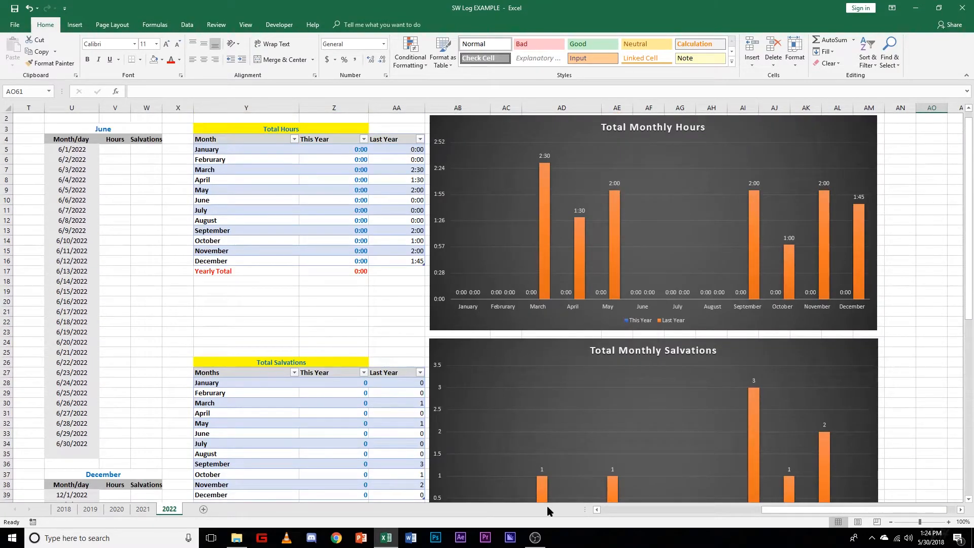
drag(815, 511, 614, 510)
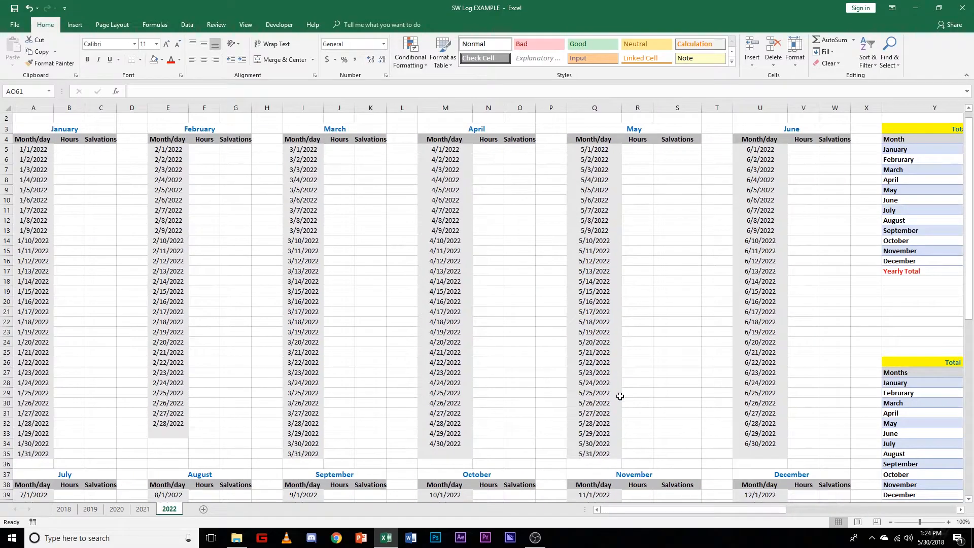
ctrl+scroll(621, 396, down, 2)
ctrl+scroll(621, 396, down, 3)
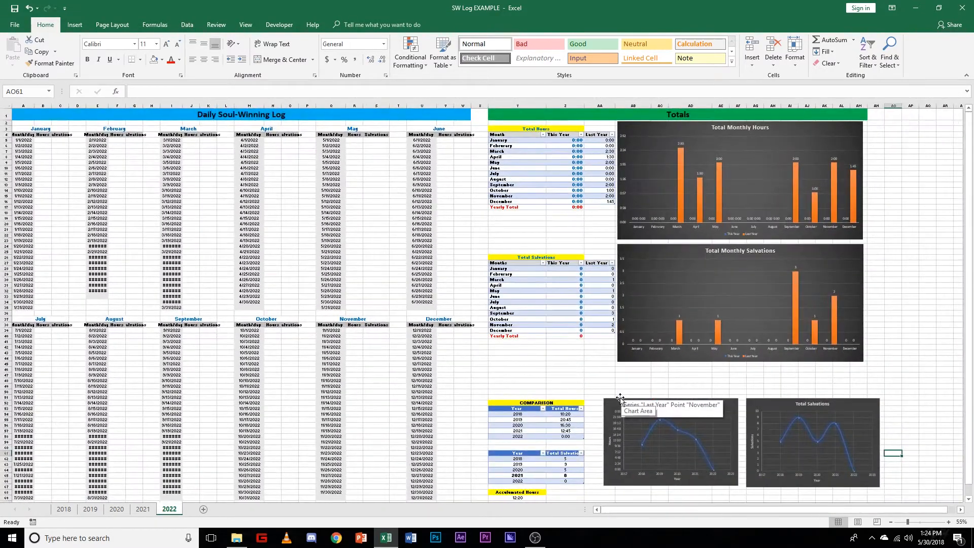
ctrl+scroll(618, 400, up, 3)
drag(758, 511, 629, 511)
scroll(450, 289, up, 3)
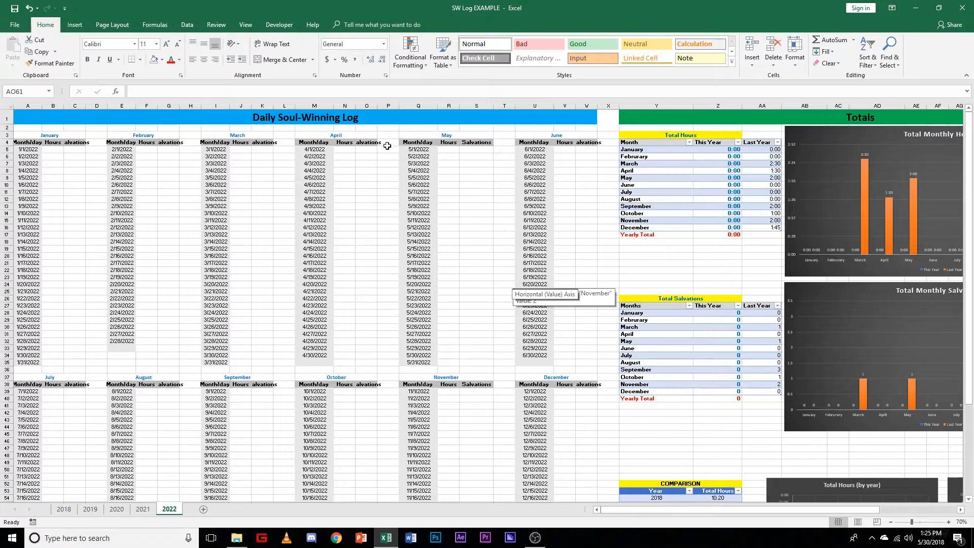
scroll(404, 195, up, 2)
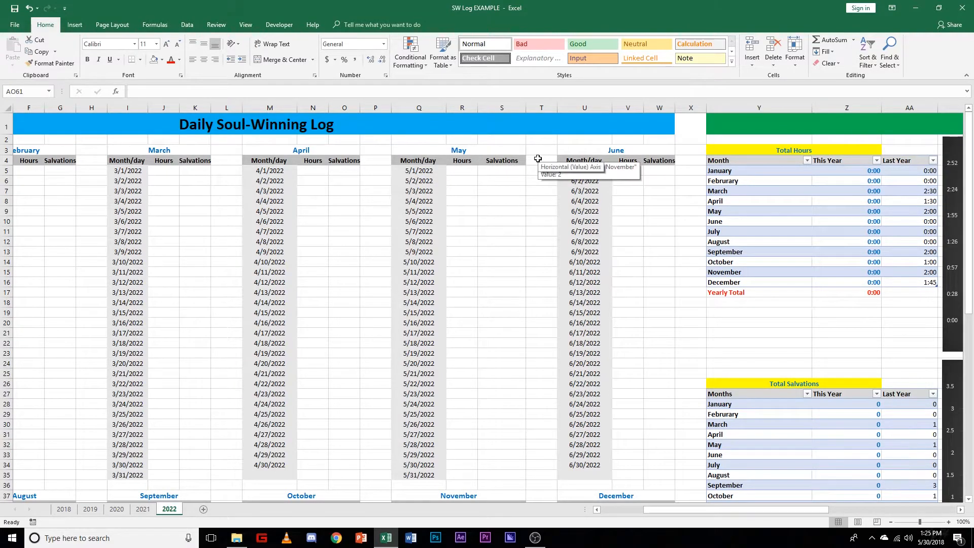
scroll(533, 322, down, 3)
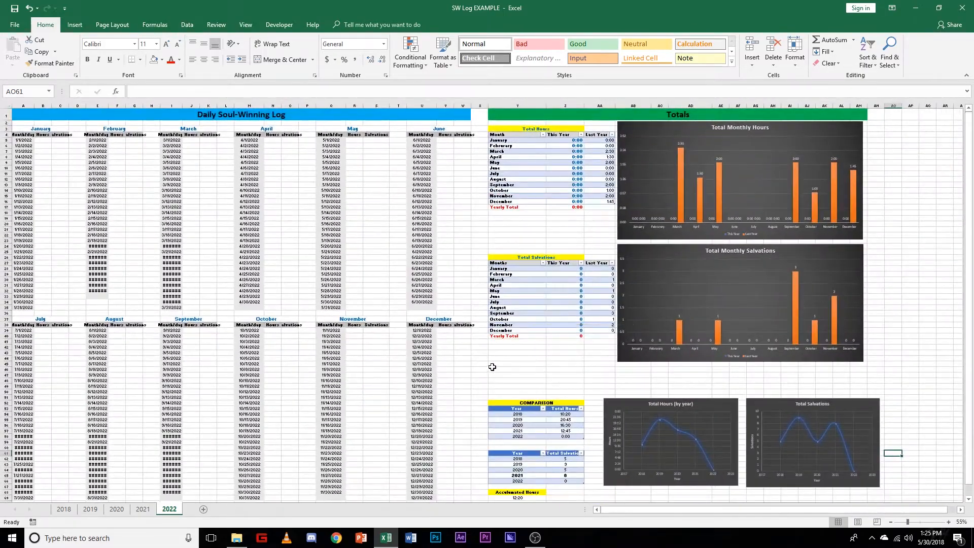
scroll(493, 366, up, 2)
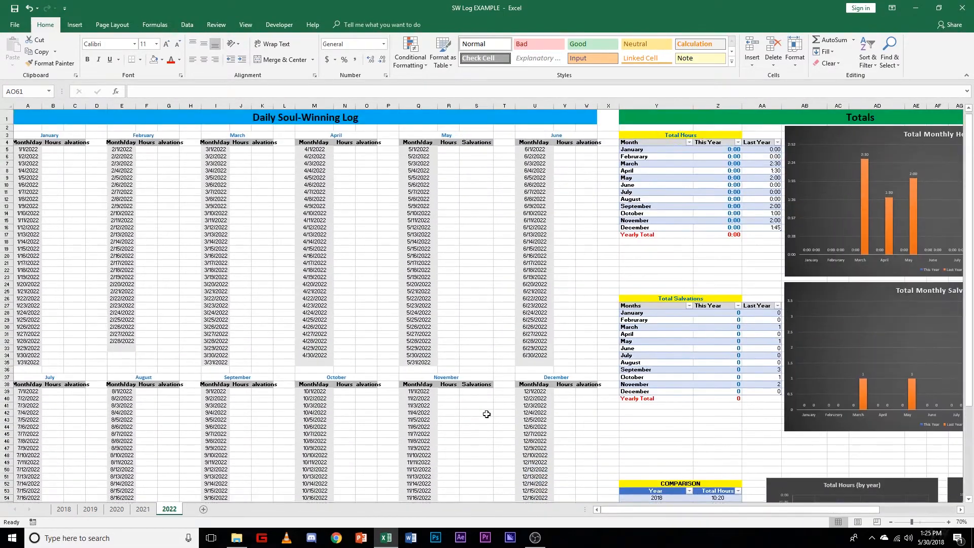
Step: Unmerge the Daily Soul-Winning Log and Totals banner headings in row 1
click(102, 119)
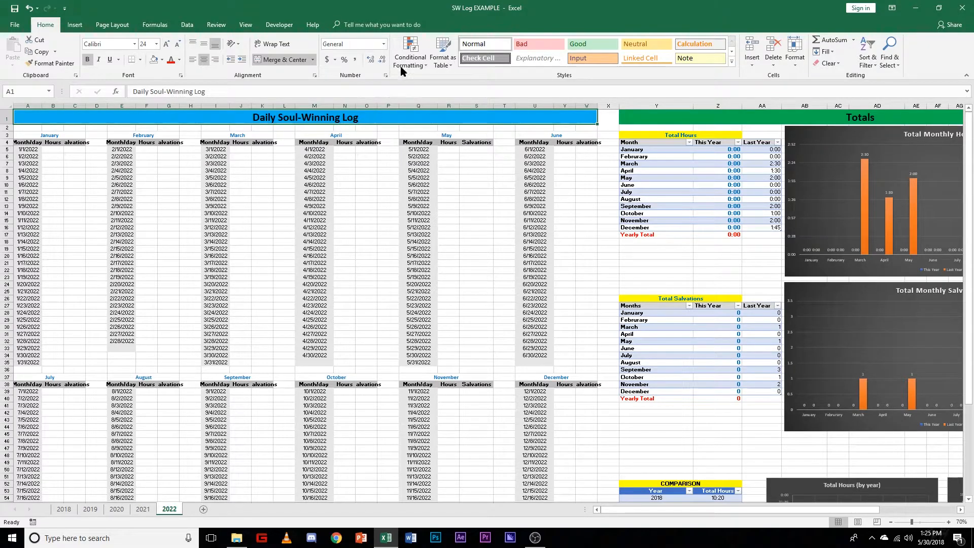
click(290, 60)
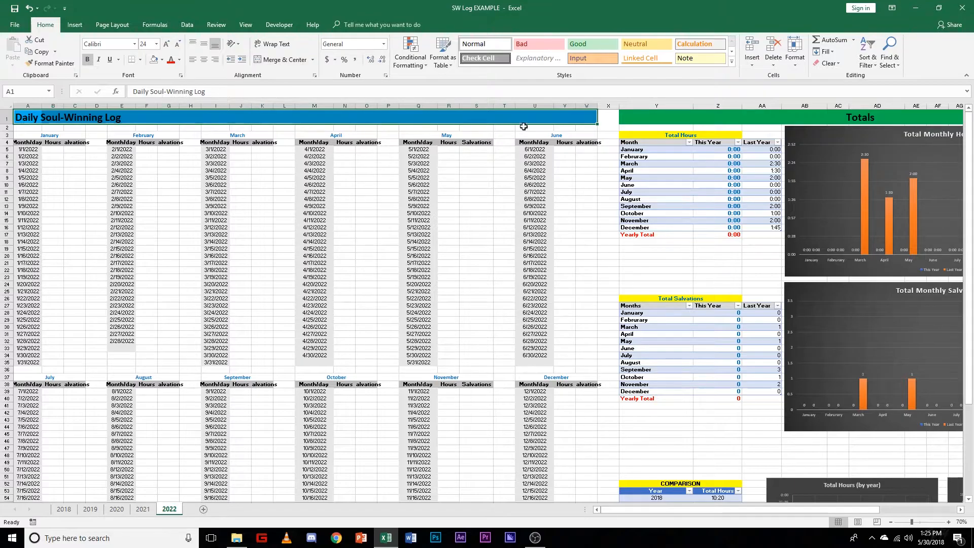
drag(732, 510, 839, 502)
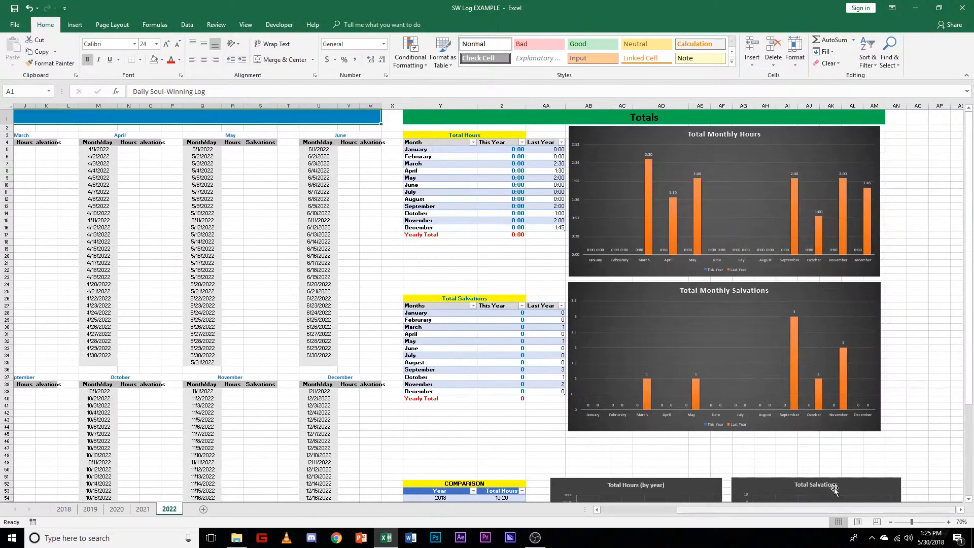
click(507, 121)
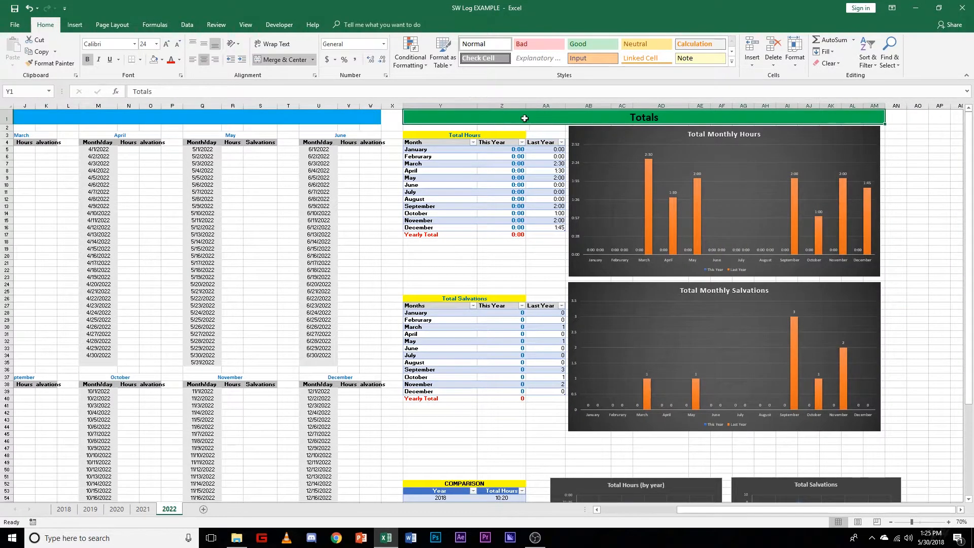
click(295, 60)
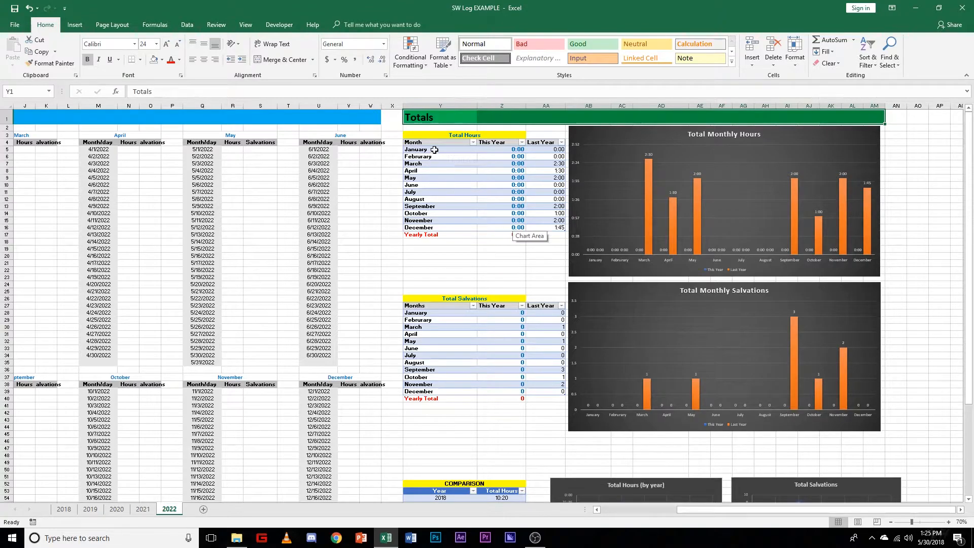
Step: Unmerge the Total Hours, Total Salvations and COMPARISON table headings in the Totals section
click(429, 135)
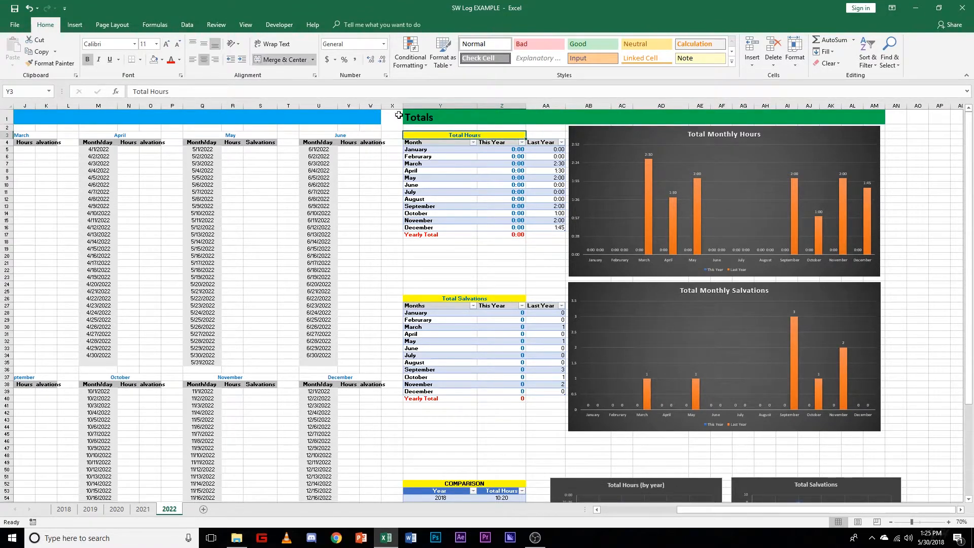
click(270, 60)
click(445, 300)
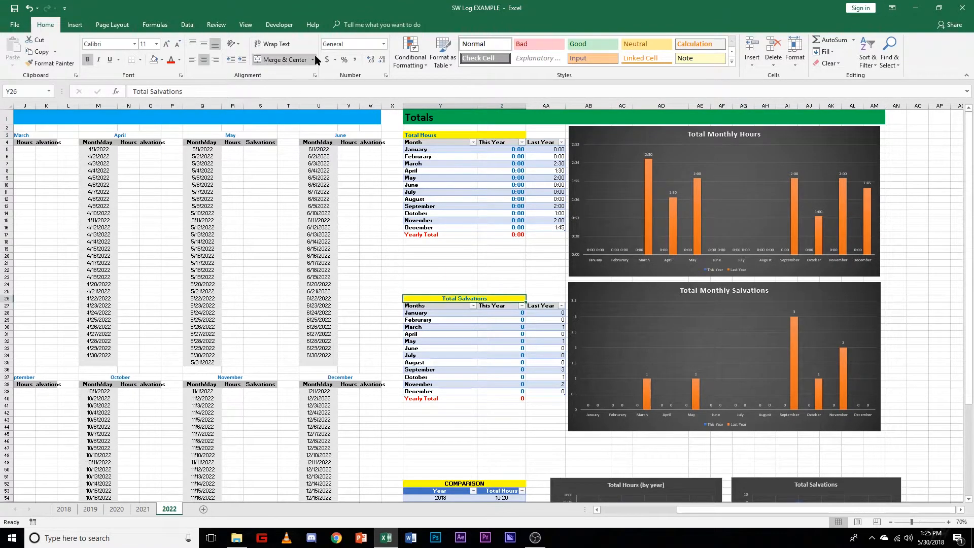
click(269, 61)
scroll(468, 363, down, 3)
click(472, 411)
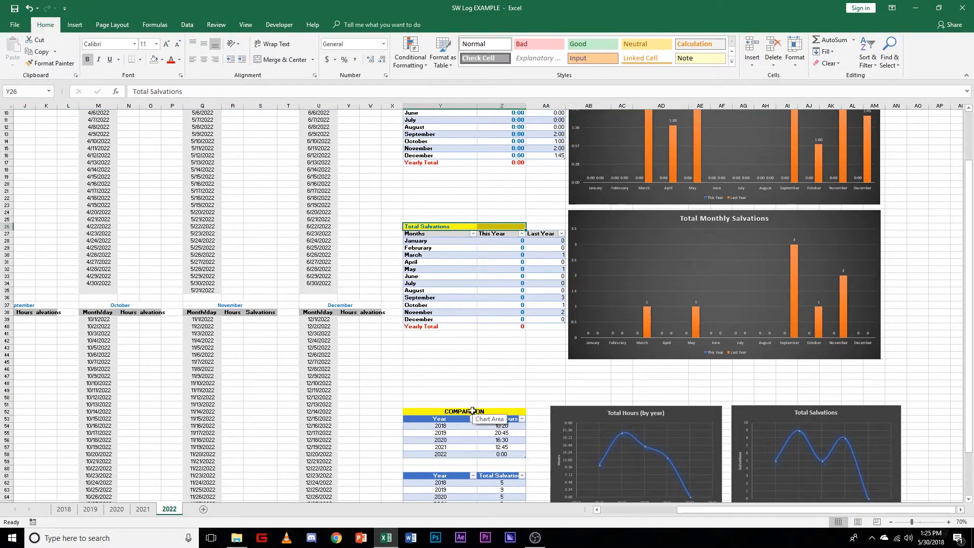
click(292, 61)
Step: Check whether the Accumulated Hours and Accumulated Salvations headings are merged
scroll(546, 279, down, 5)
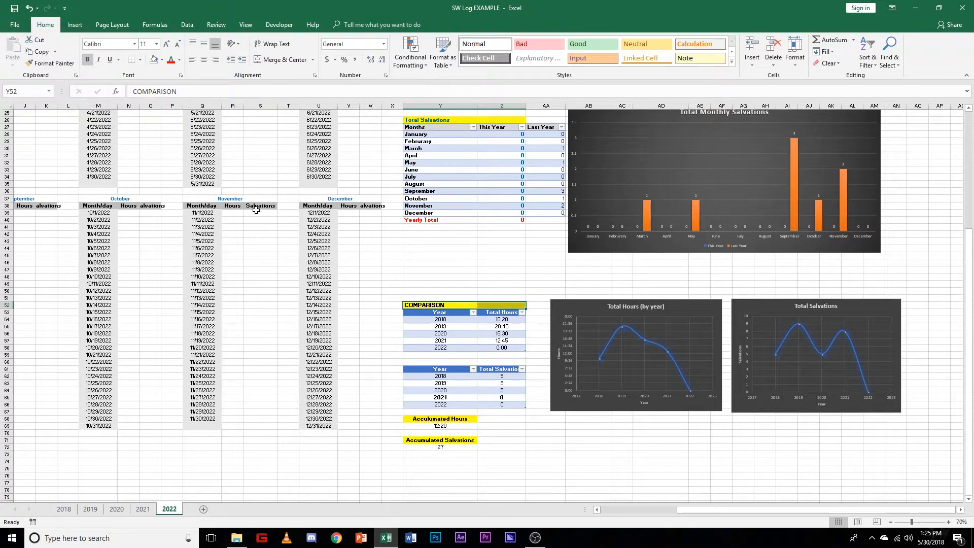
click(439, 419)
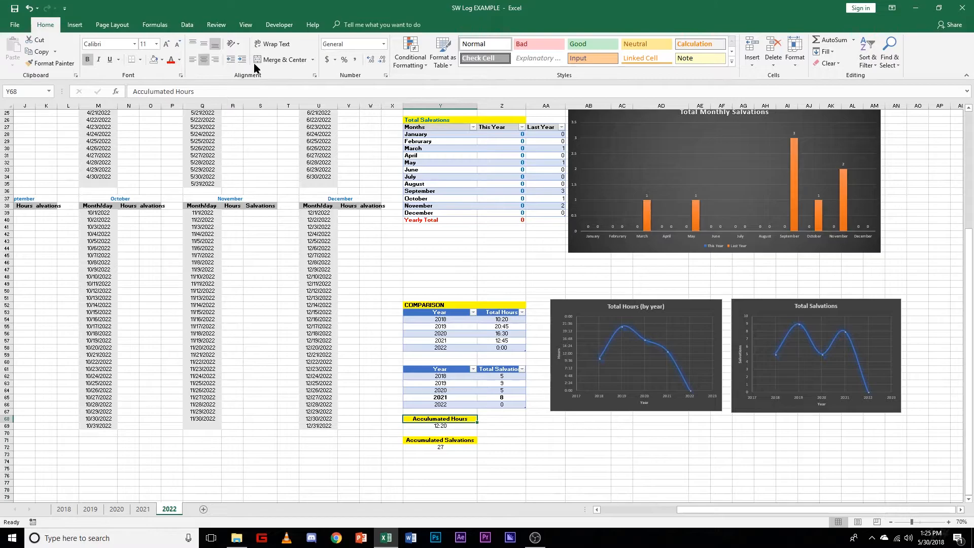
click(446, 441)
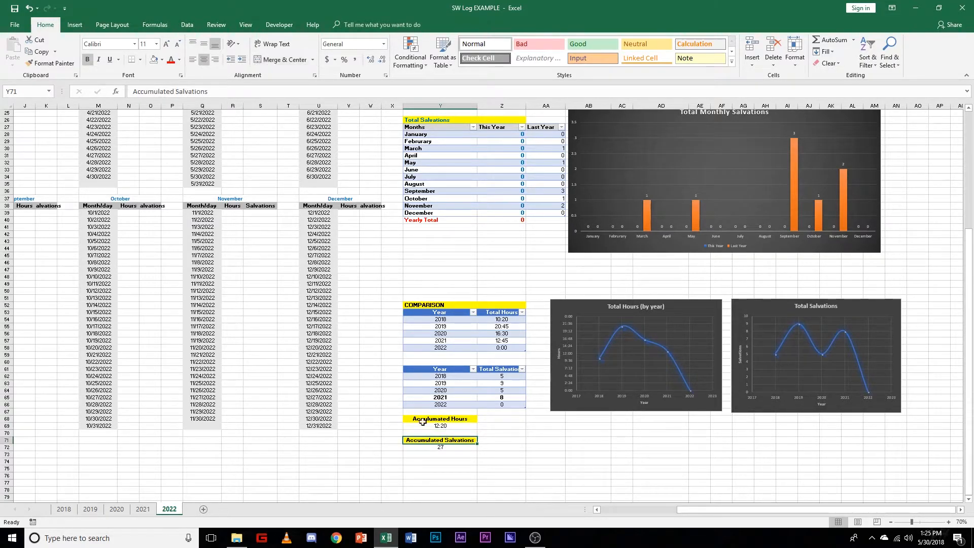
scroll(467, 303, up, 8)
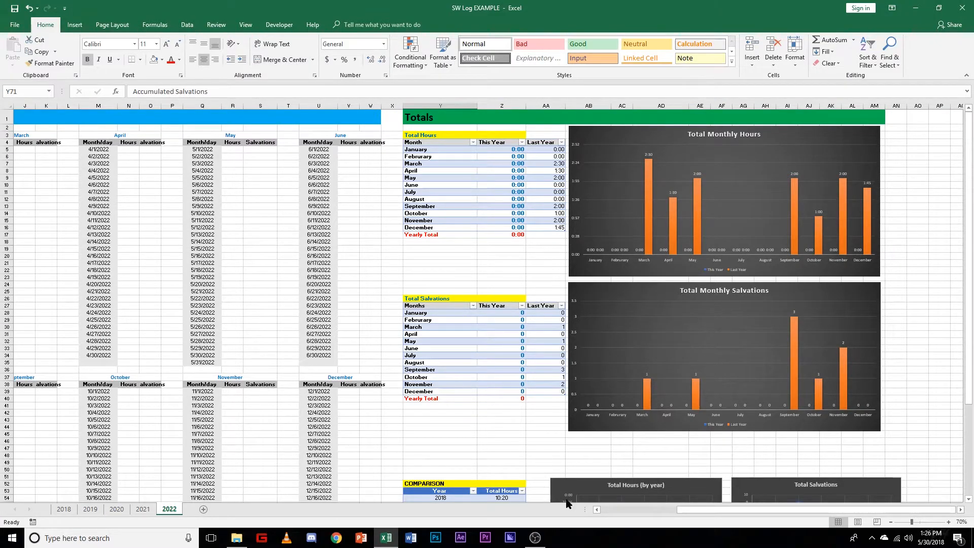
Step: Unmerge the January through June month headings in row 3 of the daily log
drag(699, 509, 621, 510)
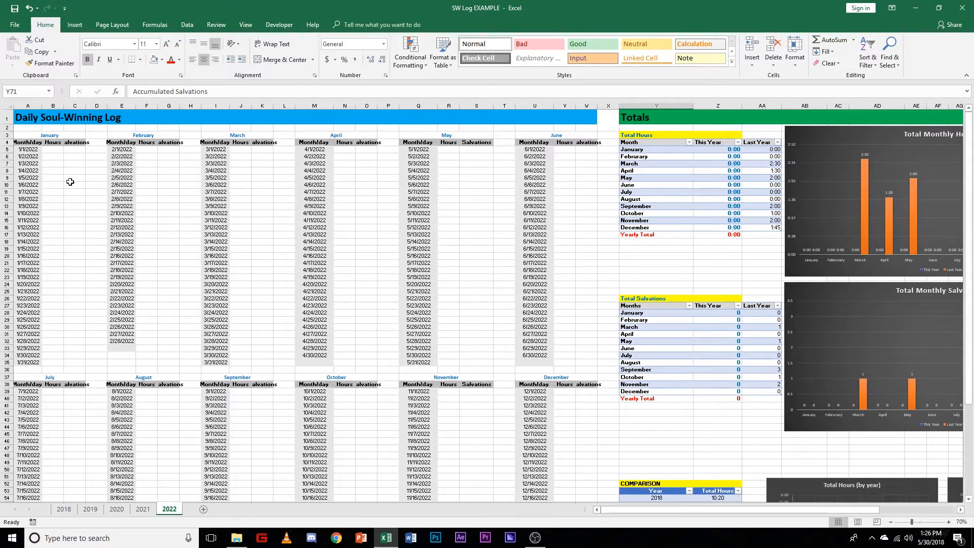
click(54, 134)
mouse_move(54, 135)
mouse_down()
mouse_move(203, 130)
mouse_move(66, 135)
mouse_up()
click(279, 60)
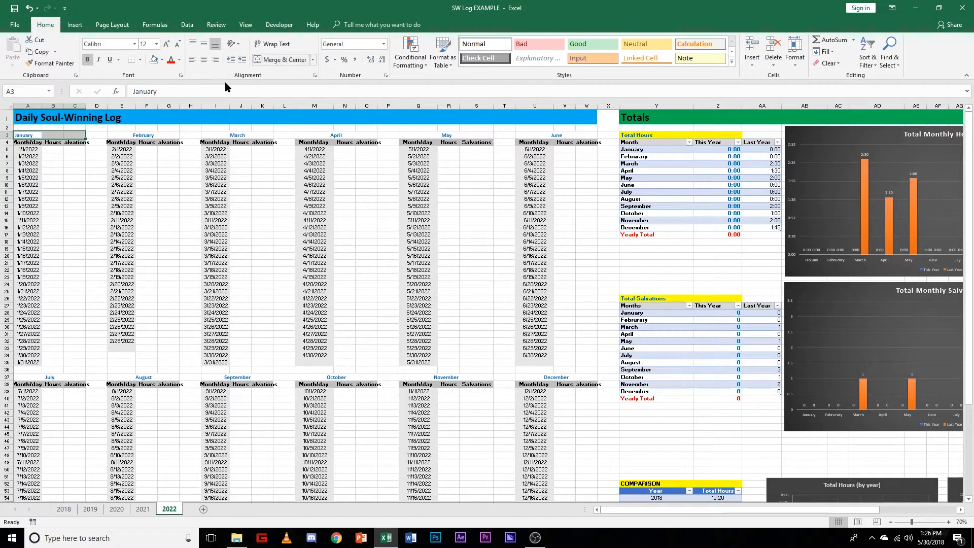
click(167, 135)
click(241, 136)
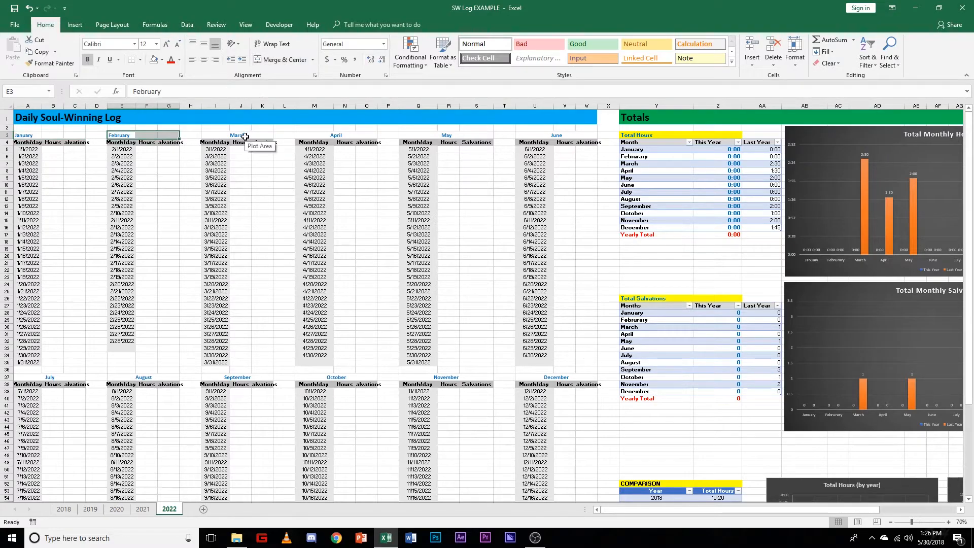
click(281, 59)
click(333, 137)
click(281, 60)
click(442, 136)
click(266, 59)
click(557, 136)
click(266, 59)
Step: Unmerge the July through December month headings in row 37 of the daily log
click(49, 377)
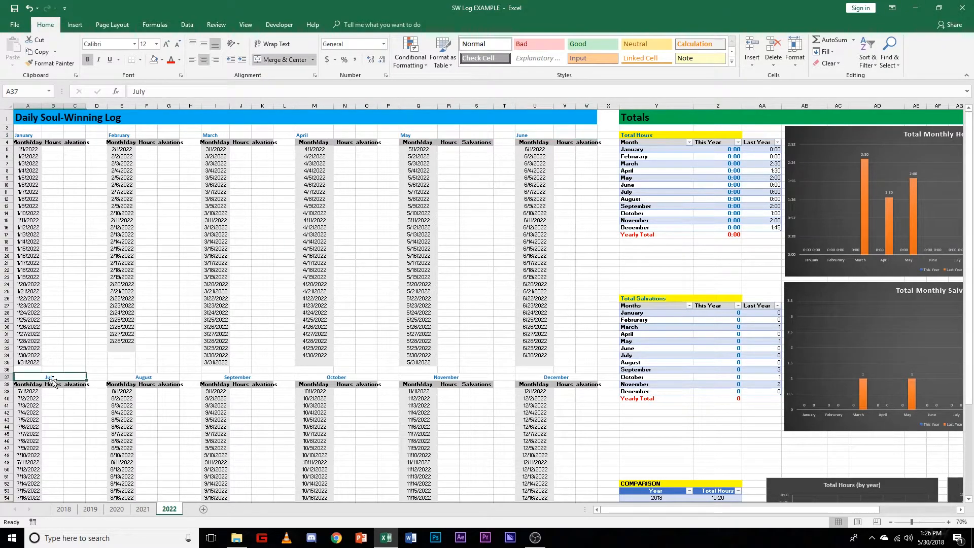
click(274, 59)
click(147, 377)
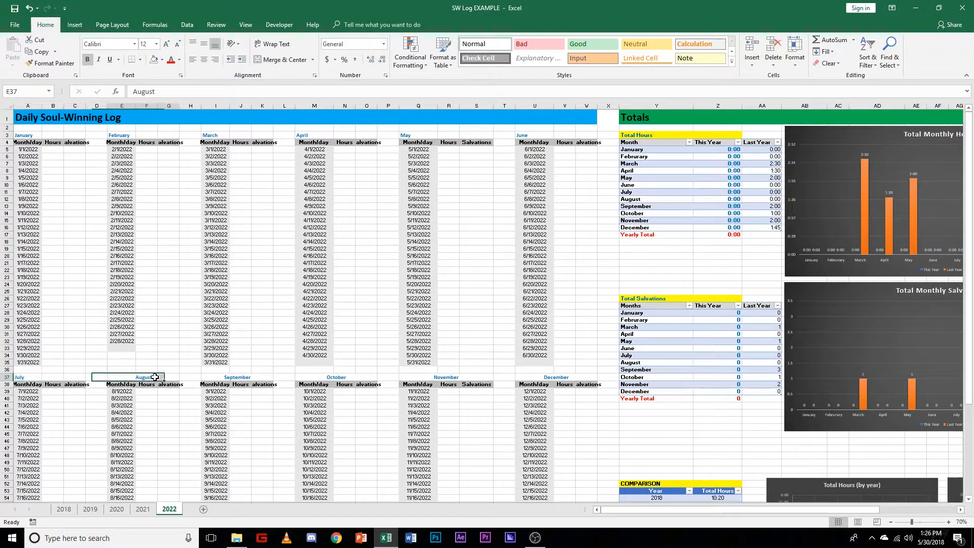
click(281, 59)
click(220, 376)
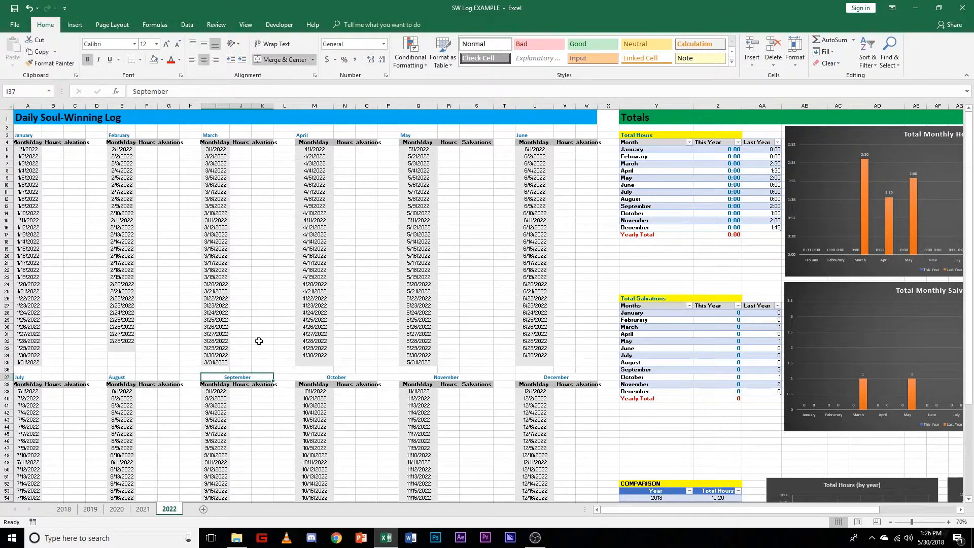
click(281, 59)
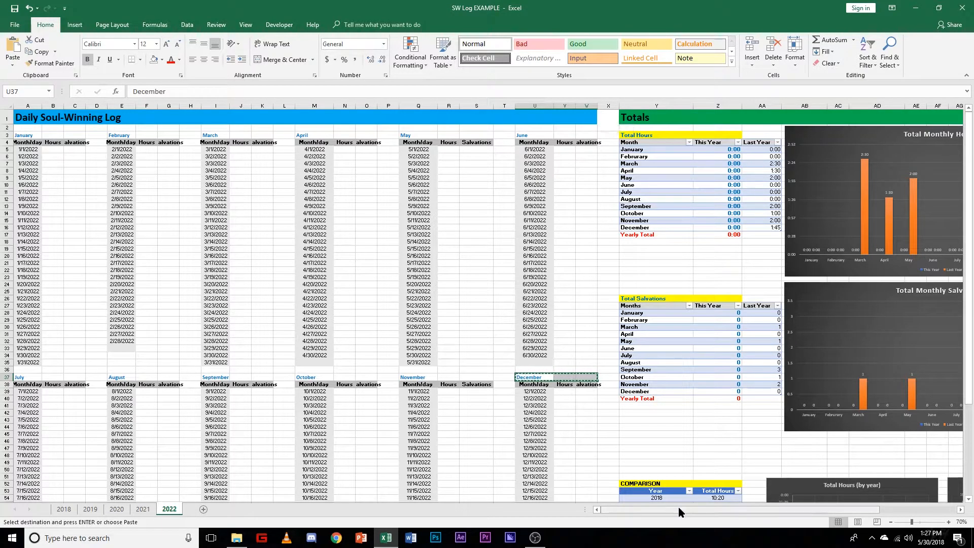
Step: Move the entire Totals section, including its tables and charts, from Y1 so that it starts at cell AE1
drag(682, 510, 908, 511)
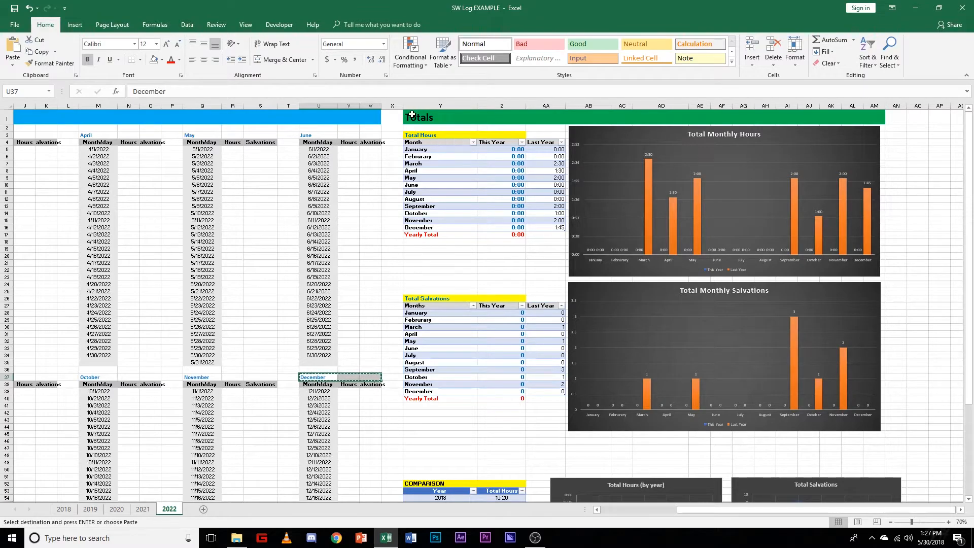
click(474, 120)
drag(474, 121, 873, 320)
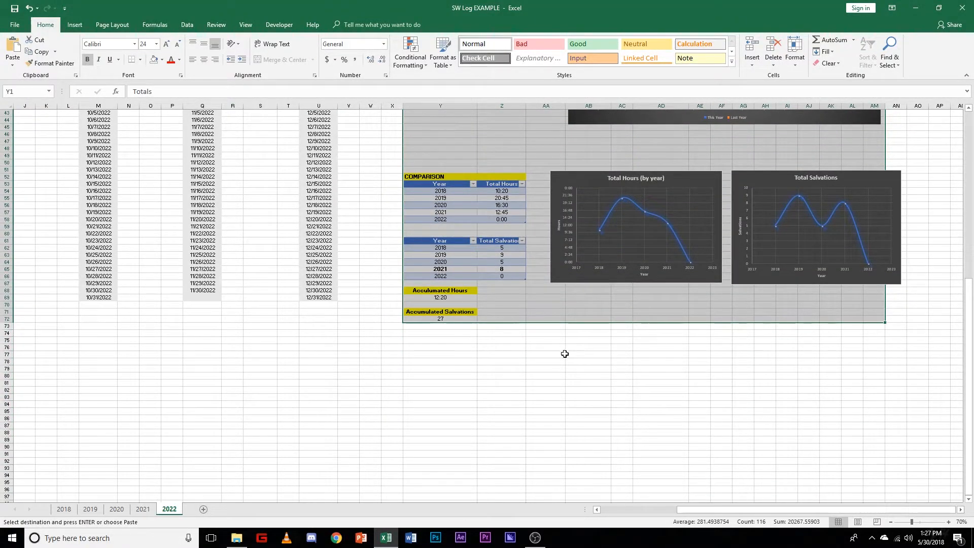
scroll(548, 348, up, 14)
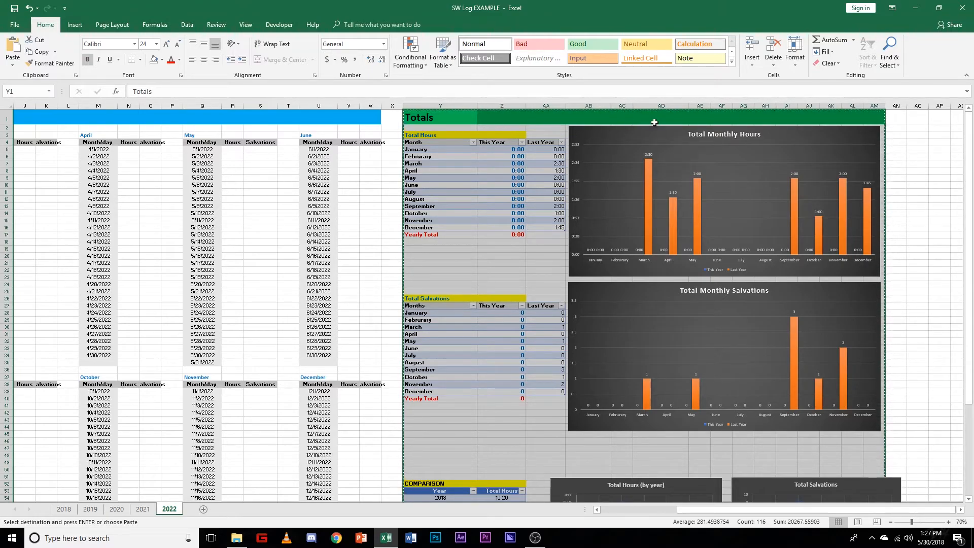
click(461, 120)
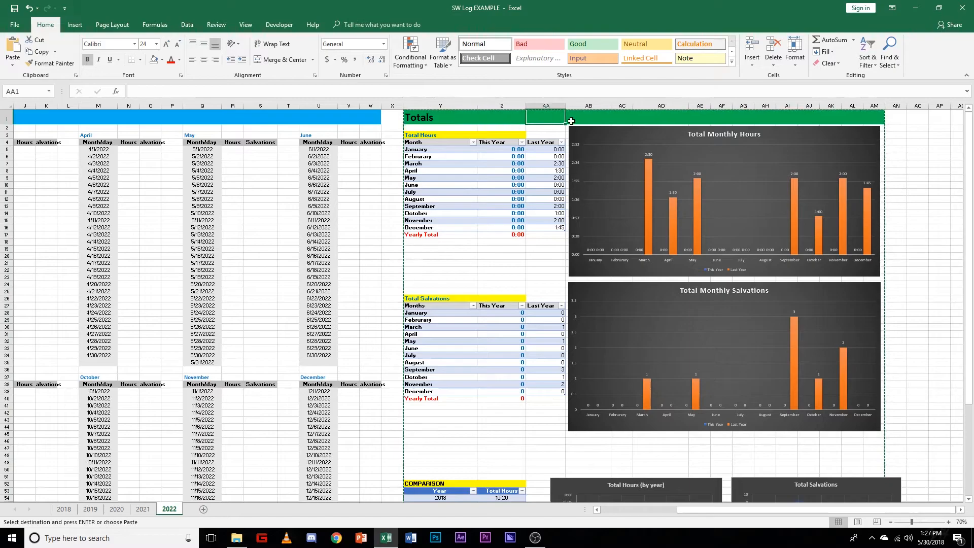
click(701, 119)
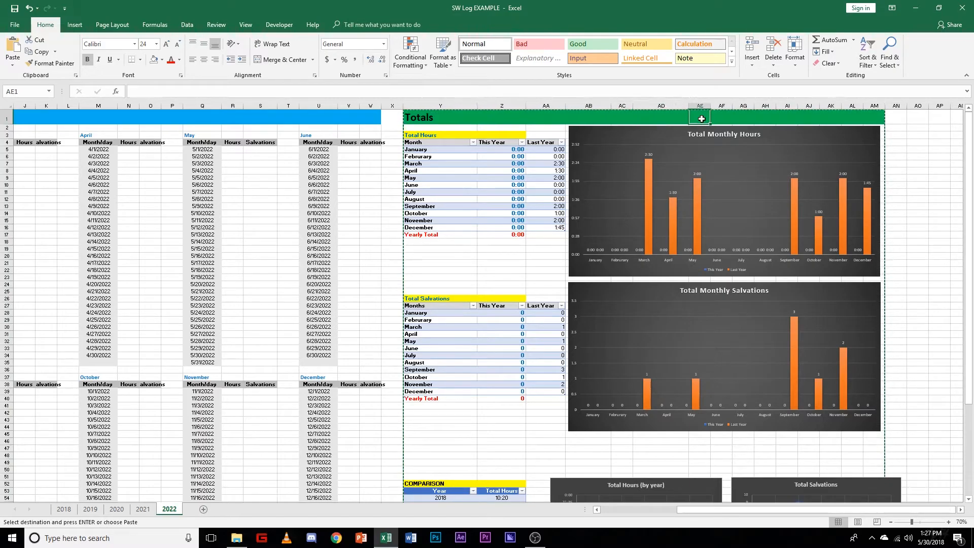
key(ctrl+v)
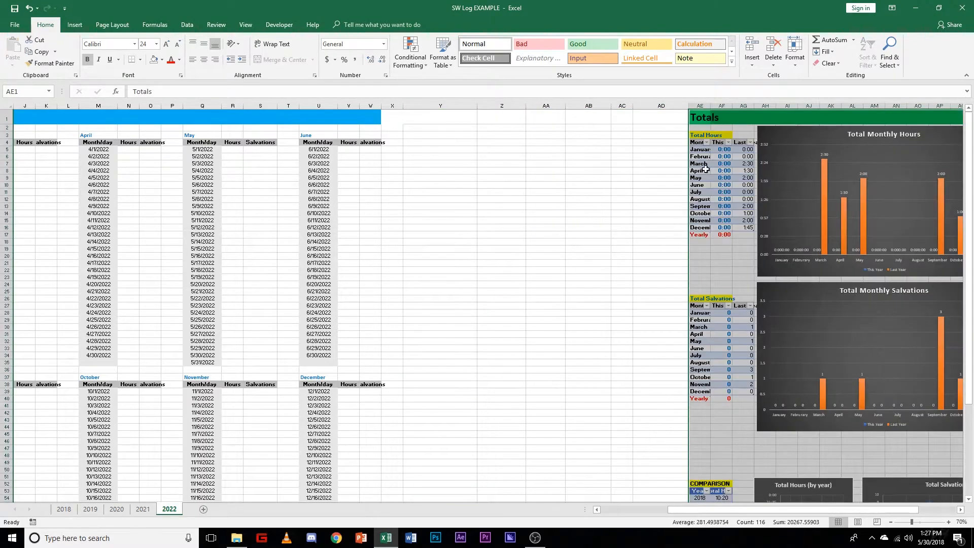
drag(757, 510, 848, 511)
scroll(817, 377, down, 3)
scroll(817, 378, down, 3)
scroll(761, 386, up, 6)
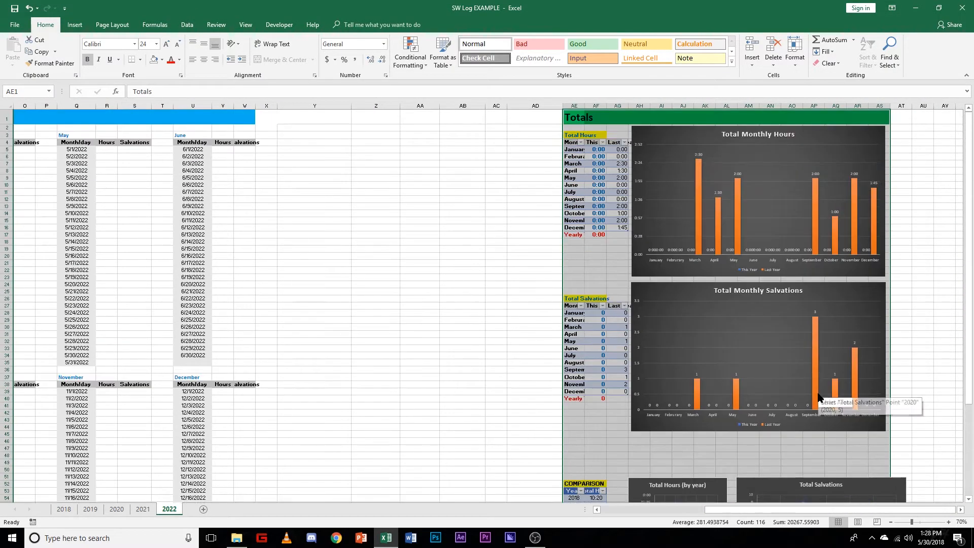
Step: Move the daily log block for all months except January and July one column over to start at F3
drag(720, 510, 615, 511)
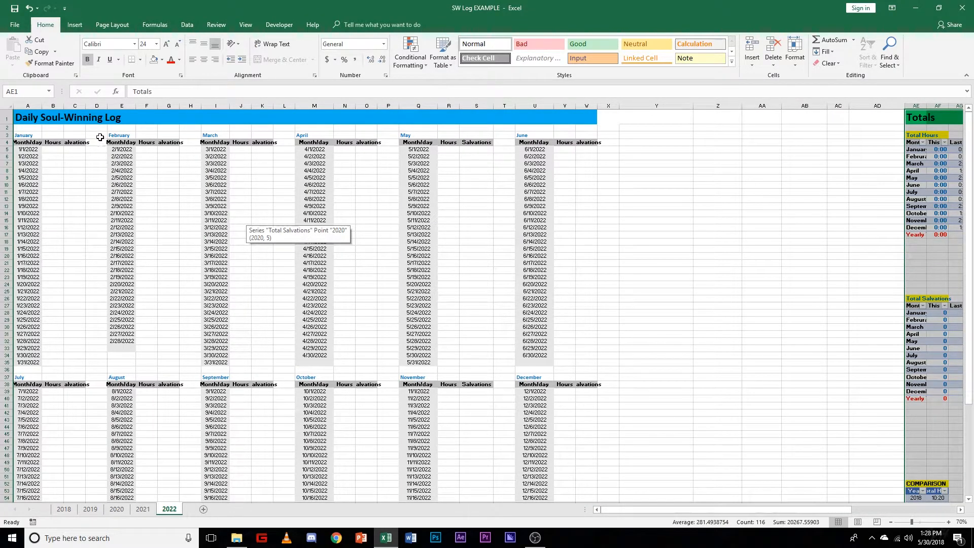
drag(121, 135, 617, 478)
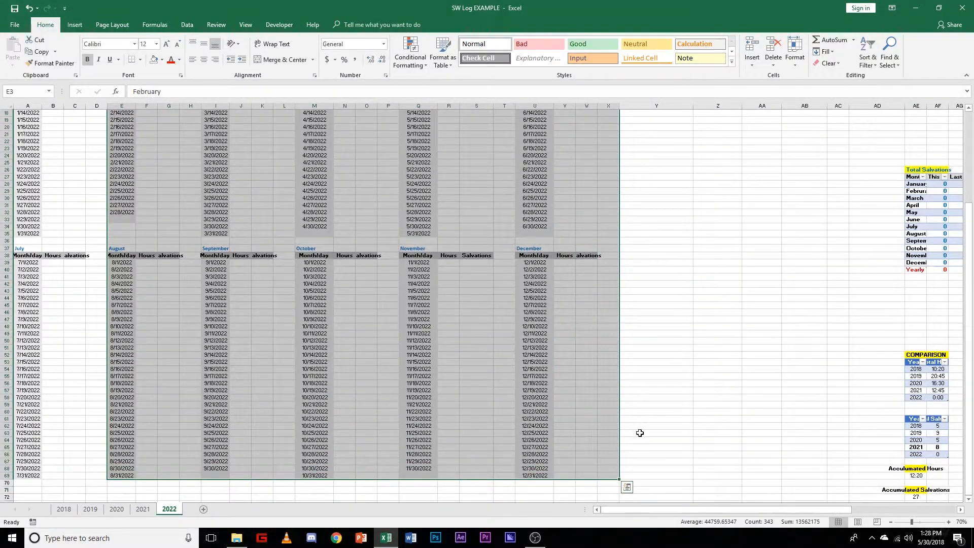
scroll(585, 260, up, 6)
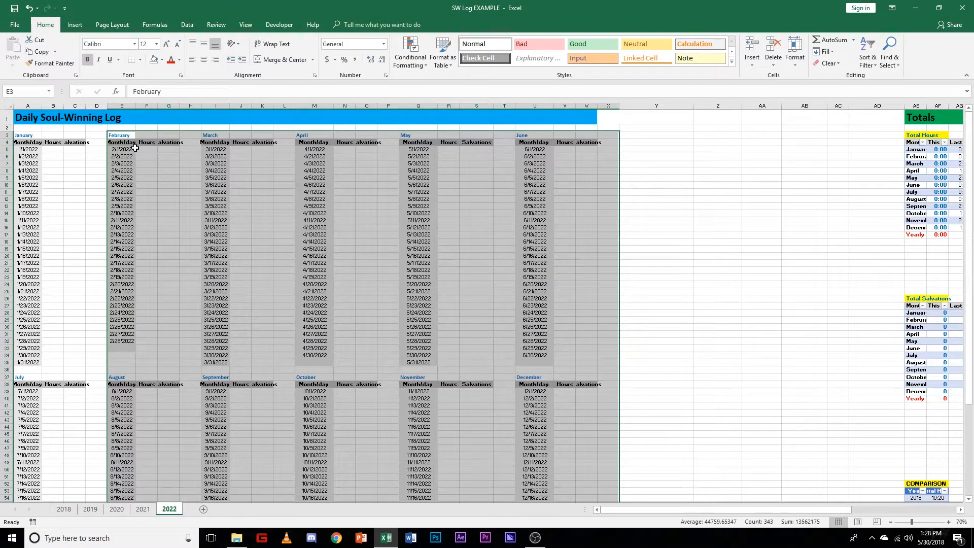
scroll(147, 196, down, 7)
scroll(148, 196, up, 7)
key(ctrl+c)
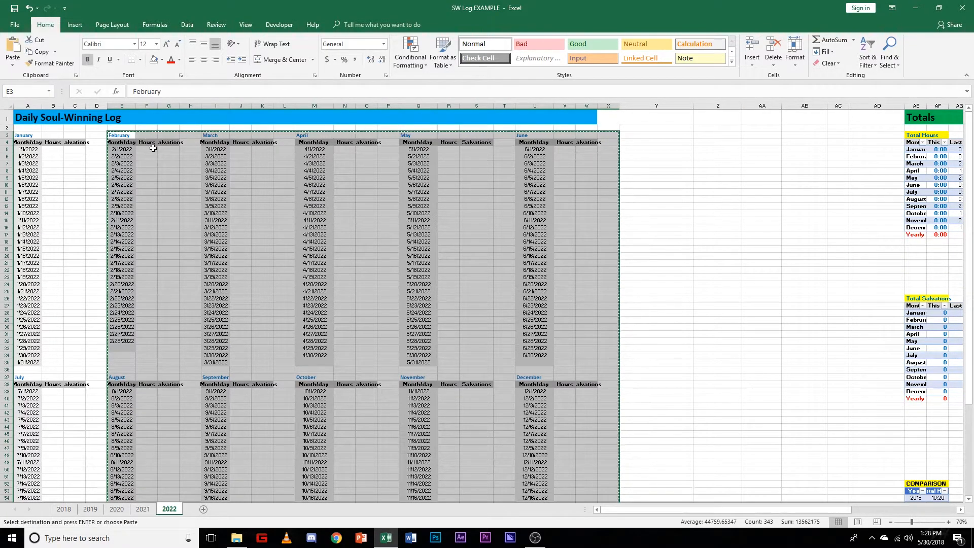
ctrl+scroll(147, 136, up, 1)
click(86, 115)
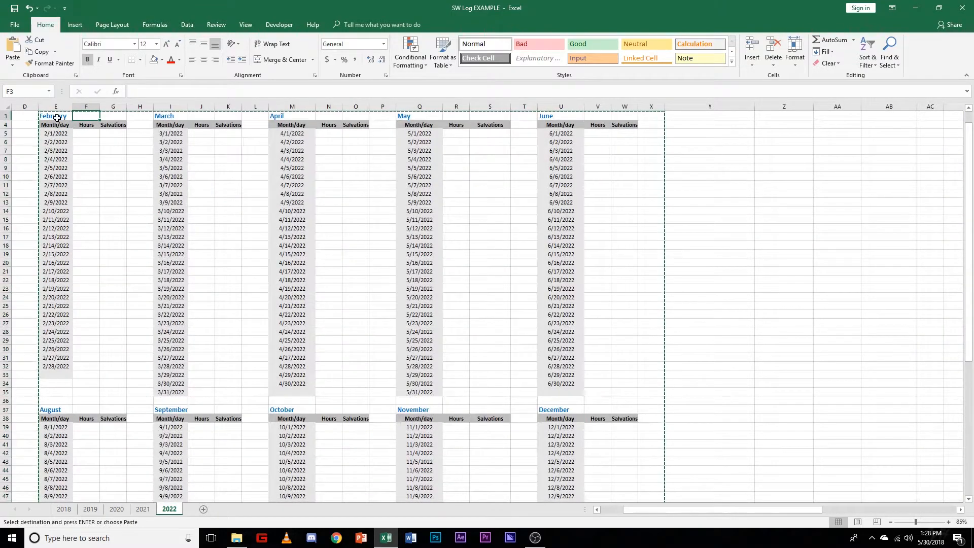
key(Return)
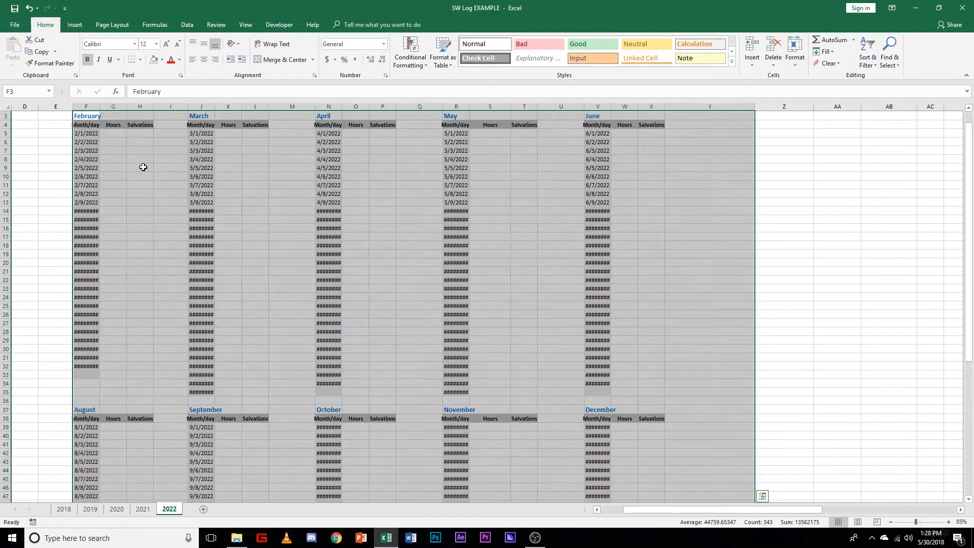
Step: Add a "Location" heading in cell D4, beside January's Salvations heading
drag(661, 514, 594, 513)
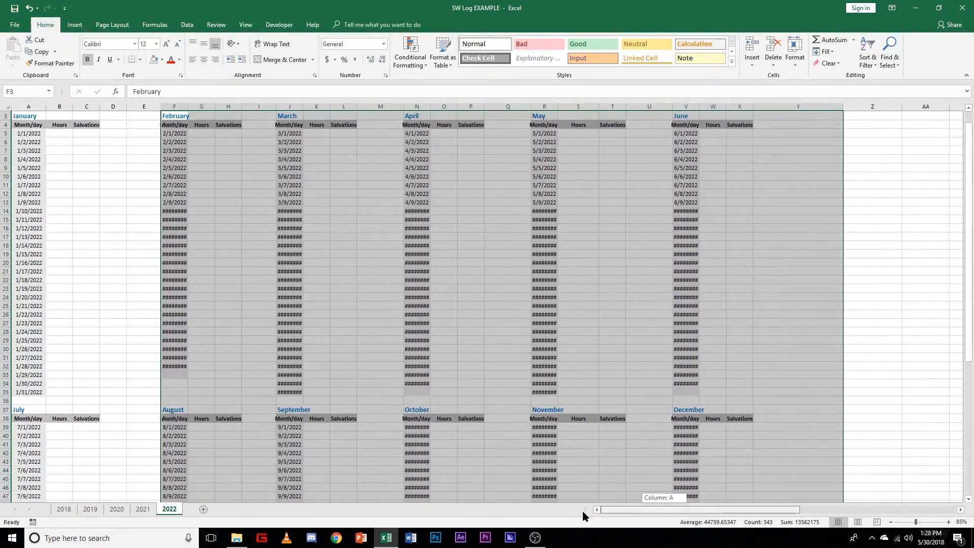
click(108, 126)
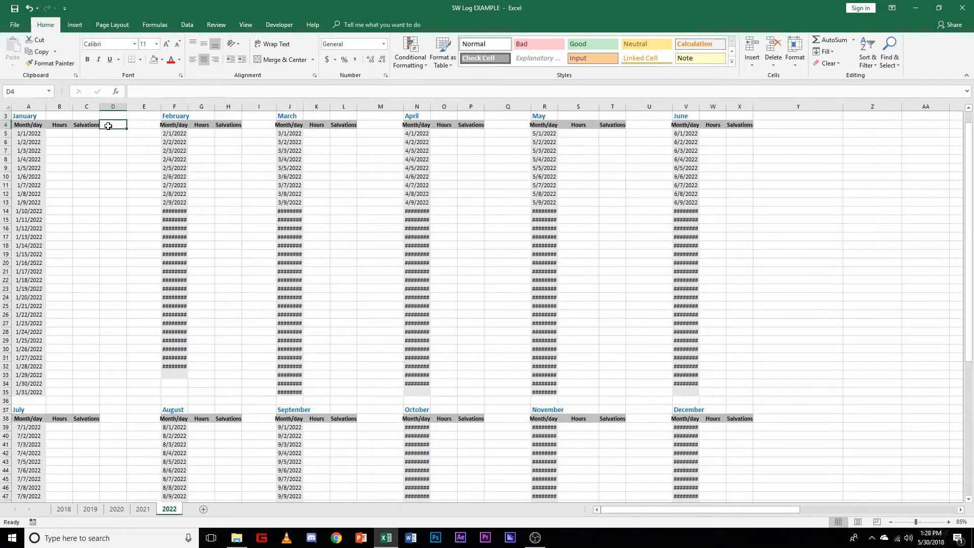
text(Location)
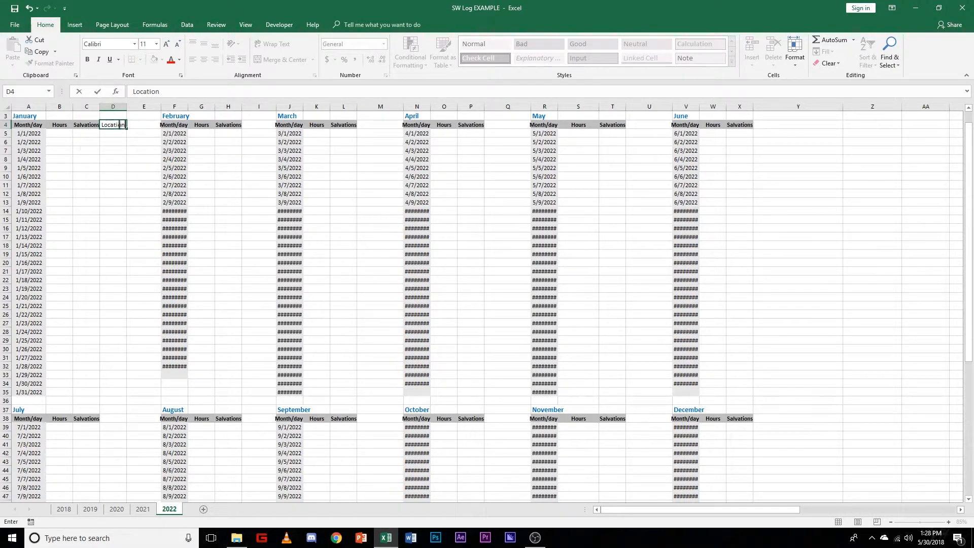
key(Return)
Step: Give the January Location heading a gray fill and bold text like its neighbours, and slightly narrow column E
click(123, 125)
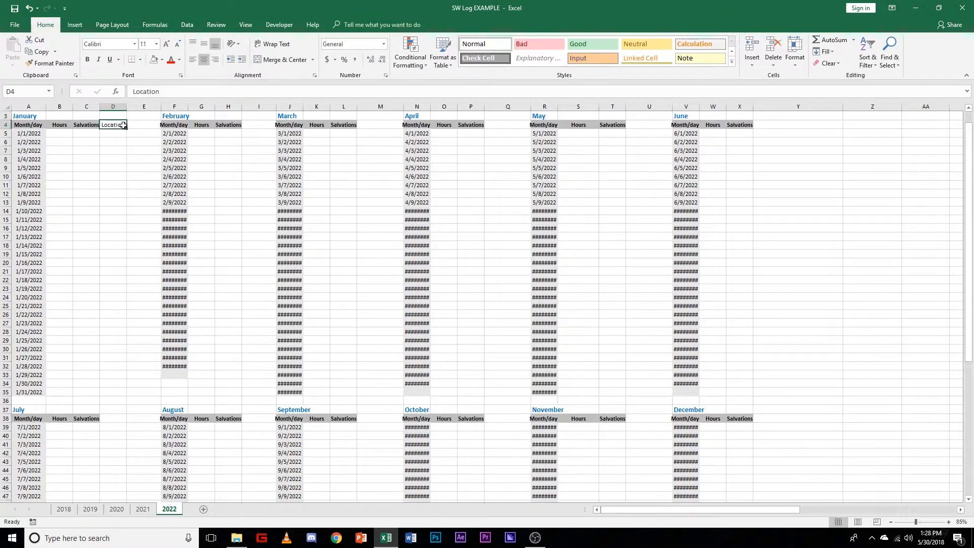
click(162, 59)
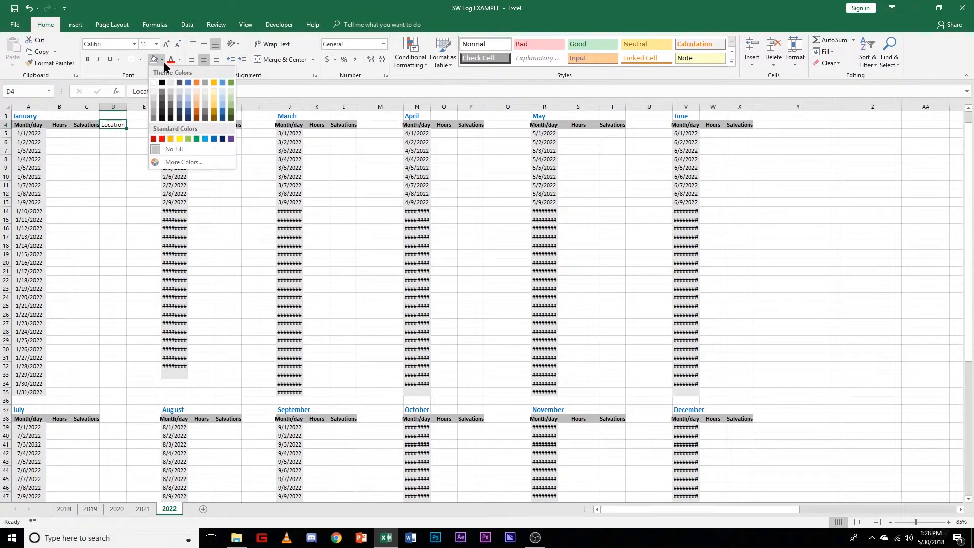
click(154, 108)
click(118, 134)
click(118, 126)
key(ctrl+b)
click(110, 168)
click(108, 125)
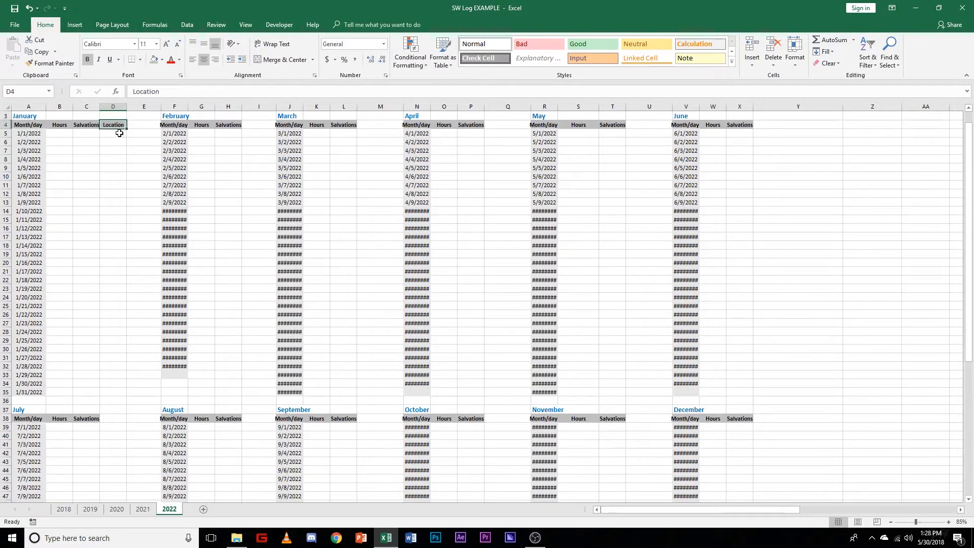
click(118, 141)
click(115, 126)
click(108, 150)
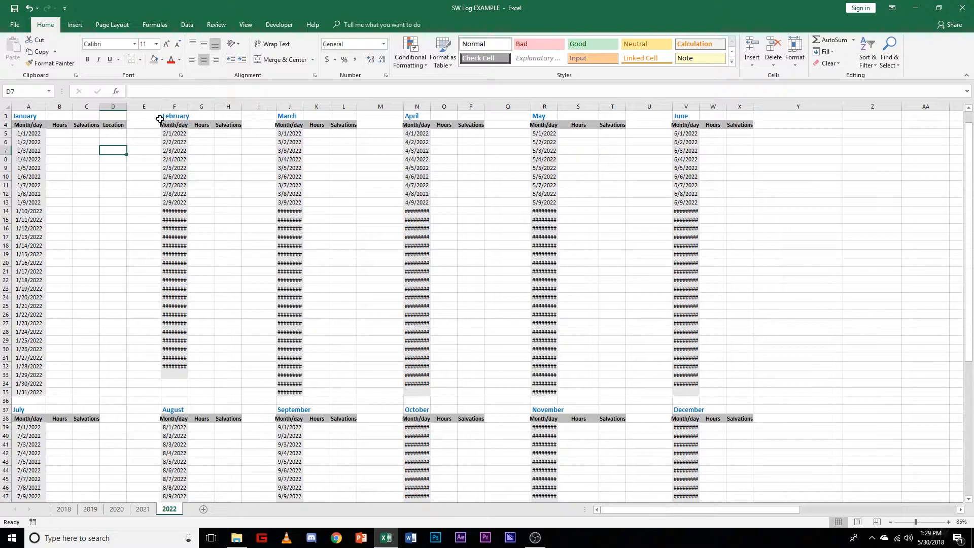
drag(159, 106, 154, 106)
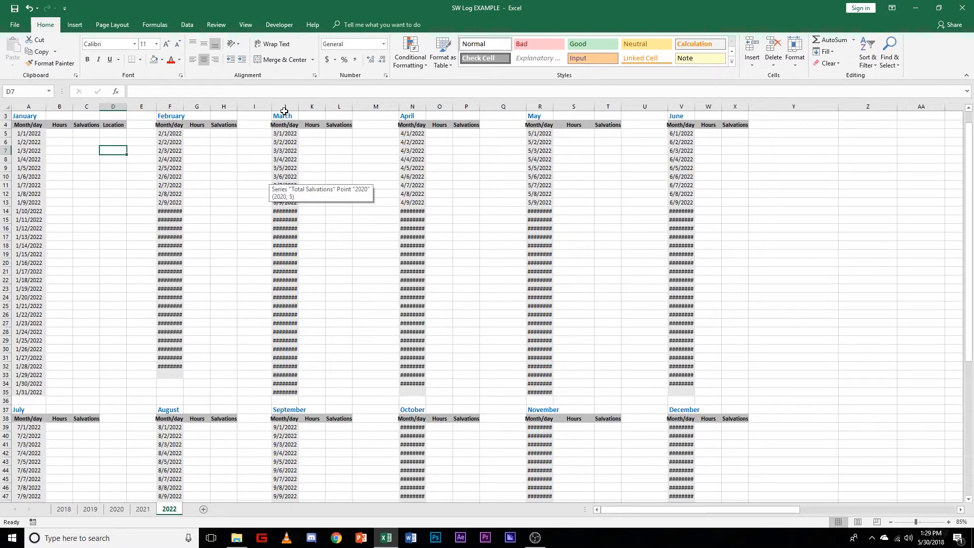
Step: Move the March–June and September–December block one column over so that it starts at K3
scroll(428, 311, up, 1)
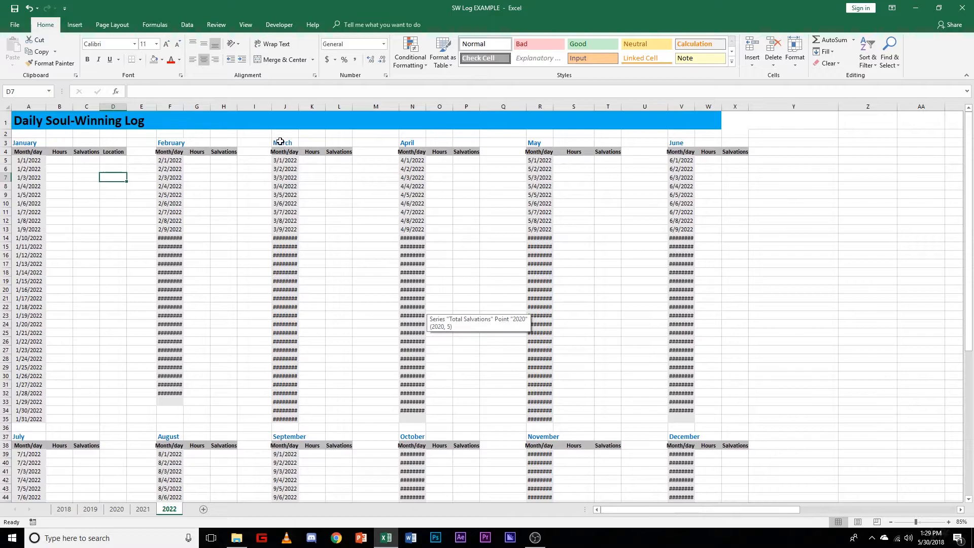
drag(280, 142, 771, 461)
scroll(648, 401, up, 10)
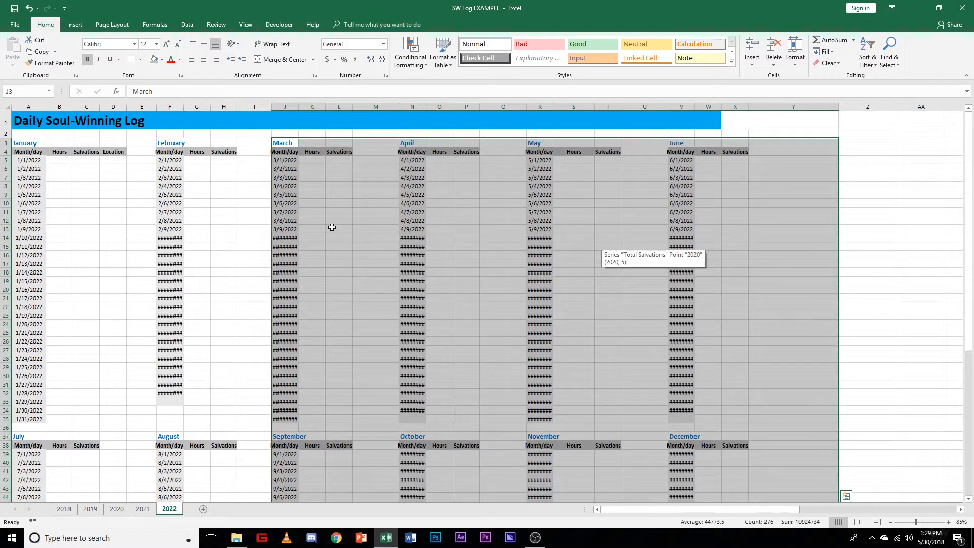
key(ctrl+c)
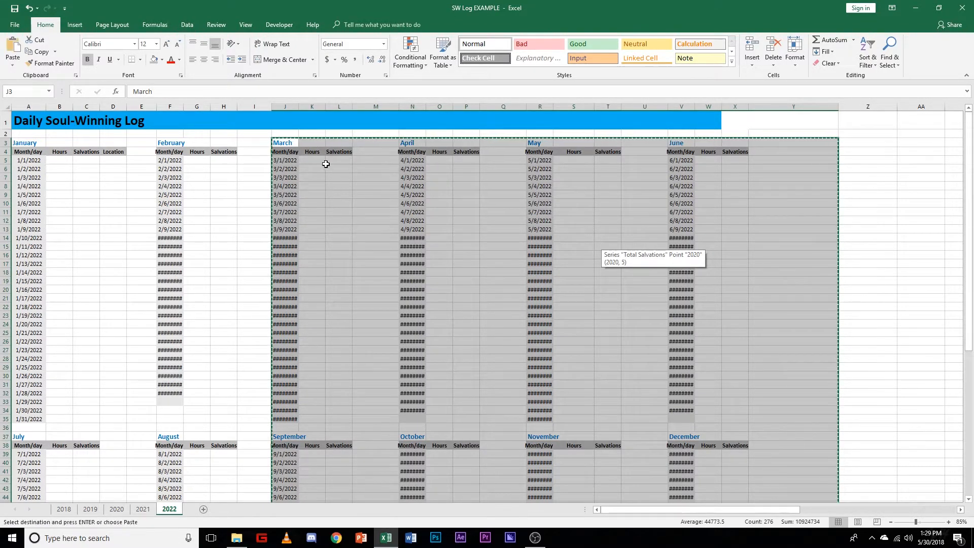
click(312, 143)
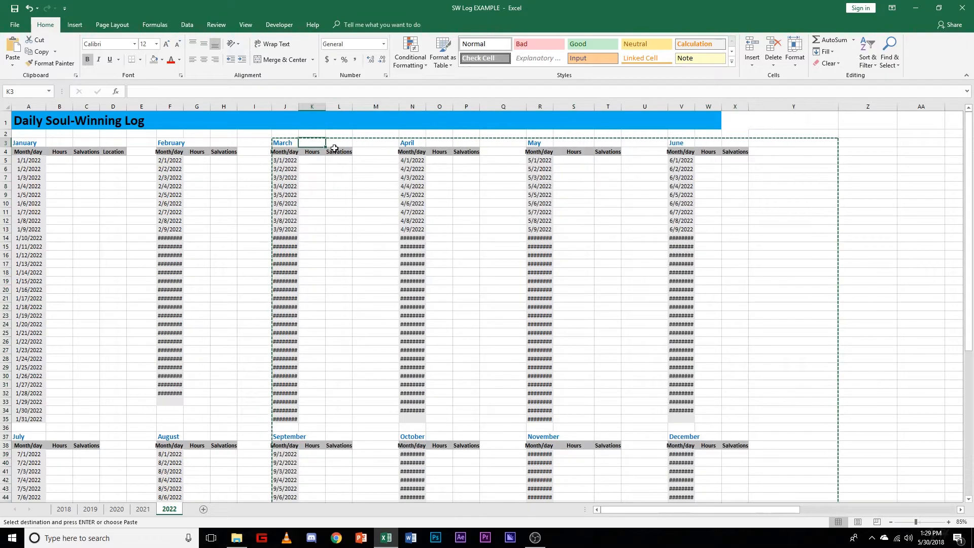
key(Return)
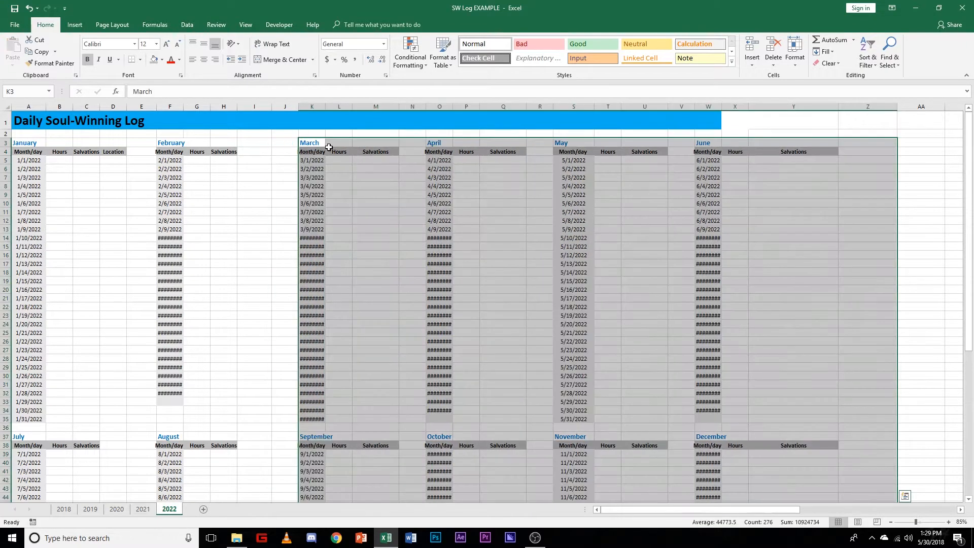
click(261, 163)
click(257, 151)
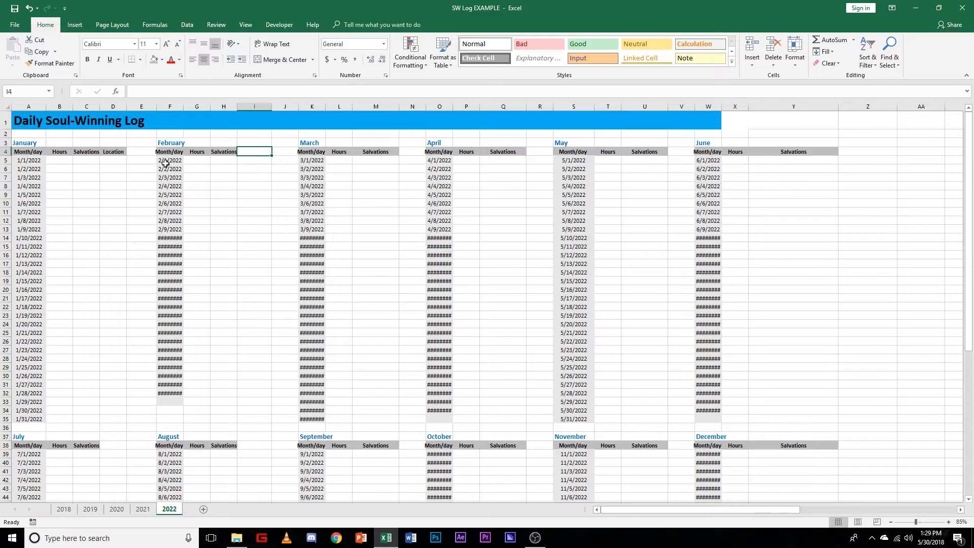
click(116, 154)
click(221, 201)
Step: Move the April–June and October–December block one column over so that it starts at P3
scroll(442, 198, down, 2)
scroll(442, 197, up, 2)
drag(436, 143, 769, 467)
scroll(793, 430, up, 9)
key(ctrl+c)
click(461, 144)
key(Return)
Step: Move the May–June and November–December block one column over so that it starts at U3
drag(607, 143, 868, 460)
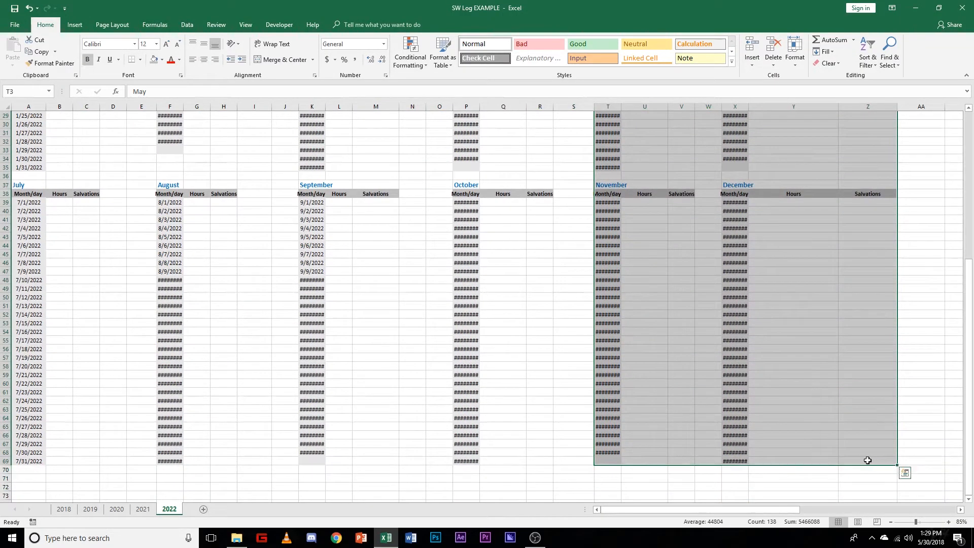
scroll(866, 455, up, 10)
key(ctrl+x)
click(643, 149)
click(643, 144)
key(ctrl+v)
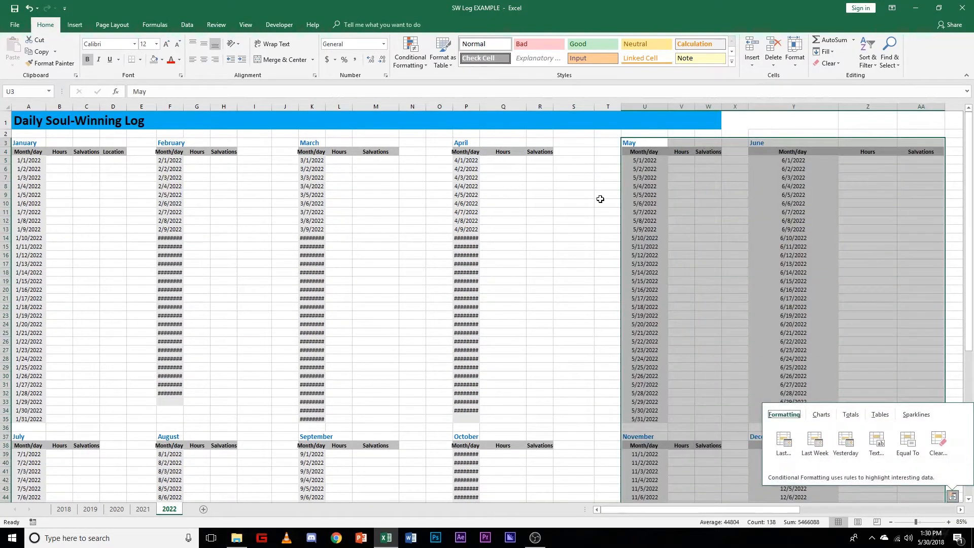
Step: Move the June and December block one column over to start at Z3, and narrow the spacer column Y
click(574, 333)
scroll(574, 332, down, 3)
drag(731, 509, 828, 509)
scroll(435, 213, up, 3)
drag(428, 144, 541, 459)
scroll(541, 459, up, 7)
drag(444, 138, 459, 141)
drag(450, 107, 391, 107)
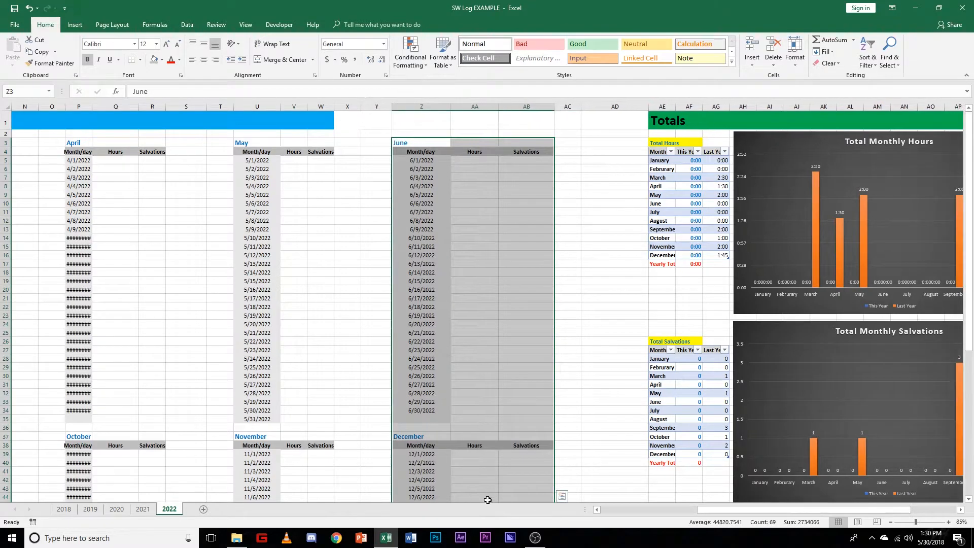
drag(730, 509, 629, 509)
Step: Copy January's Location heading to the February through May sections in cells I4, N4, S4 and X4
click(114, 154)
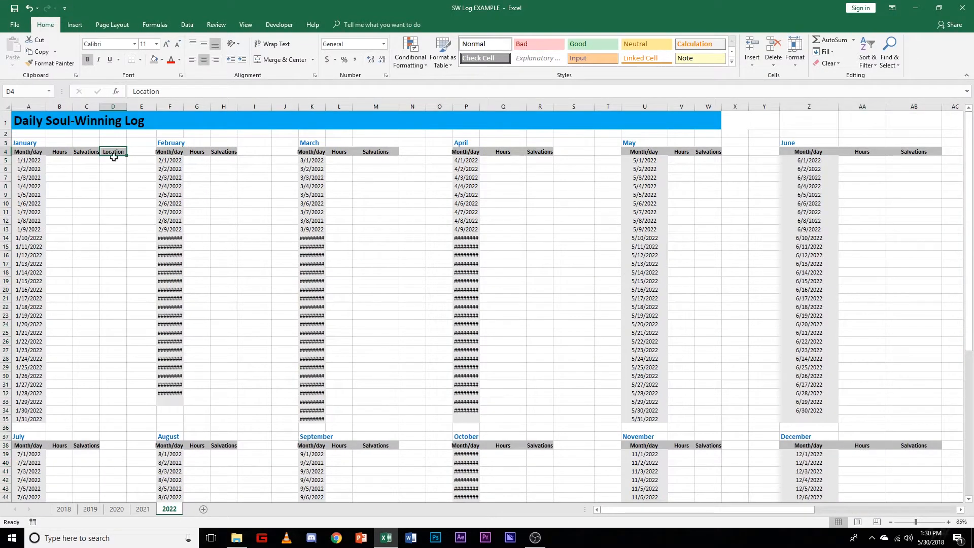
key(ctrl+c)
click(257, 151)
key(ctrl+v)
click(412, 151)
key(ctrl+v)
ctrl+click(569, 153)
key(ctrl+v)
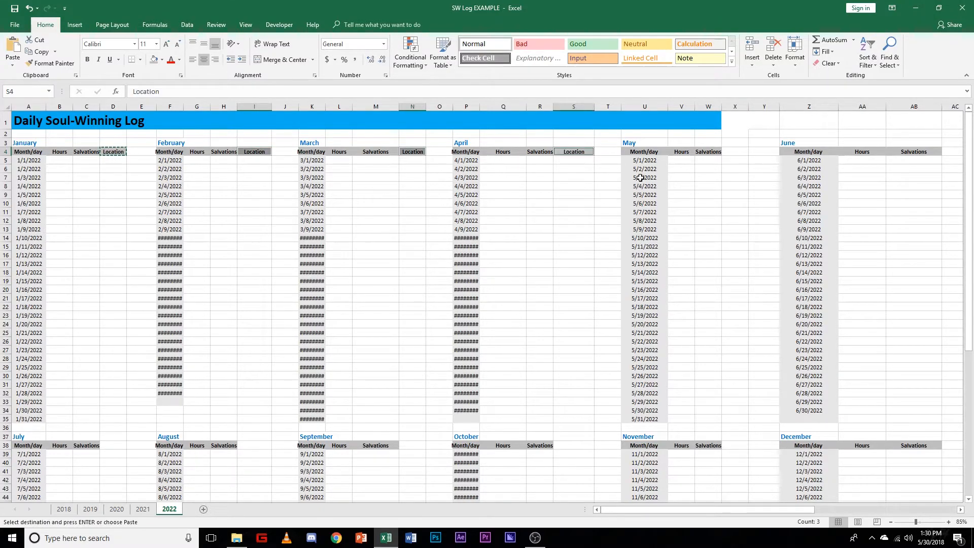
ctrl+click(737, 153)
key(ctrl+v)
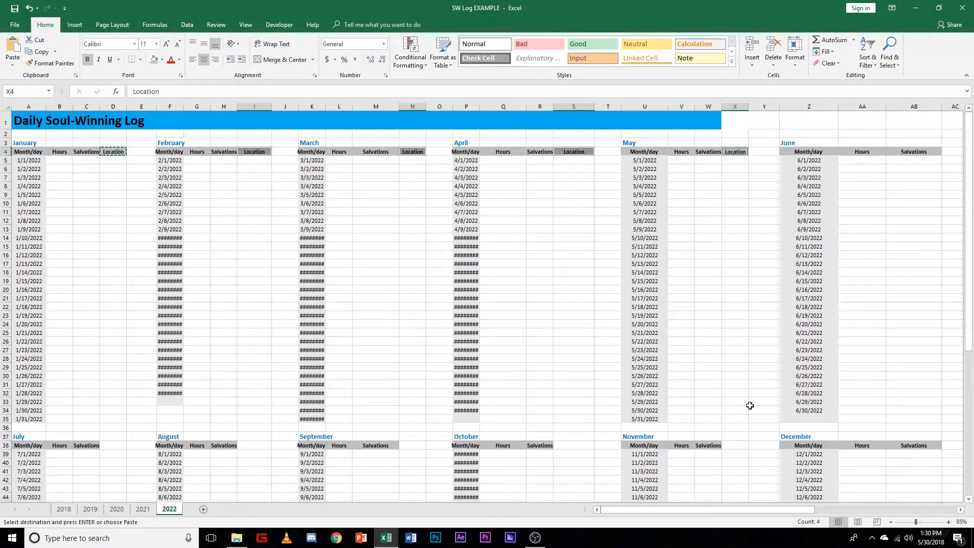
Step: Add the copied Location heading to June in AC4 and auto-fit the widths of columns AA and AB
drag(790, 510, 849, 513)
click(723, 152)
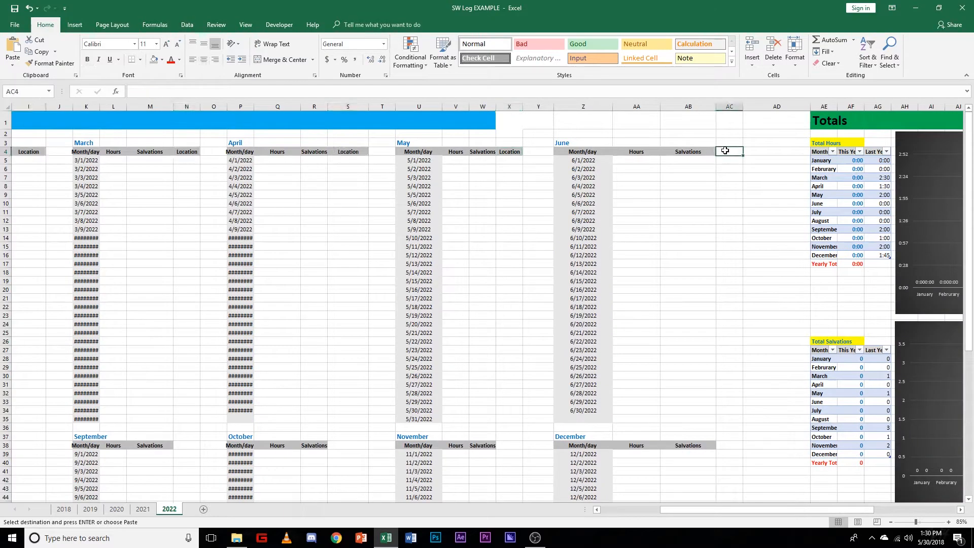
key(ctrl+v)
double_click(660, 106)
double_click(688, 106)
Step: Paste the Location heading beside Salvations in row 38 for each month from July through December
scroll(665, 319, down, 4)
click(675, 332)
key(ctrl+v)
ctrl+click(509, 332)
key(ctrl+v)
ctrl+drag(354, 334, 350, 339)
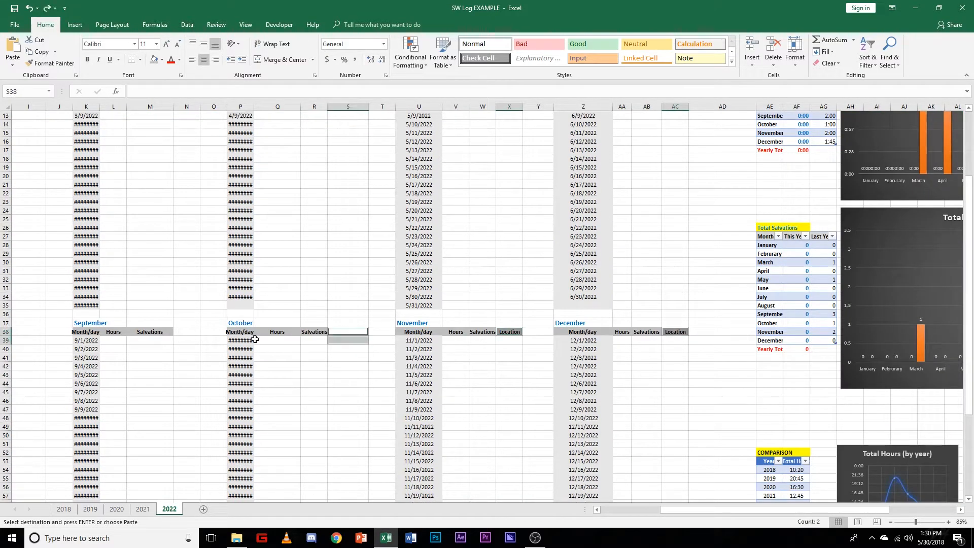
click(345, 332)
key(ctrl+v)
click(314, 366)
click(186, 332)
key(ctrl+v)
drag(704, 509, 634, 509)
click(254, 333)
key(ctrl+v)
ctrl+click(114, 332)
key(ctrl+v)
scroll(479, 480, up, 4)
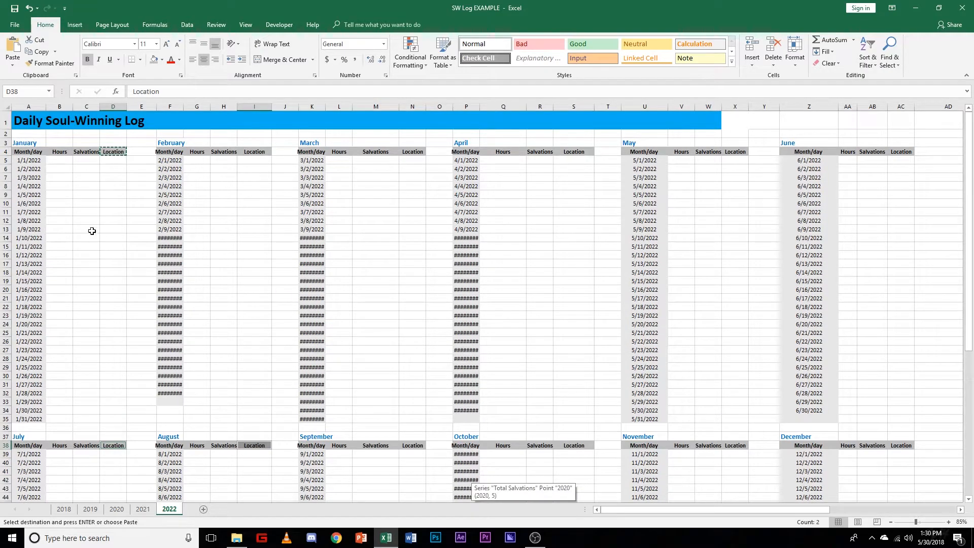
key(Escape)
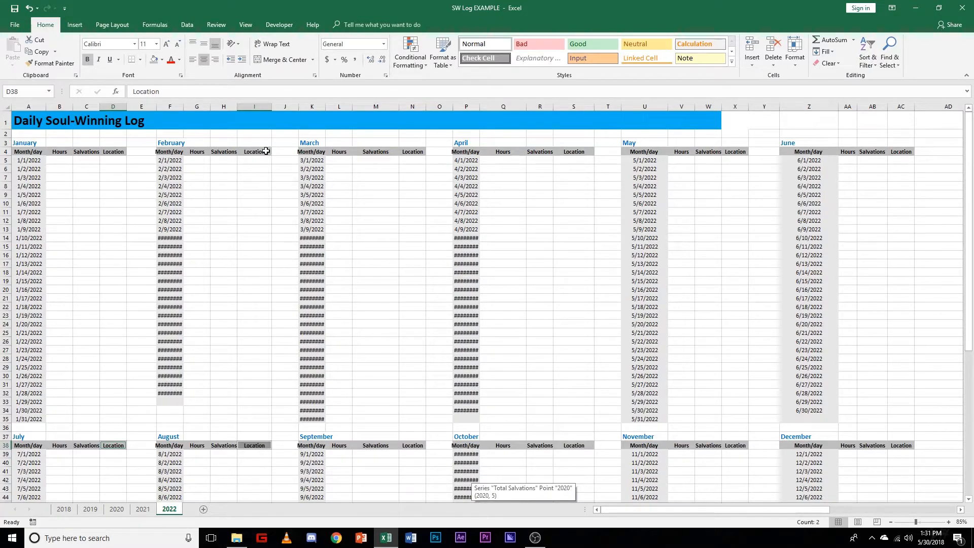
Step: Auto-fit the Month/day columns F, K and P so their full dates fit
scroll(254, 278, up, 2)
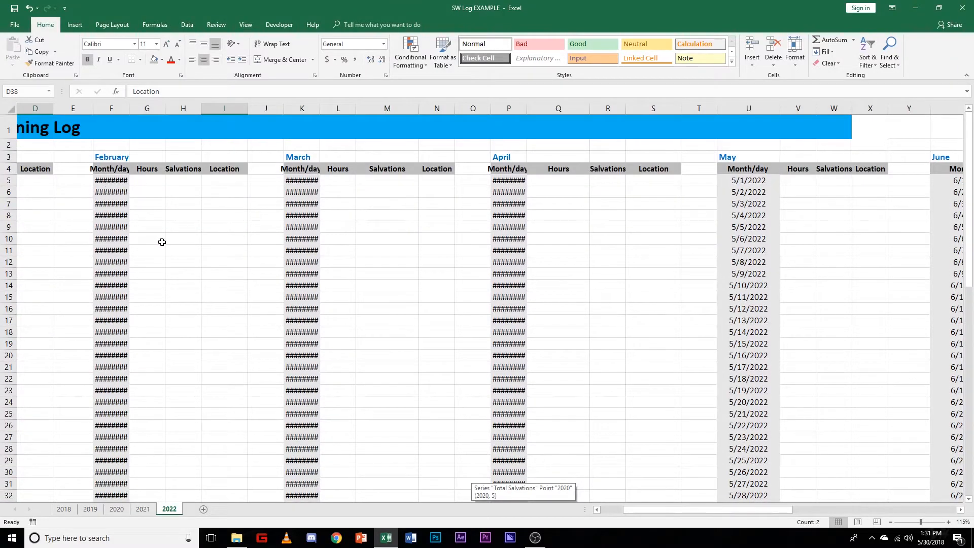
scroll(162, 242, down, 1)
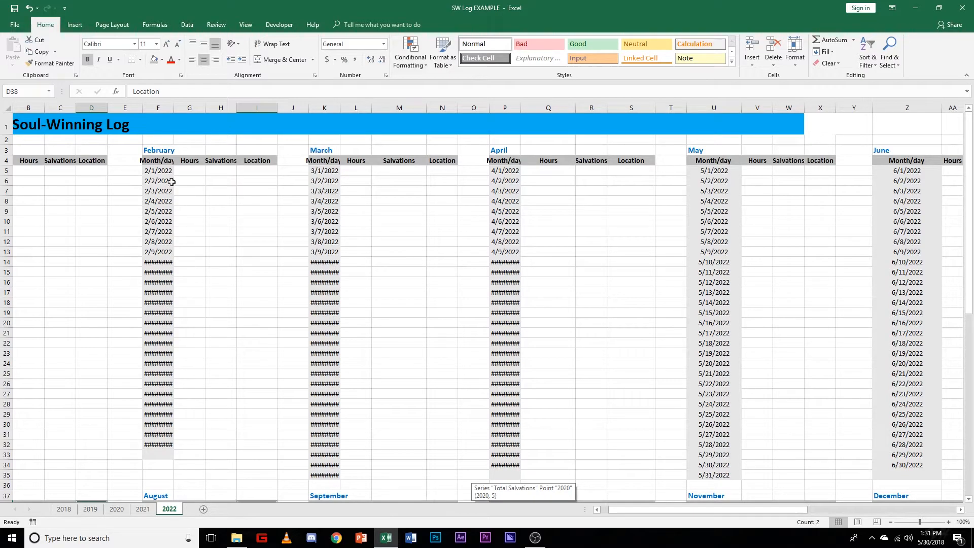
double_click(174, 108)
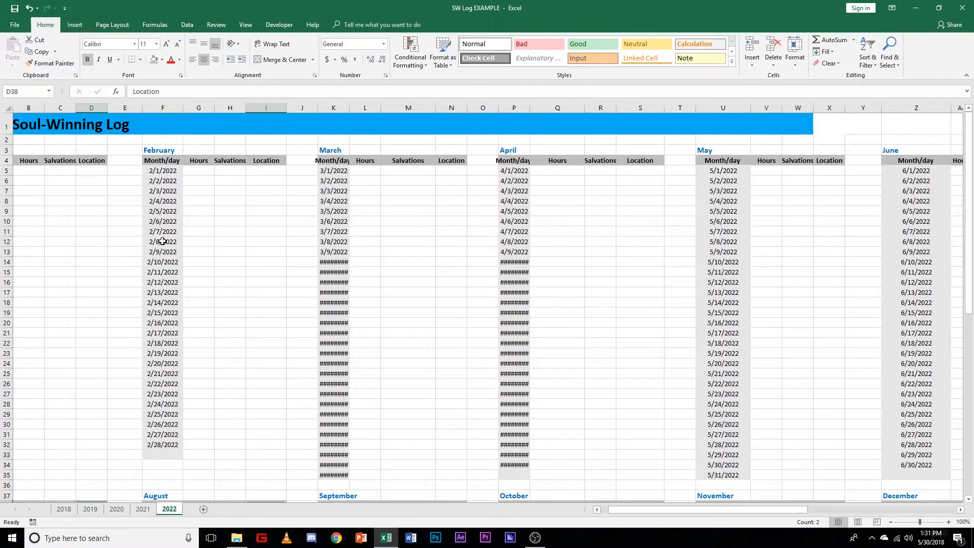
double_click(350, 108)
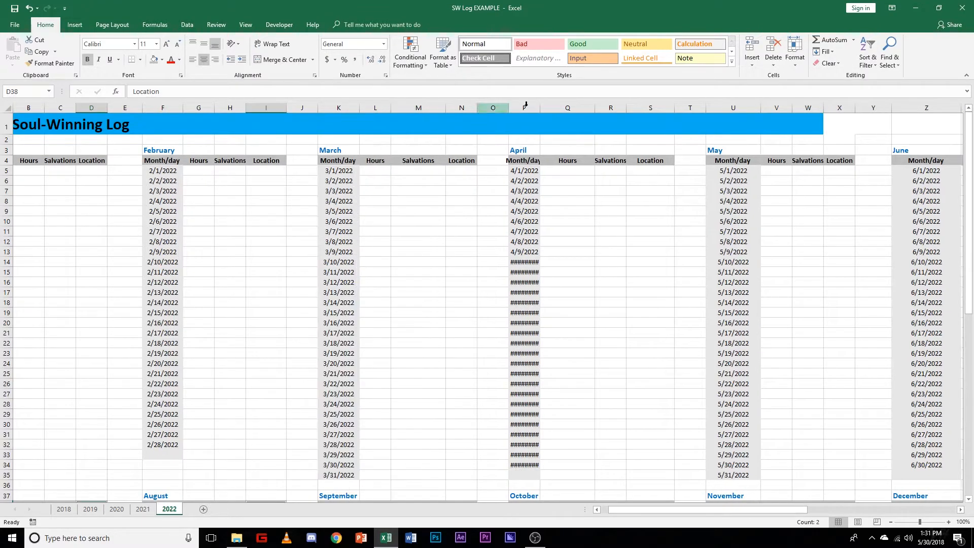
double_click(540, 108)
scroll(719, 287, down, 12)
drag(616, 509, 602, 510)
scroll(124, 378, up, 4)
drag(53, 107, 178, 108)
scroll(243, 329, up, 8)
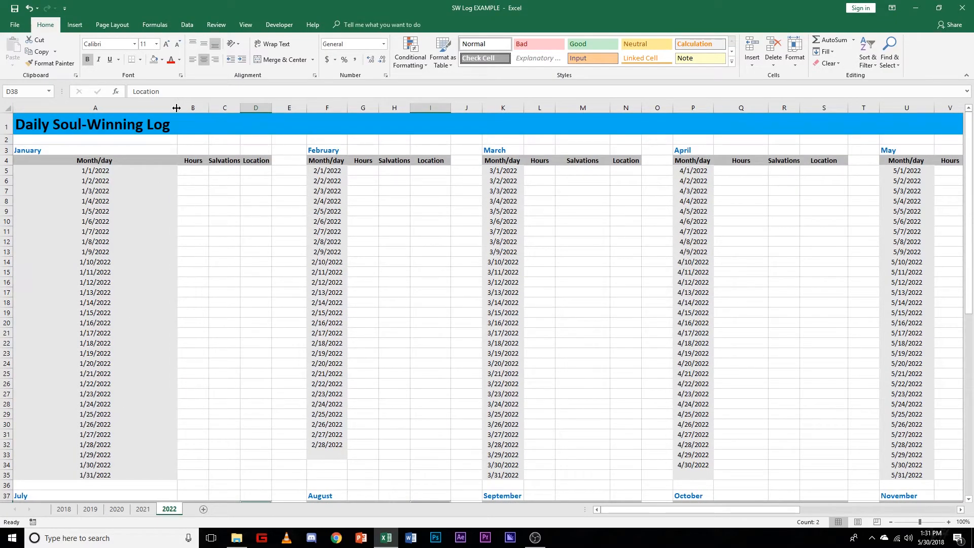
key(ctrl+z)
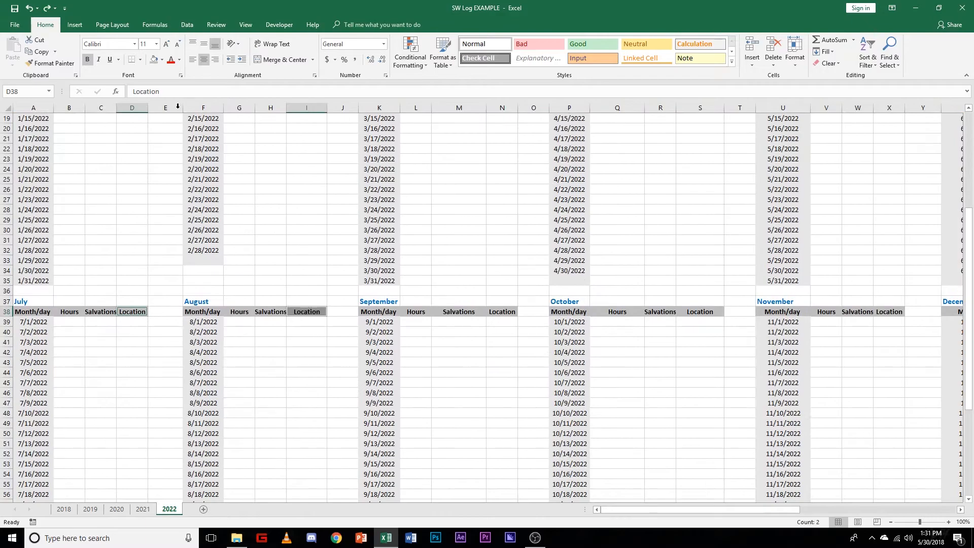
scroll(124, 398, up, 7)
Step: Merge and center the Daily Soul-Winning Log title across A1:AC1
scroll(322, 472, down, 3)
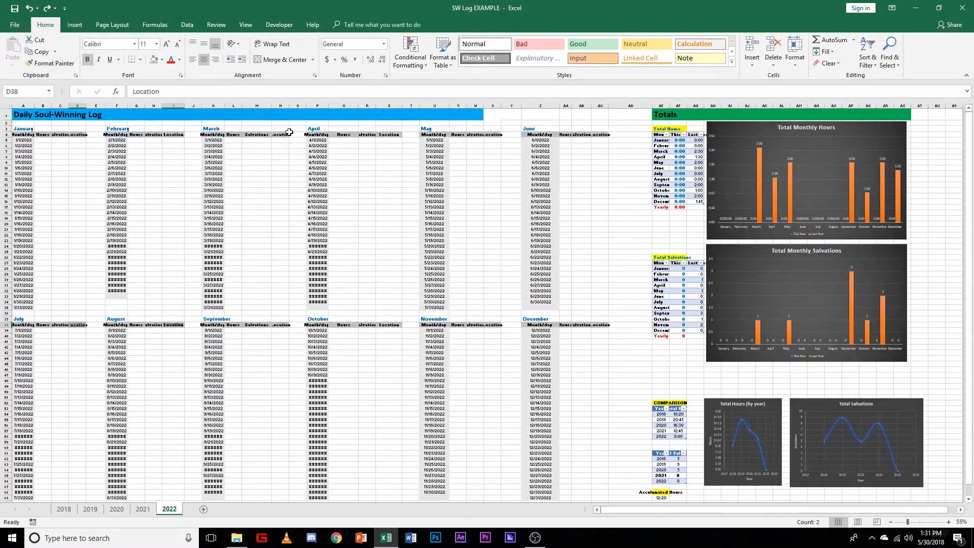
drag(18, 116, 602, 119)
ctrl+scroll(637, 220, up, 1)
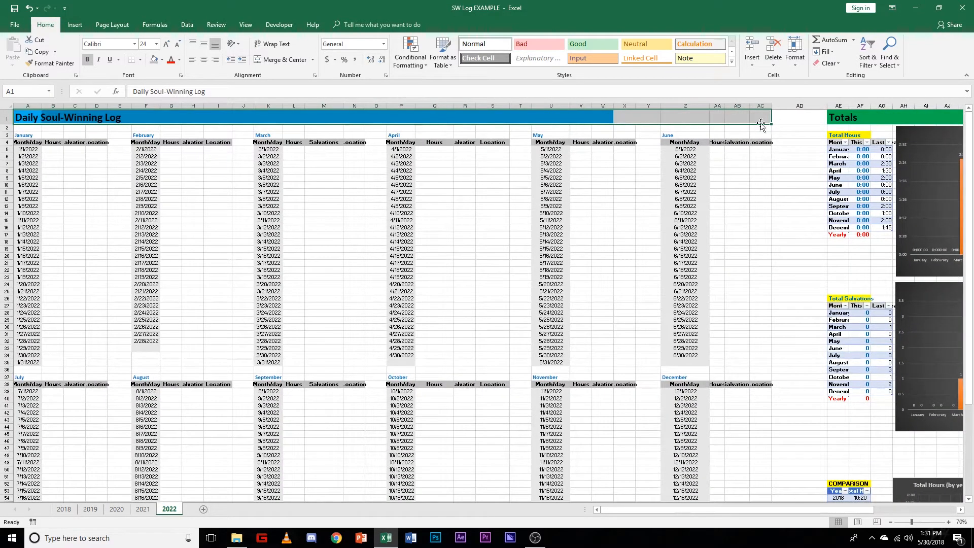
click(294, 60)
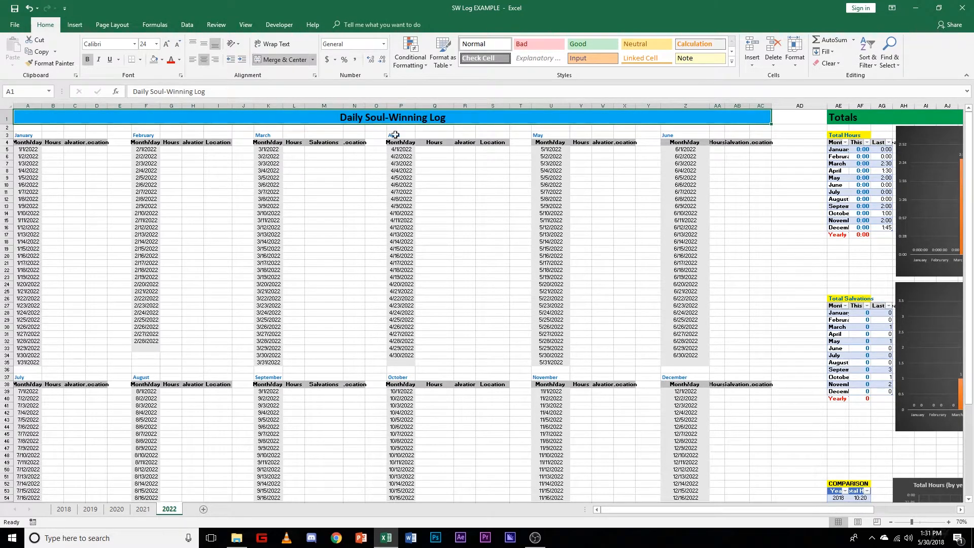
Step: Merge and center the Totals title across AE1:AU1
drag(735, 509, 818, 509)
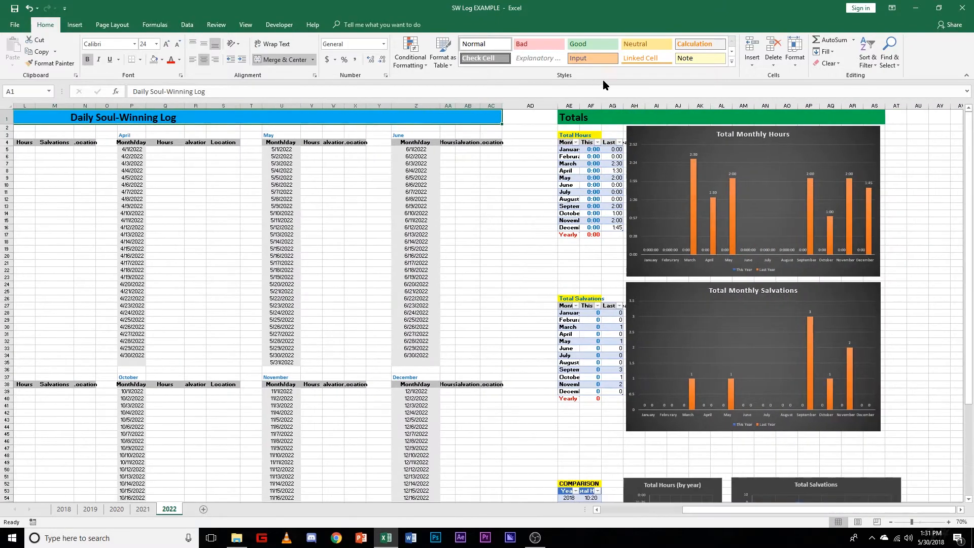
drag(570, 118, 911, 119)
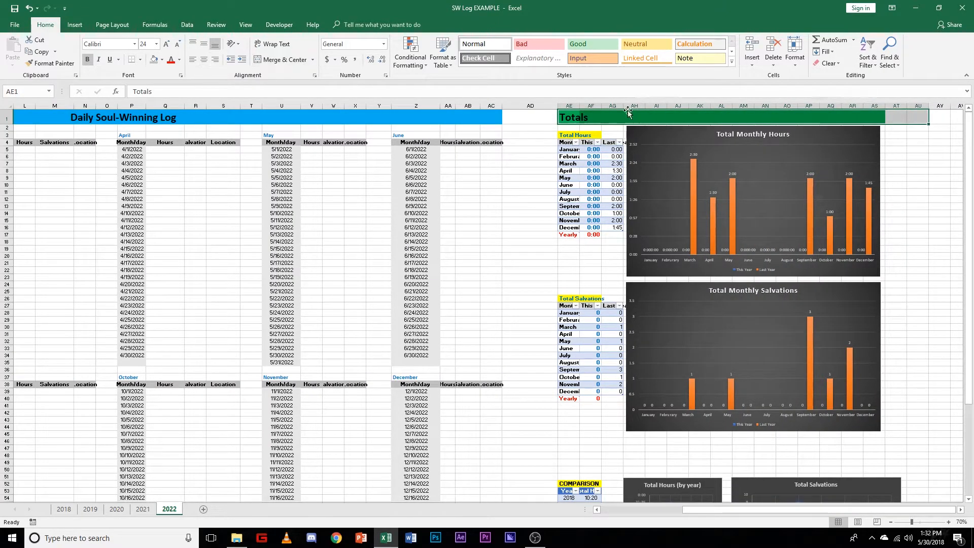
click(275, 60)
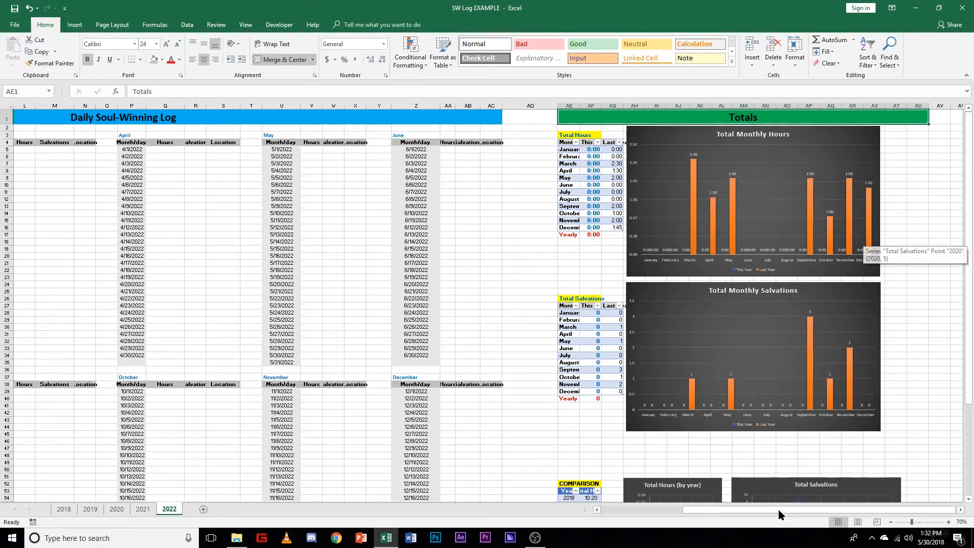
Step: Shift the monthly and yearly charts rightward away from the totals tables and widen the Total Hours (by year) chart
drag(656, 139, 677, 138)
drag(672, 288, 694, 289)
scroll(735, 335, down, 6)
drag(766, 351, 807, 349)
click(717, 373)
drag(722, 398, 748, 398)
drag(646, 350, 664, 348)
drag(801, 350, 820, 350)
click(758, 376)
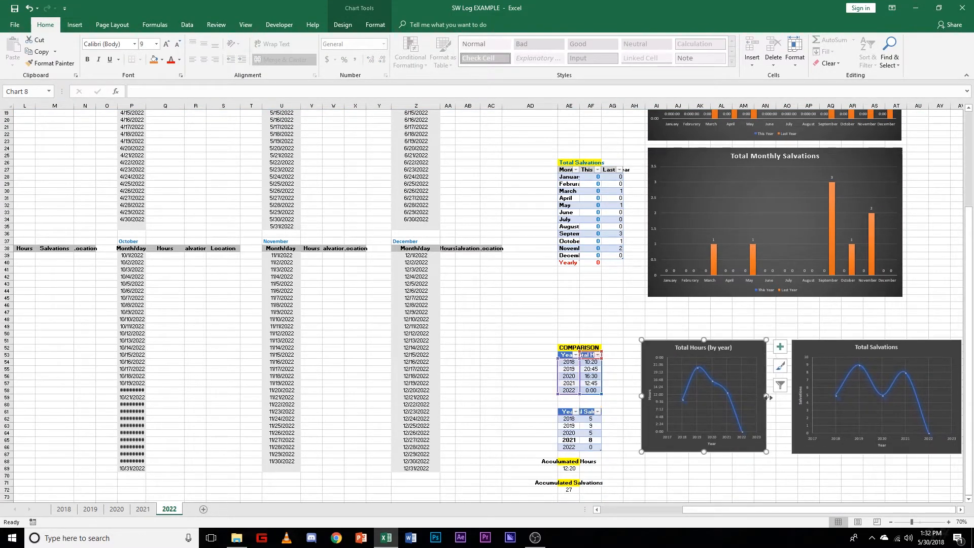
drag(766, 397, 787, 397)
Step: Auto-fit the totals table columns AE, AF and AG so their headings and month names fit
click(657, 326)
double_click(580, 107)
double_click(653, 107)
scroll(710, 424, up, 5)
double_click(720, 107)
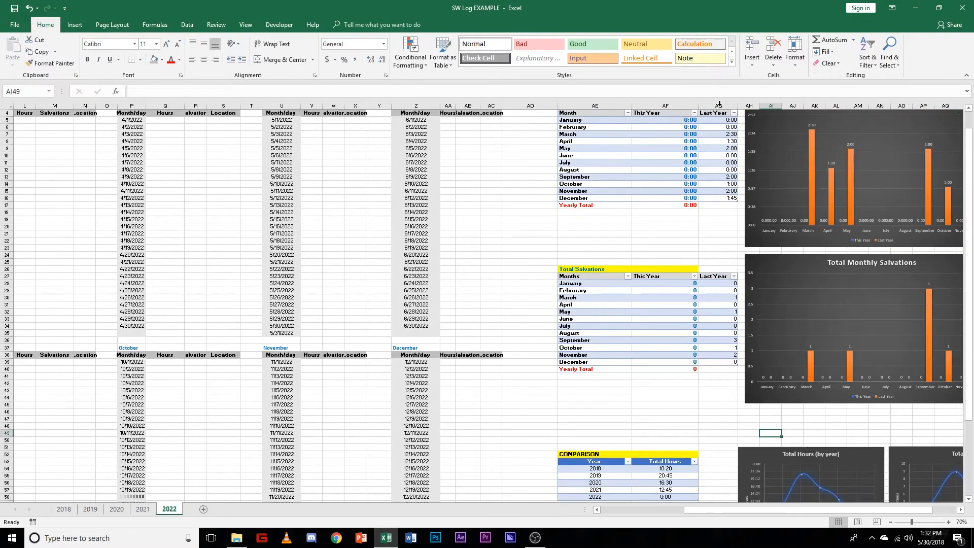
Step: Review the 2022 sheet's layout across the totals tables, charts, title banners and monthly log sections
scroll(740, 339, up, 1)
scroll(740, 345, down, 13)
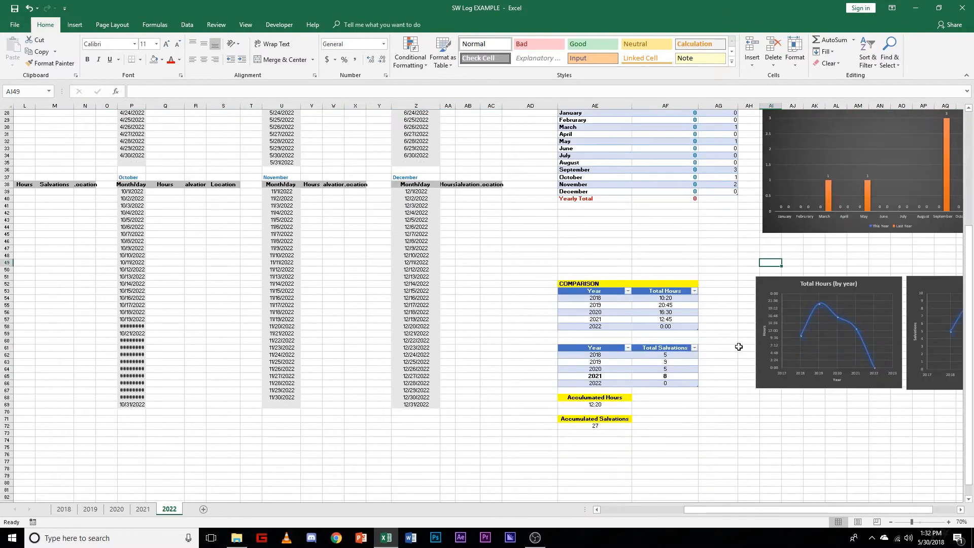
scroll(737, 365, up, 5)
scroll(735, 373, down, 3)
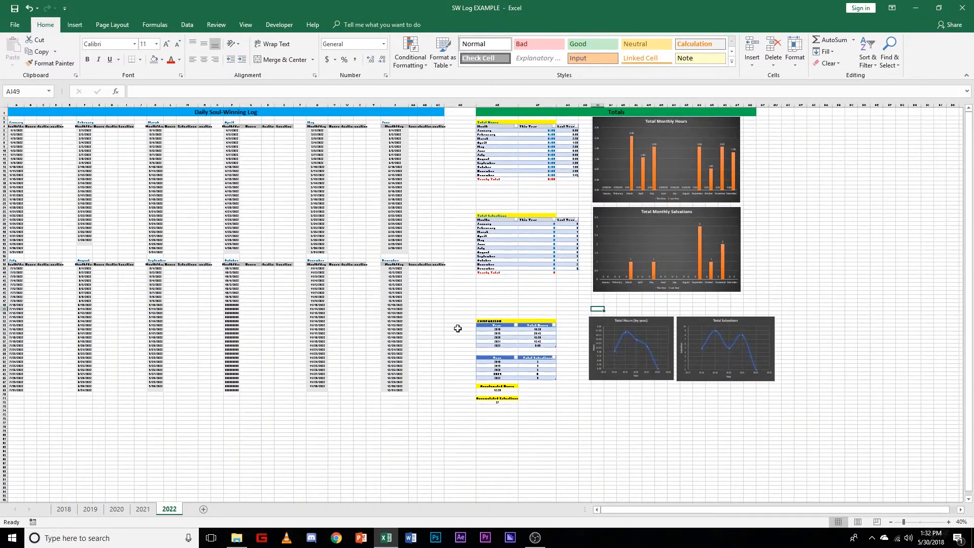
scroll(458, 329, up, 1)
scroll(319, 274, up, 3)
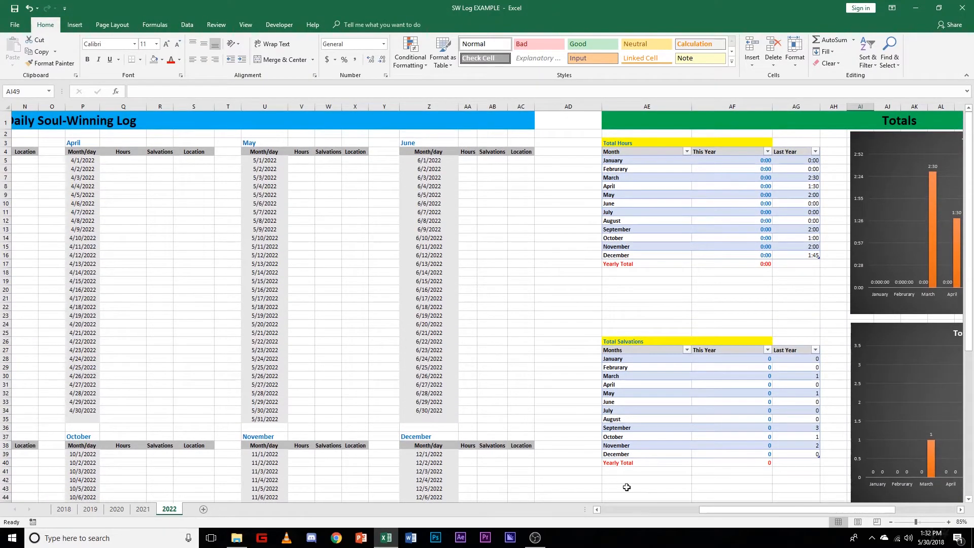
drag(727, 509, 628, 509)
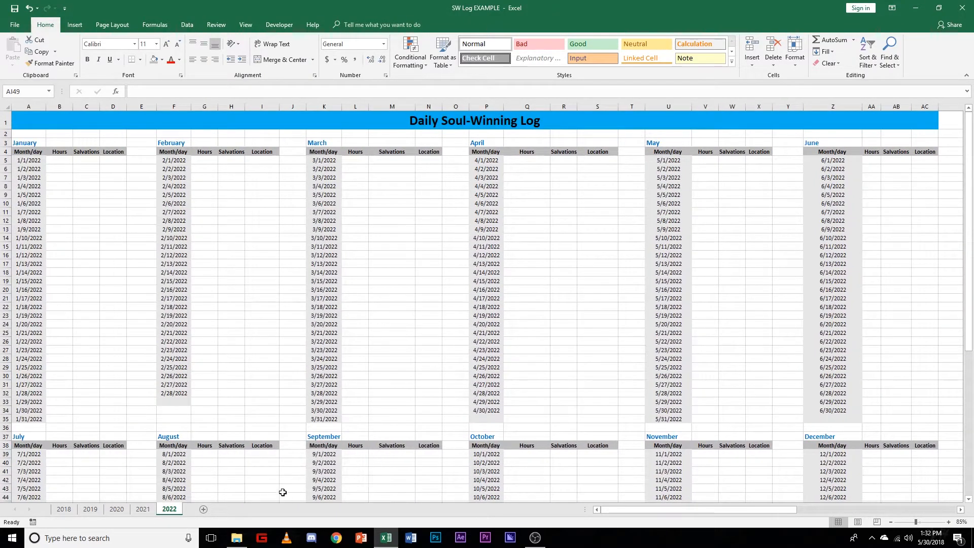
scroll(406, 402, down, 5)
scroll(396, 402, up, 5)
drag(620, 508, 563, 518)
scroll(525, 377, down, 1)
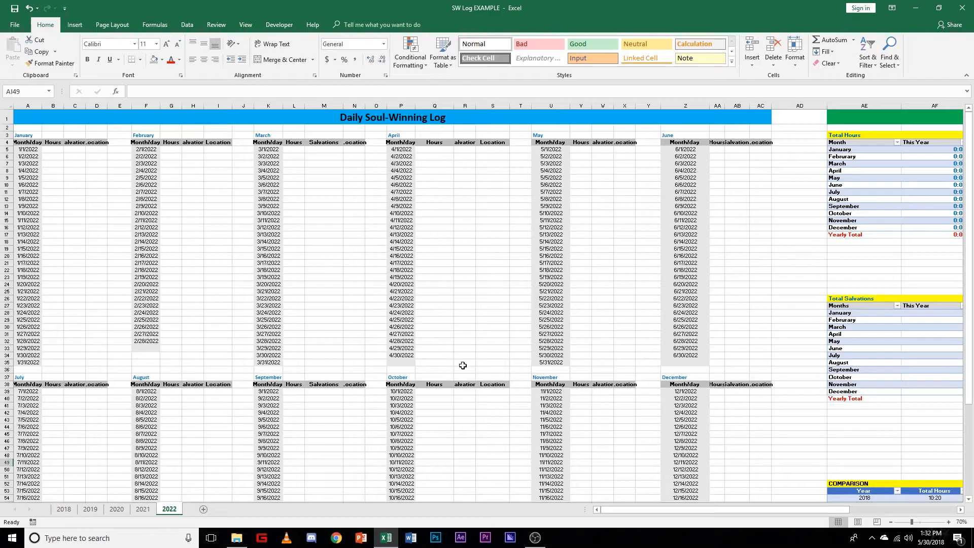
Step: Test the April row highlighting by entering 0:30 hours in Q5 and clear that entry again
click(432, 150)
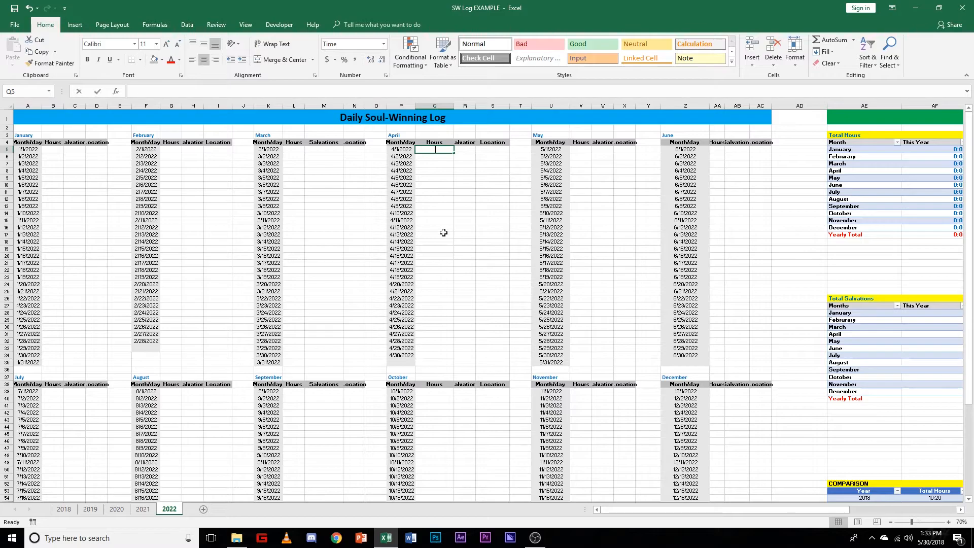
text(0:30)
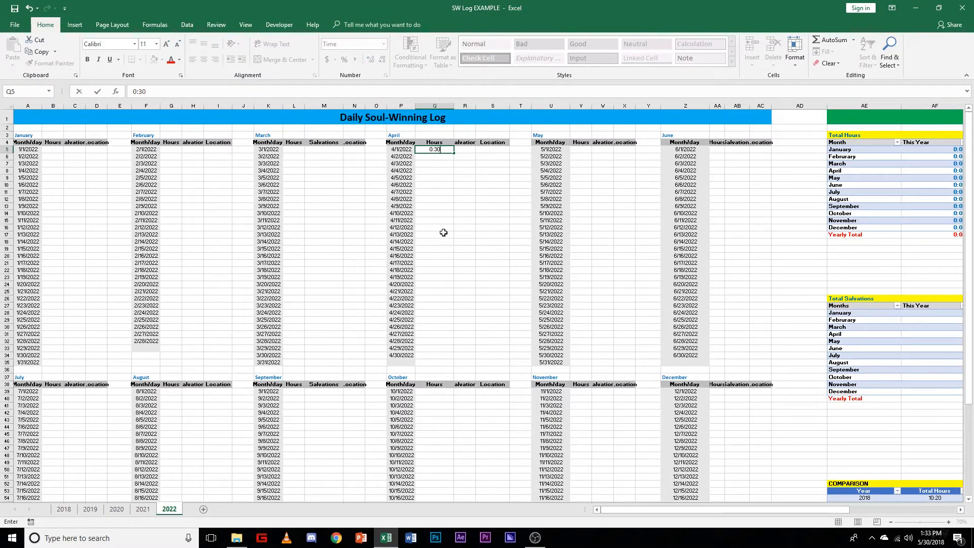
key(Return)
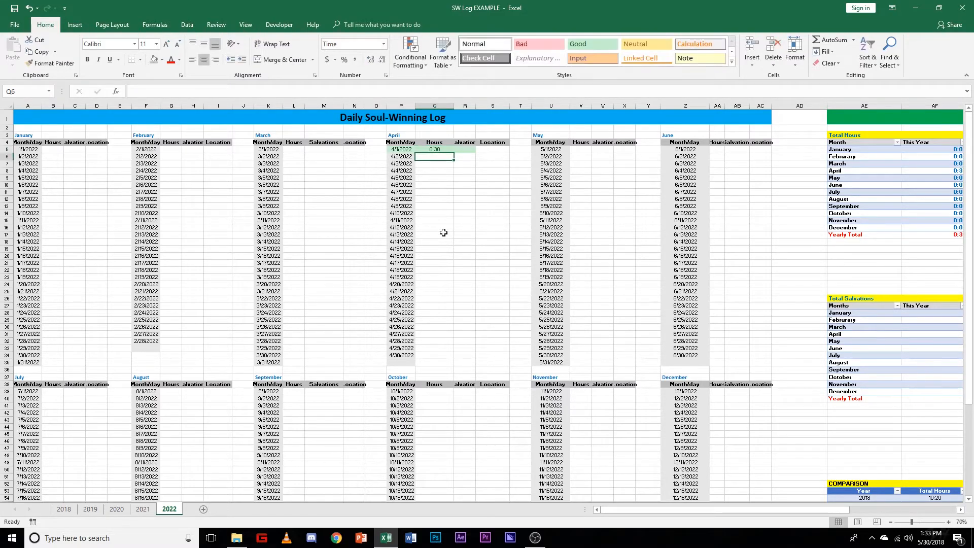
click(442, 150)
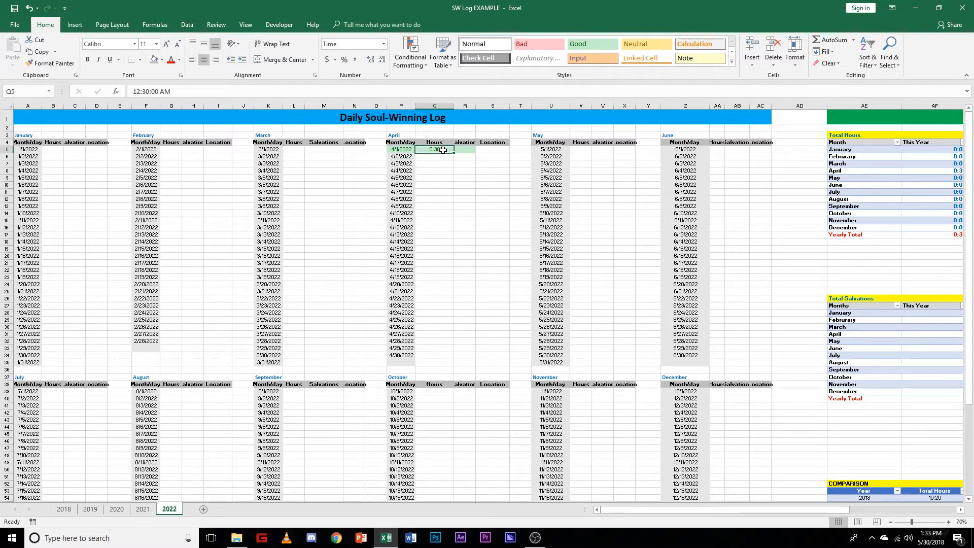
key(BackSpace)
click(444, 183)
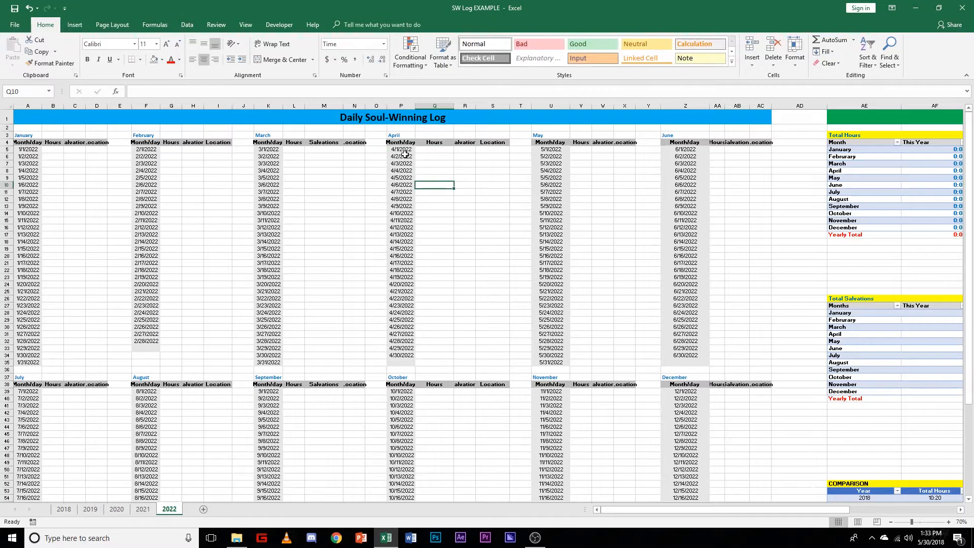
click(393, 148)
drag(412, 148, 505, 364)
click(492, 355)
click(408, 356)
drag(412, 358, 416, 367)
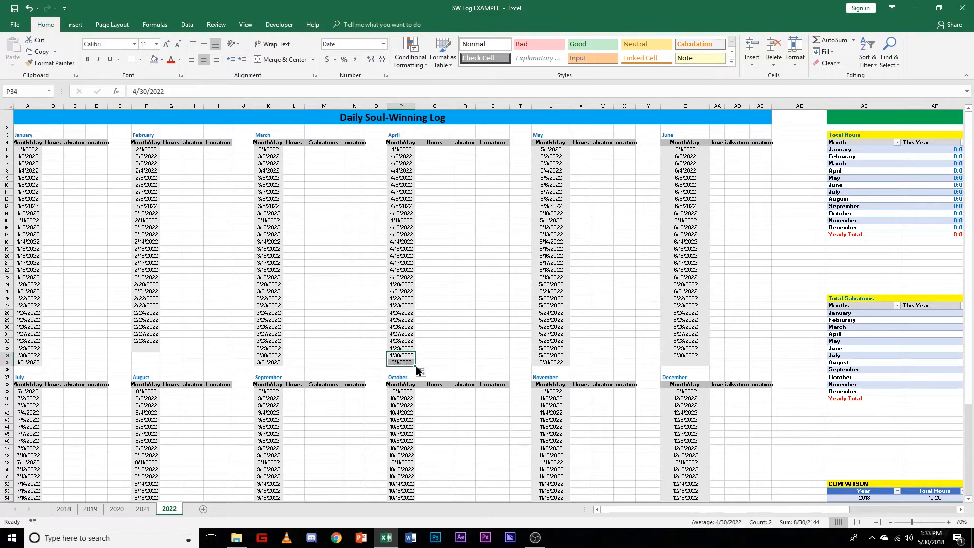
key(ctrl+z)
click(432, 355)
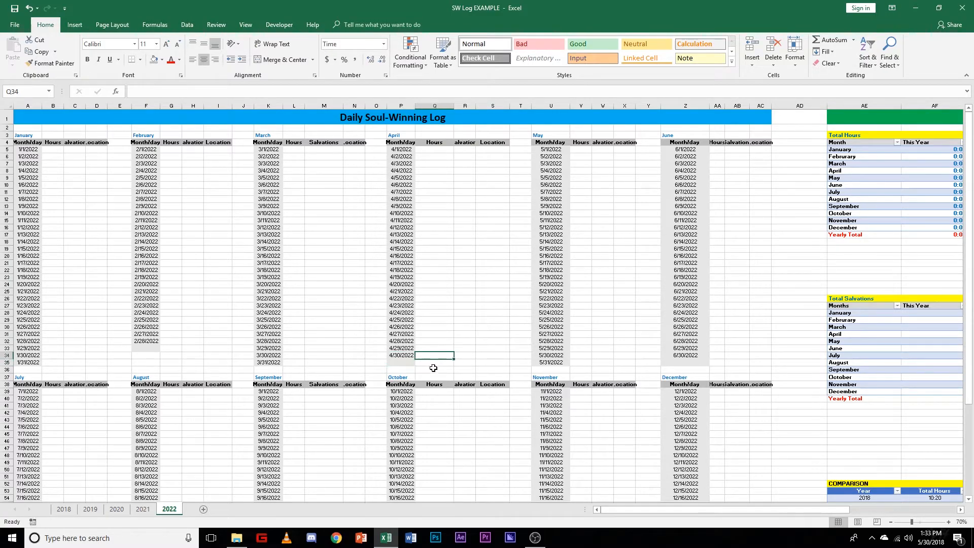
Step: Remove the grey fill from the empty date cell P35 below April 30
ctrl+scroll(431, 371, up, 1)
click(378, 373)
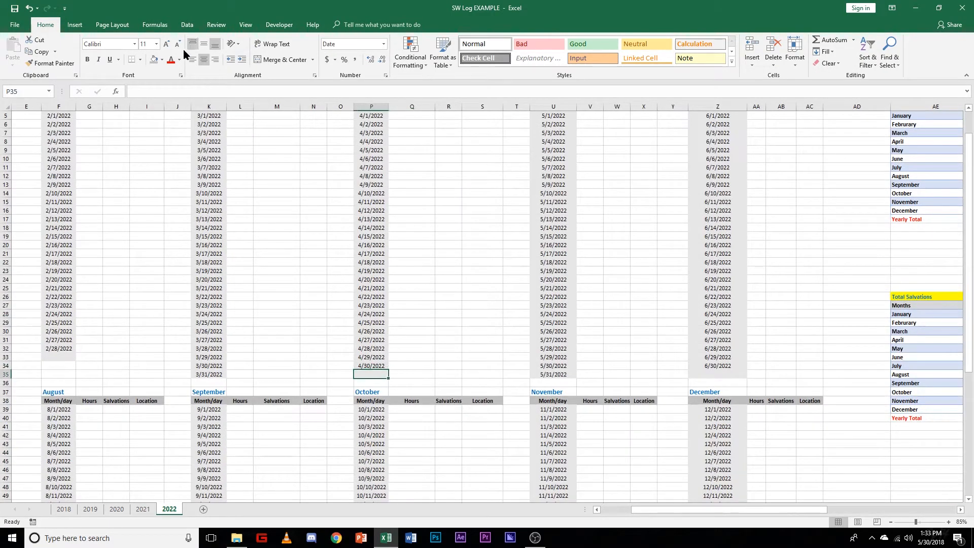
click(161, 60)
click(167, 150)
click(440, 348)
Step: Edit the conditional formatting rule for April's P5:S34 so that its background fill is light blue
scroll(463, 312, up, 2)
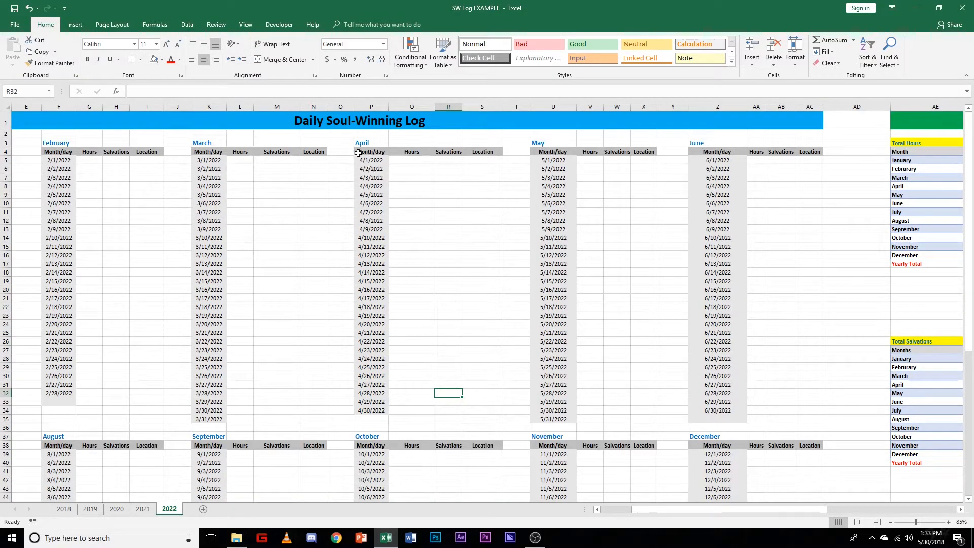
drag(362, 160, 487, 409)
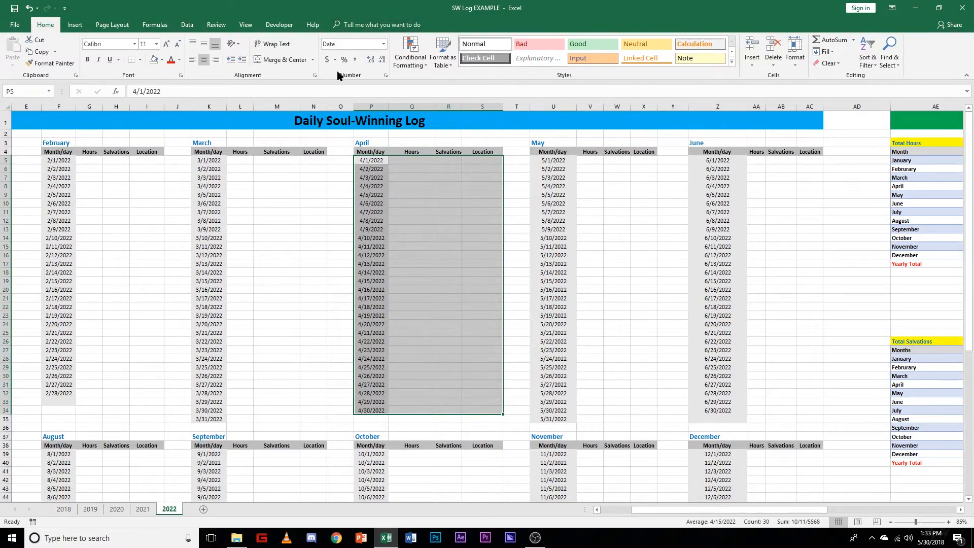
click(423, 69)
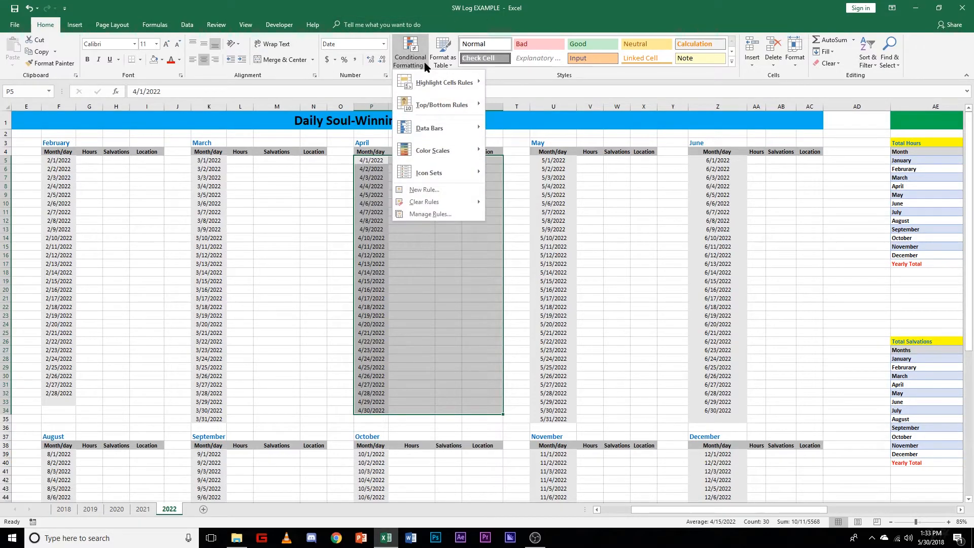
click(434, 215)
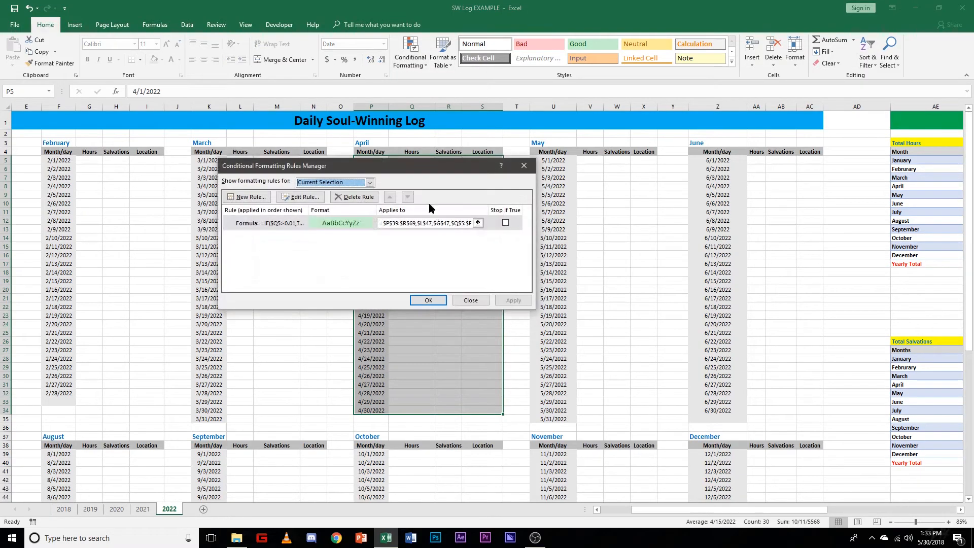
click(310, 198)
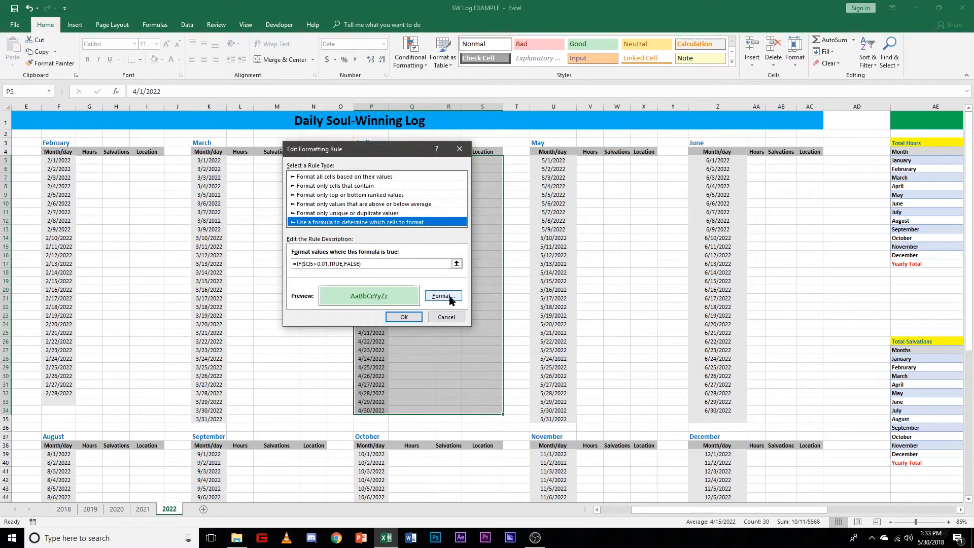
click(443, 296)
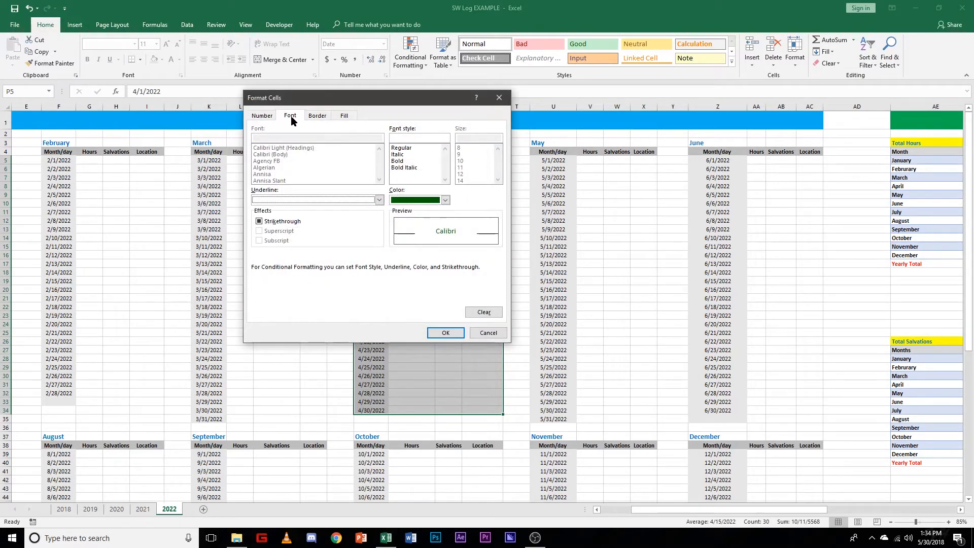
click(341, 116)
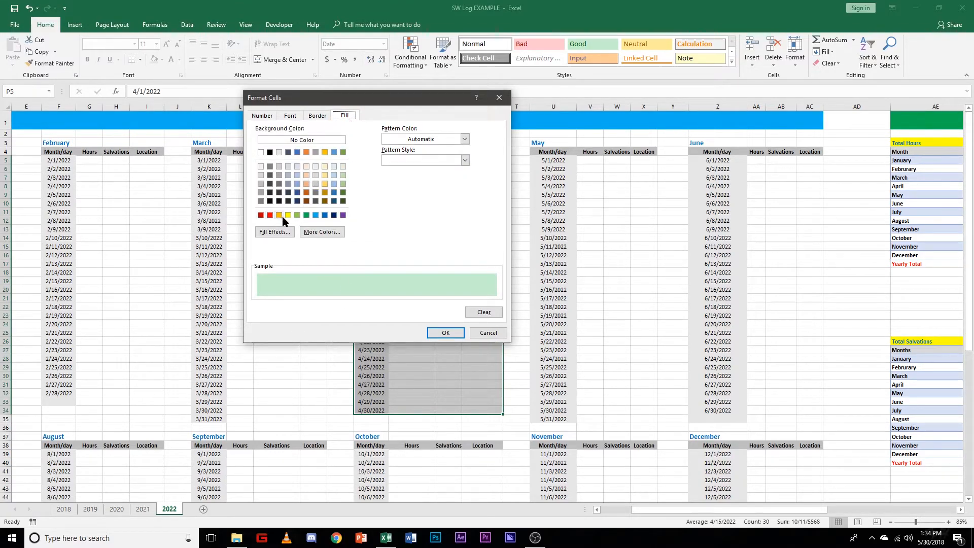
click(316, 215)
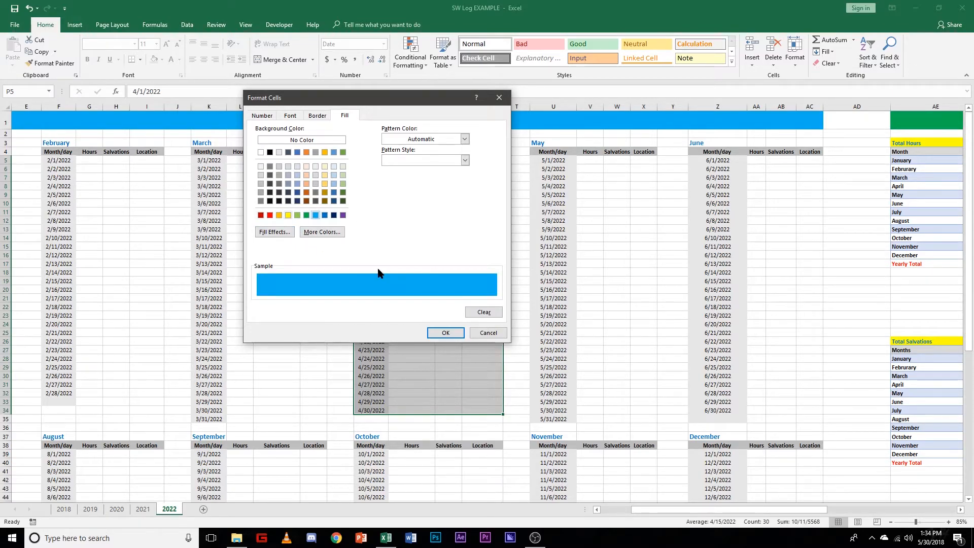
click(445, 333)
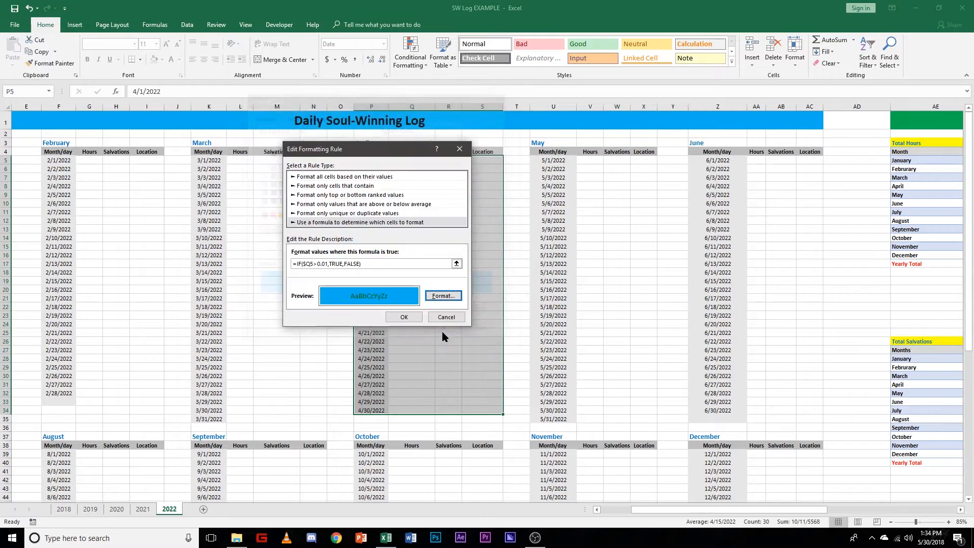
click(406, 318)
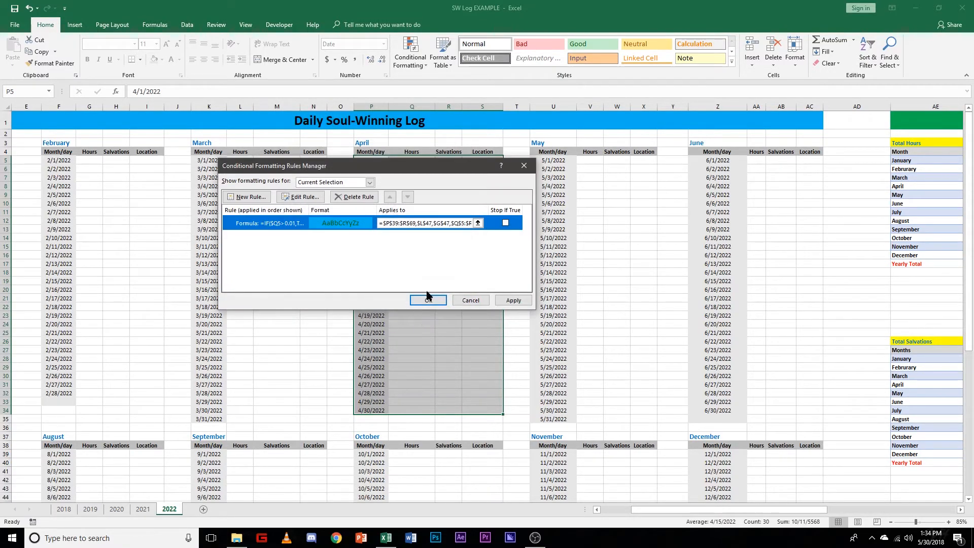
click(507, 301)
click(429, 300)
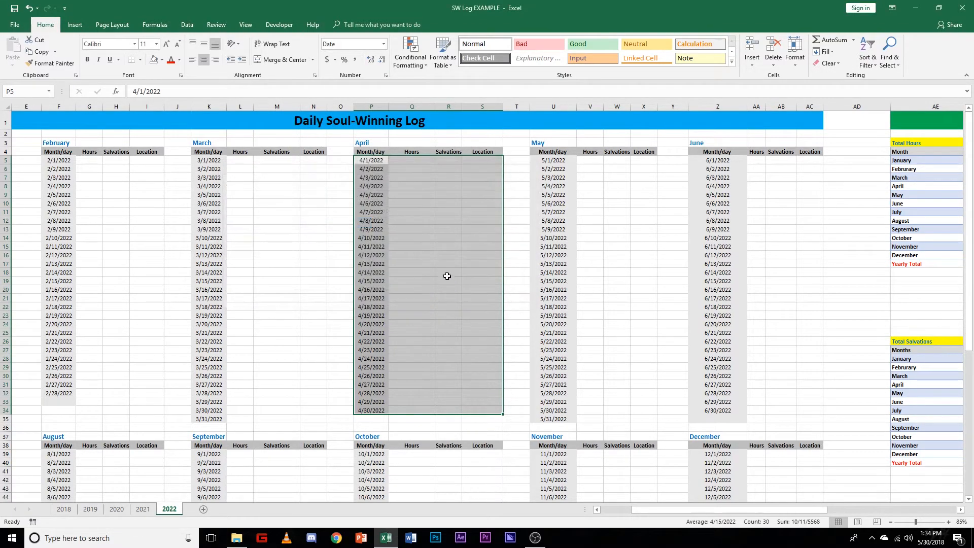
Step: Test the edited rule by entering 0:30 in Q8, then undo the entry and the rule's fill change
click(449, 279)
click(407, 186)
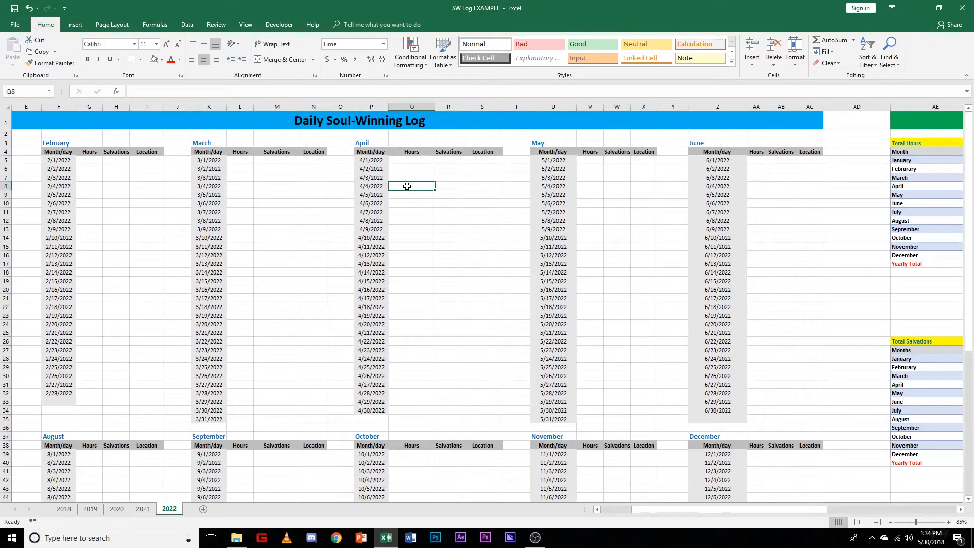
text(:30)
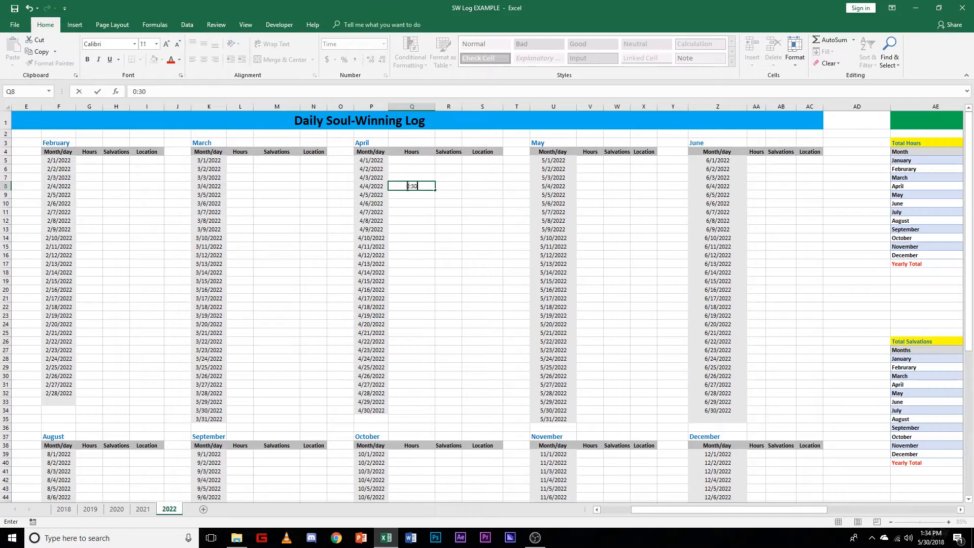
key(Return)
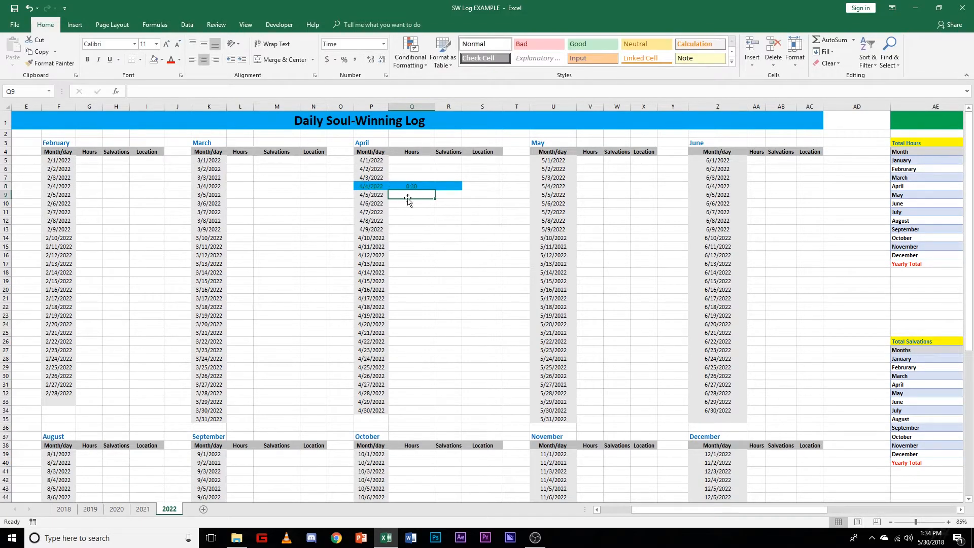
key(ctrl+z)
key(ctrl+z)
Step: Test the April highlighting rule again by entering 0:30 in Q14, then undo the entry
click(426, 236)
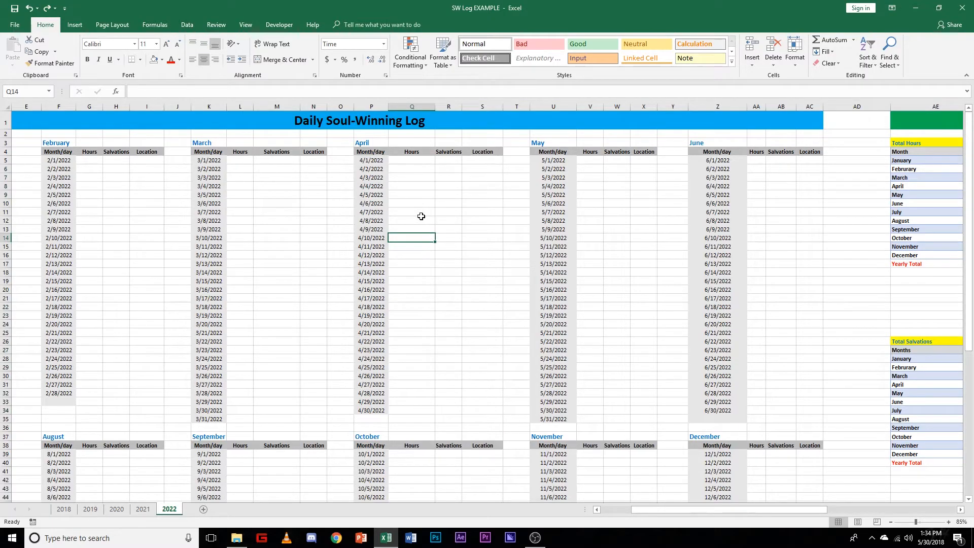
text(0:0)
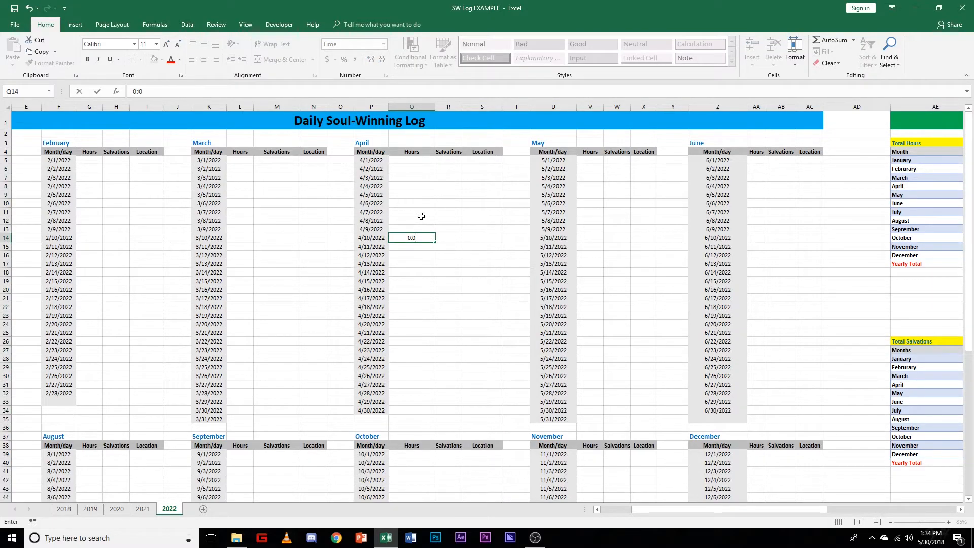
text(:30)
key(Return)
key(ctrl+z)
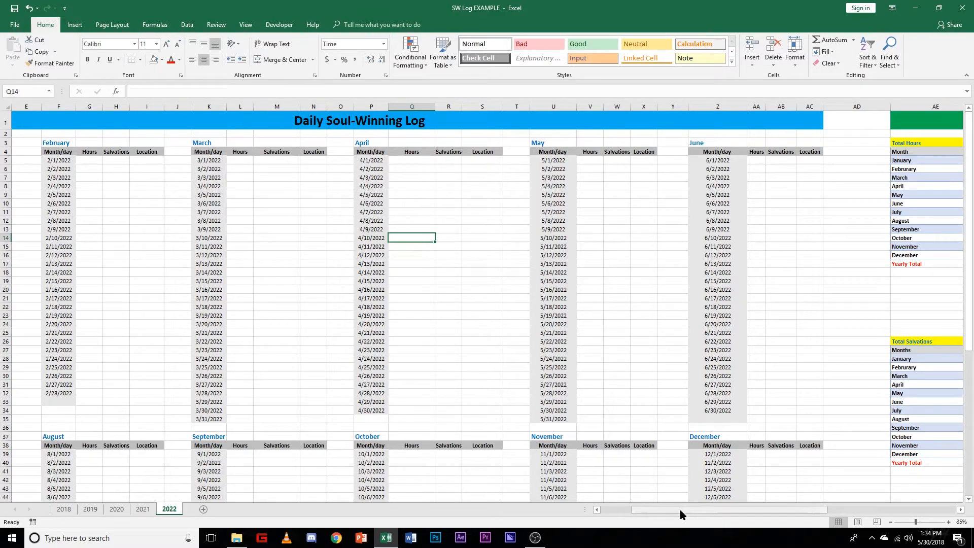
drag(681, 514, 735, 513)
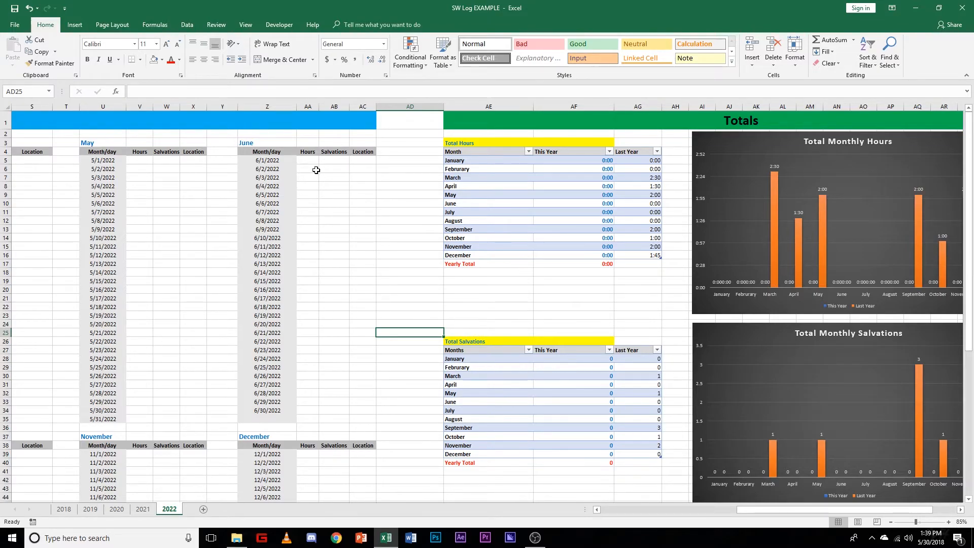
click(329, 255)
click(311, 221)
click(313, 306)
drag(312, 178, 311, 185)
click(312, 230)
click(312, 264)
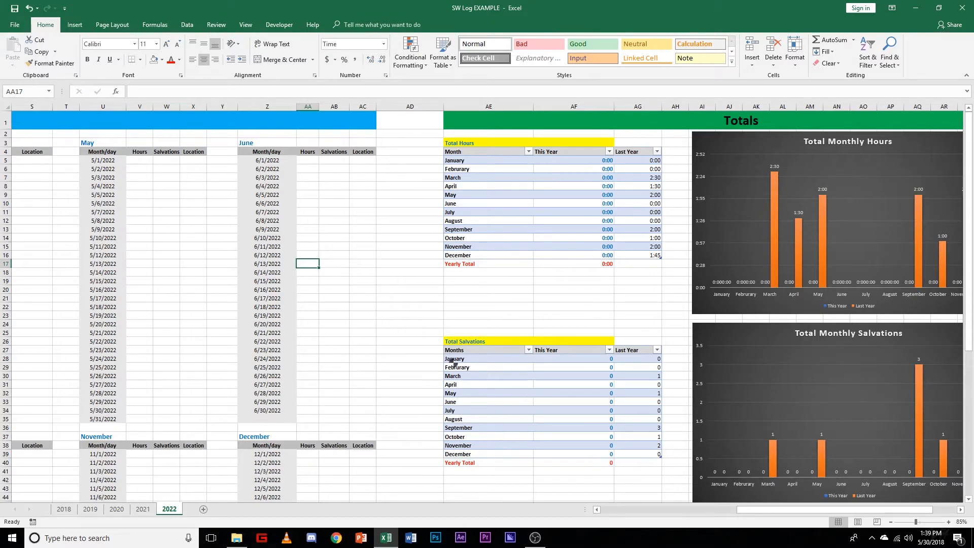
click(420, 317)
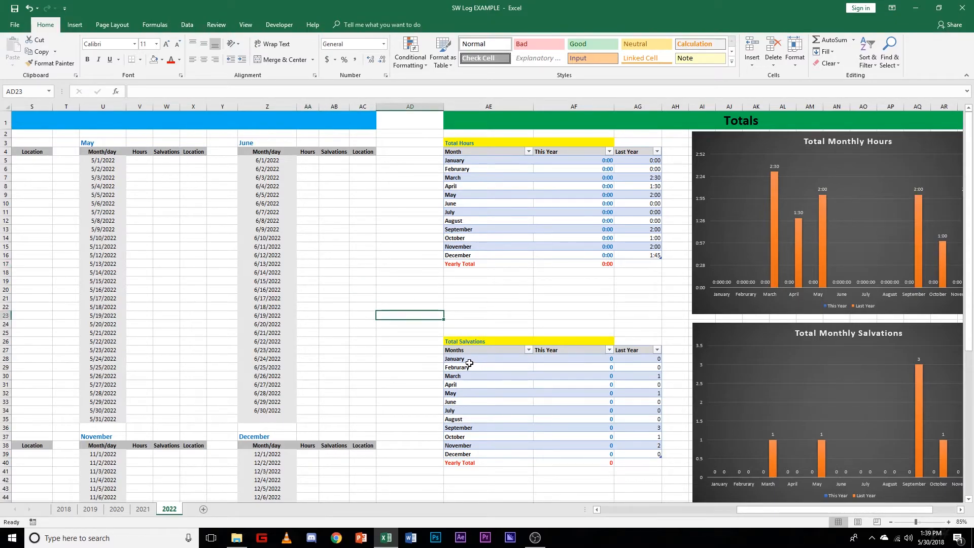
Step: Set up a formula-based conditional formatting rule for the Total Salvations rows AE28:AG39 using =if($AF28>=5,true,false)
scroll(467, 355, down, 1)
drag(458, 325, 648, 421)
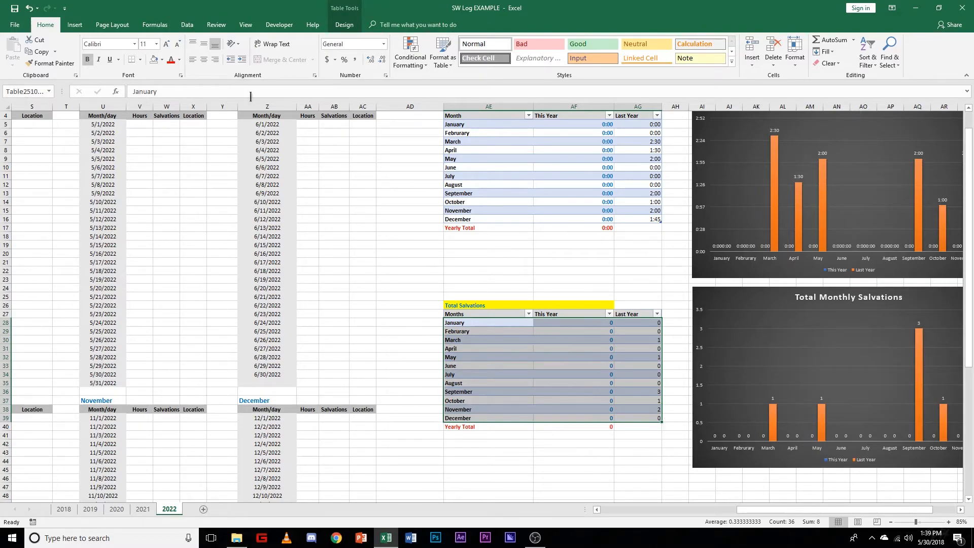
click(418, 63)
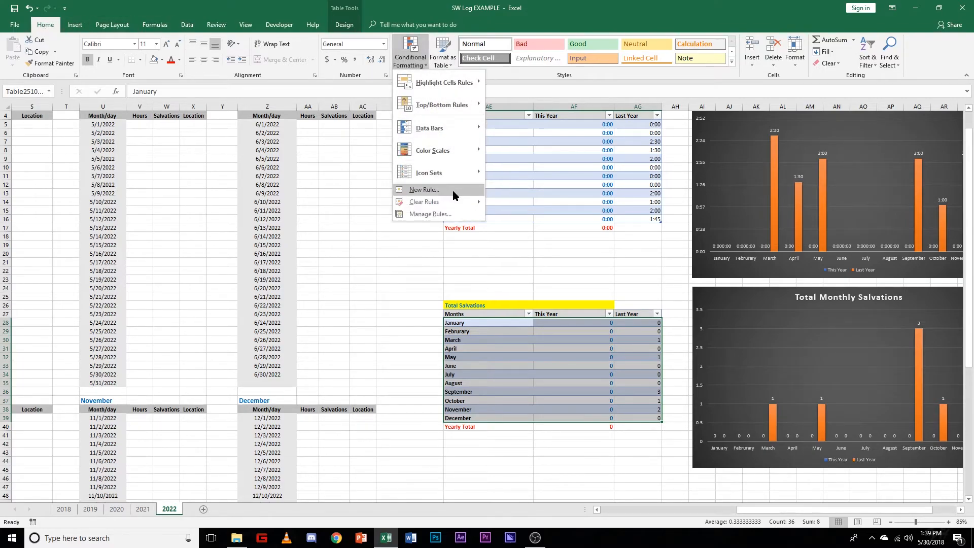
click(447, 195)
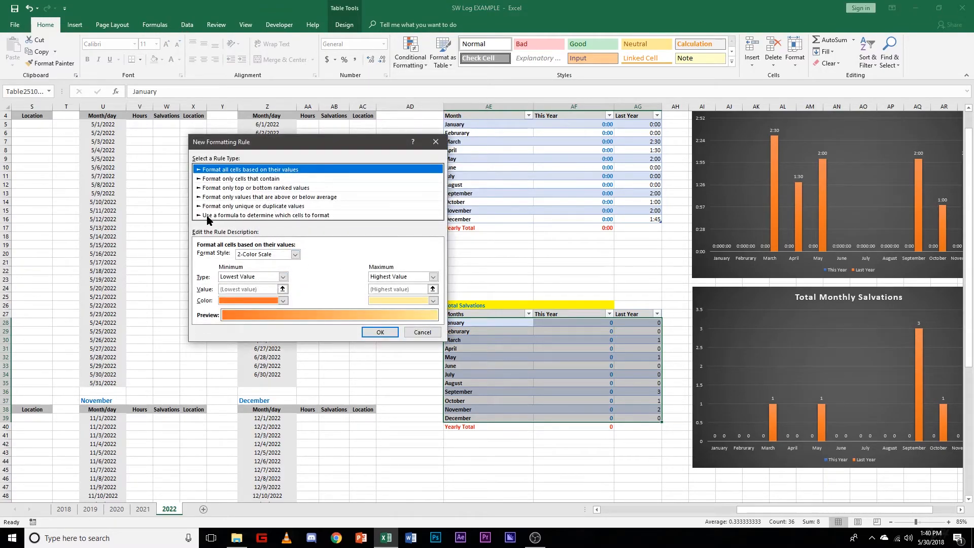
click(322, 217)
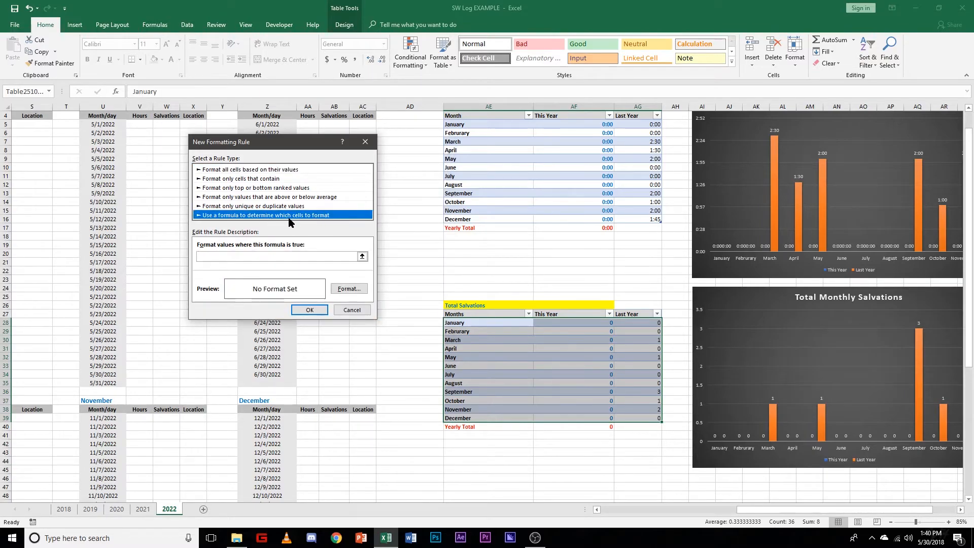
click(314, 256)
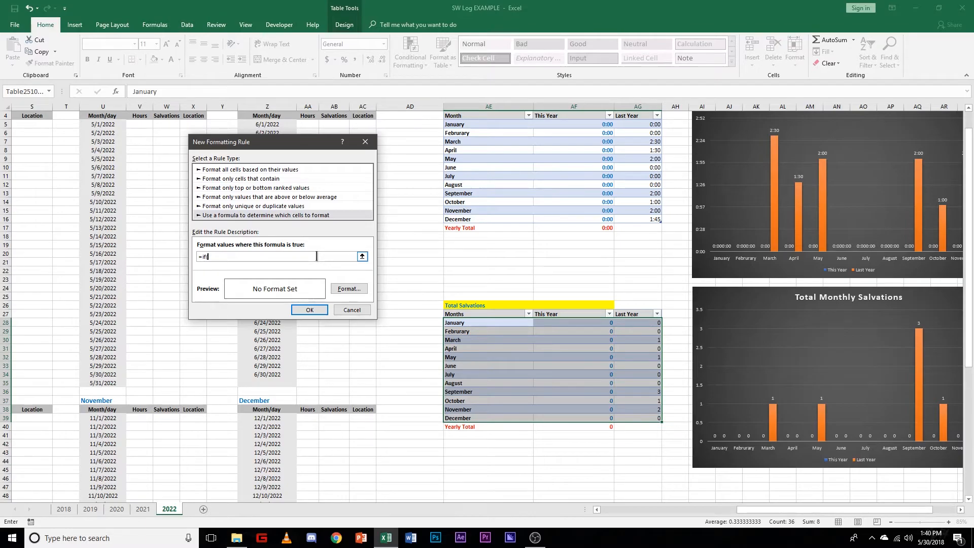
text(=if()
click(577, 324)
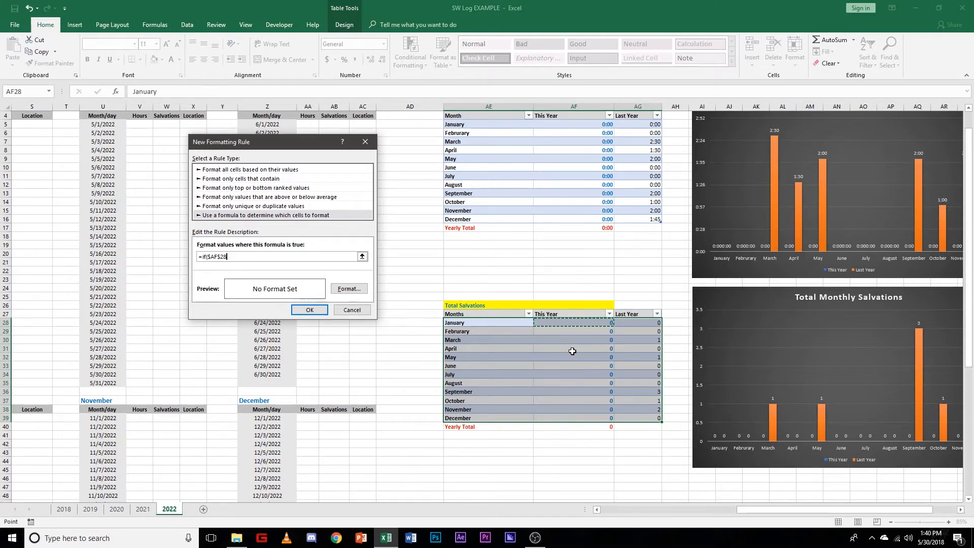
click(221, 257)
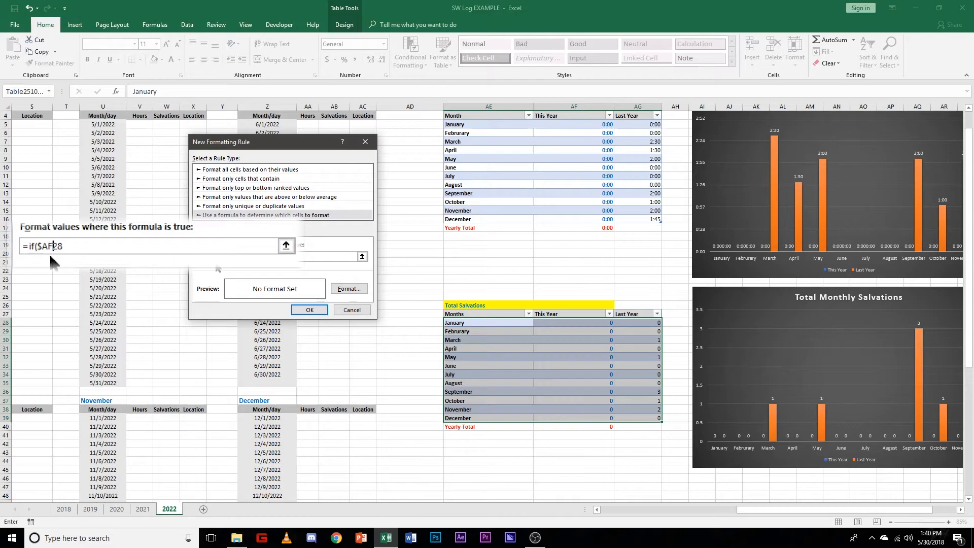
click(66, 245)
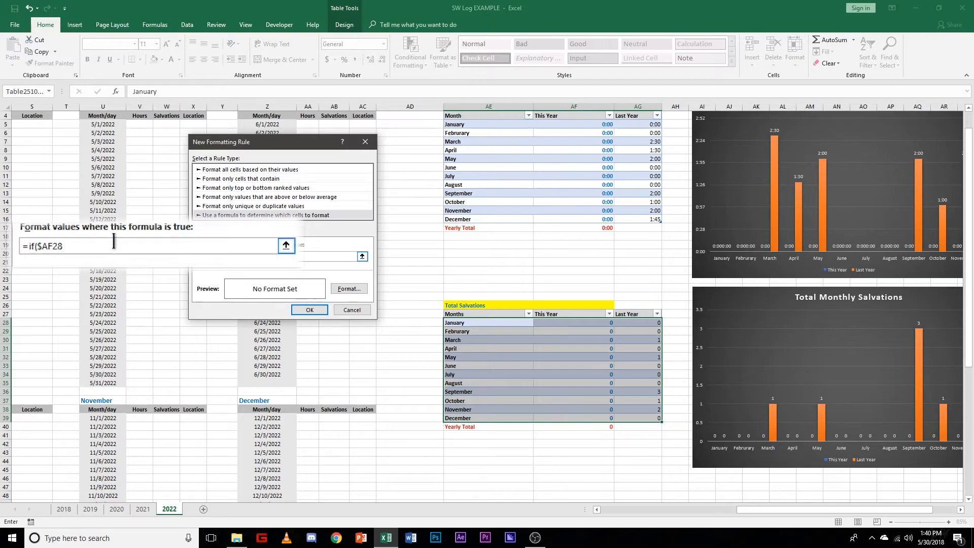
text(,true)
text(,)
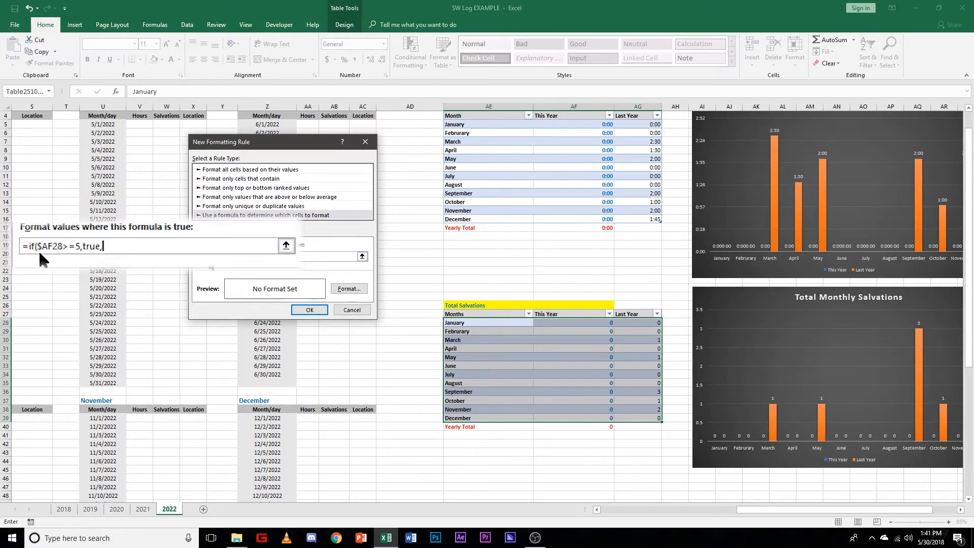
text(true,false)
Step: Give the Total Salvations rule a yellow background fill and apply it
click(354, 289)
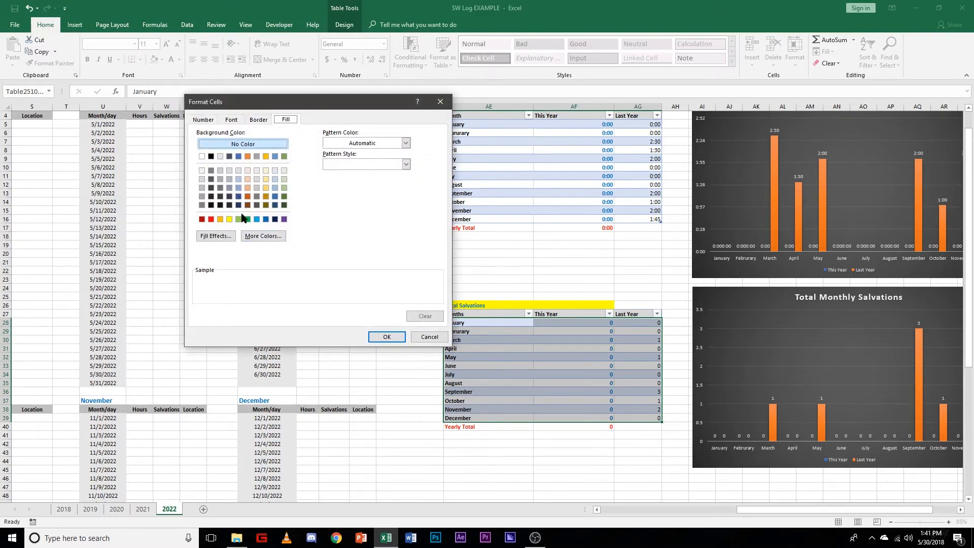
click(284, 219)
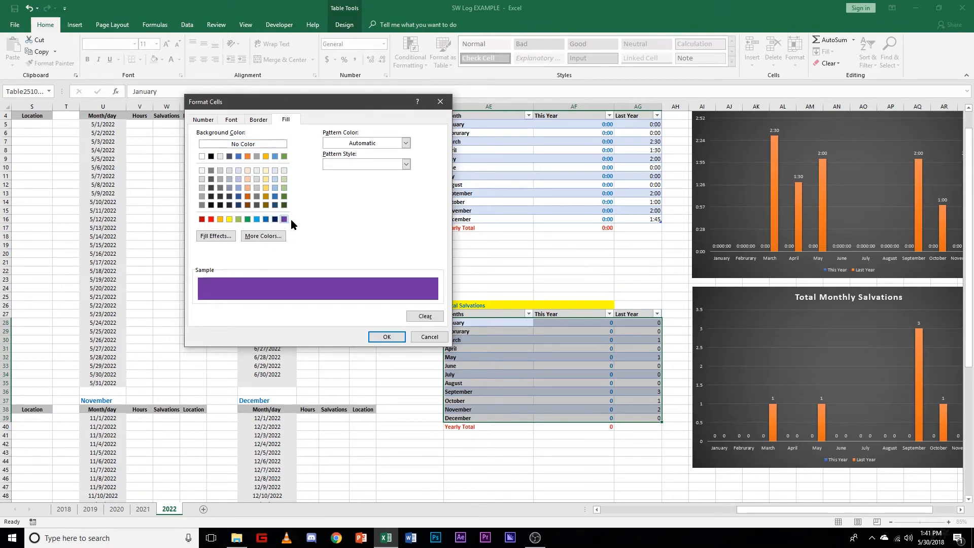
click(229, 219)
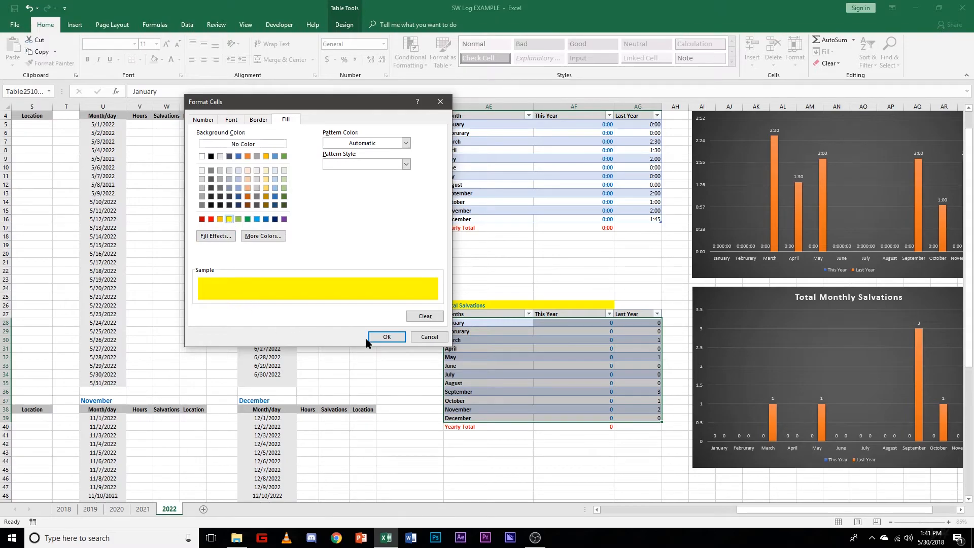
click(231, 120)
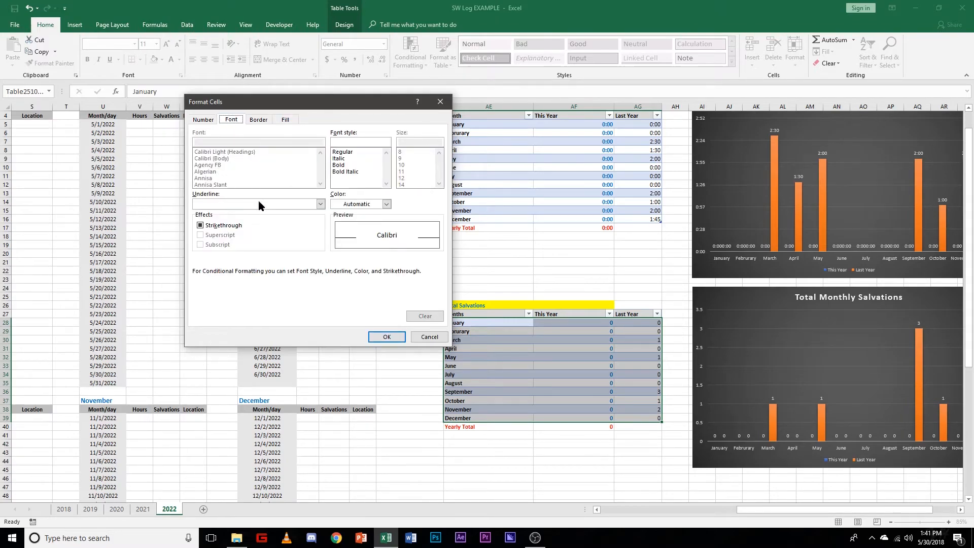
click(254, 121)
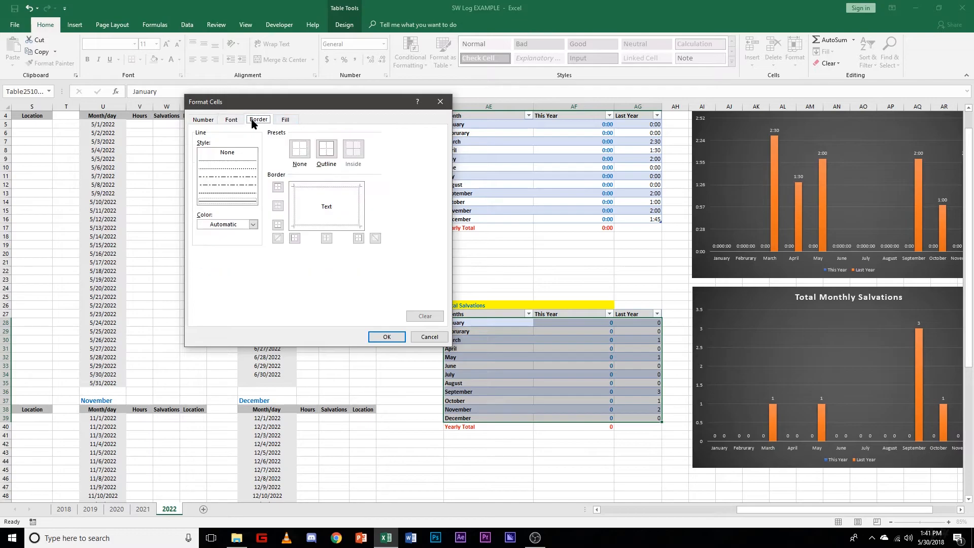
click(285, 120)
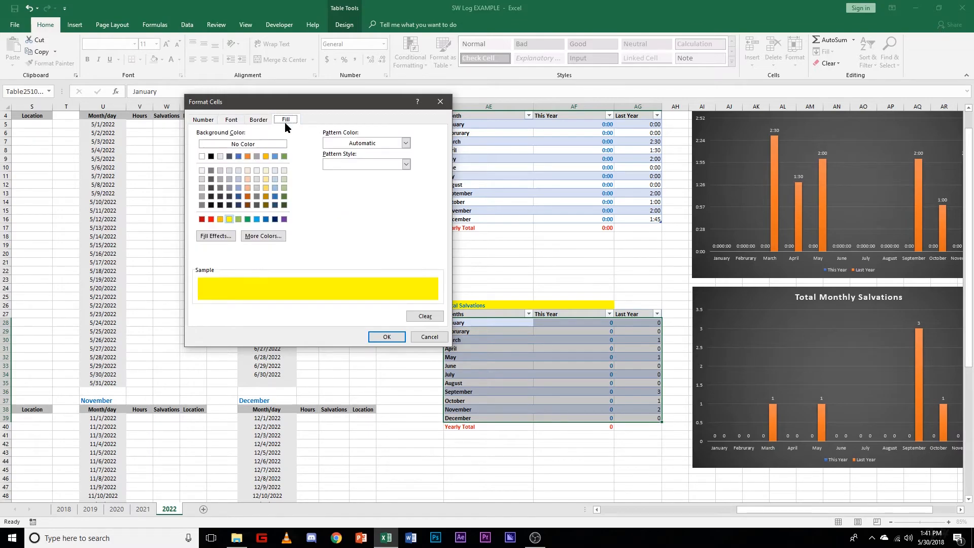
click(389, 338)
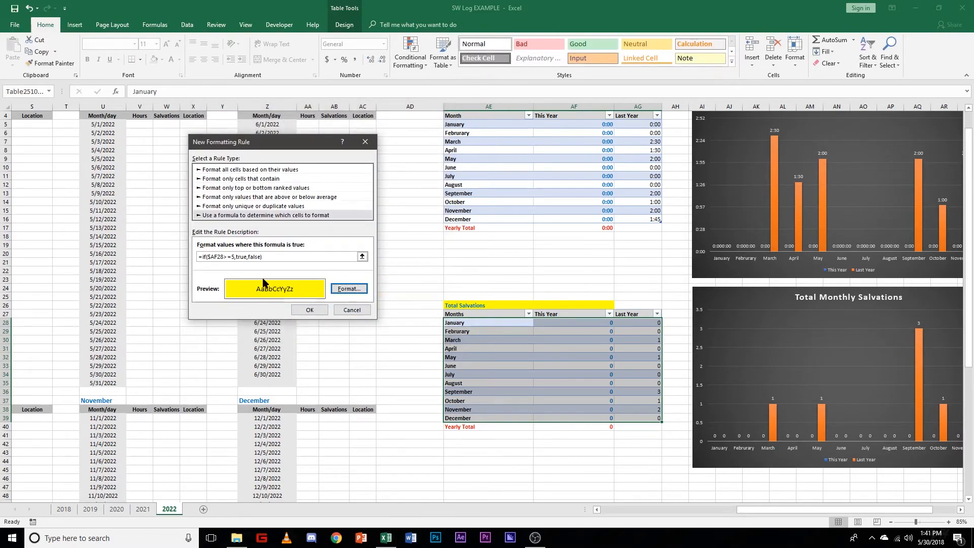
click(201, 258)
click(217, 257)
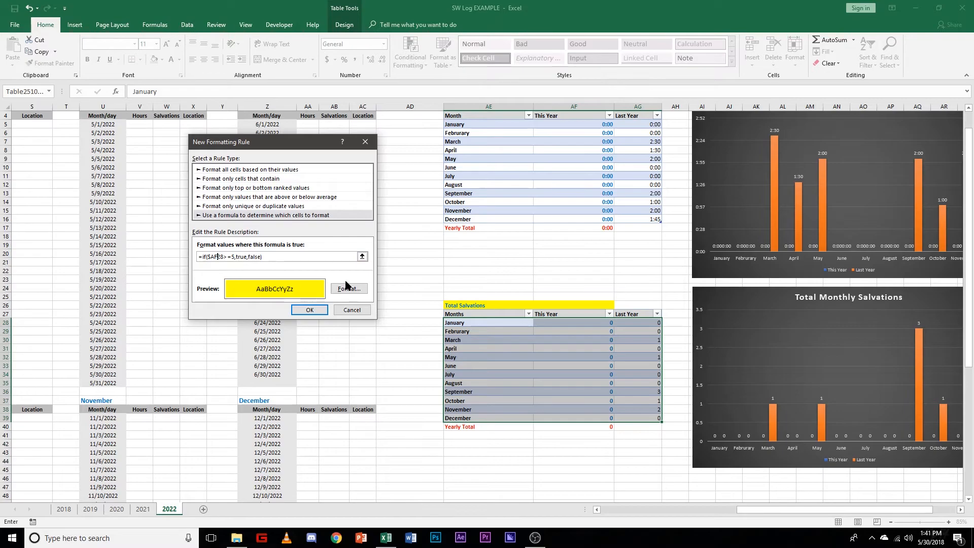
click(317, 310)
click(344, 287)
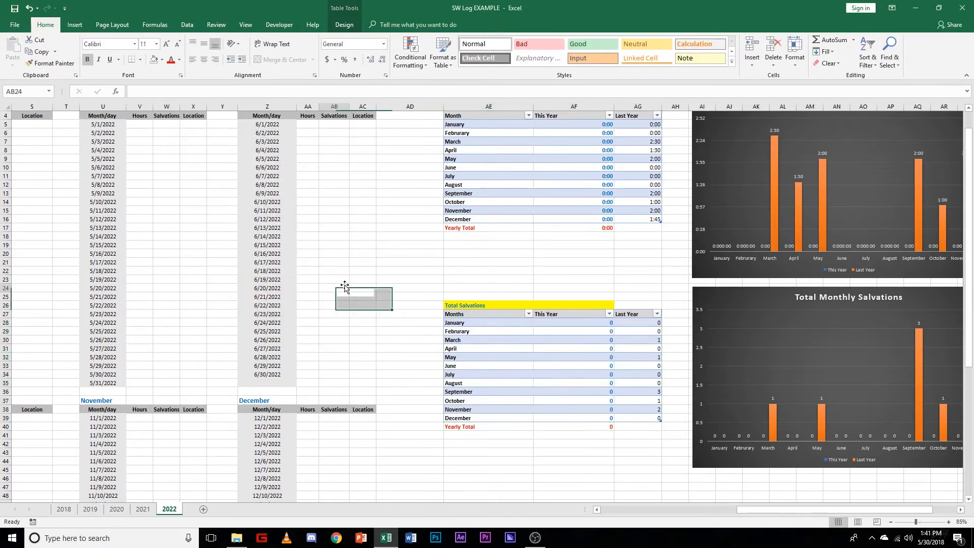
Step: Log 0:30 in the June 11 Hours cell AA15
scroll(400, 304, up, 1)
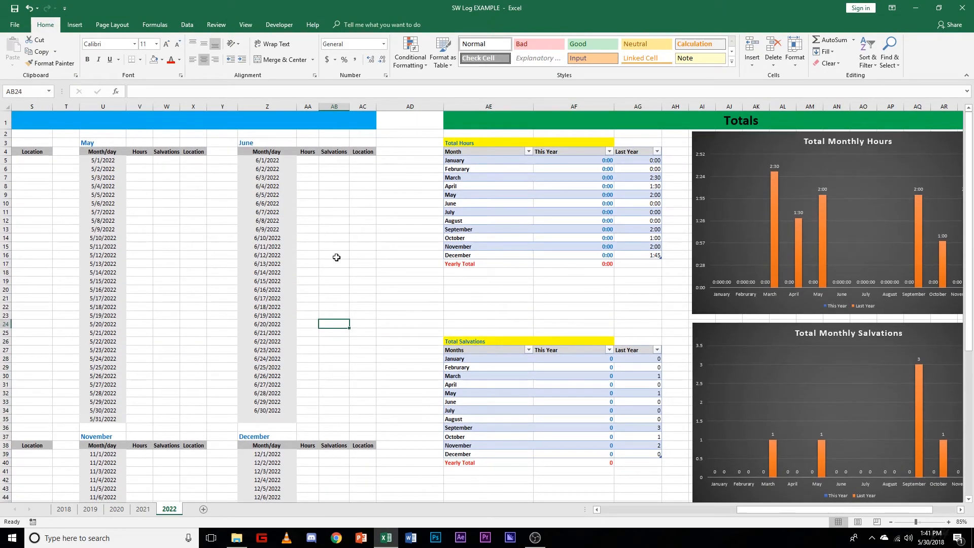
click(340, 247)
click(314, 247)
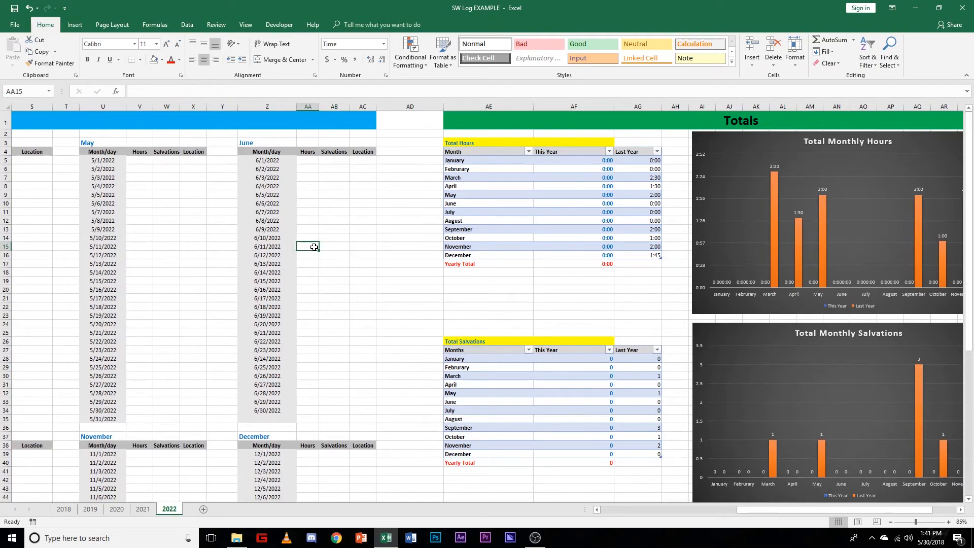
text(:)
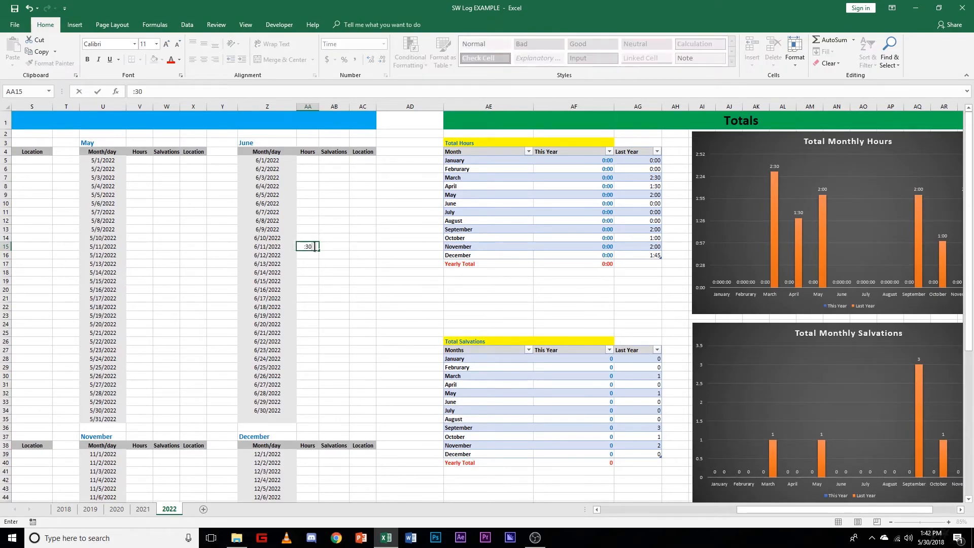
text(30)
key(ctrl+Return)
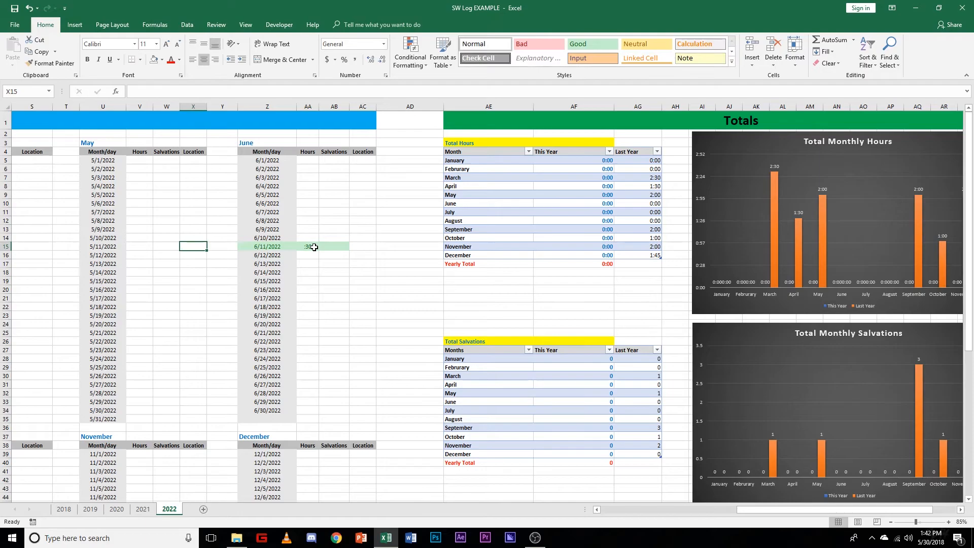
text(0:30)
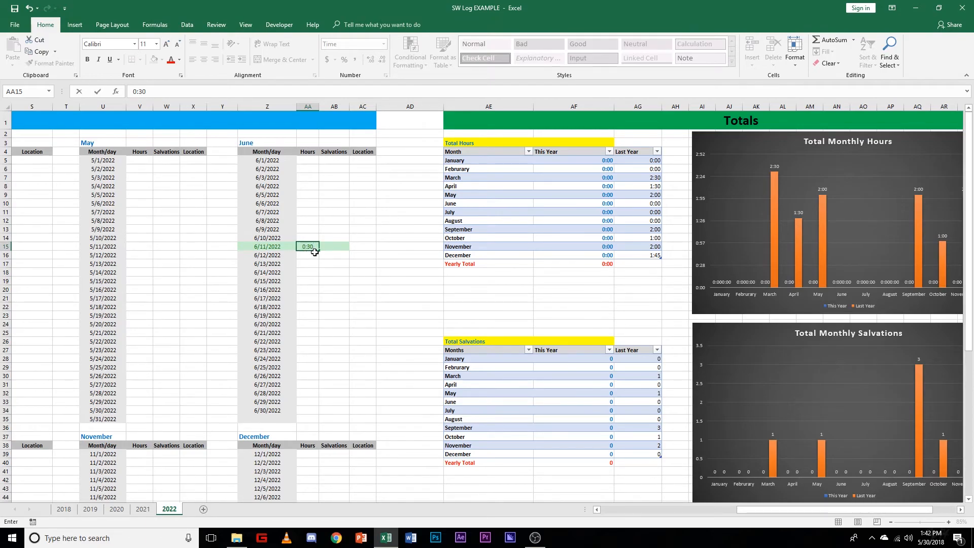
Step: Enter 4 in the June 11 Salvations cell AB15 and replace it with 5 to test the totals rule's threshold
click(344, 250)
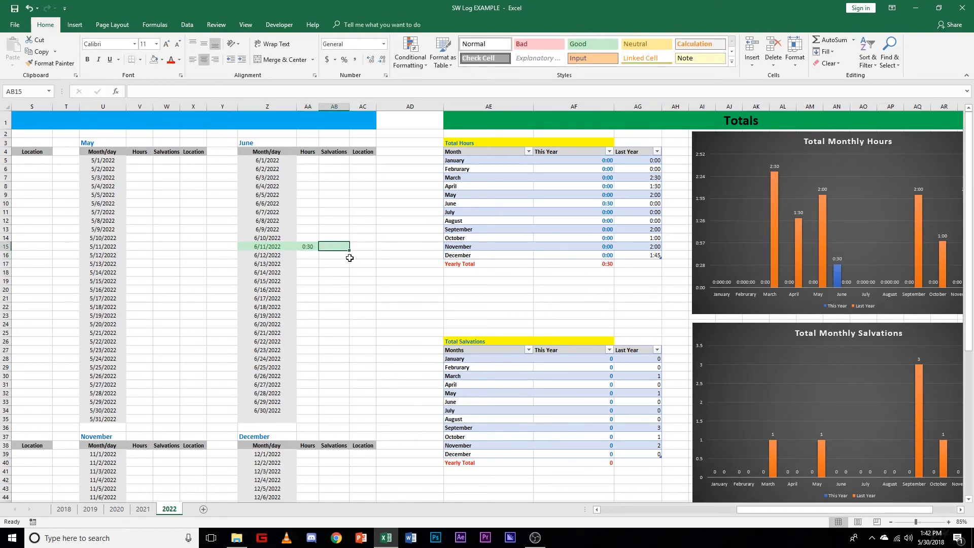
text(4)
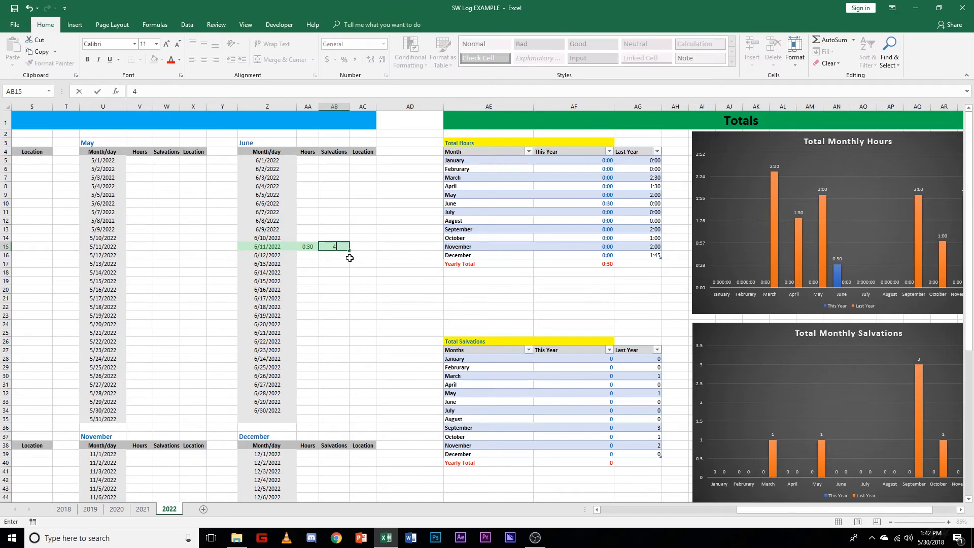
click(349, 258)
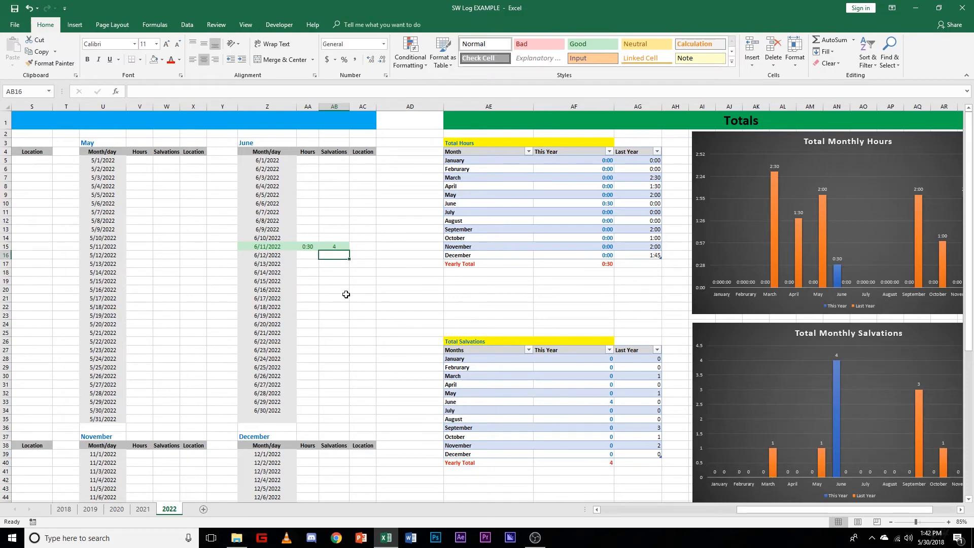
click(341, 248)
text(5)
key(Return)
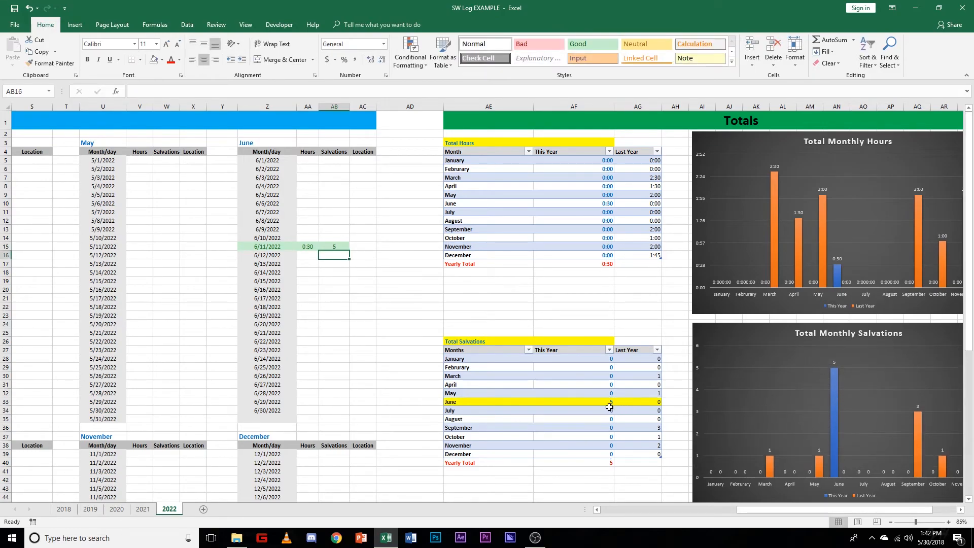
click(336, 246)
Step: Clear the conditional formatting rules from the Total Salvations rows AE28:AG39
drag(456, 359, 643, 457)
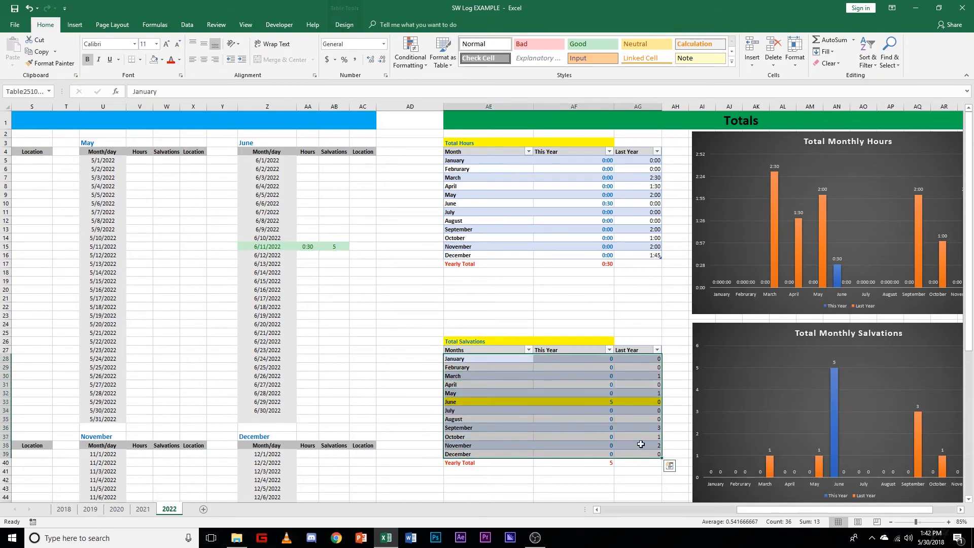
click(415, 65)
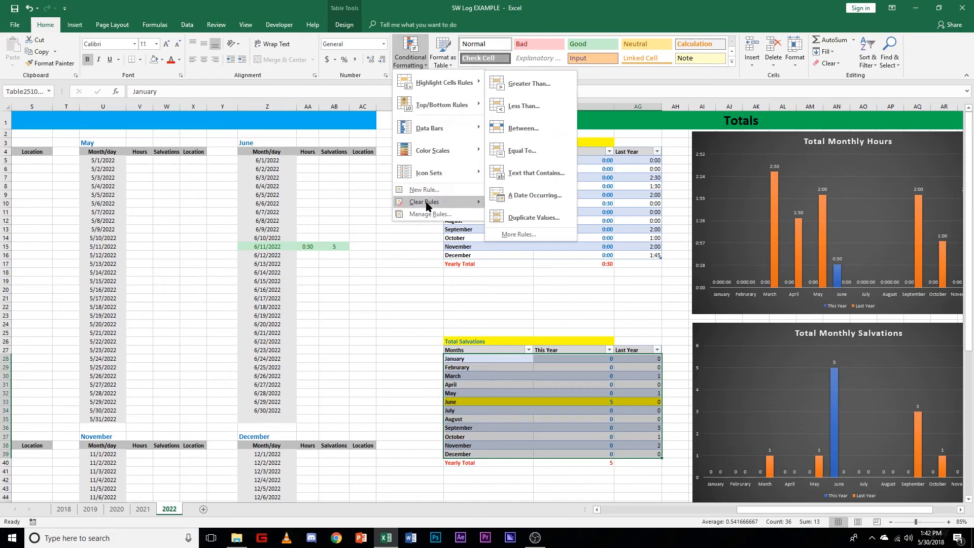
mouse_move(433, 205)
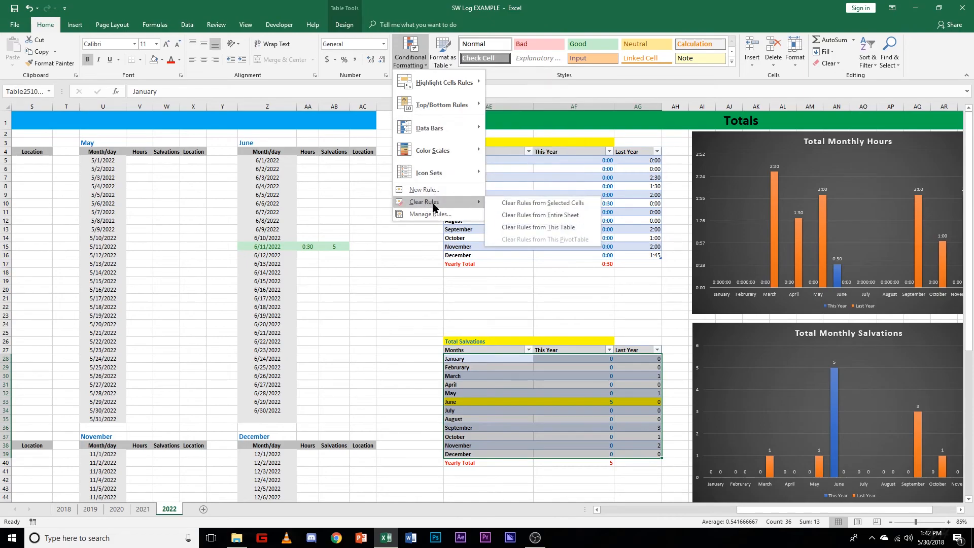
click(573, 203)
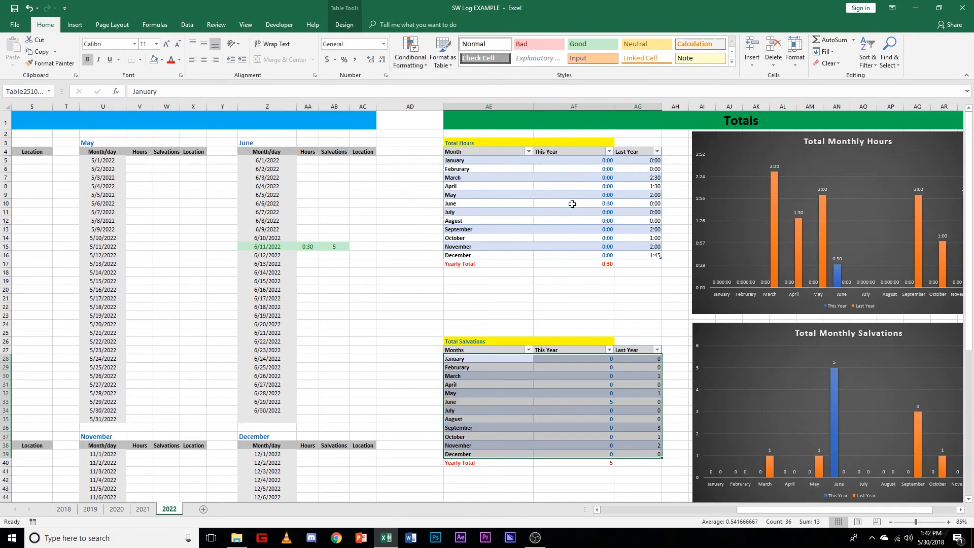
click(435, 367)
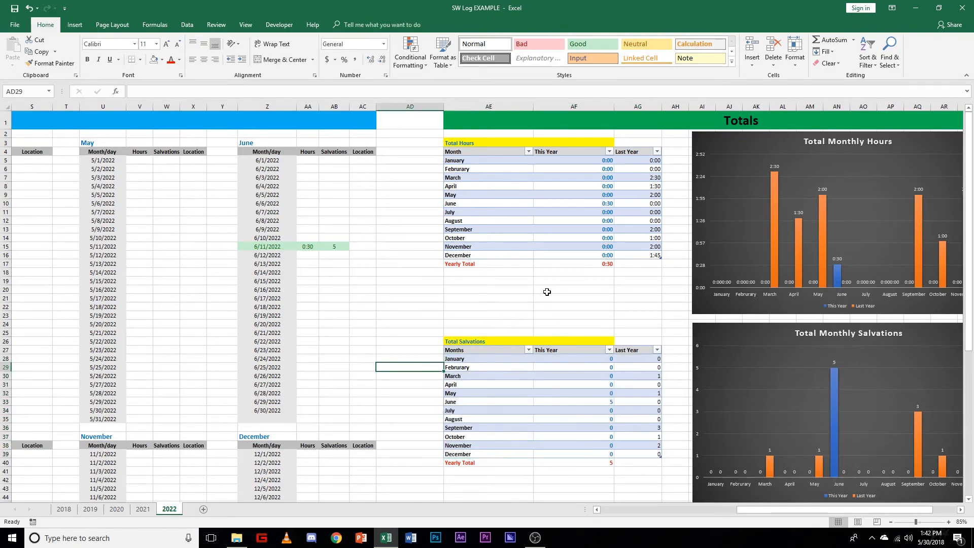
Step: Delete the test Hours and Salvations entries for June 11 from cells AA15 and AB15
click(353, 283)
double_click(335, 247)
click(309, 249)
key(BackSpace)
click(334, 289)
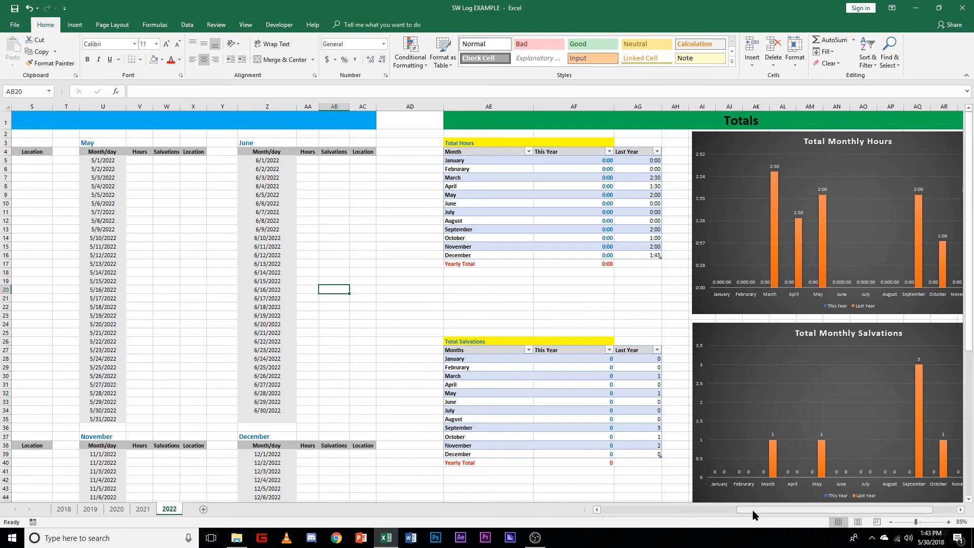
Step: Compare the overall layout of the 2022 log sheet with the 2021 sheet, including the daily log, totals and charts
drag(765, 515, 577, 400)
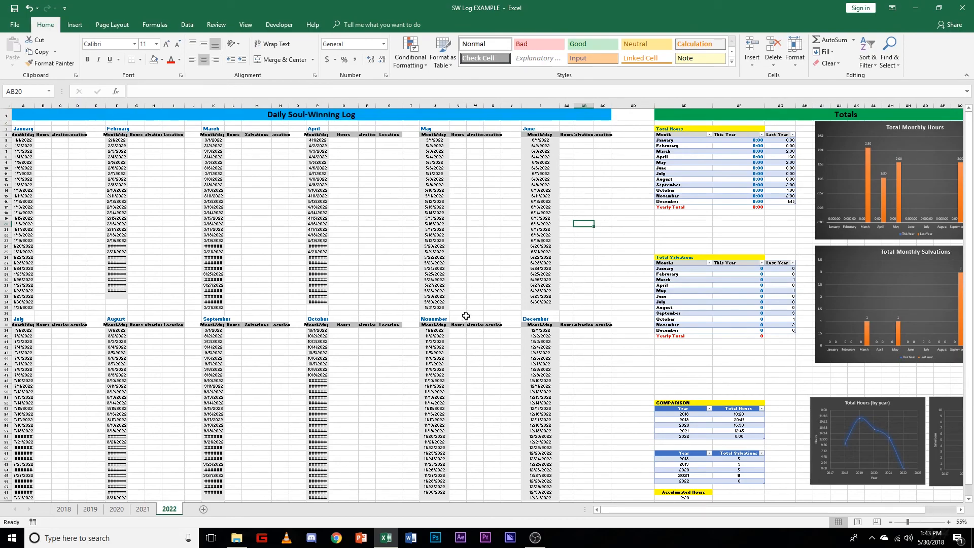
drag(651, 510, 732, 513)
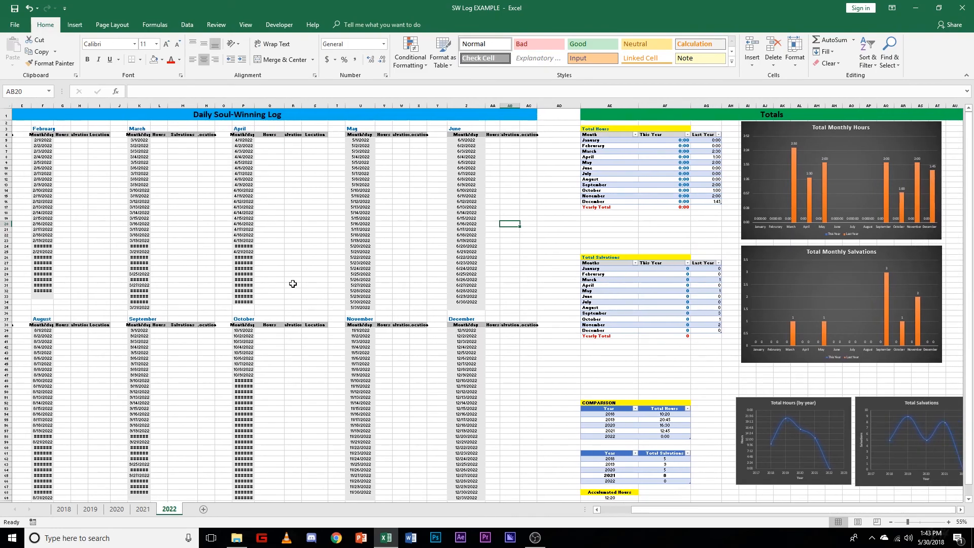
click(143, 510)
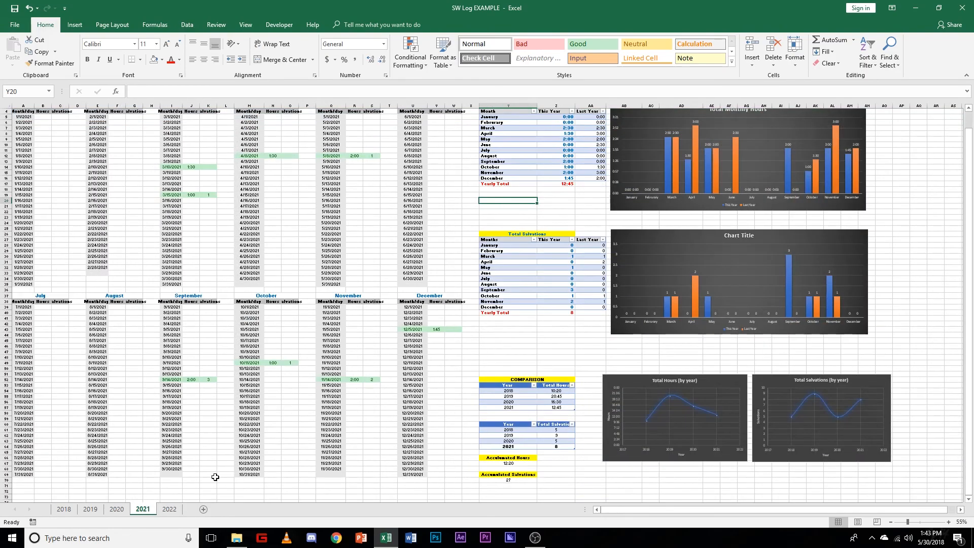
click(168, 509)
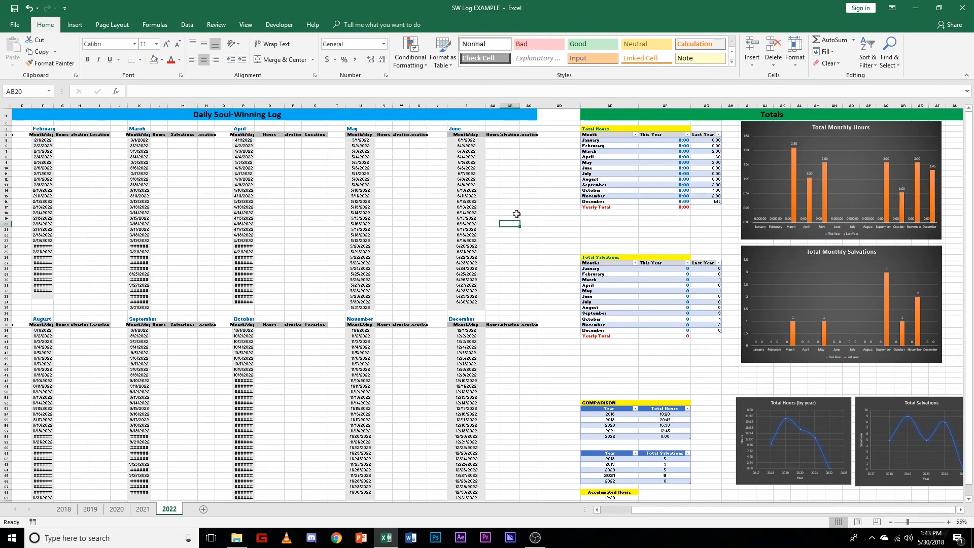
scroll(783, 463, down, 4)
scroll(785, 459, up, 4)
click(142, 509)
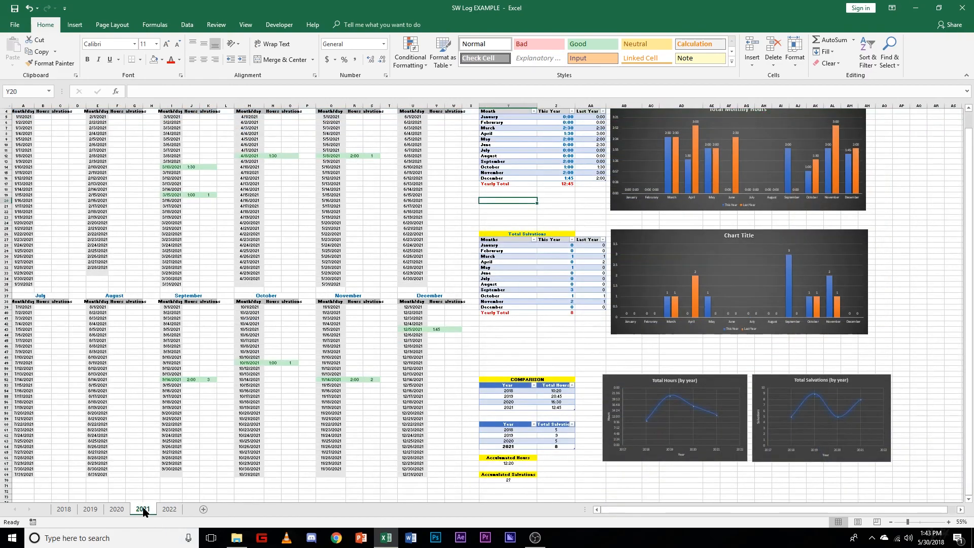
click(169, 509)
Step: Review the 2022 sheet's Total Hours, Total Salvations and Comparison tables along with the monthly charts
mouse_move(659, 508)
mouse_down()
mouse_move(629, 511)
mouse_move(661, 510)
mouse_up()
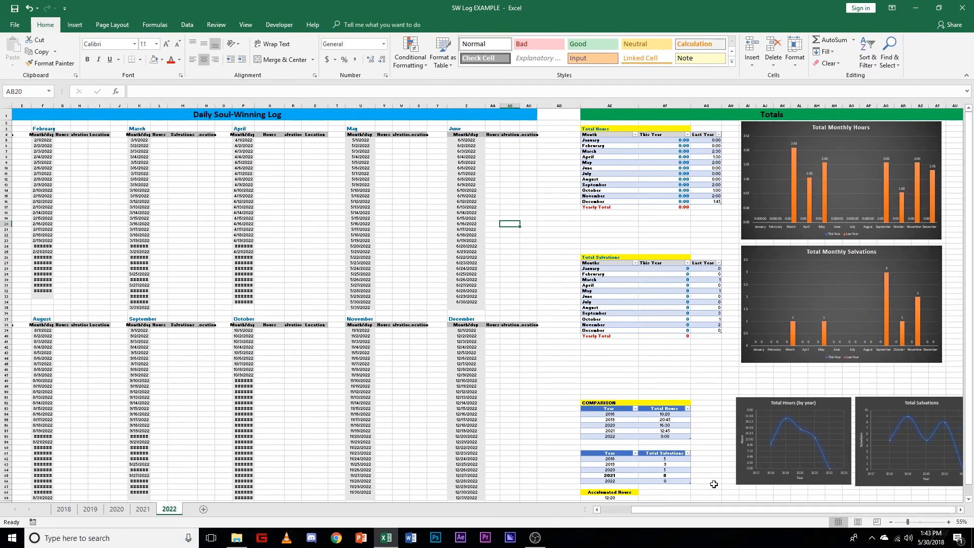
scroll(708, 493, up, 3)
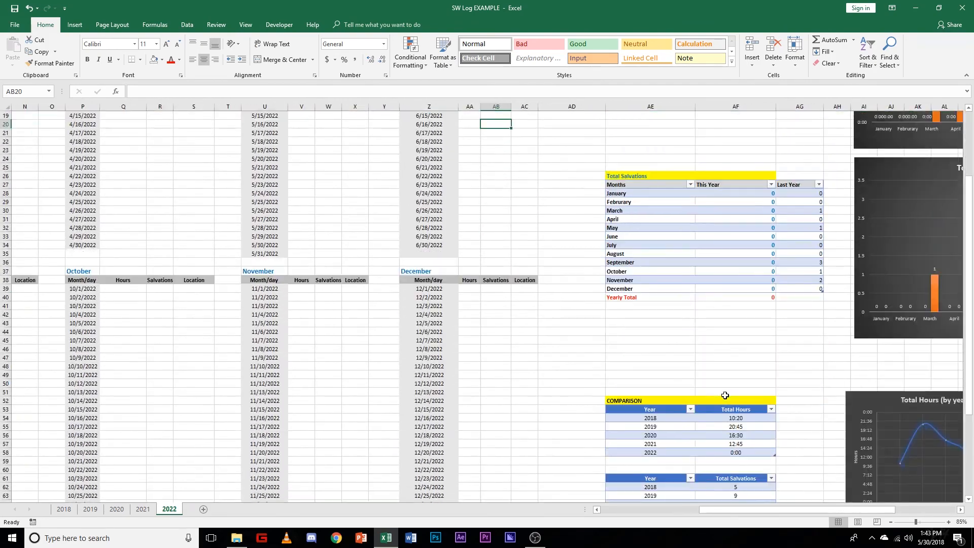
scroll(725, 395, down, 4)
drag(804, 509, 863, 510)
scroll(776, 454, up, 8)
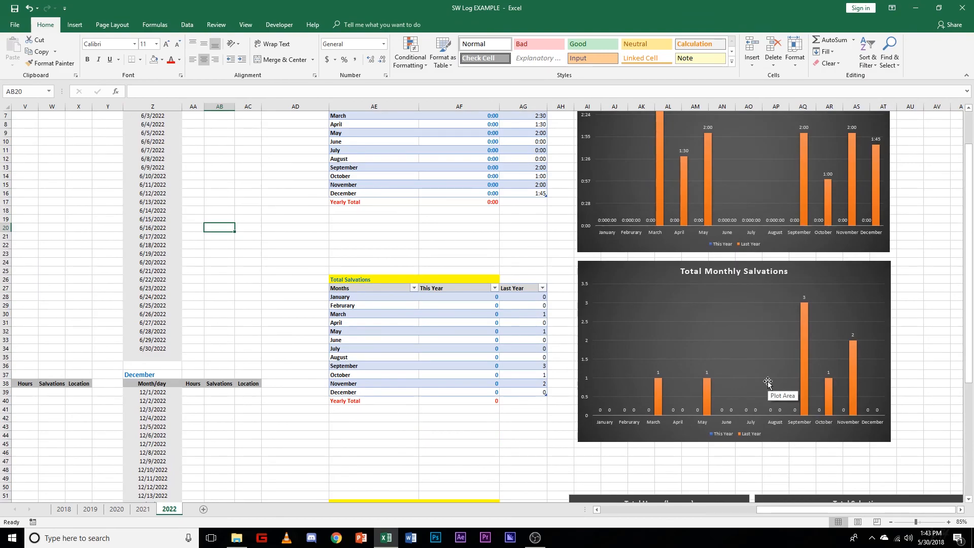
scroll(767, 383, up, 2)
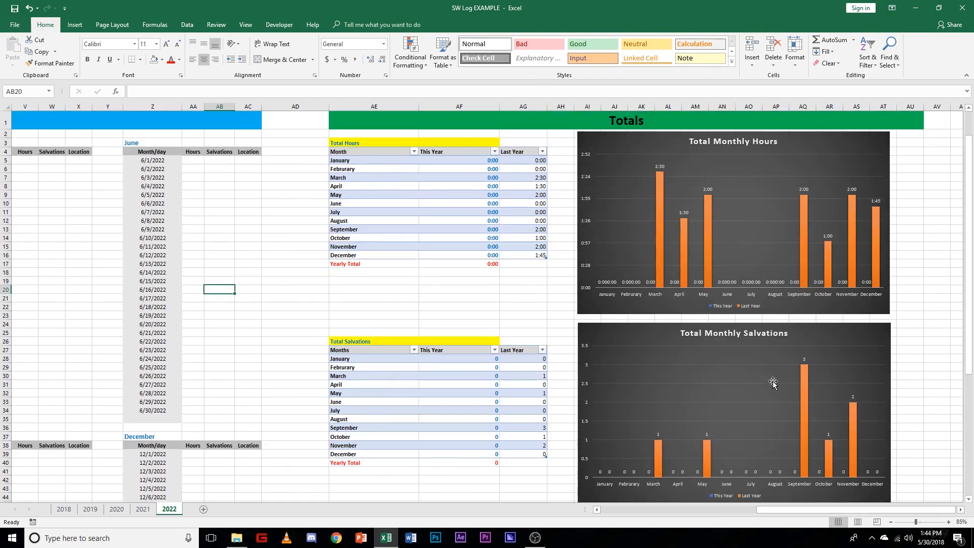